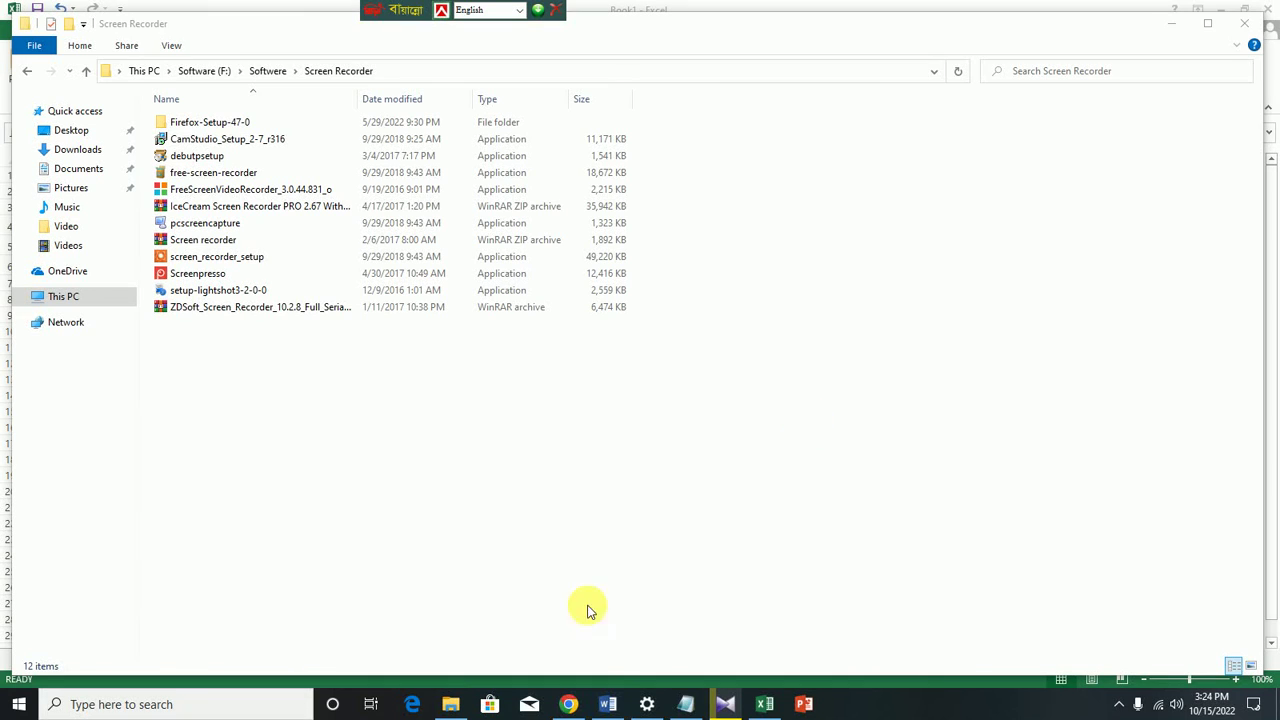
# Step: Switch back to the Excel workbook and select the first Roll cell, B5
pyautogui.click(760, 706)
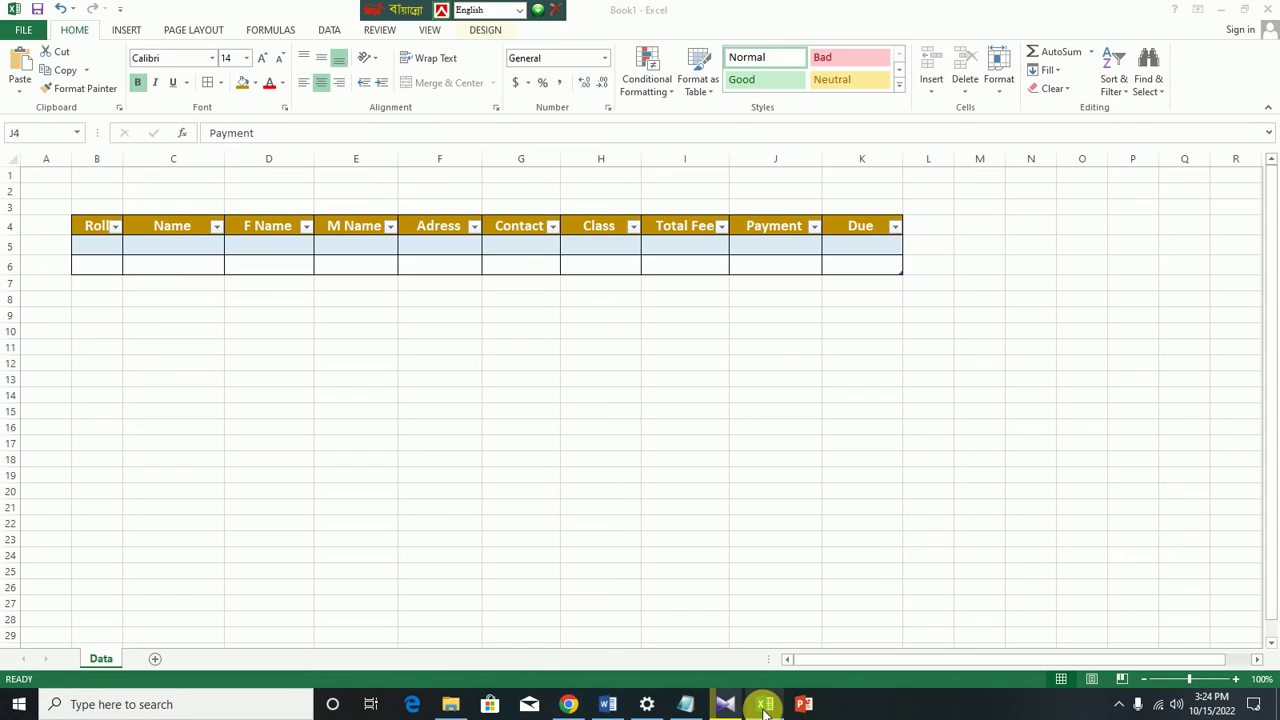
pyautogui.click(529, 336)
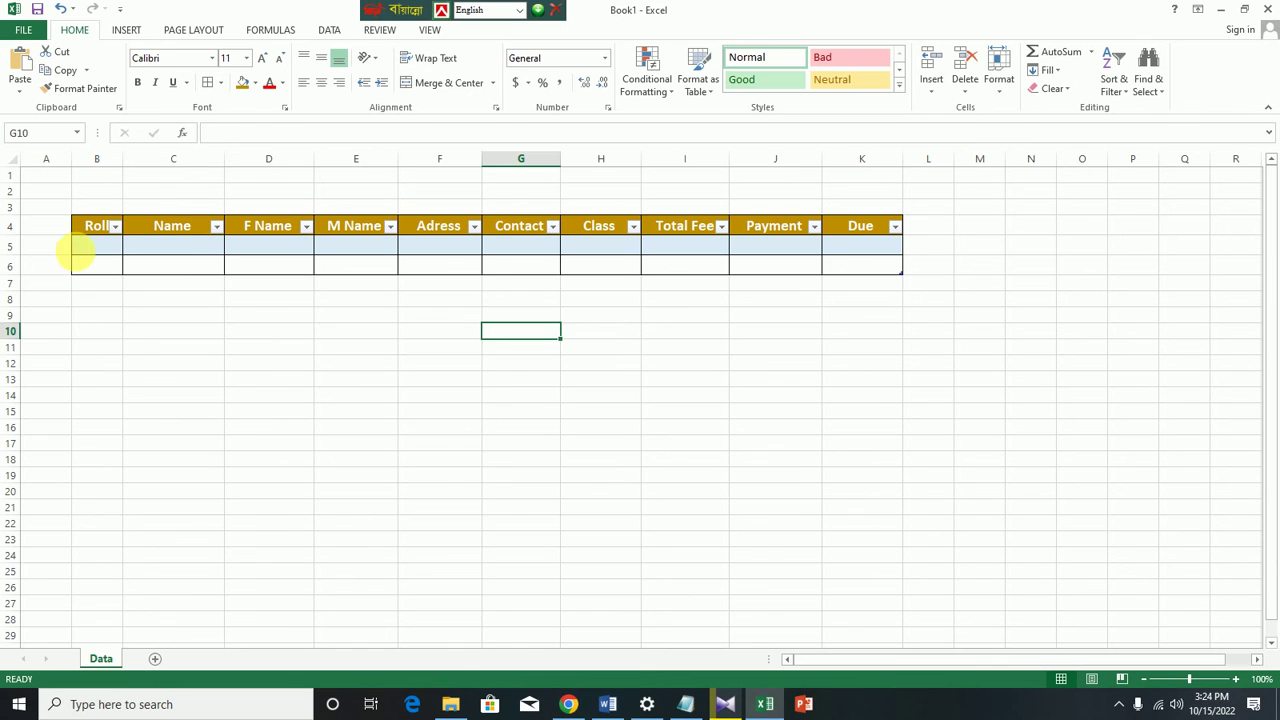
pyautogui.click(97, 254)
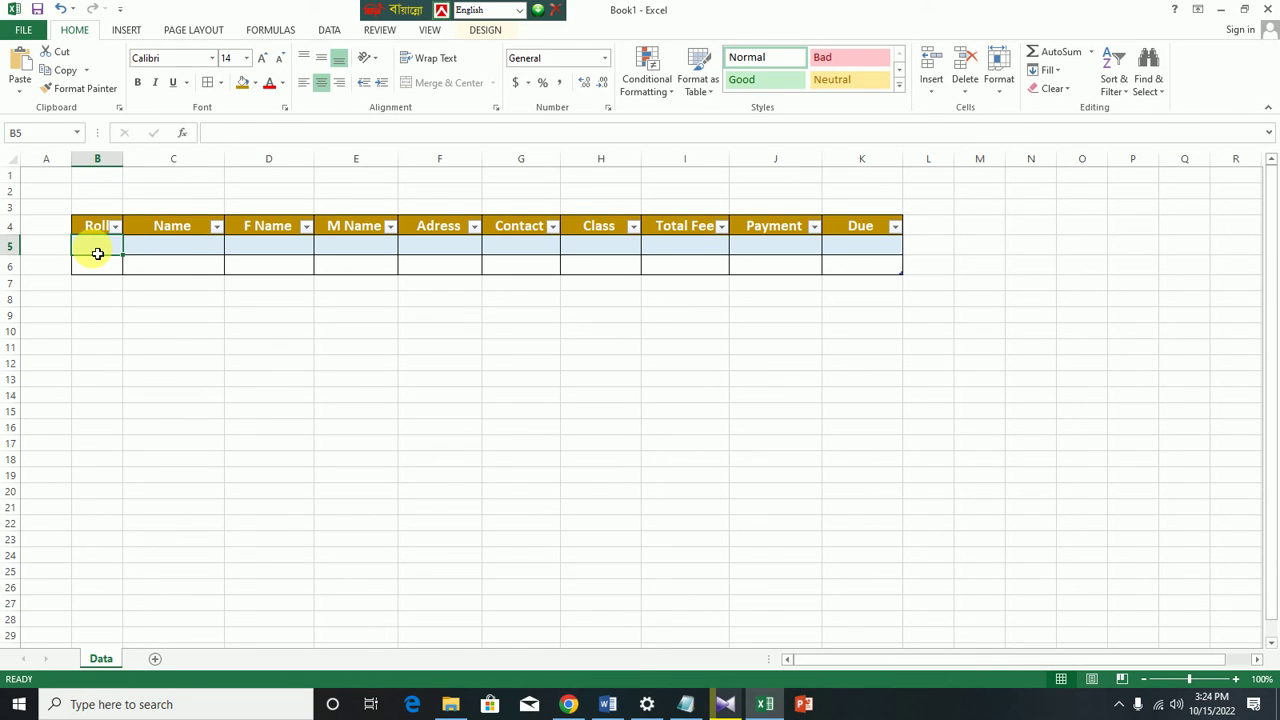
# Step: Enter =ROW()-ROW(Table1[[#Headers],[Roll]]) in B5 so Roll numbers rows as 1 and 2
pyautogui.write('=row')
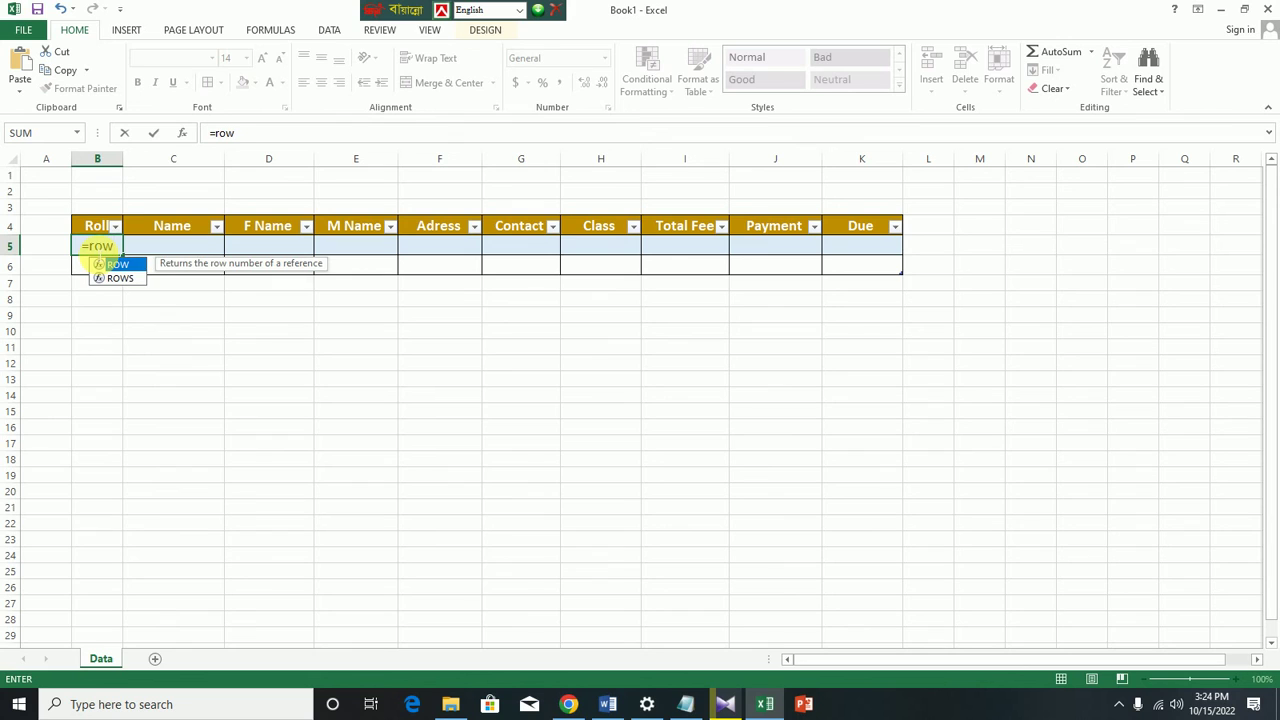
pyautogui.write('()-r')
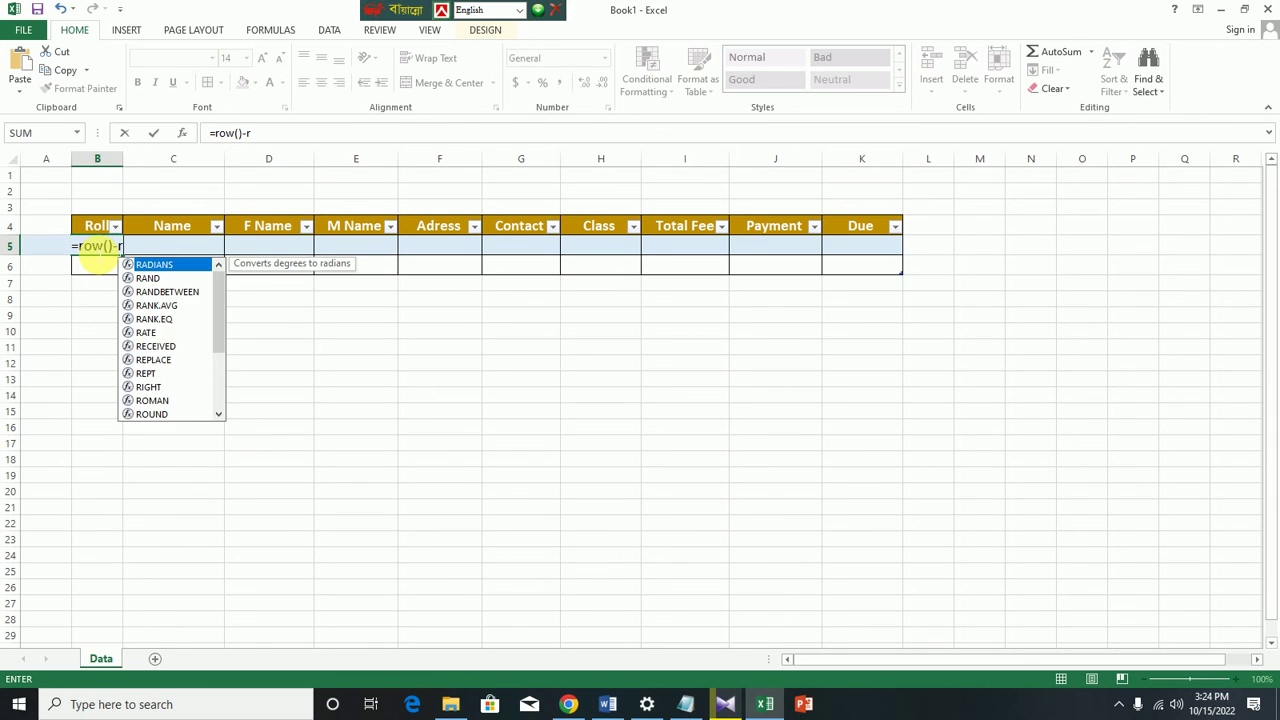
pyautogui.write('o')
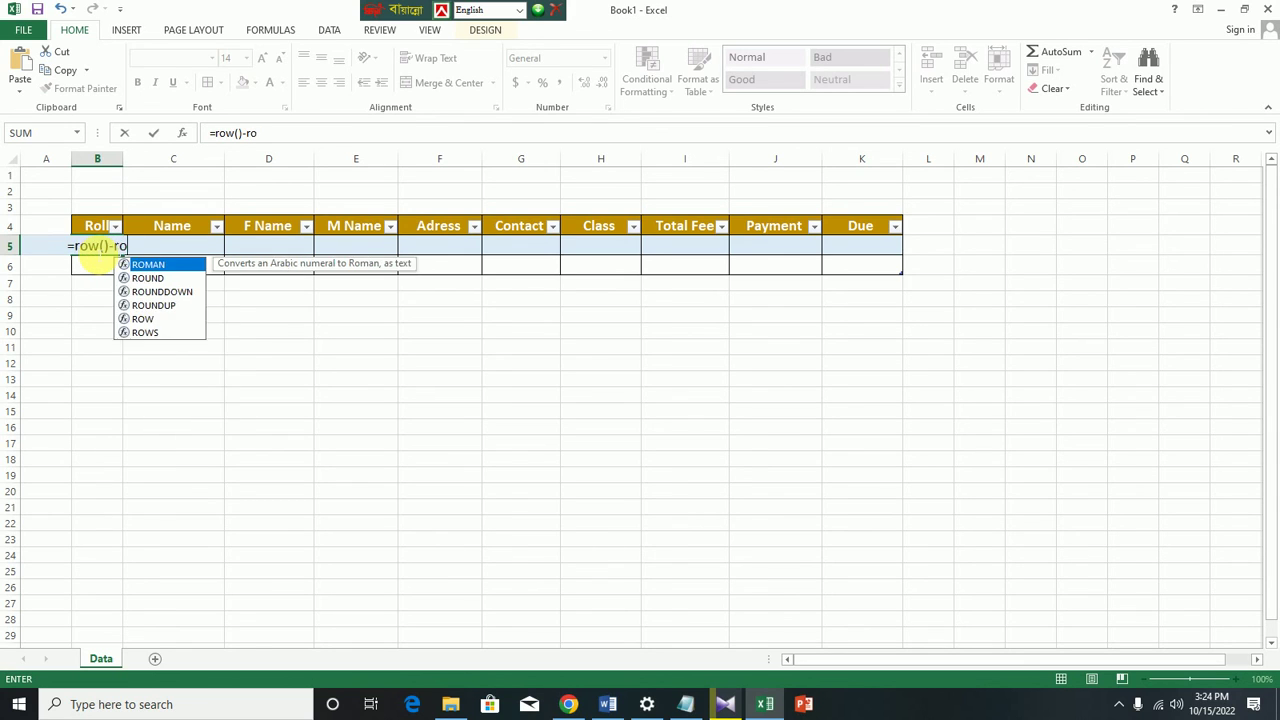
pyautogui.write('w(0')
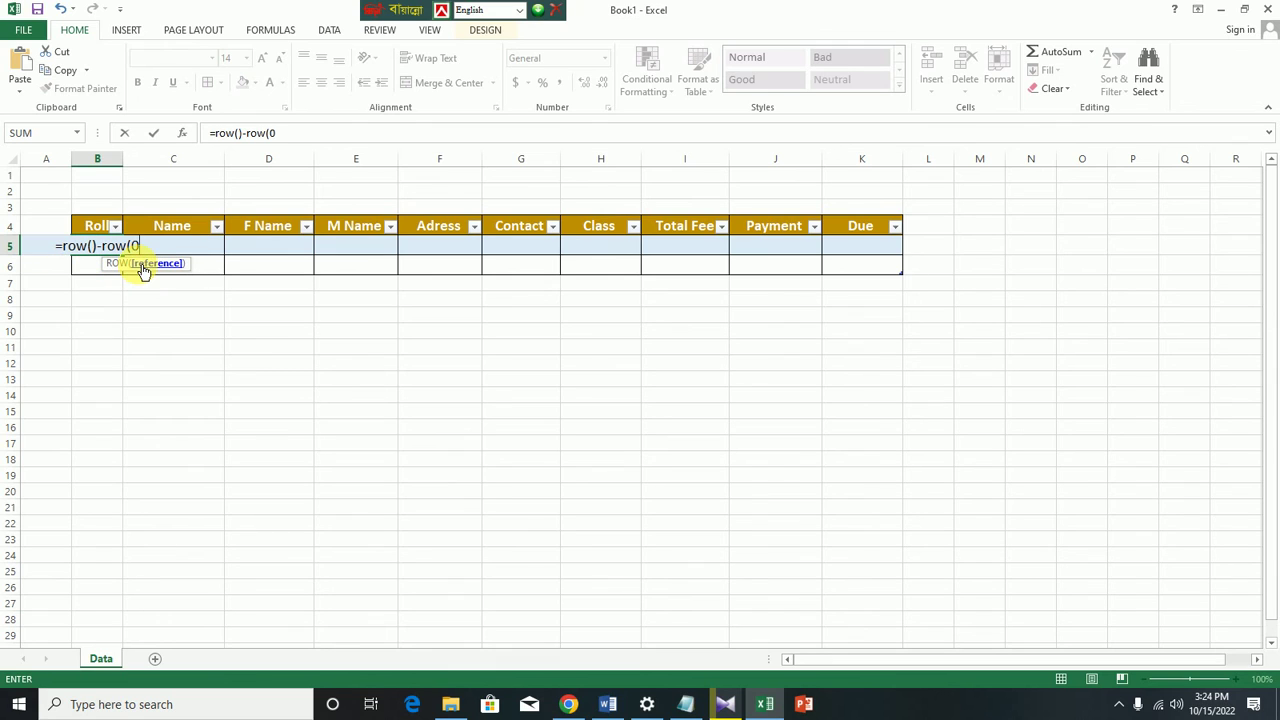
pyautogui.press('BackSpace')
pyautogui.write(')')
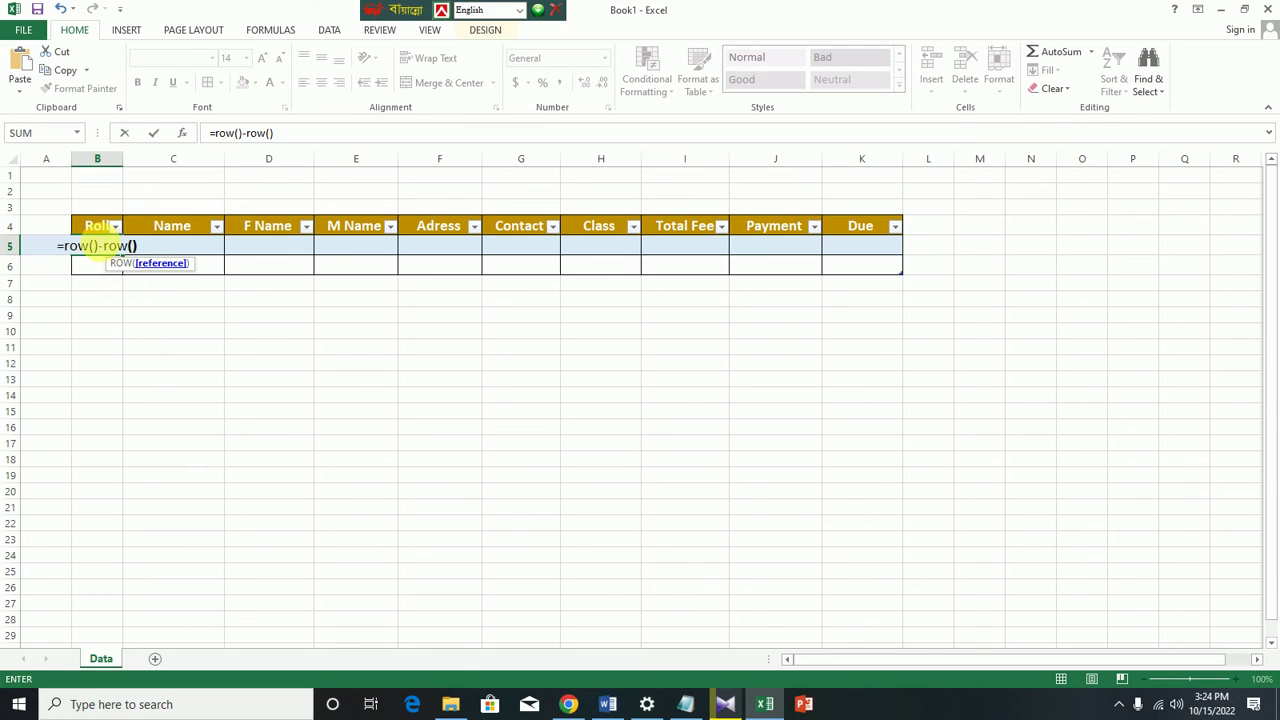
pyautogui.press('Left')
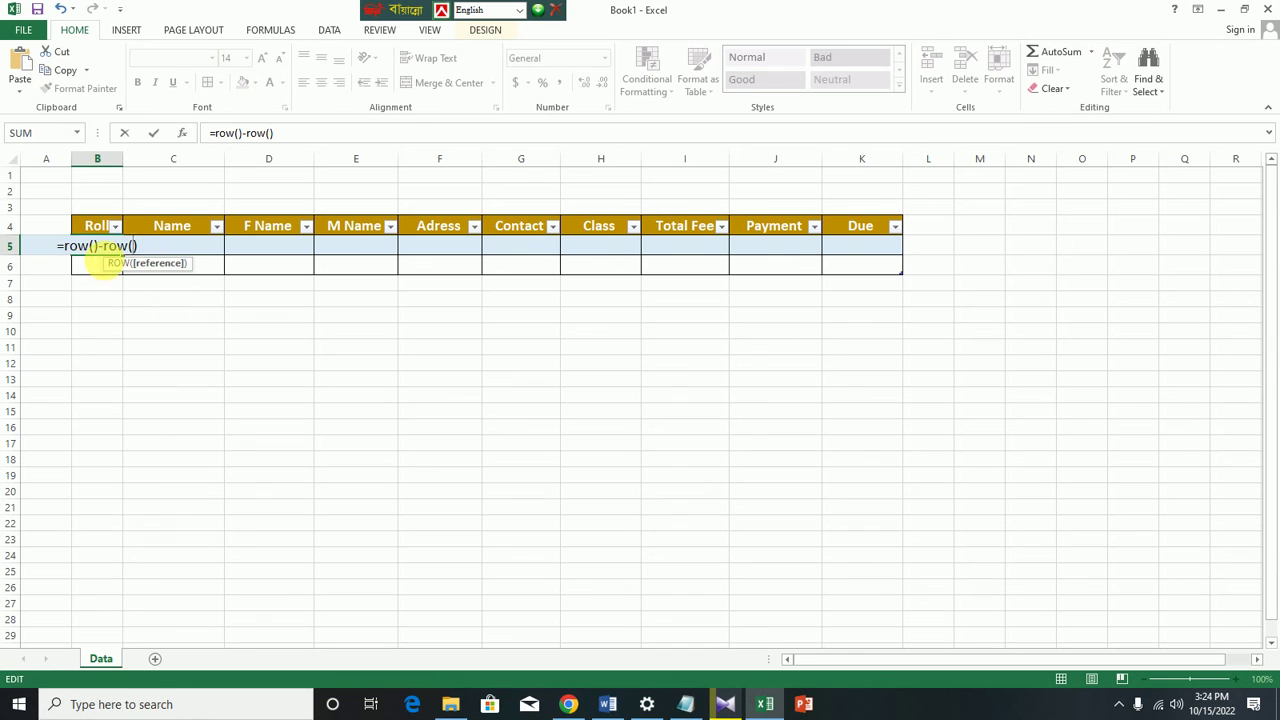
pyautogui.click(98, 231)
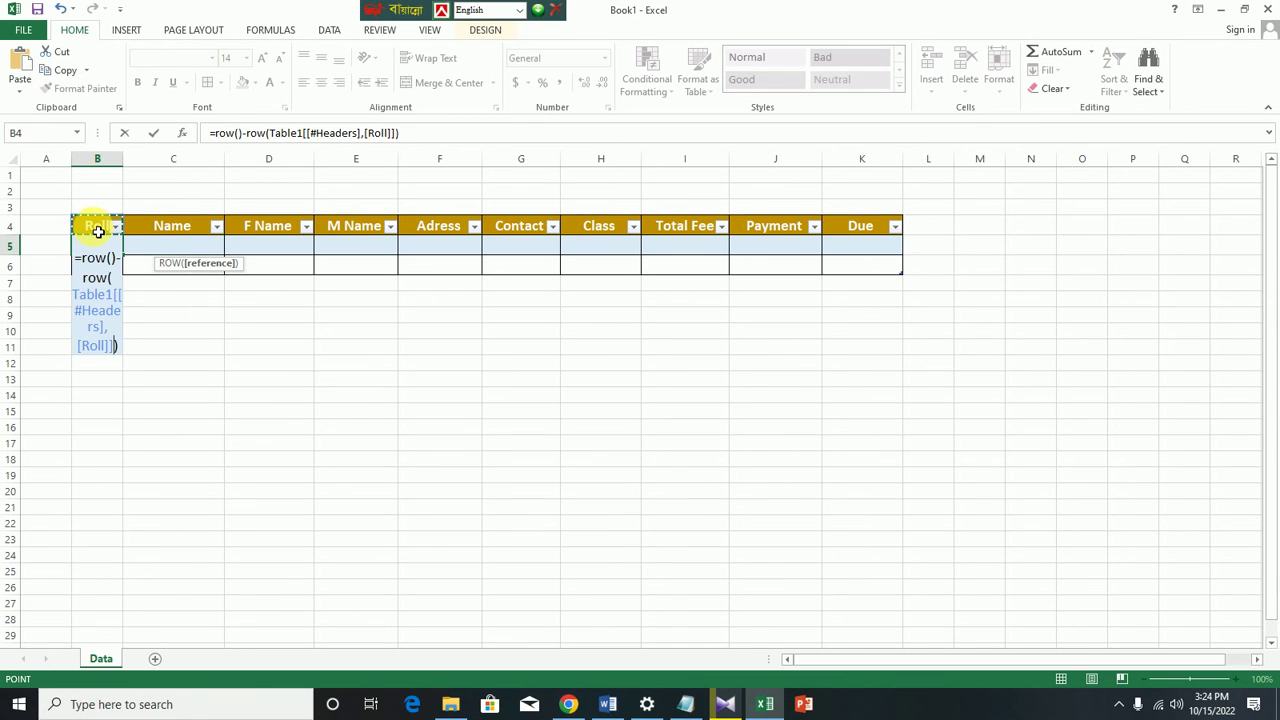
pyautogui.press('Return')
pyautogui.scroll(3, 365, 438)
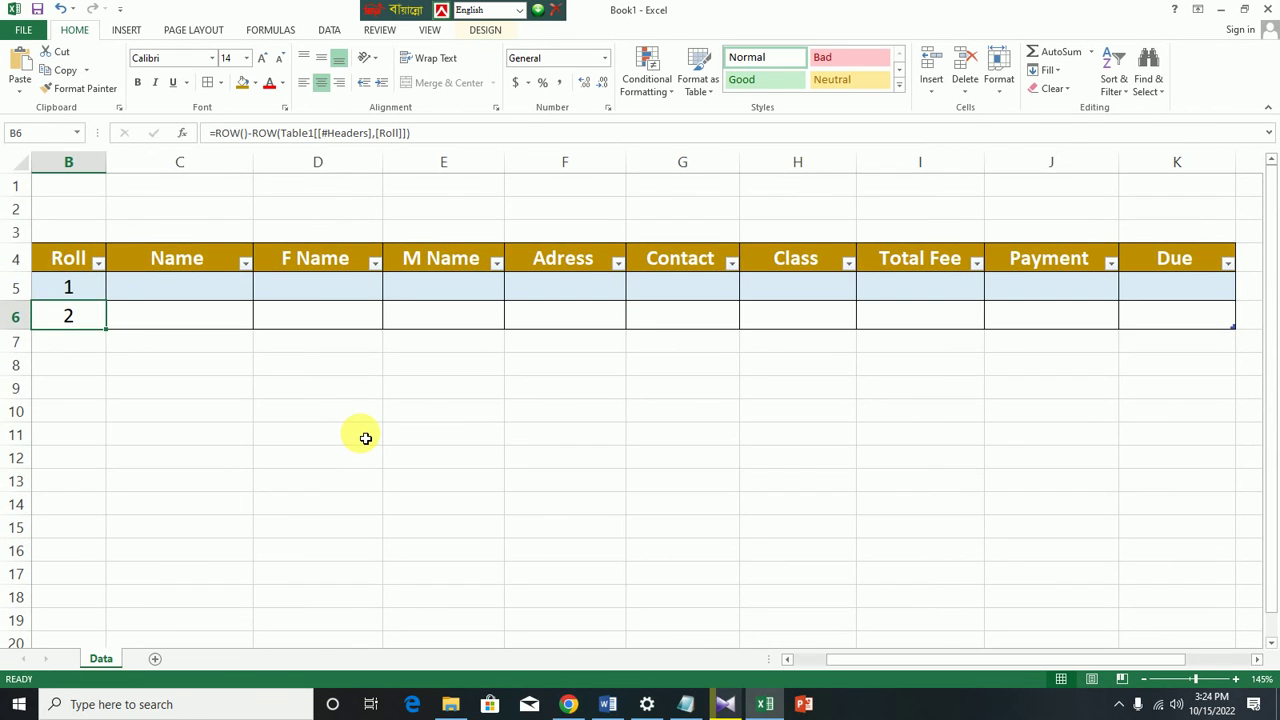
pyautogui.scroll(-1, 365, 438)
pyautogui.scroll(-1, 365, 438)
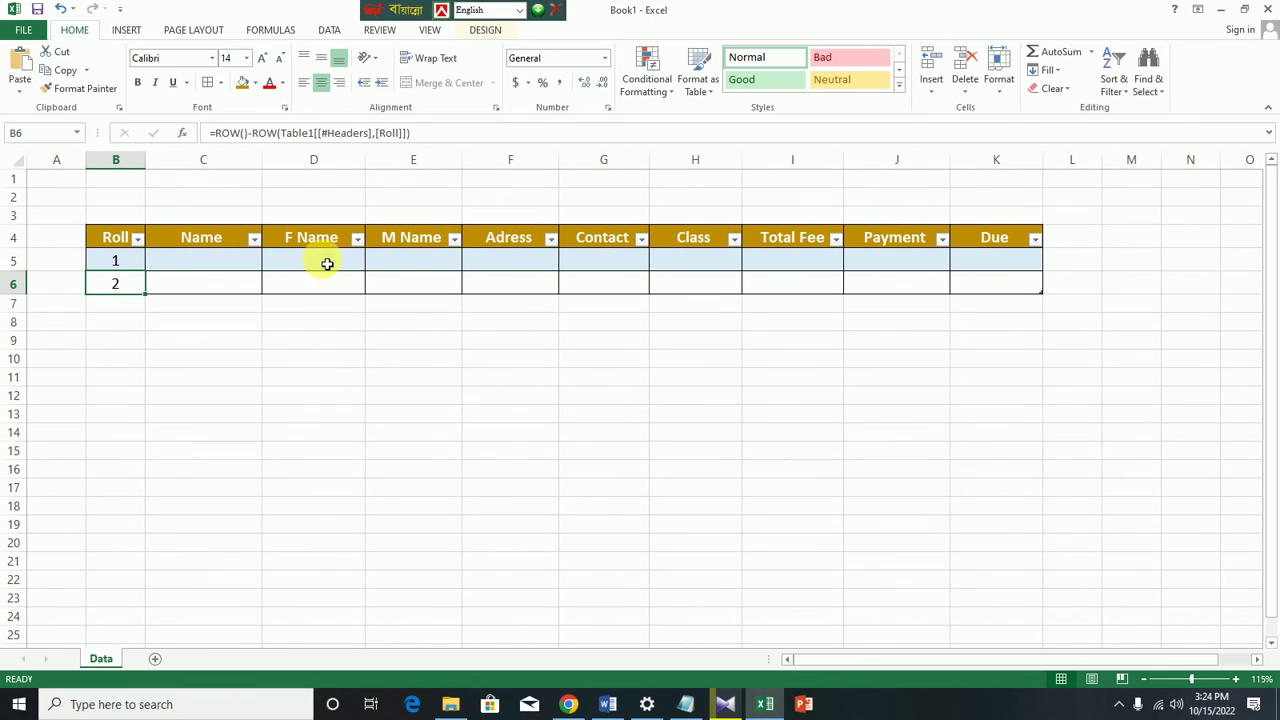
# Step: Enter the student's name, father's and mother's names, address and contact number across row 5
pyautogui.click(212, 265)
pyautogui.write('Mim')
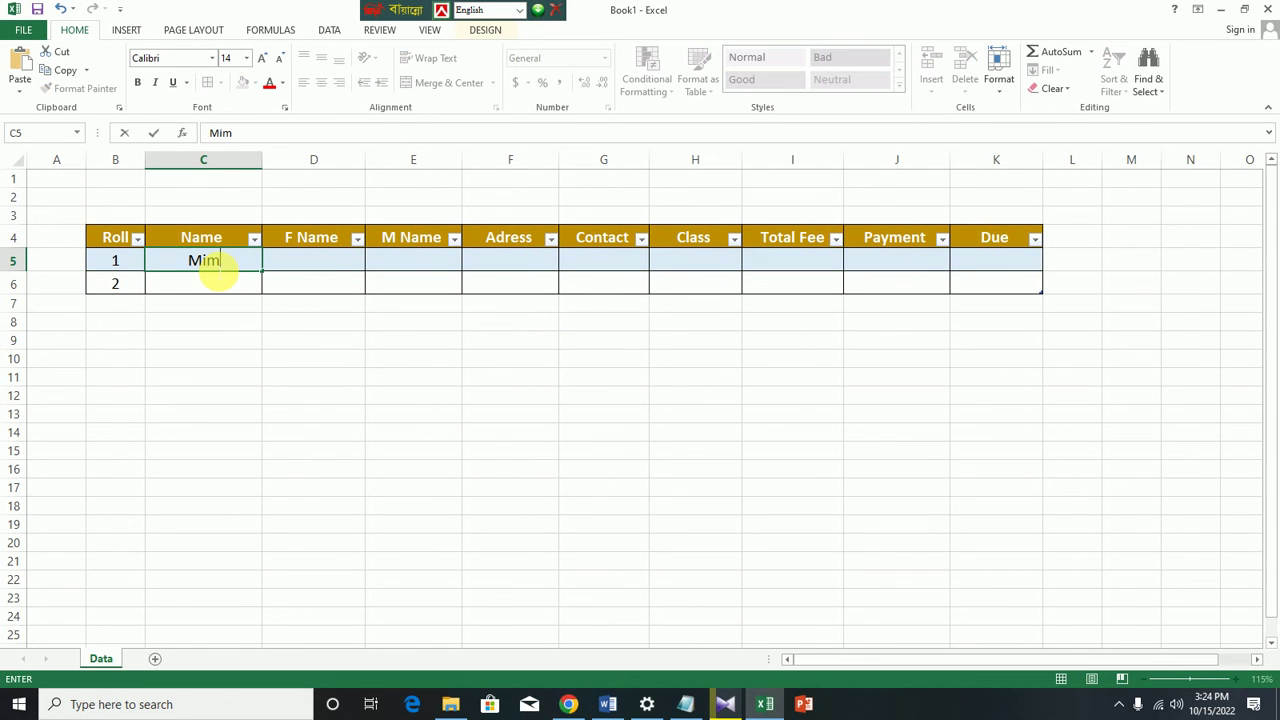
pyautogui.press('Tab')
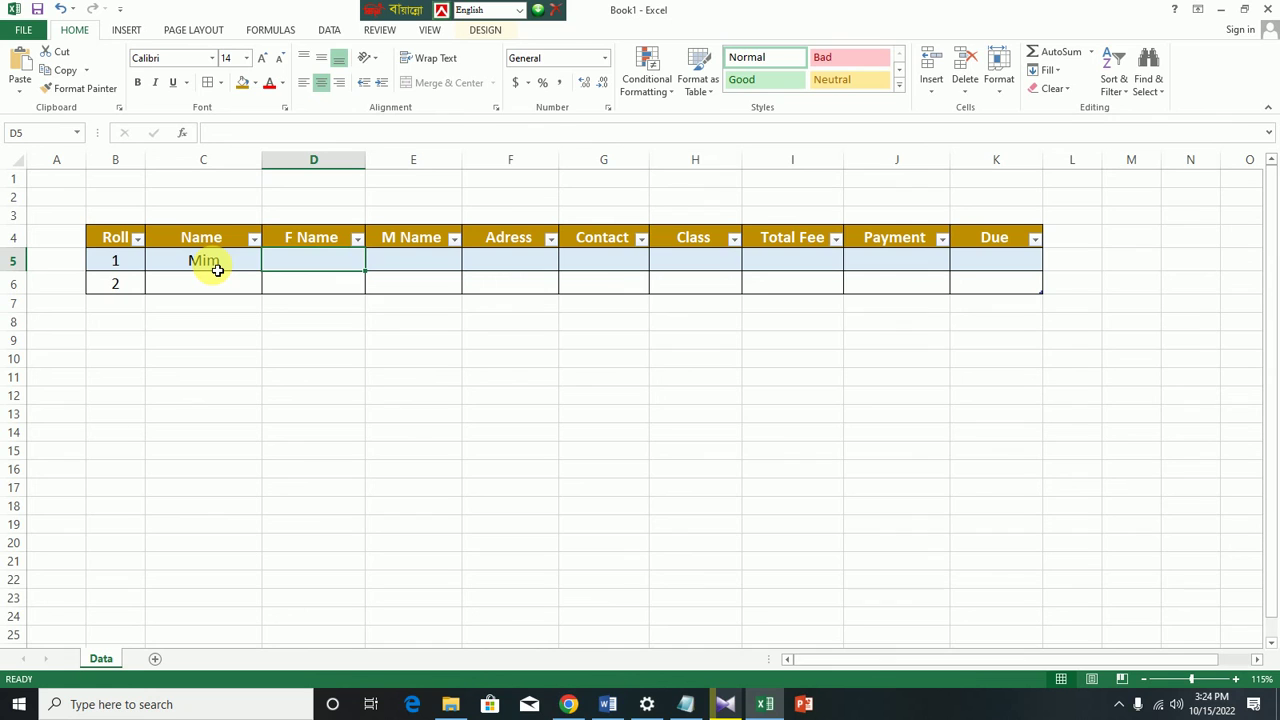
pyautogui.write('Kob')
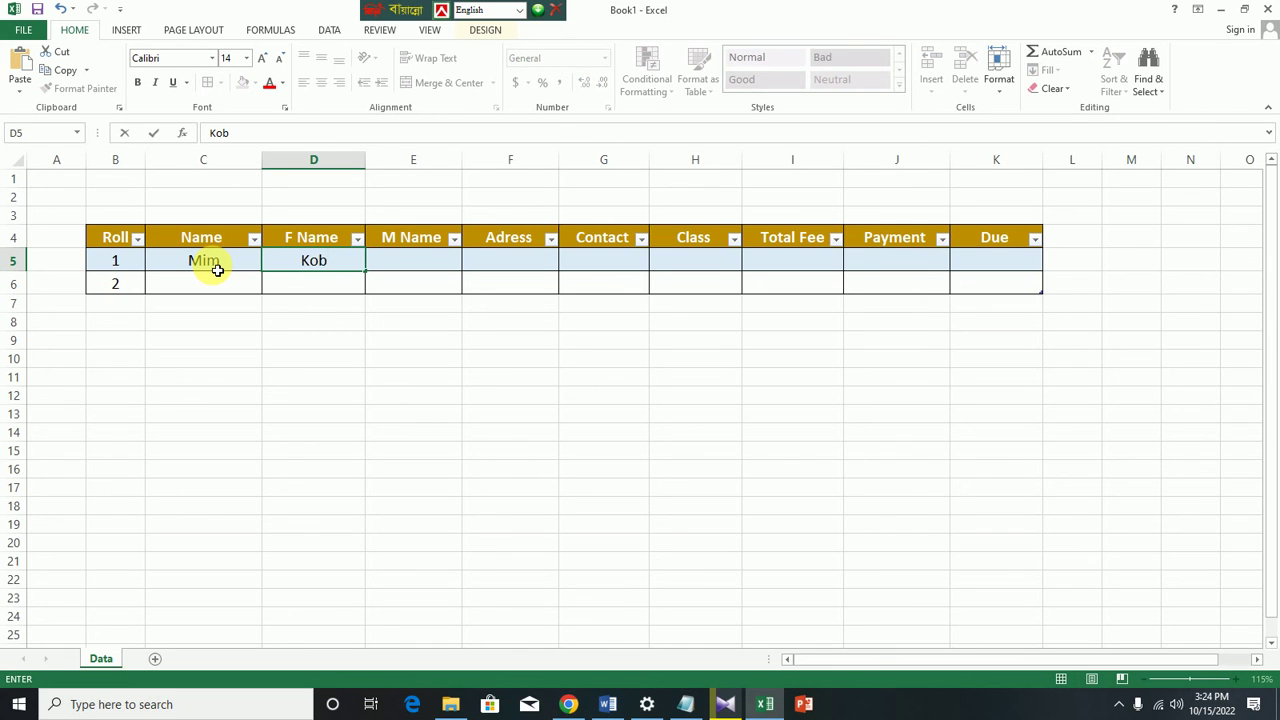
pyautogui.write('ir')
pyautogui.press('Tab')
pyautogui.write('Momm')
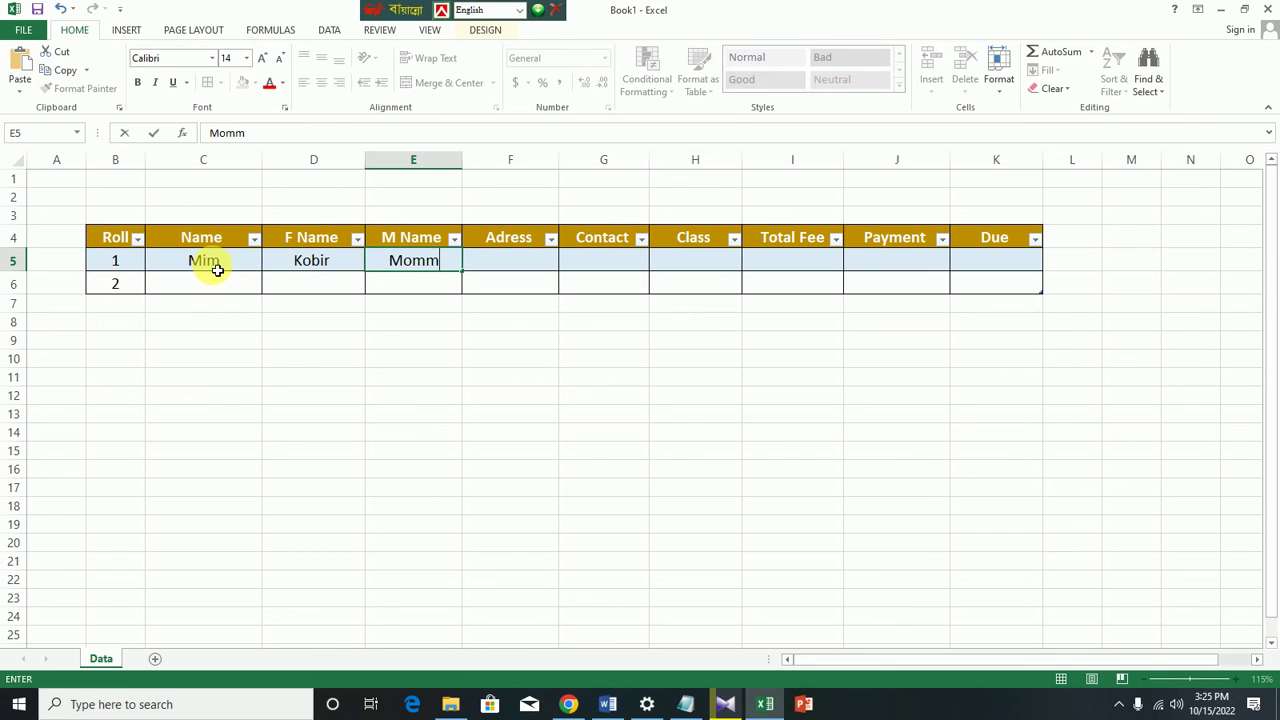
pyautogui.write('tas')
pyautogui.press('Tab')
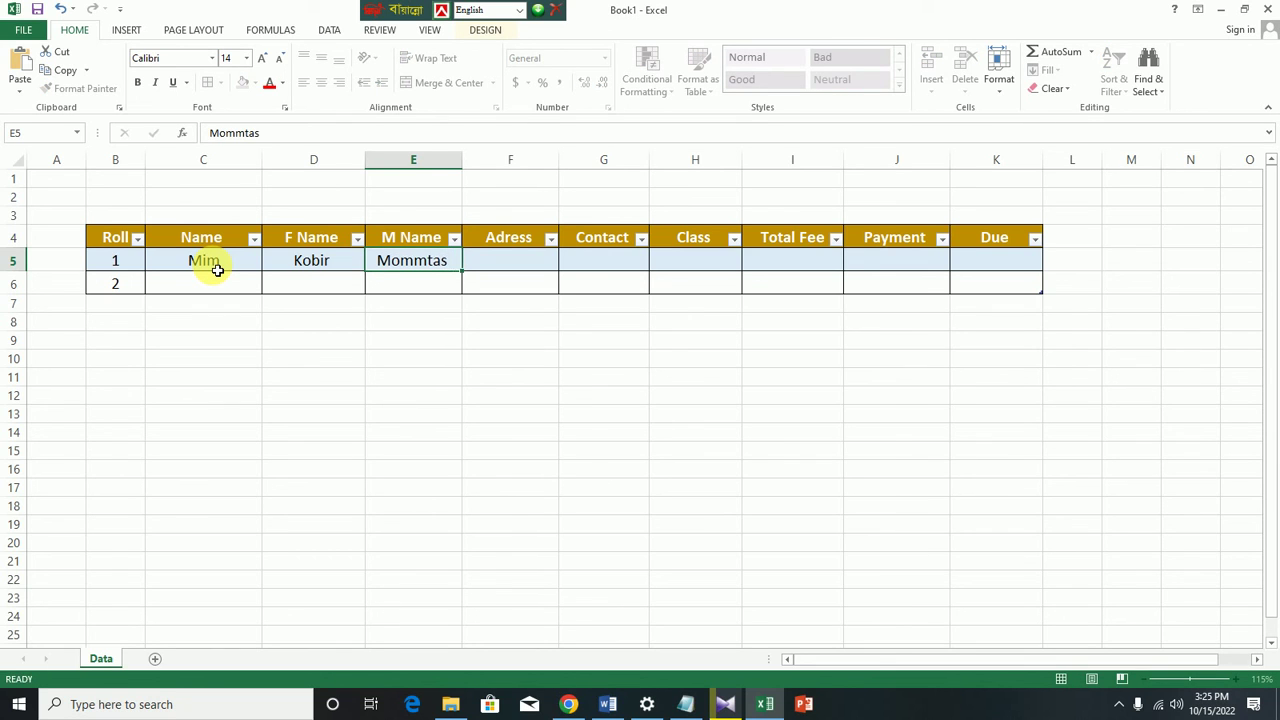
pyautogui.write('Jal')
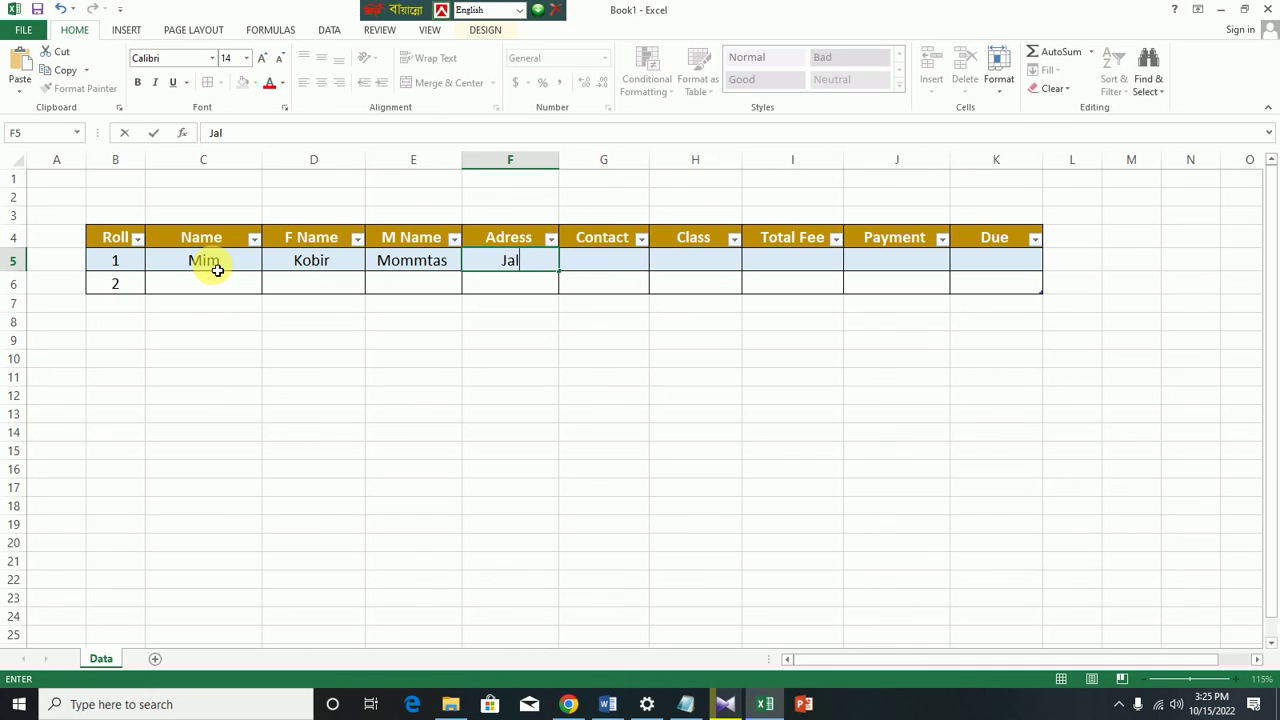
pyautogui.write('suka')
pyautogui.hotkey('ctrl', 'Return')
pyautogui.press('Tab')
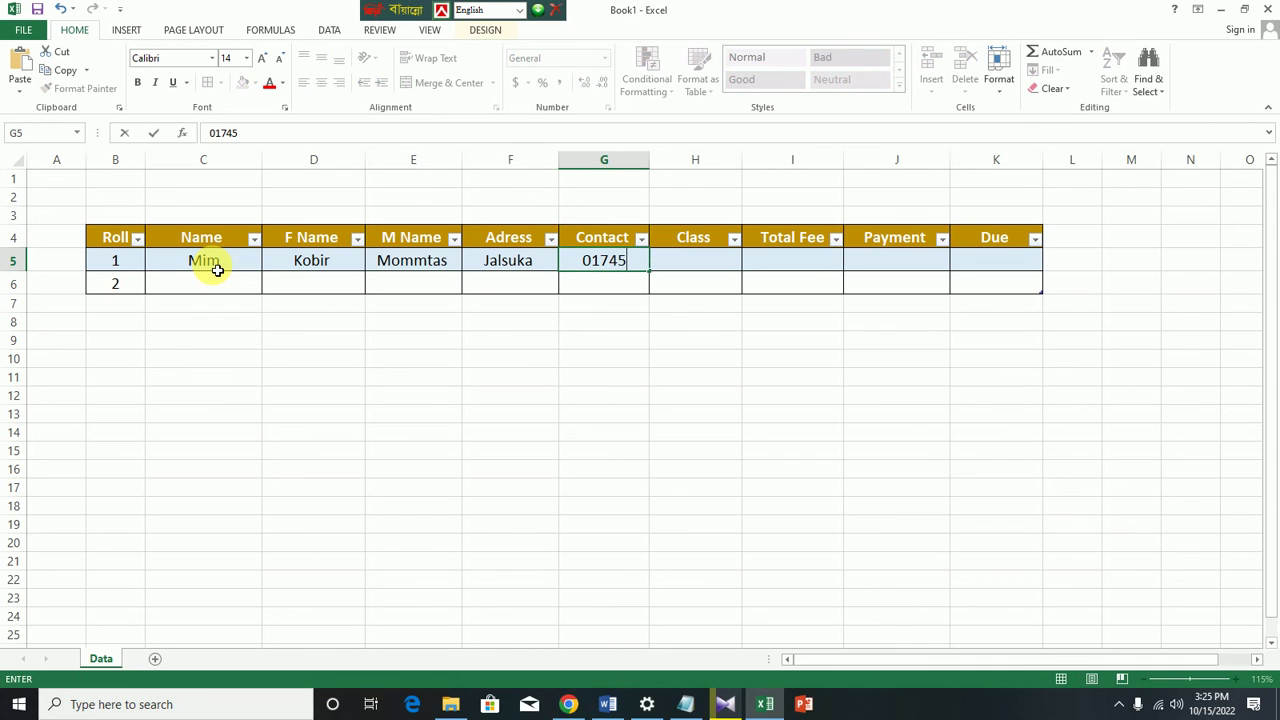
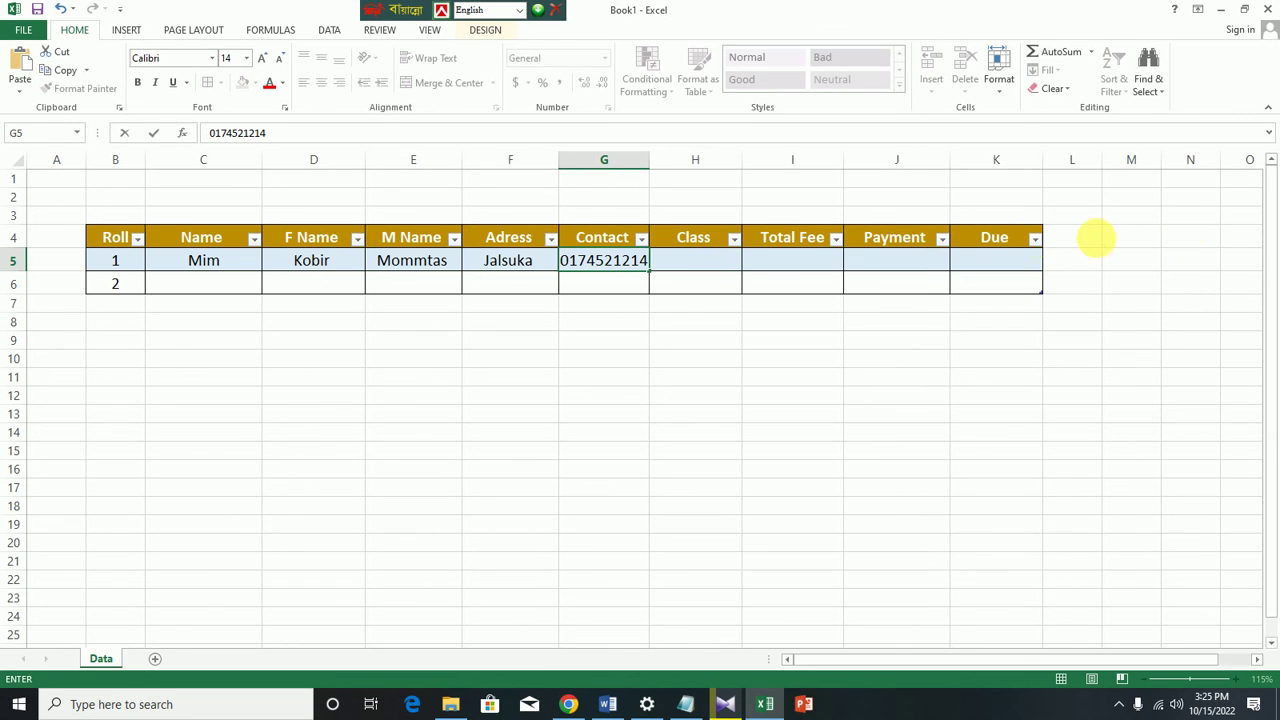
pyautogui.click(1128, 245)
# Step: Type the class names Six, Seven, Eight, Nine and Ten into M4:M8
pyautogui.write('Six')
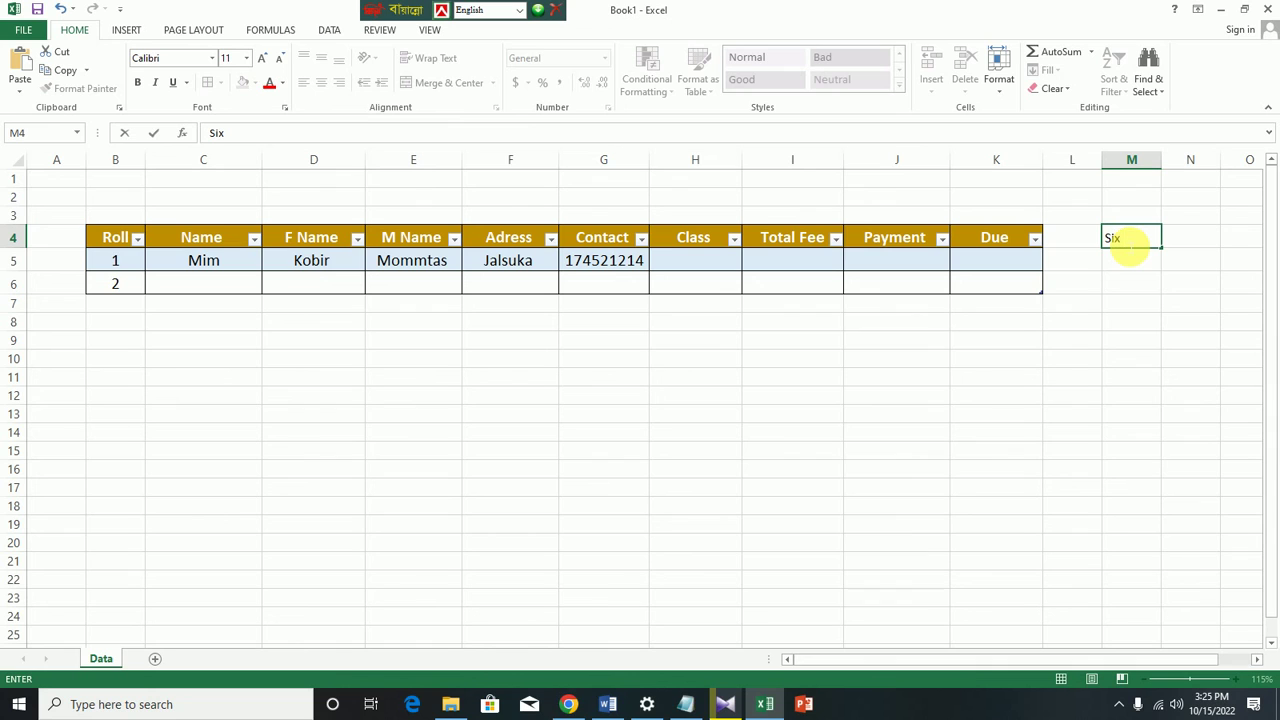
pyautogui.press('Return')
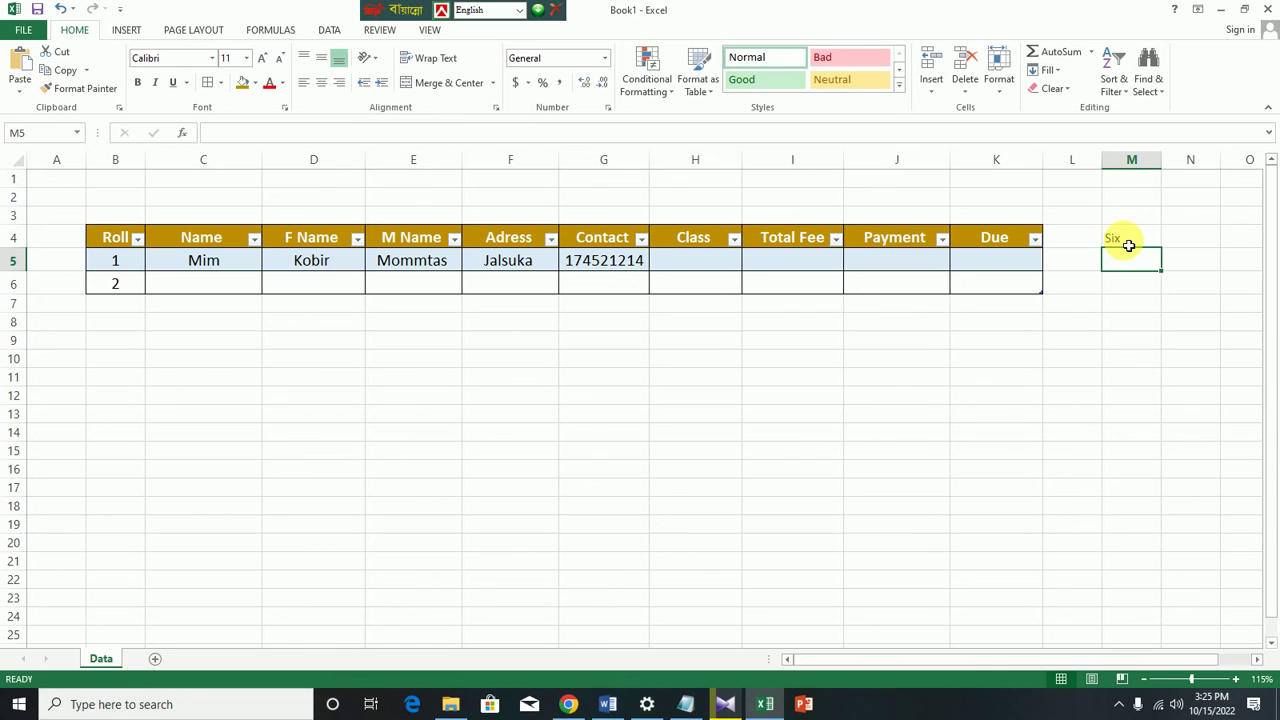
pyautogui.write('Seven')
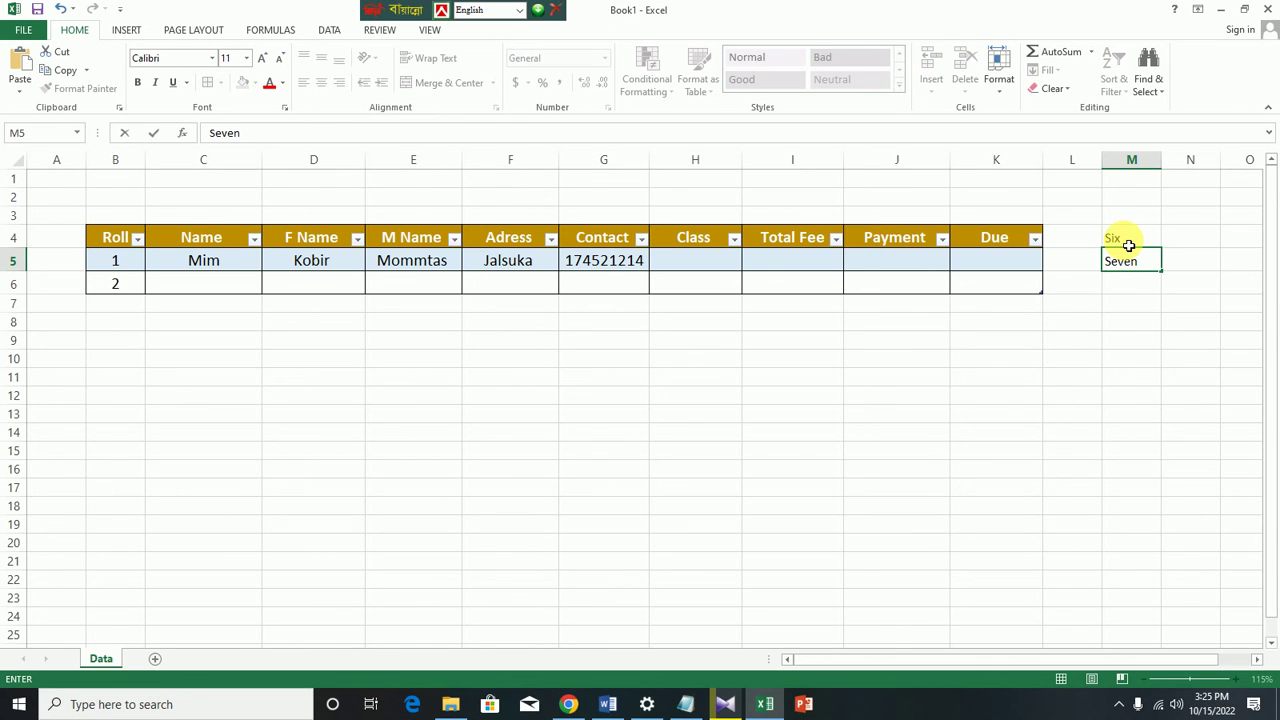
pyautogui.press('Return')
pyautogui.write('G')
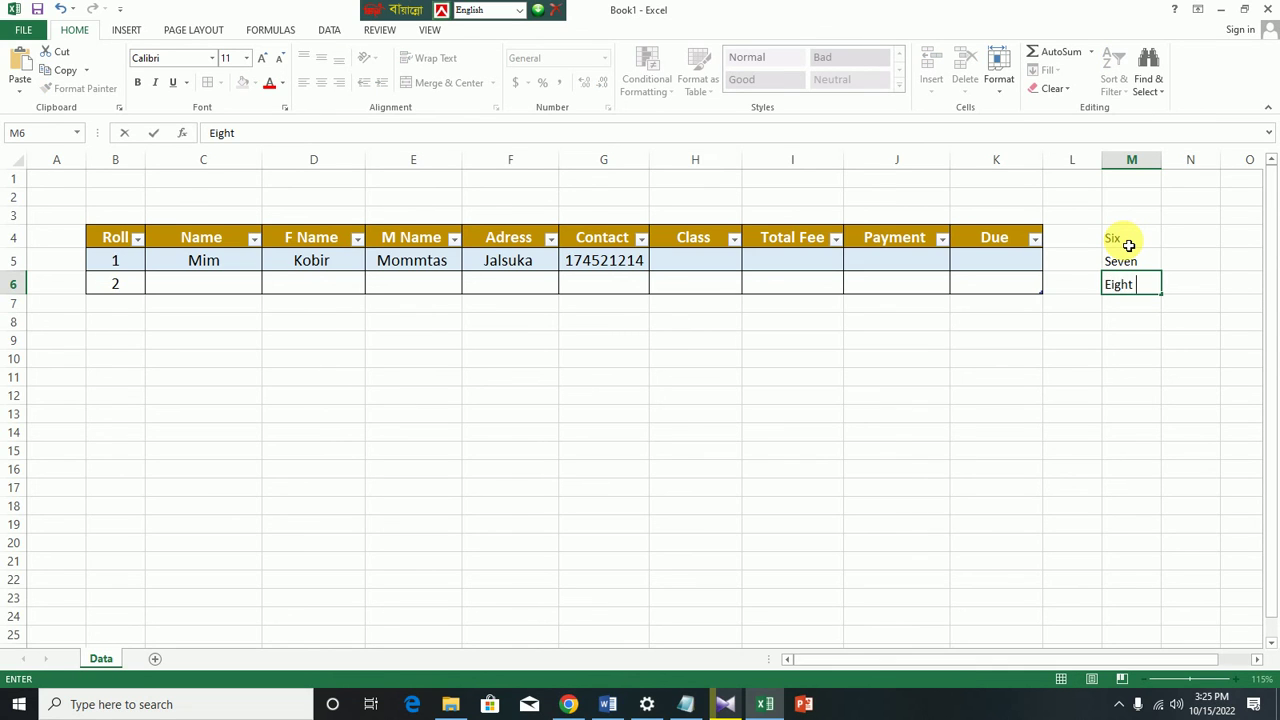
pyautogui.press('Return')
pyautogui.write('Nine')
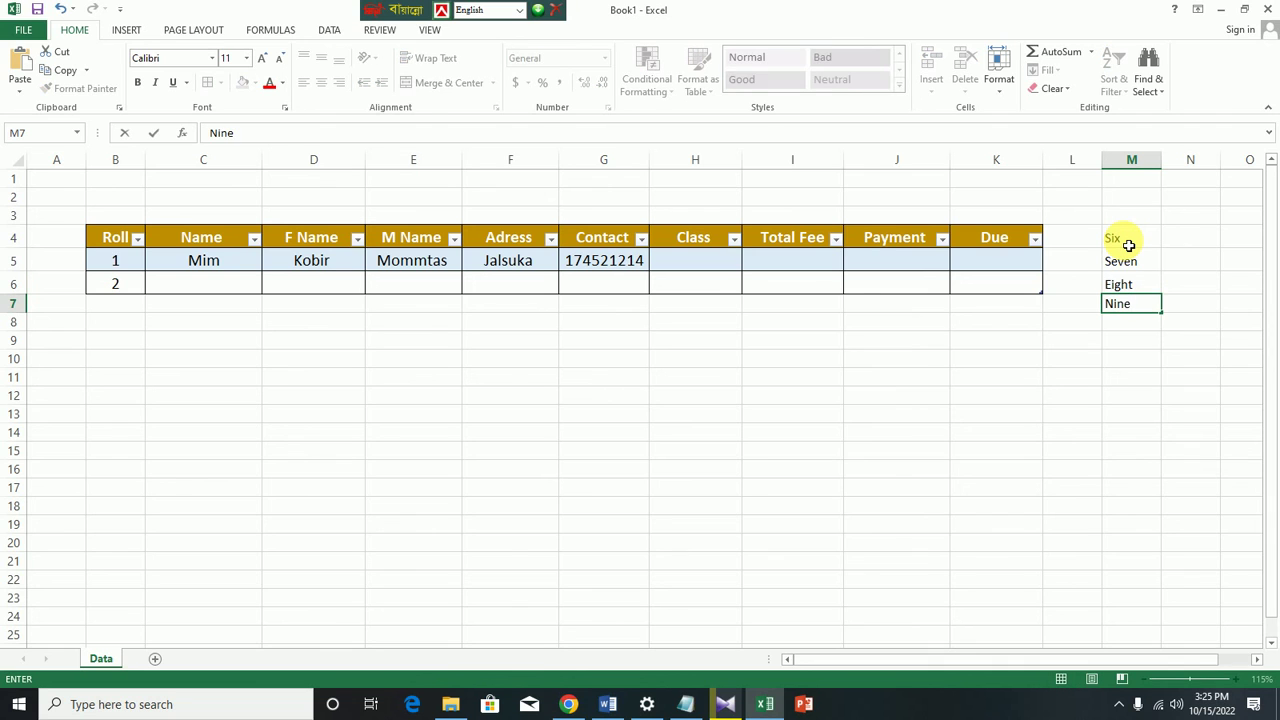
pyautogui.press('Return')
pyautogui.write('Twen')
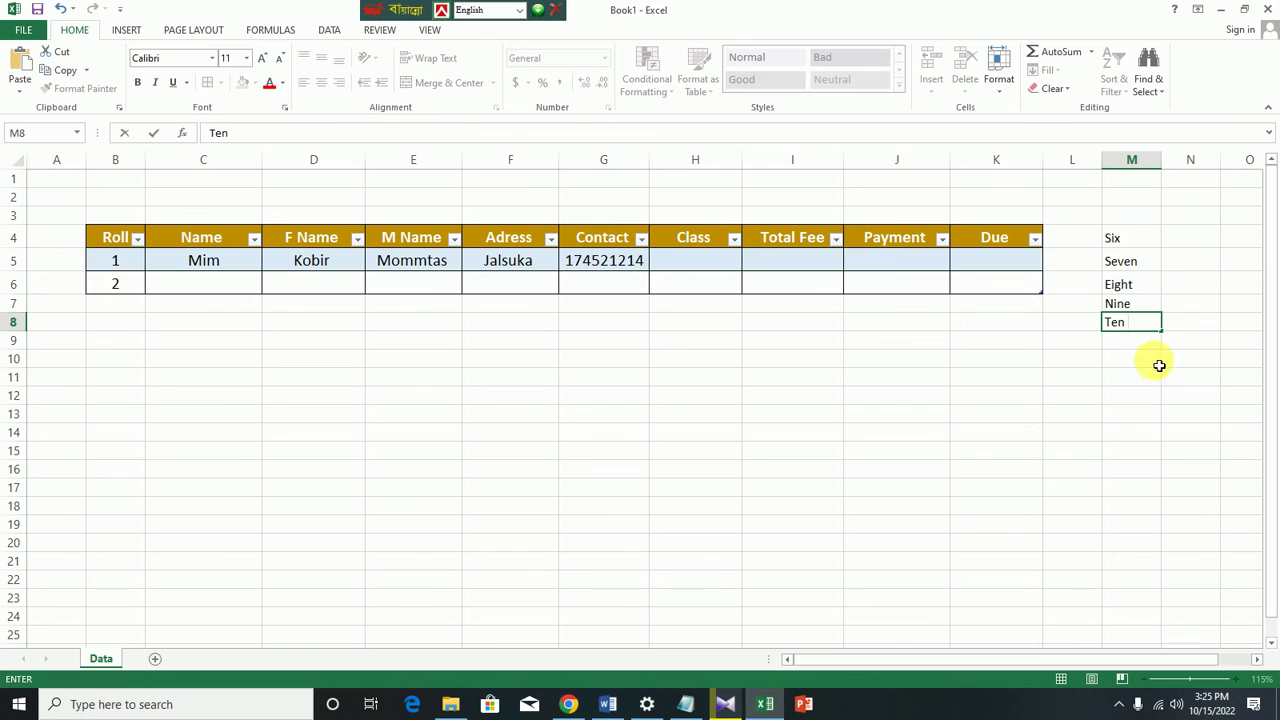
pyautogui.moveTo(1135, 395); pyautogui.dragTo(1135, 414)
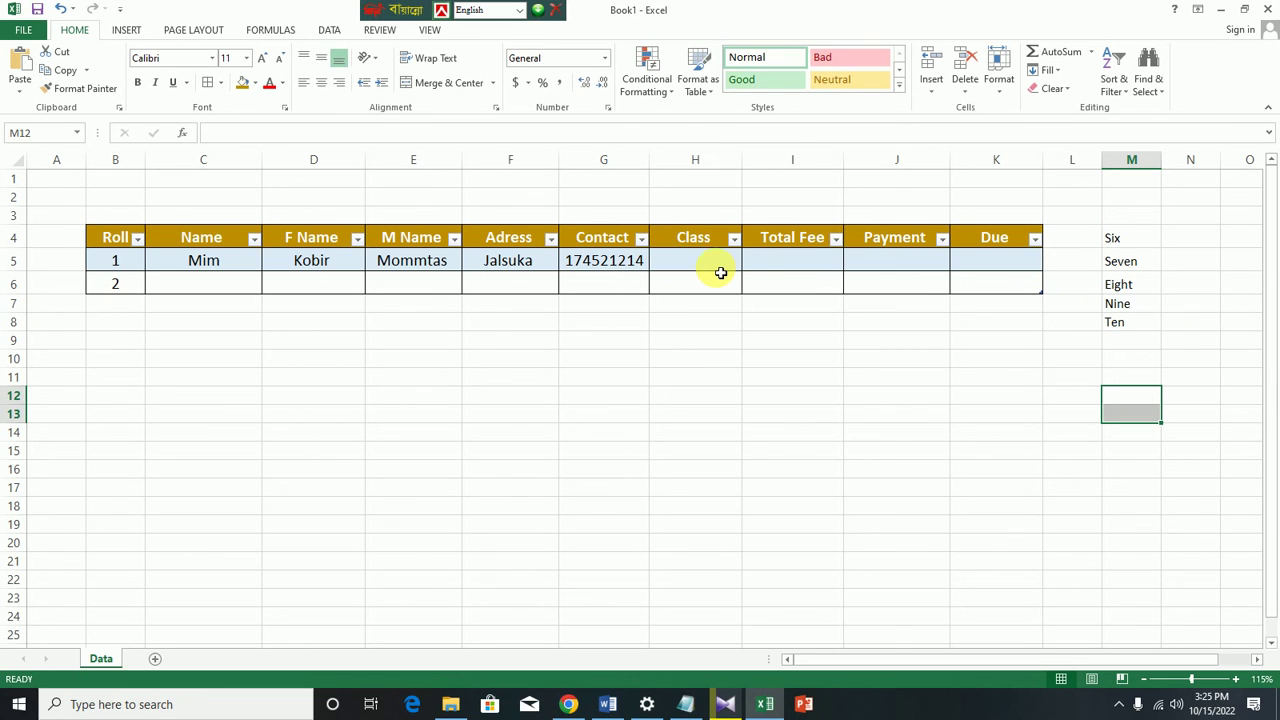
pyautogui.click(720, 271)
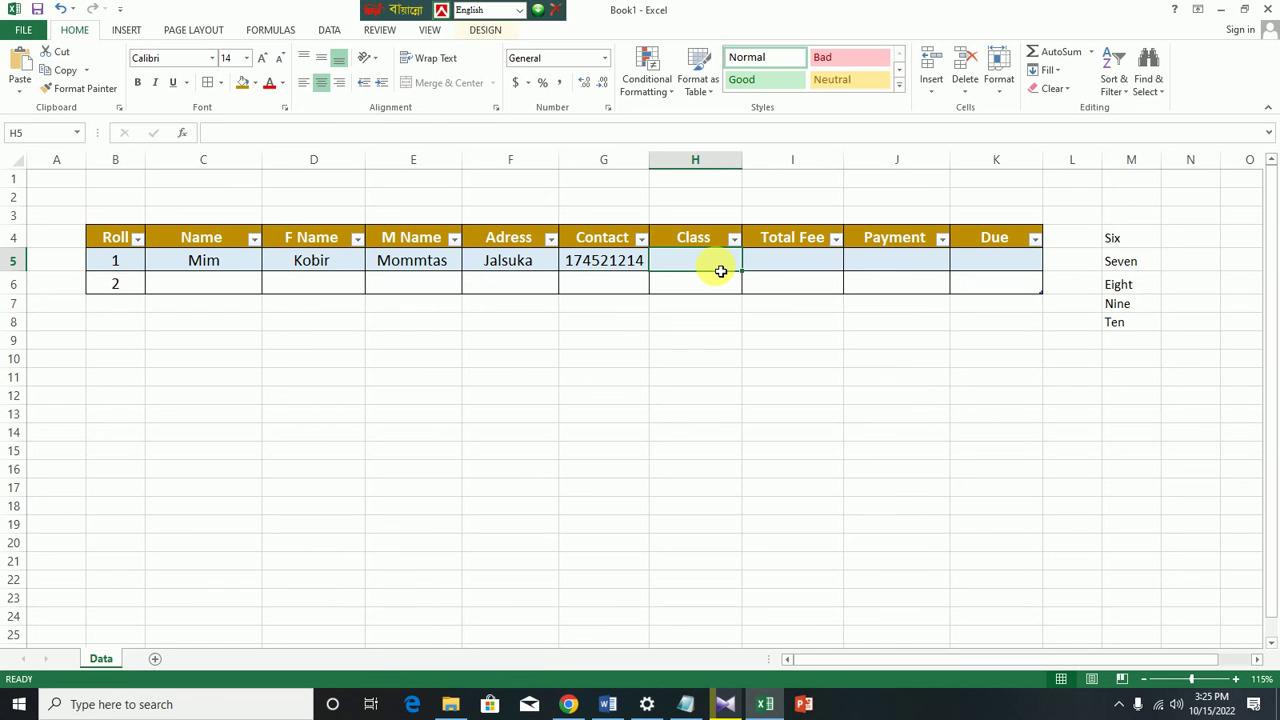
# Step: Give H5 a List data validation whose source is =$M$4:$M$8
pyautogui.click(335, 34)
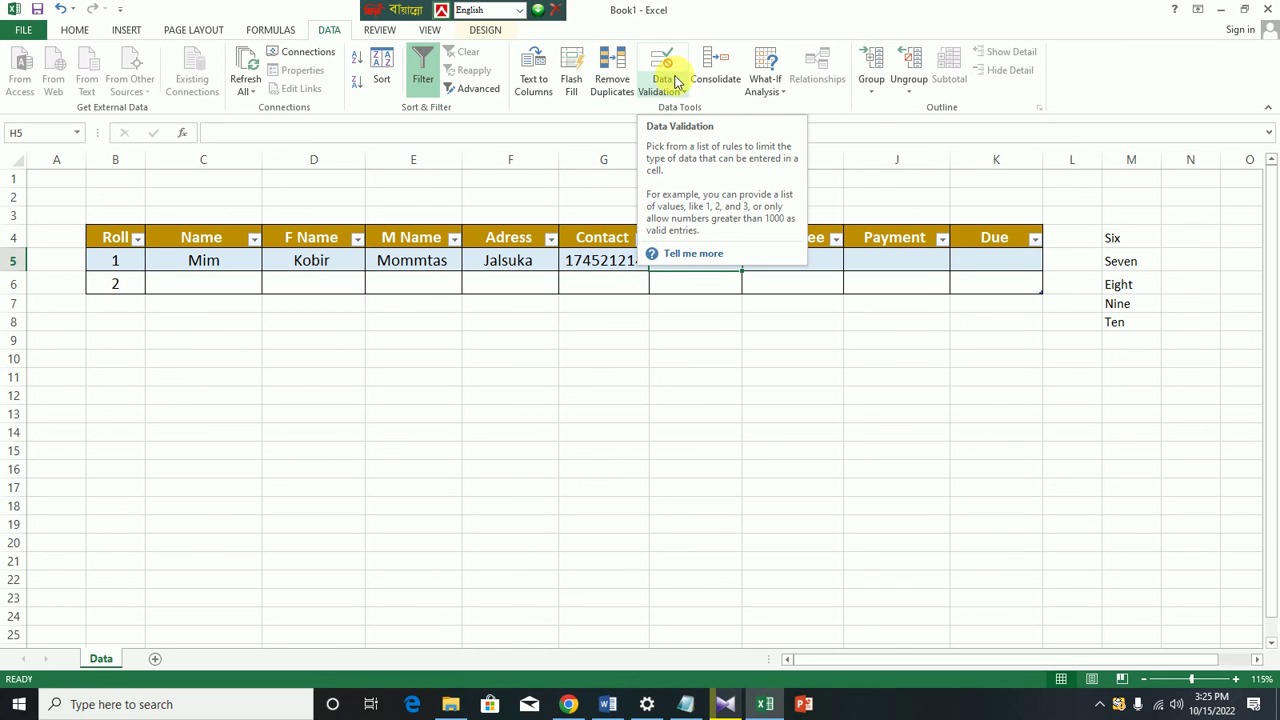
pyautogui.click(675, 90)
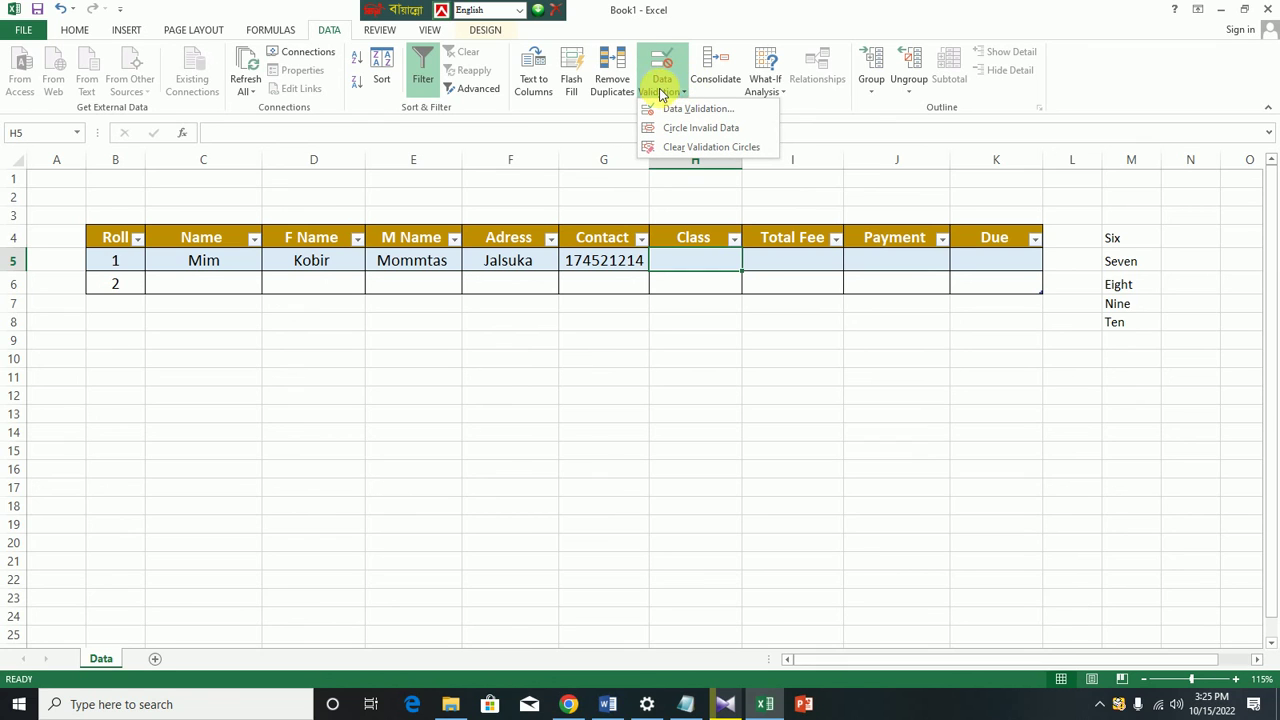
pyautogui.click(676, 109)
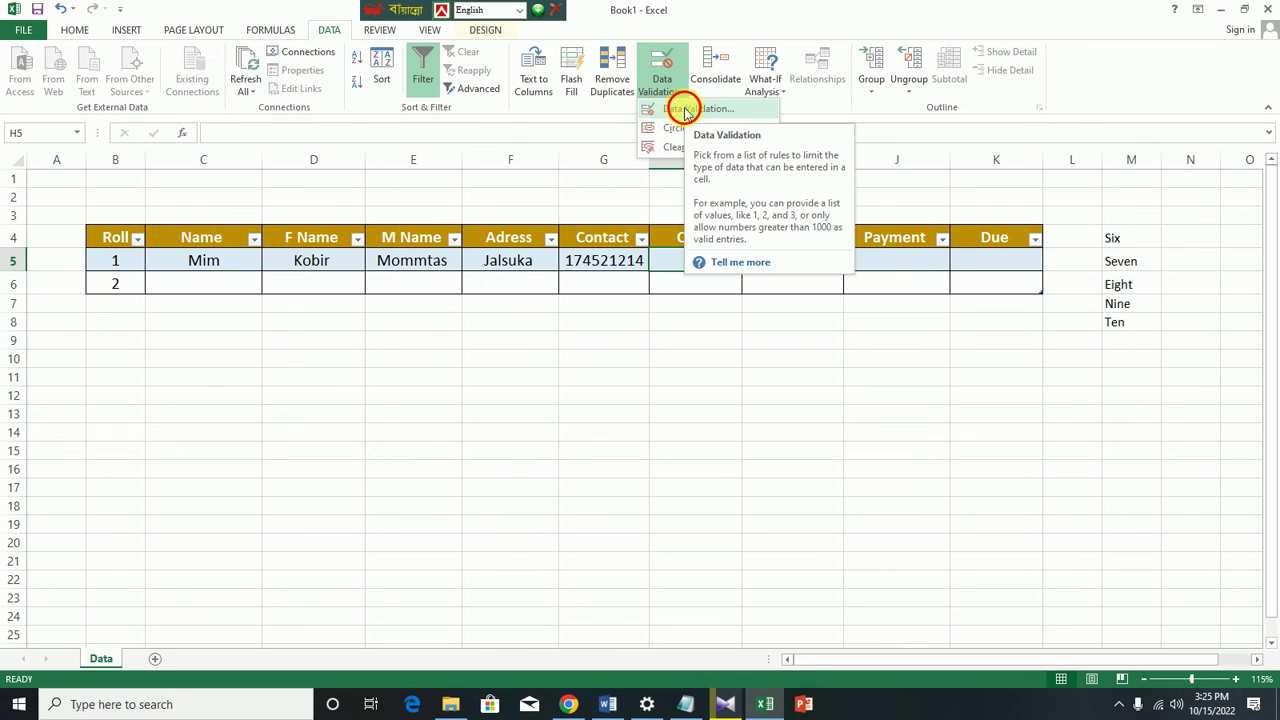
pyautogui.moveTo(594, 216); pyautogui.dragTo(570, 141)
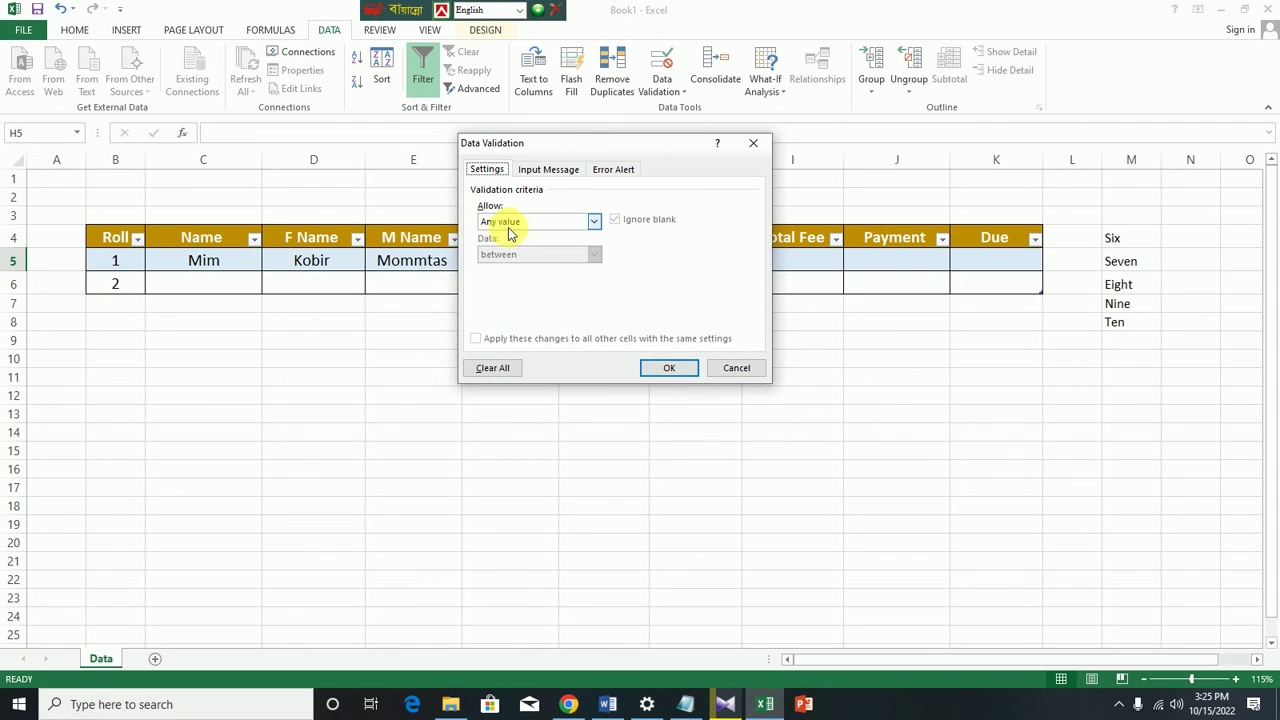
pyautogui.click(594, 224)
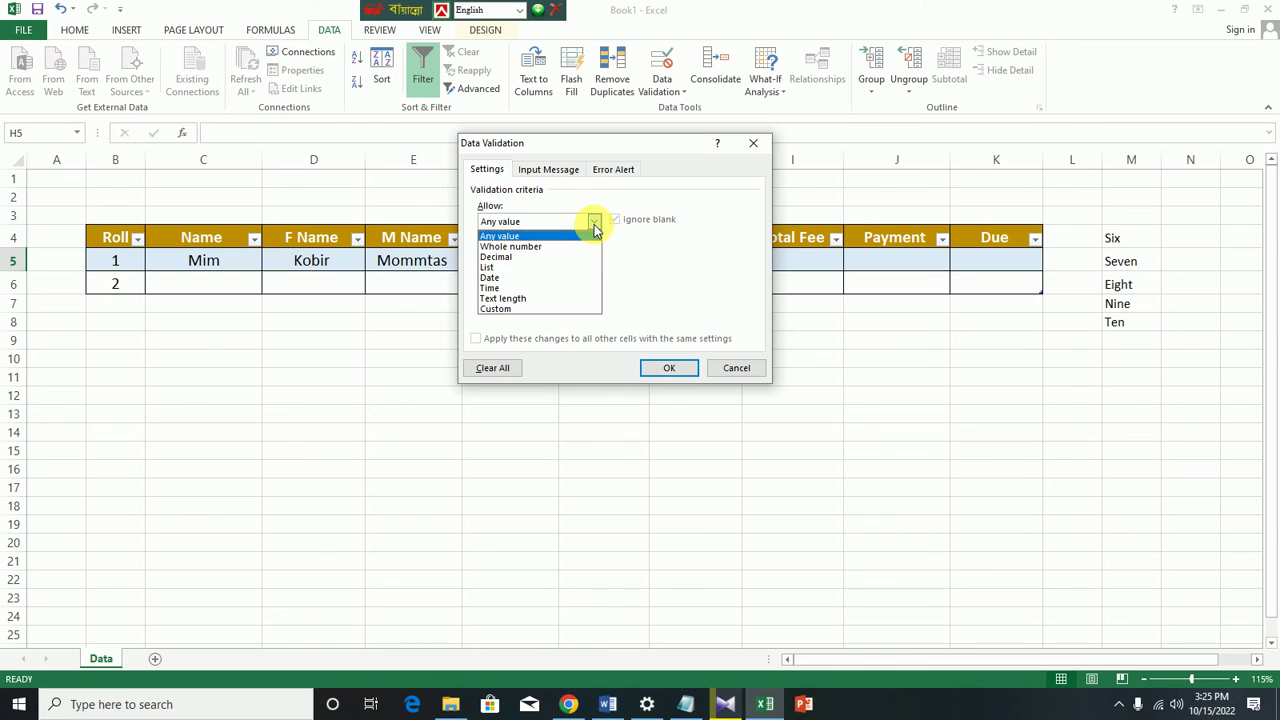
pyautogui.click(489, 268)
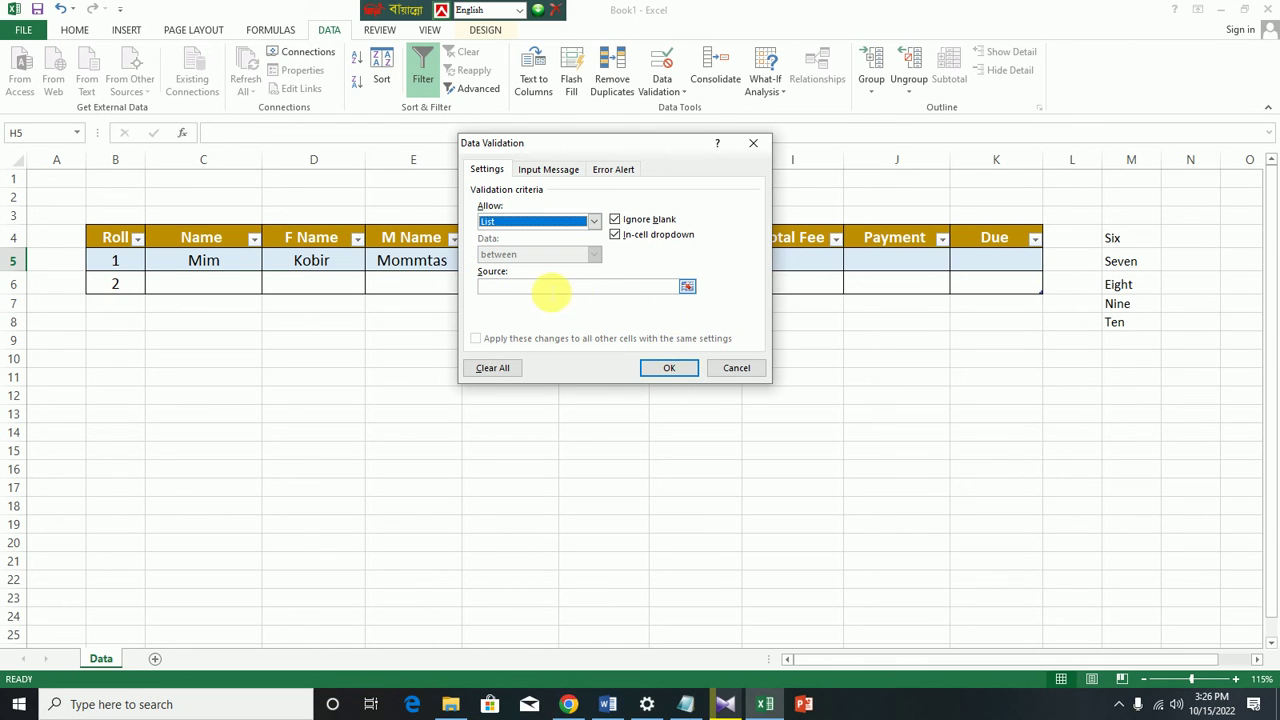
pyautogui.click(686, 290)
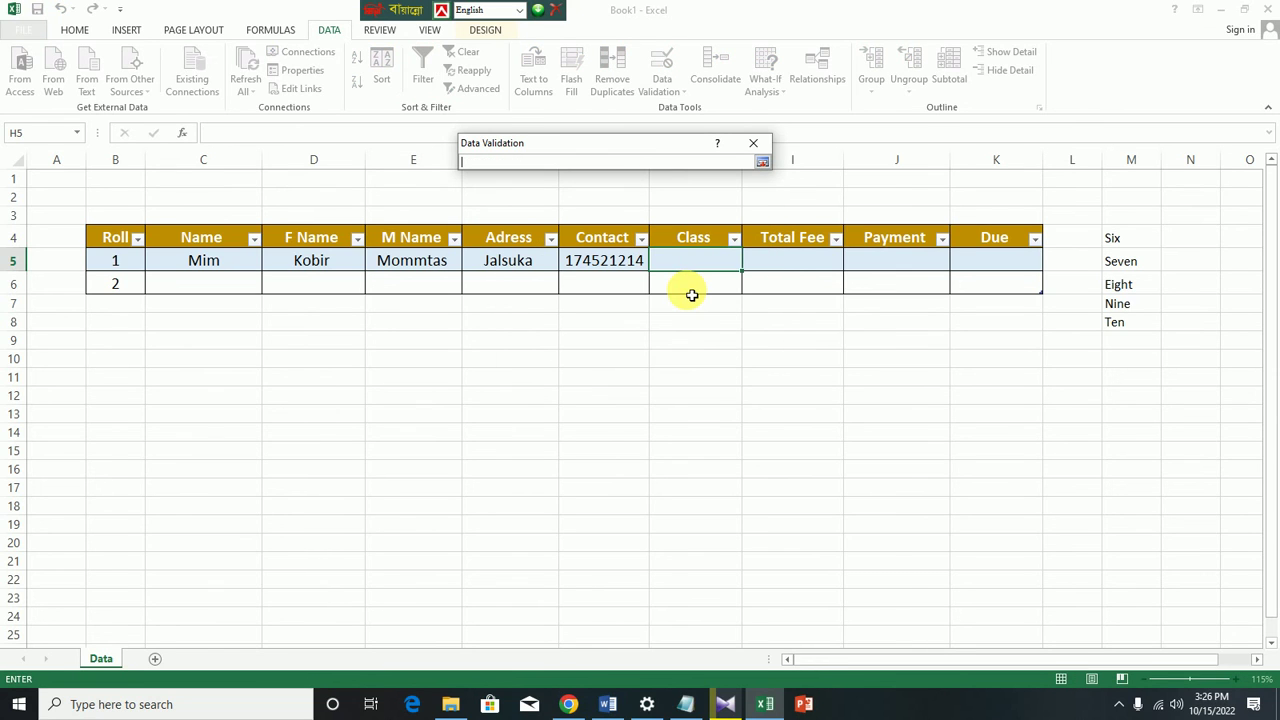
pyautogui.moveTo(1117, 238); pyautogui.dragTo(1115, 323)
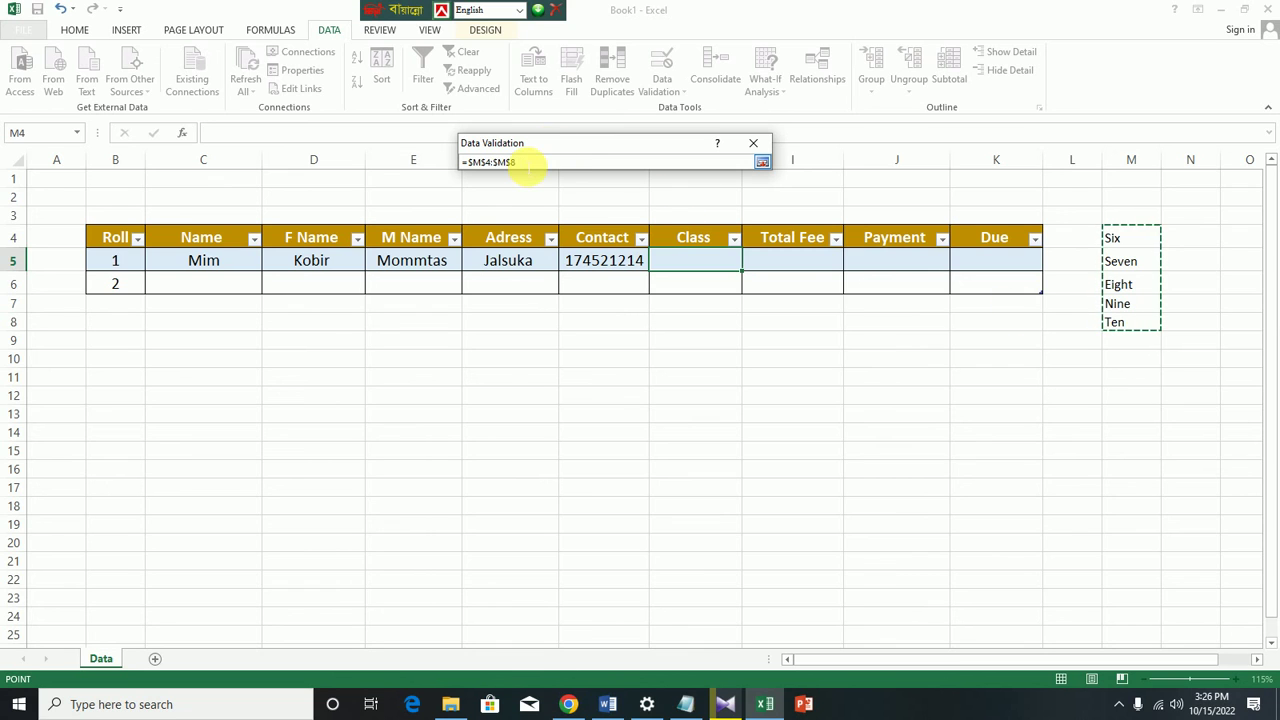
pyautogui.click(764, 164)
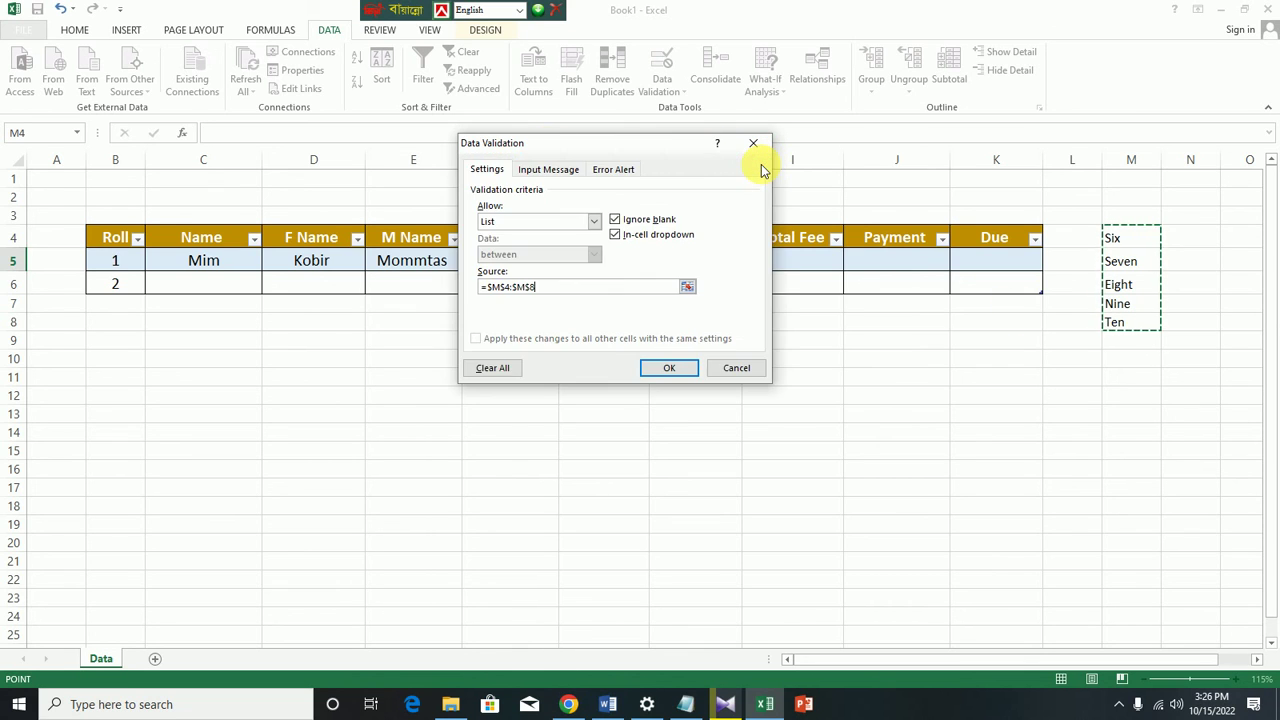
pyautogui.click(680, 367)
# Step: Apply the validation and check that H5's dropdown lists Six through Ten
pyautogui.click(857, 362)
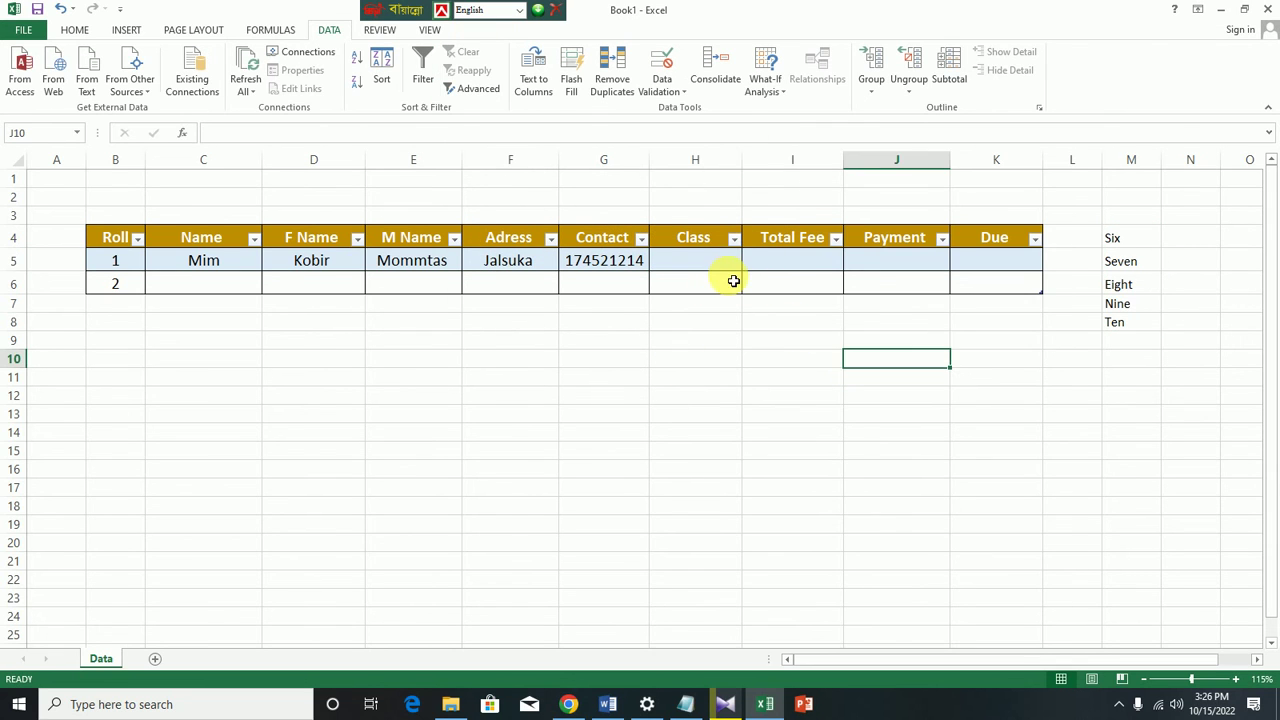
pyautogui.click(728, 261)
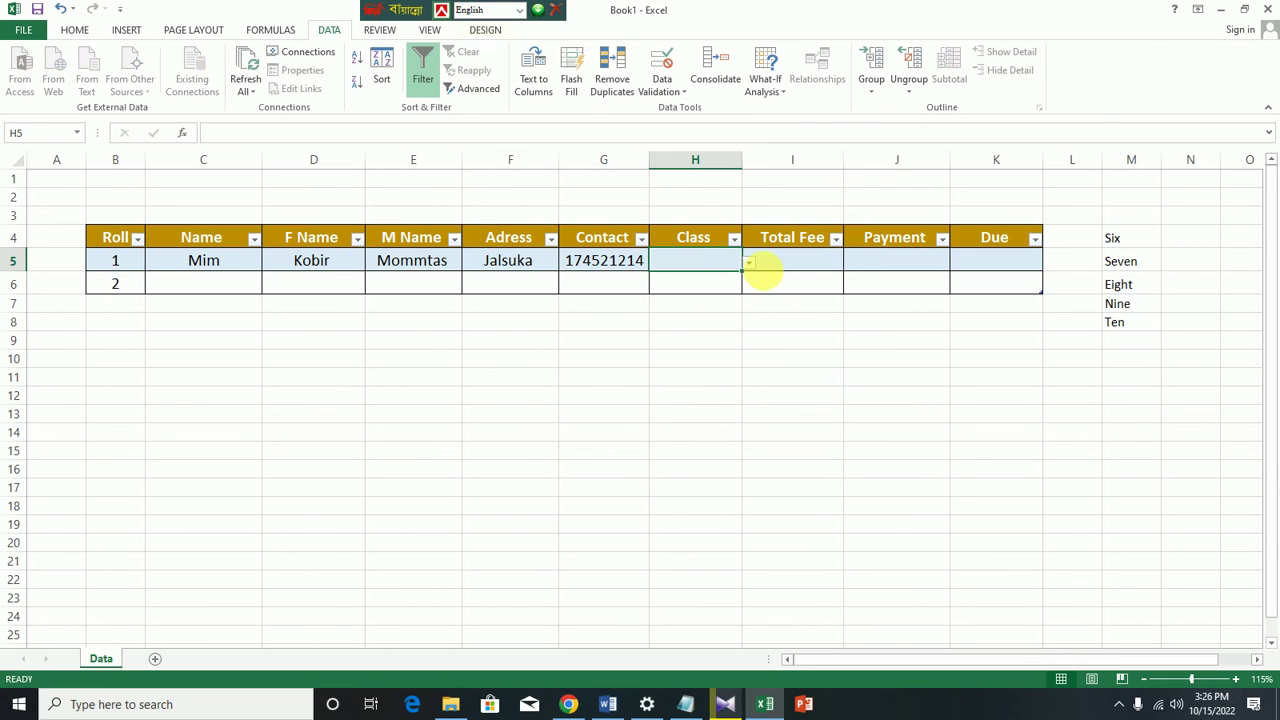
pyautogui.click(750, 264)
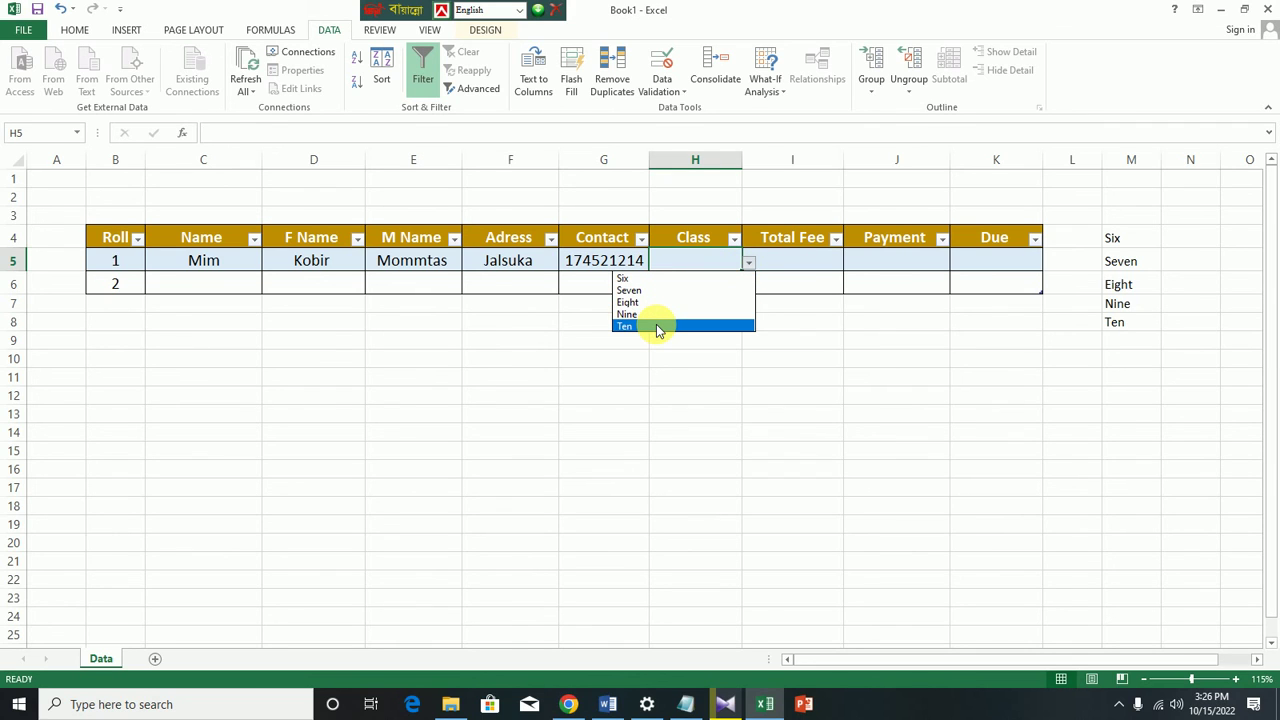
pyautogui.click(748, 263)
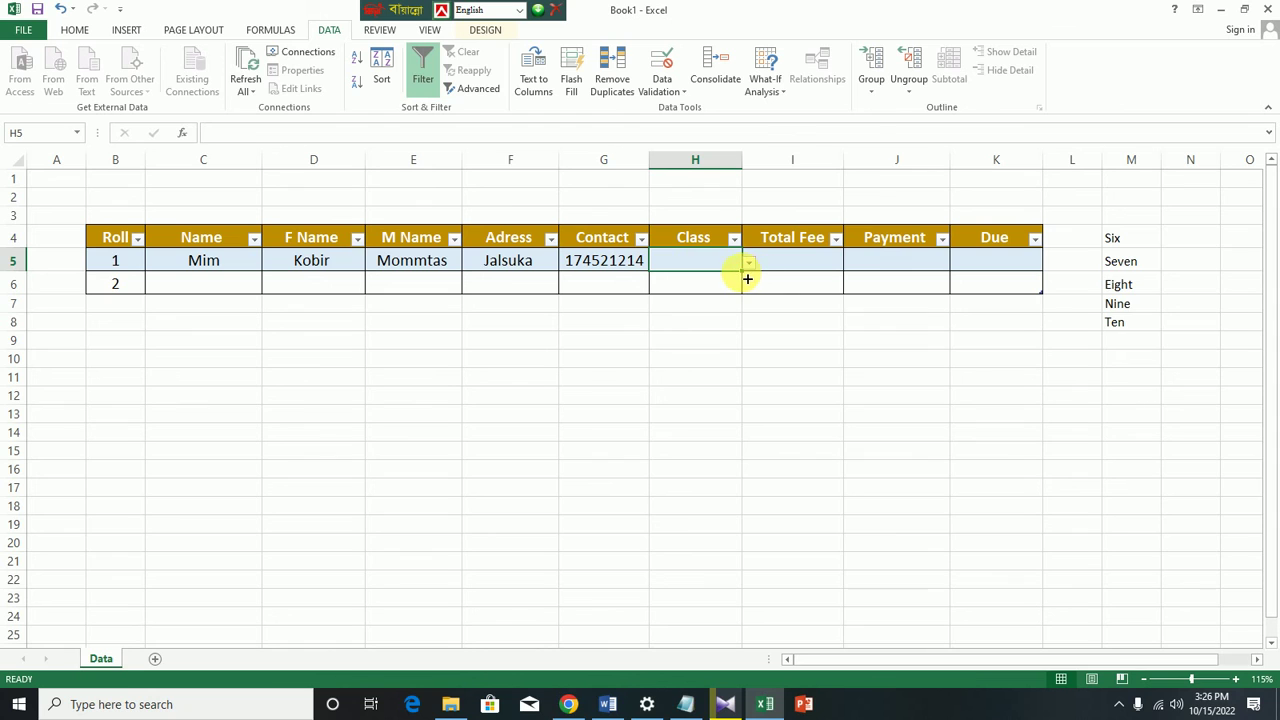
# Step: Fill H5's class dropdown down to H6, then select test cell K14
pyautogui.moveTo(747, 279); pyautogui.dragTo(746, 293)
pyautogui.click(778, 377)
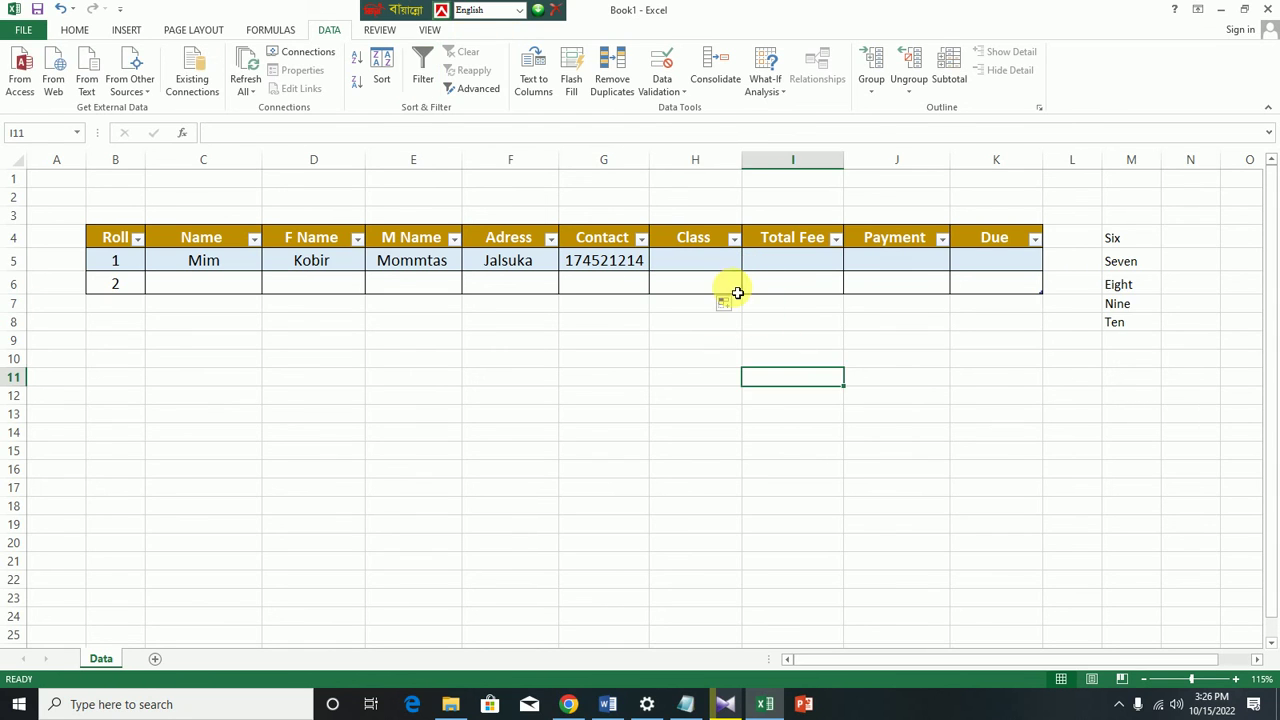
pyautogui.click(738, 292)
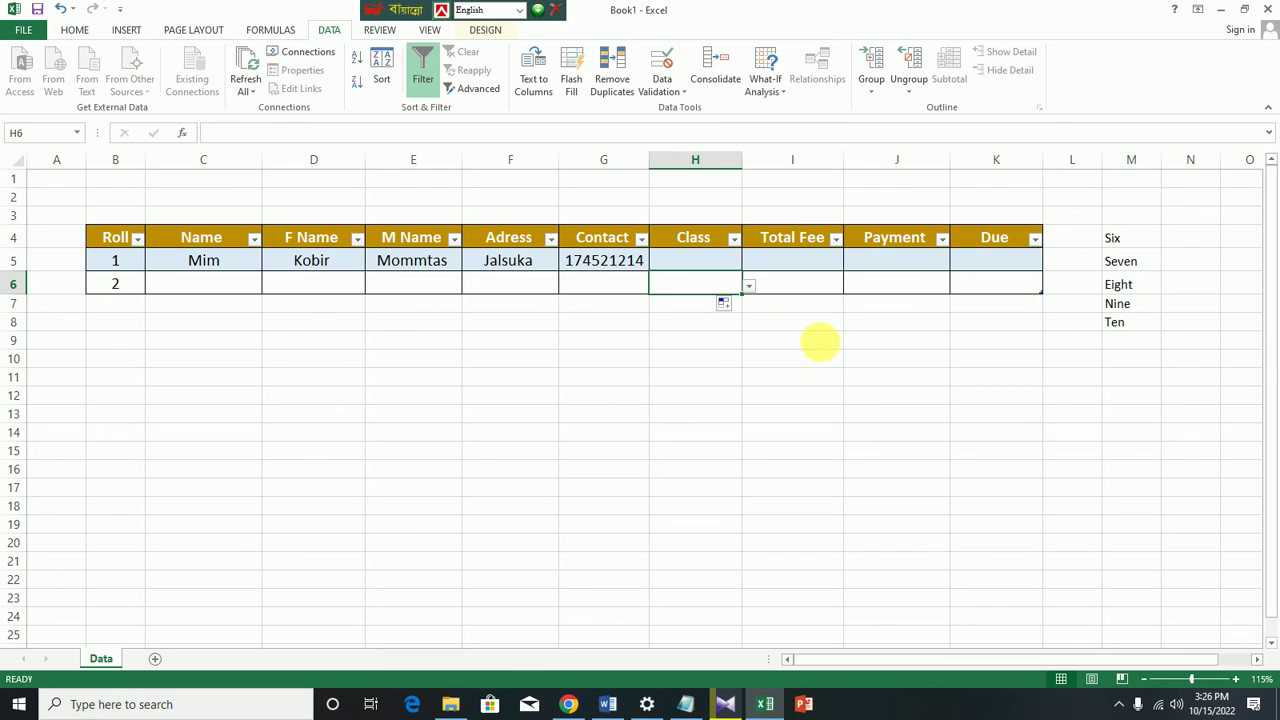
pyautogui.click(1032, 435)
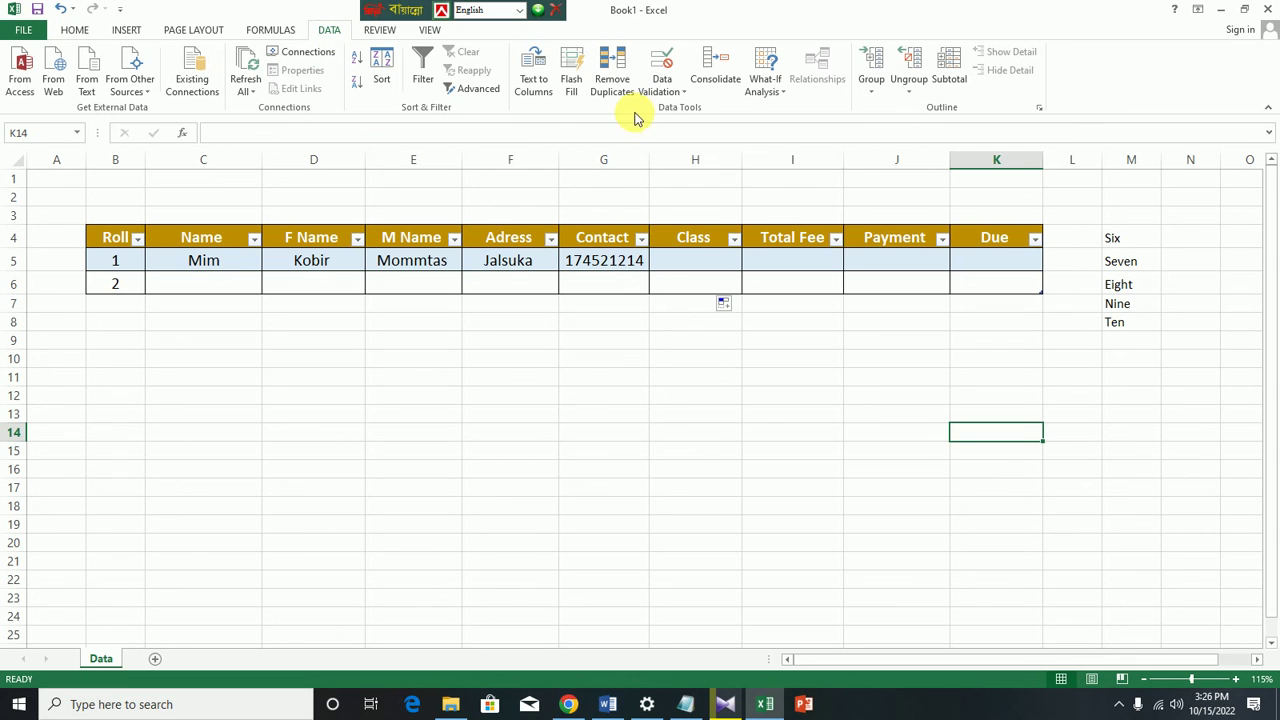
pyautogui.click(665, 92)
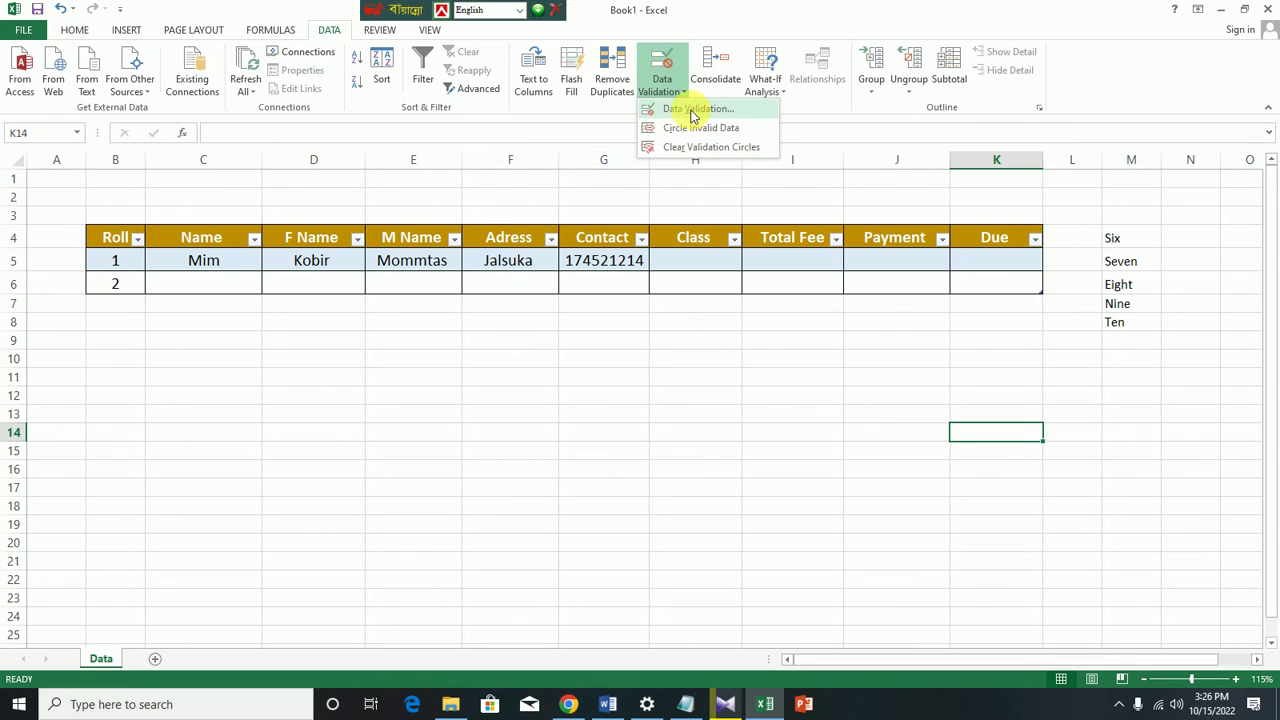
# Step: Set K14's validation to List with source =$M$4:$M$8, not yet applied
pyautogui.click(687, 112)
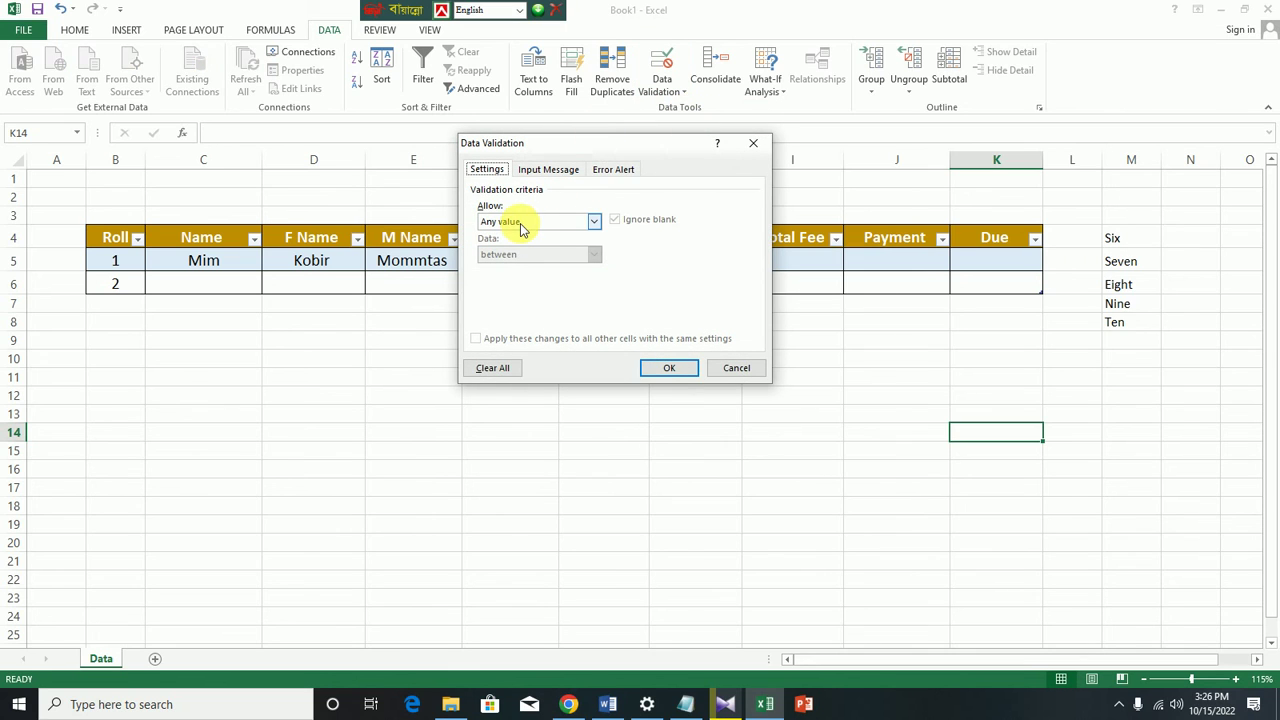
pyautogui.click(524, 226)
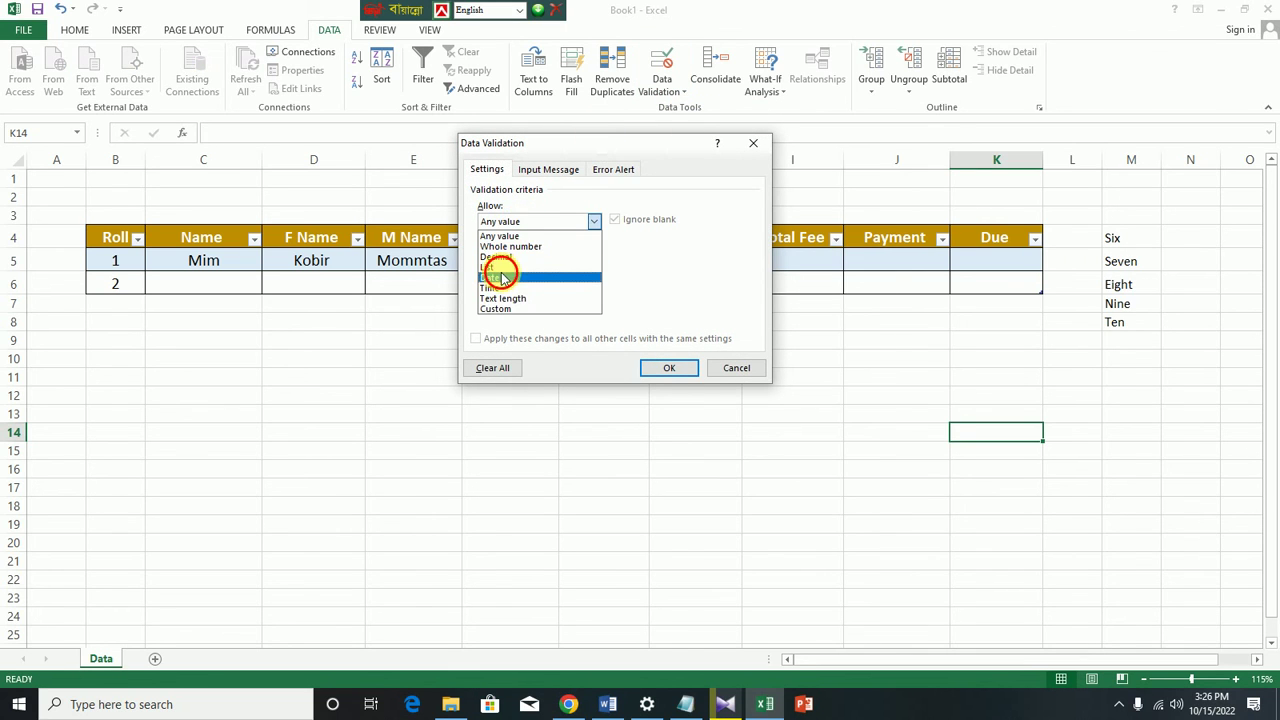
pyautogui.click(495, 277)
pyautogui.click(512, 222)
pyautogui.click(487, 267)
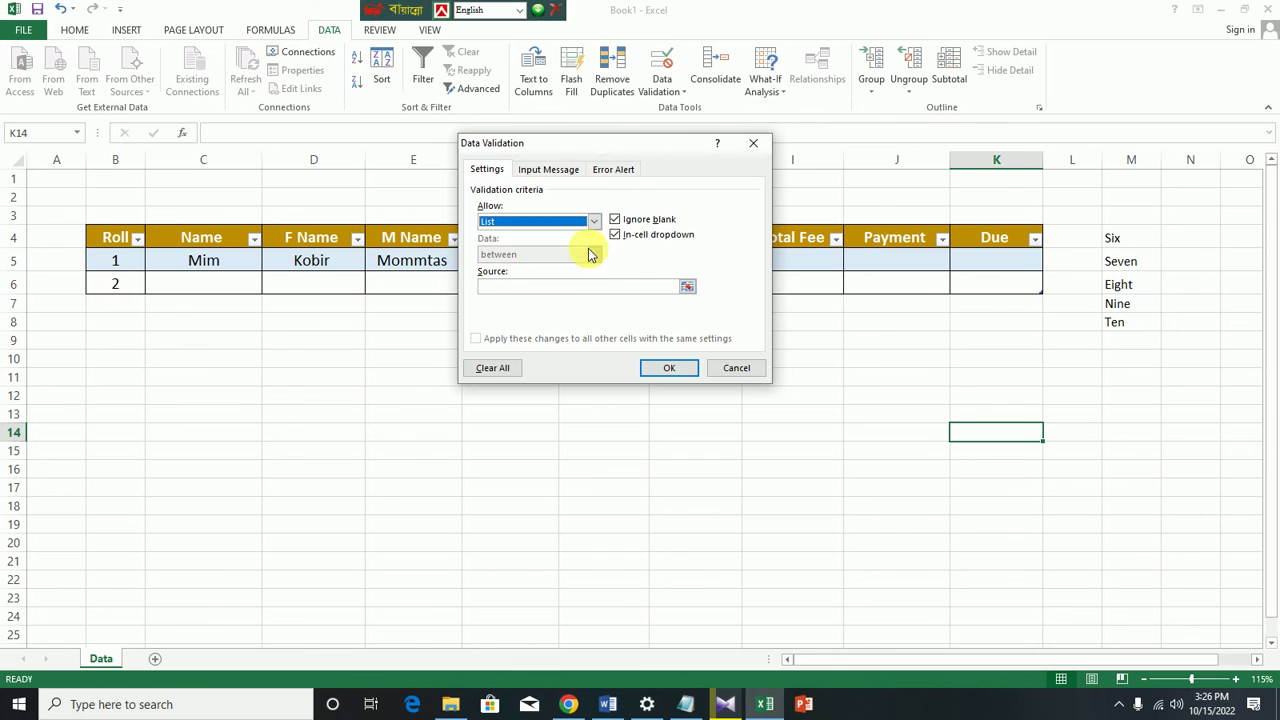
pyautogui.click(522, 288)
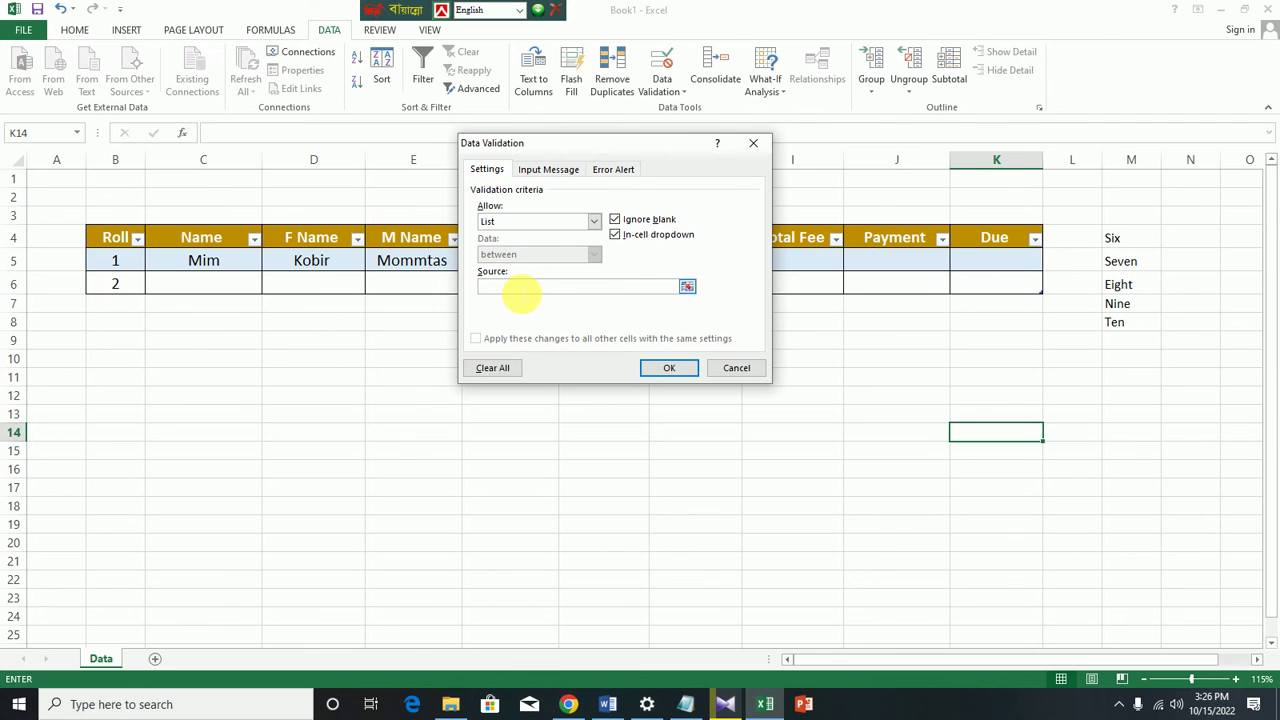
pyautogui.click(687, 286)
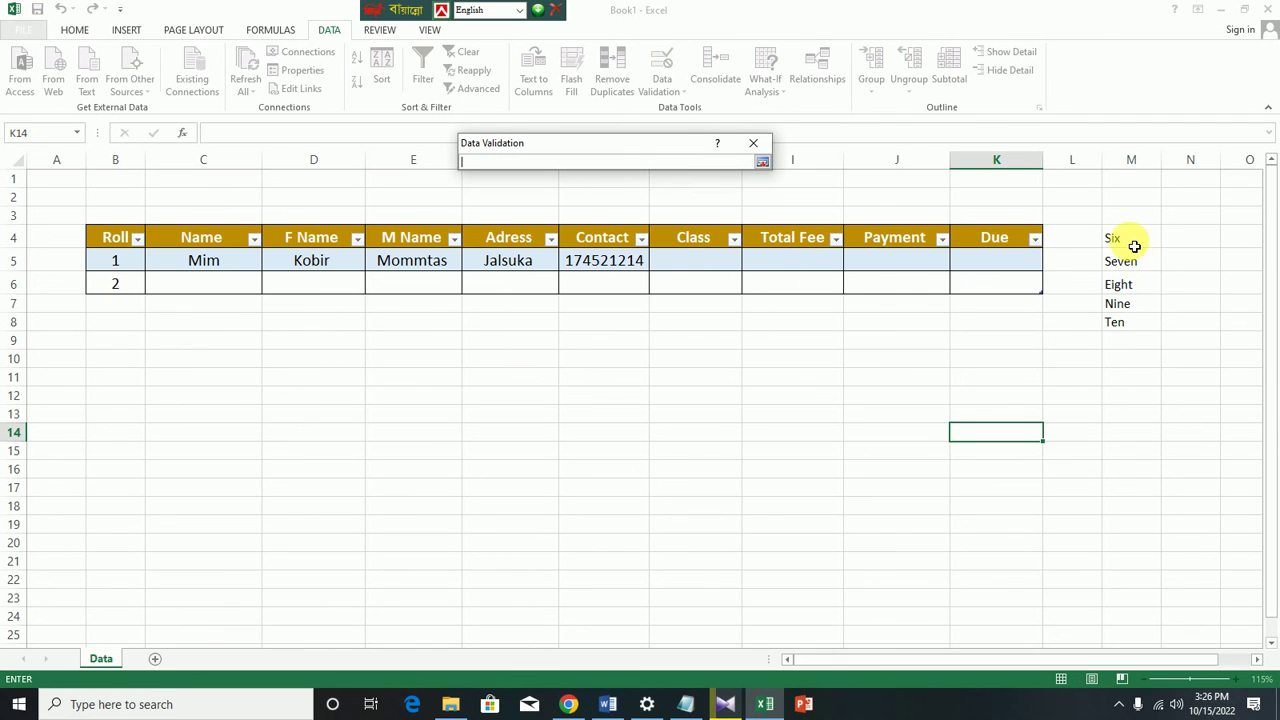
pyautogui.moveTo(1133, 245); pyautogui.dragTo(1131, 327)
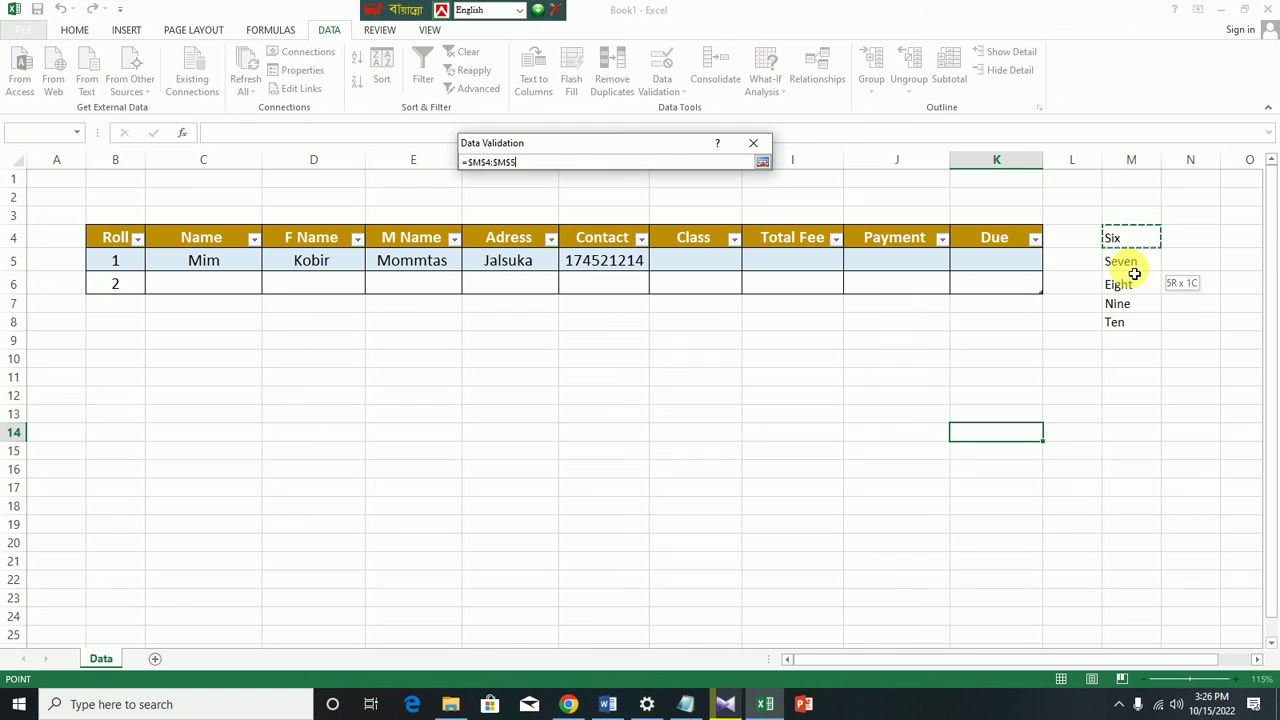
pyautogui.click(762, 162)
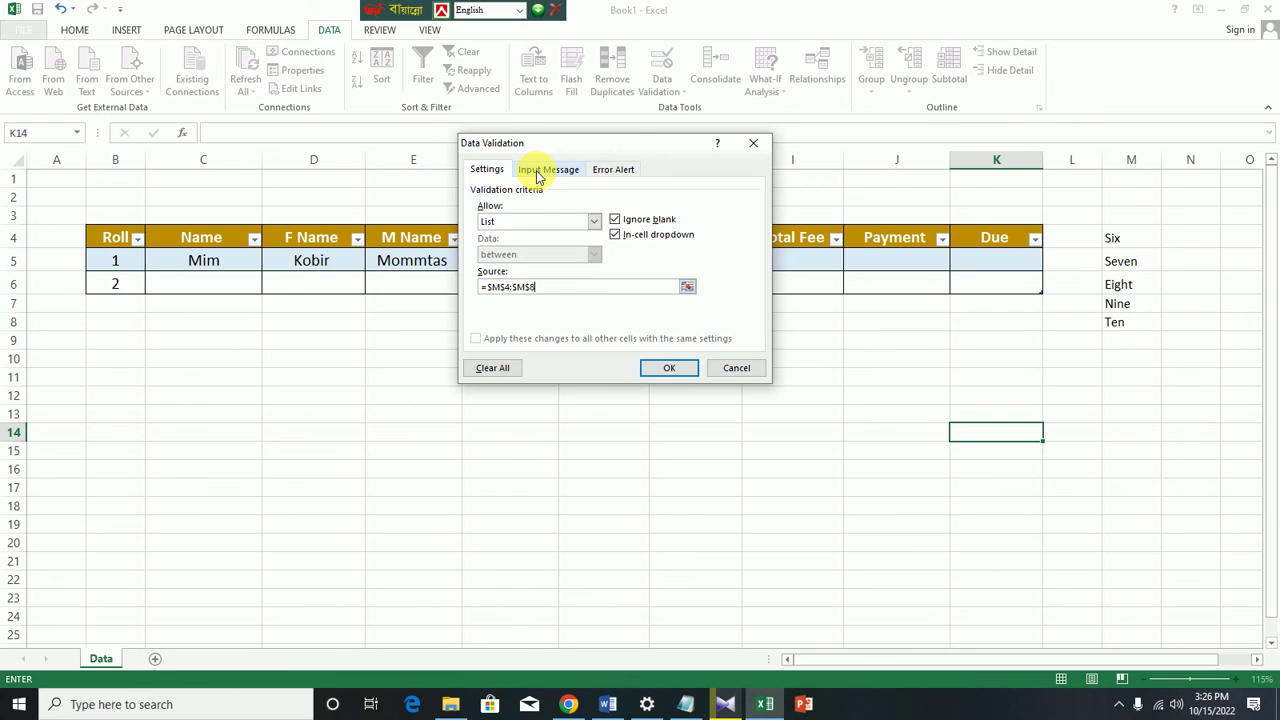
# Step: Begin a Bengali input message for K14 using the Bijoy Unicode keyboard
pyautogui.click(538, 172)
pyautogui.click(540, 287)
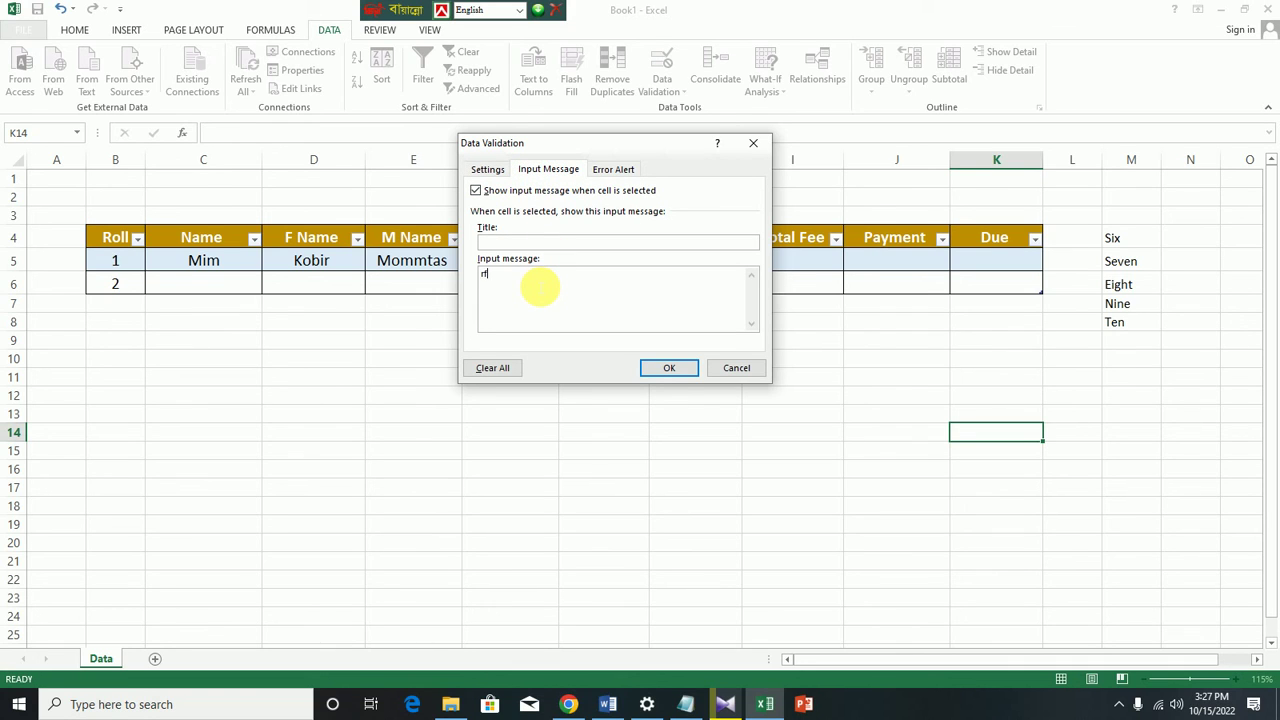
pyautogui.hotkey('ctrl', 'alt', 'b')
pyautogui.press('super')
pyautogui.write('এ')
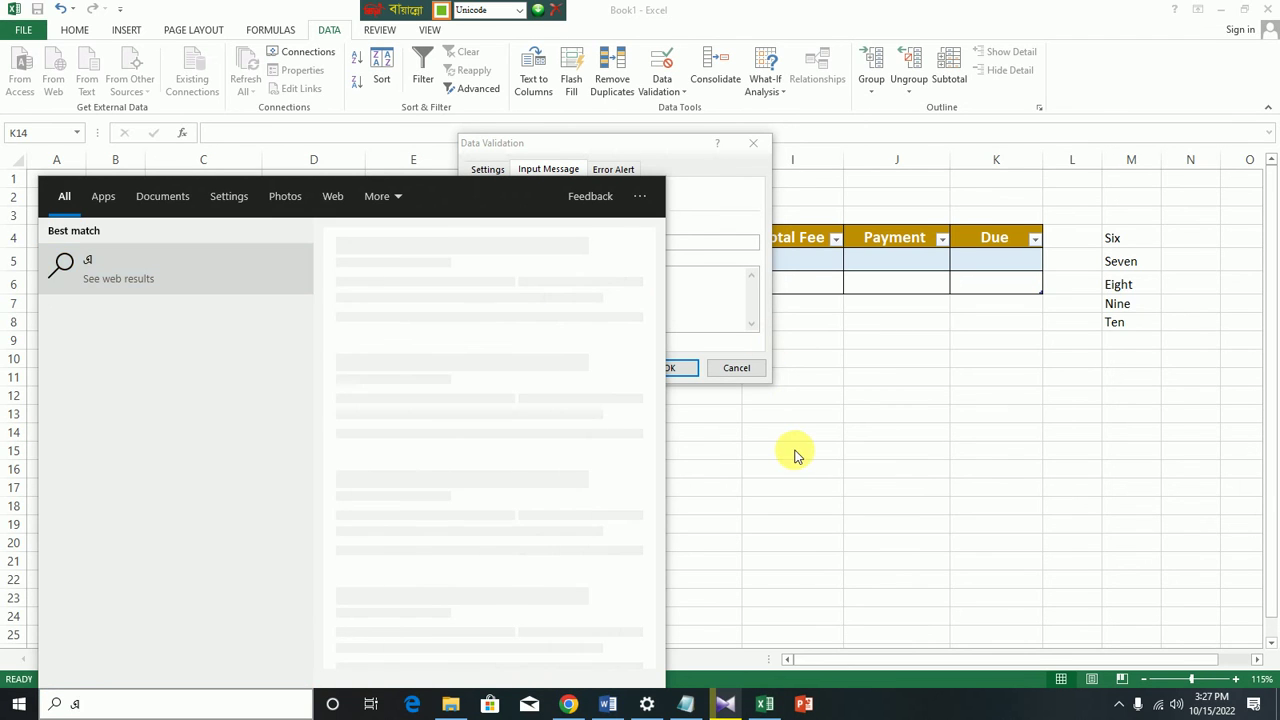
pyautogui.click(709, 310)
pyautogui.write('পাশের এরো অপশনটিতে ক্লিক কর')
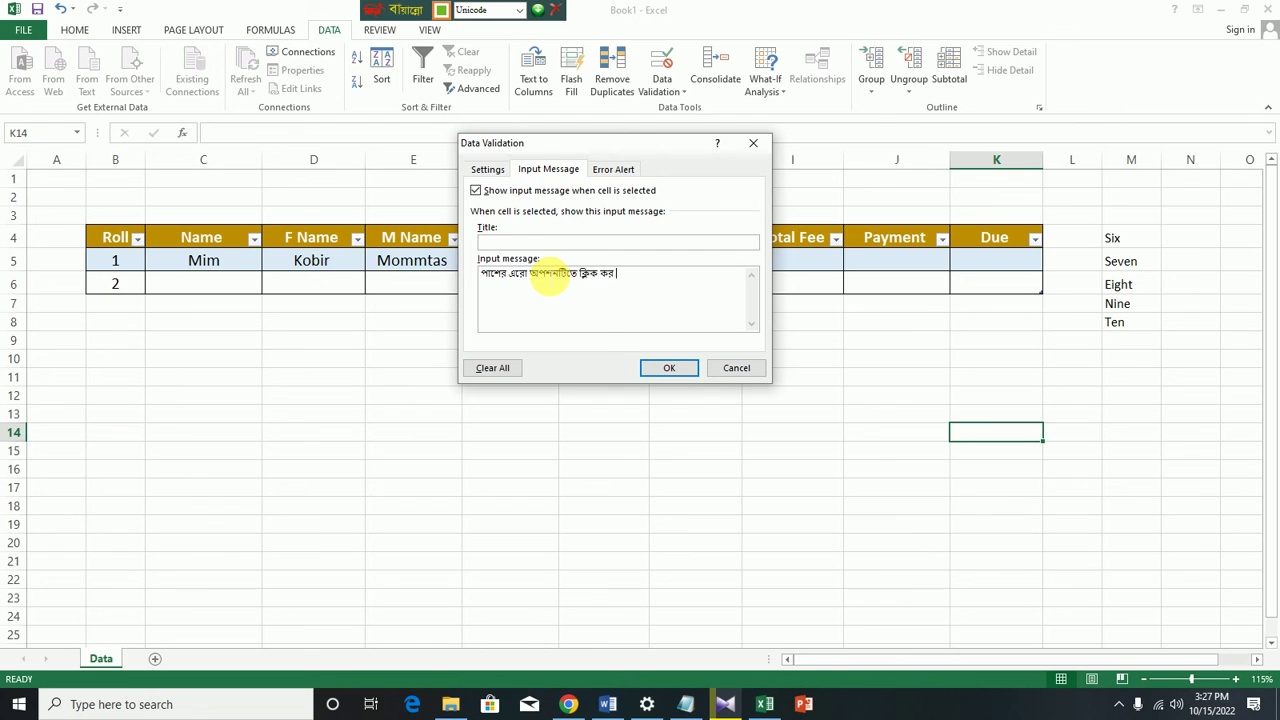
# Step: Apply K14's list validation and check that its Bengali input message appears
pyautogui.click(664, 370)
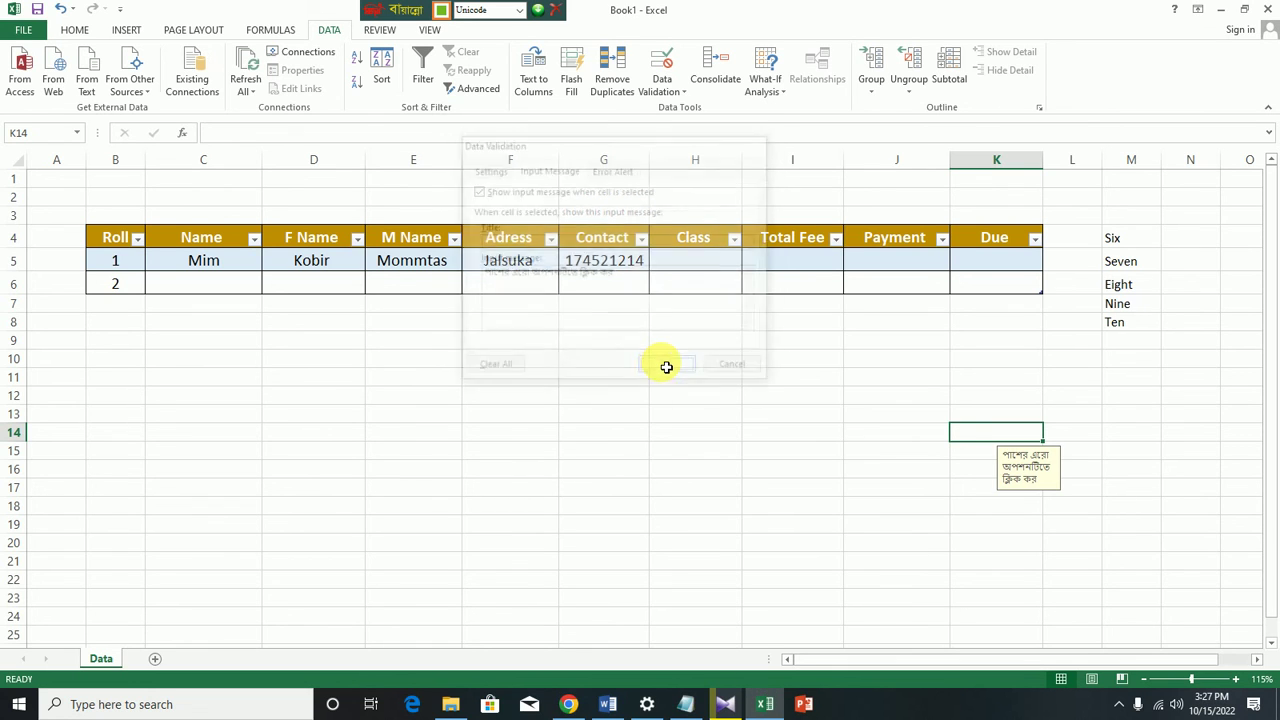
pyautogui.click(870, 377)
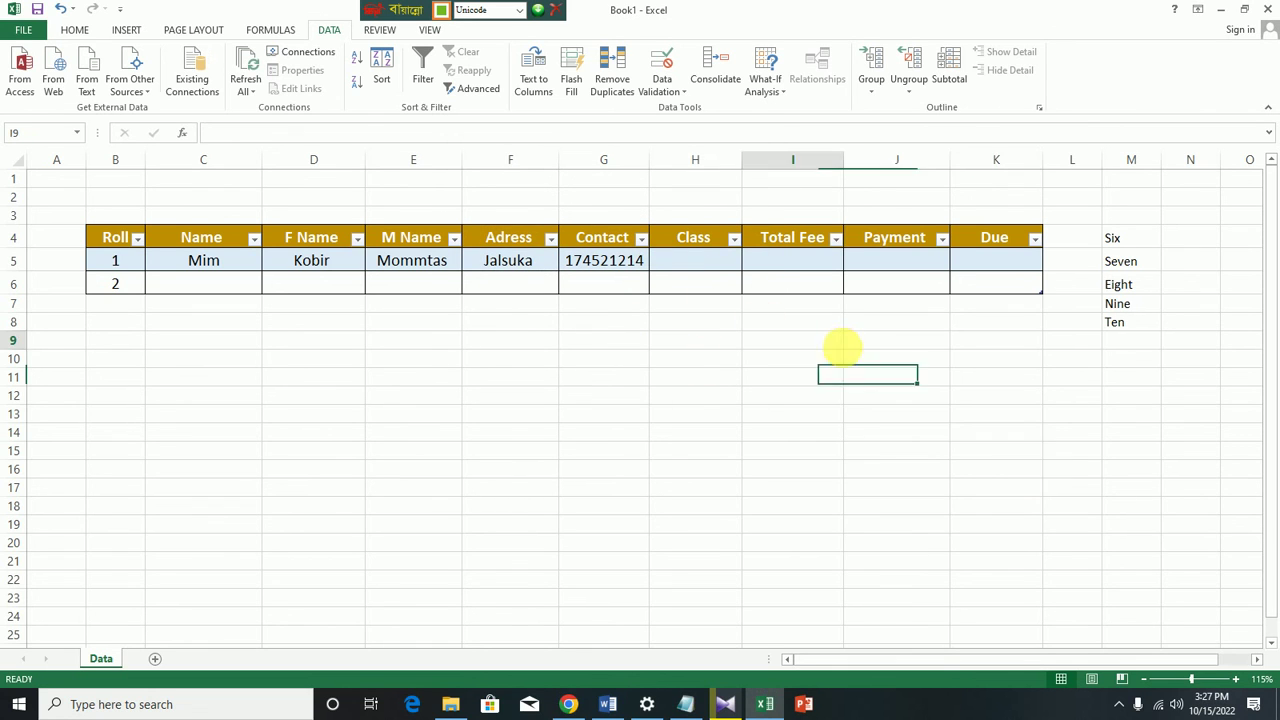
pyautogui.click(792, 340)
pyautogui.click(996, 432)
pyautogui.click(614, 264)
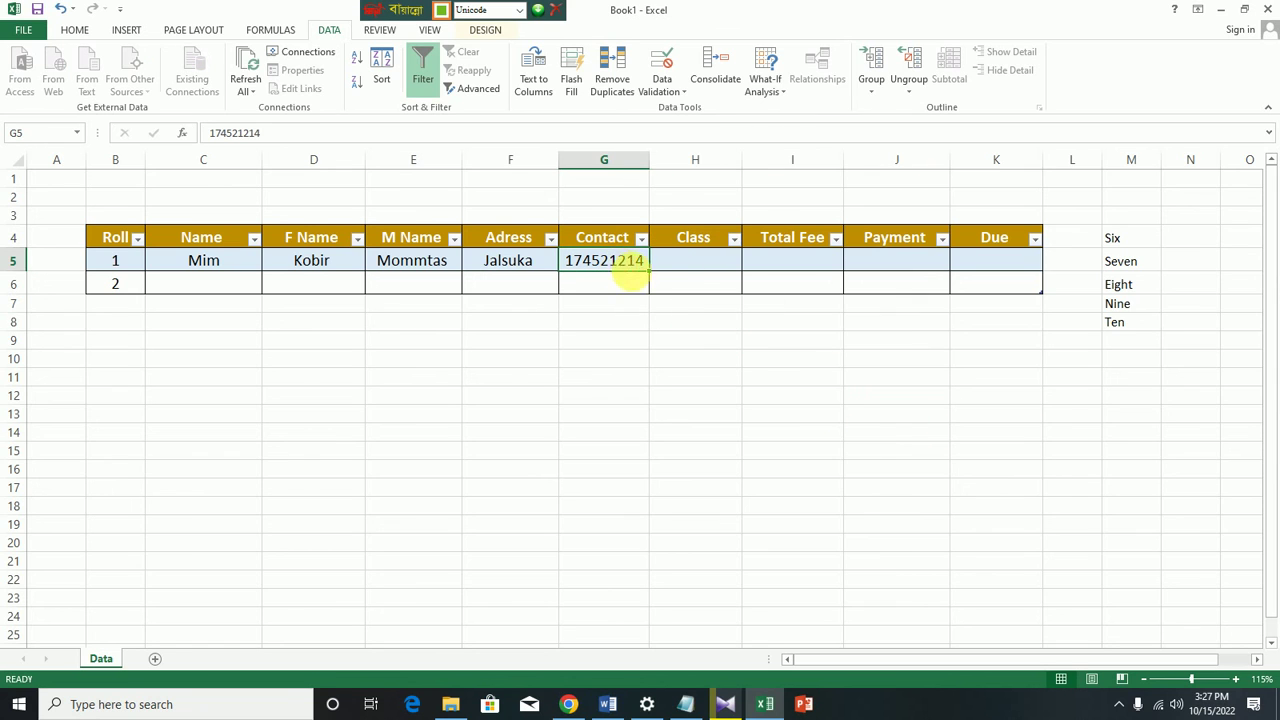
pyautogui.click(1019, 462)
pyautogui.click(1020, 450)
pyautogui.click(1022, 413)
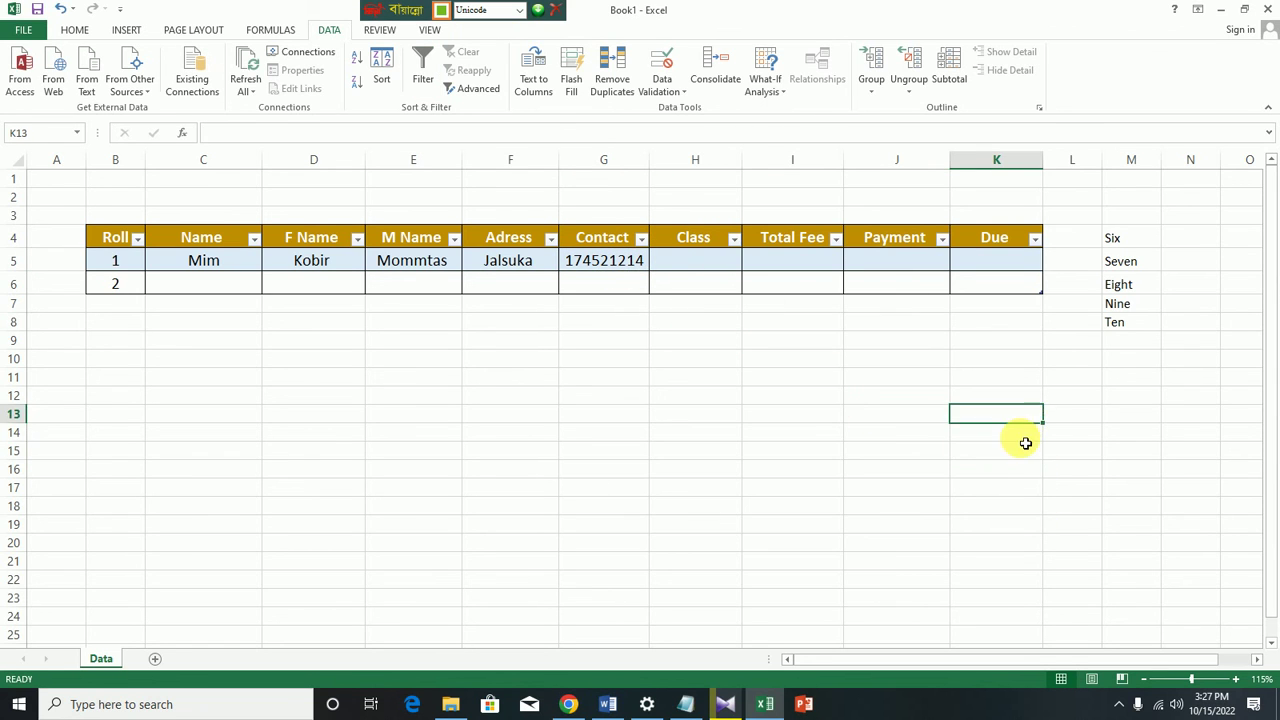
pyautogui.click(1025, 432)
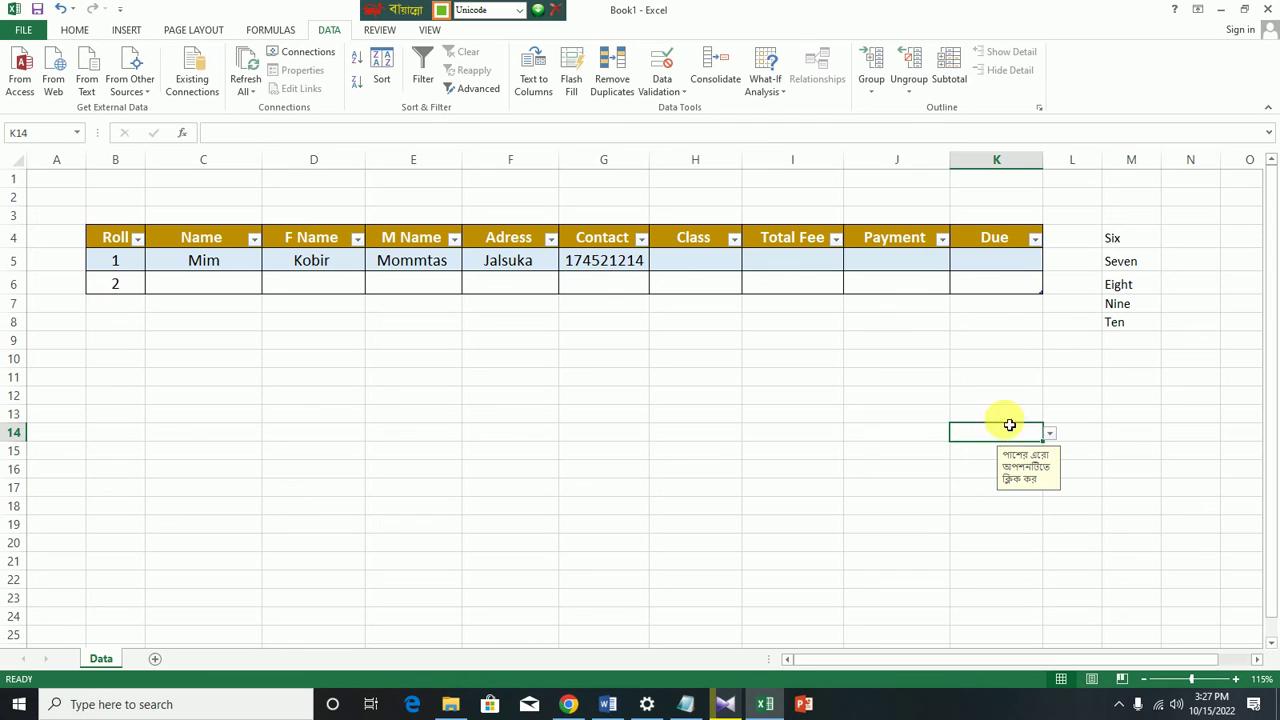
# Step: Delete entire rows 13–15 holding the J13:L15 test cells, then select H5
pyautogui.moveTo(937, 415); pyautogui.dragTo(1075, 450)
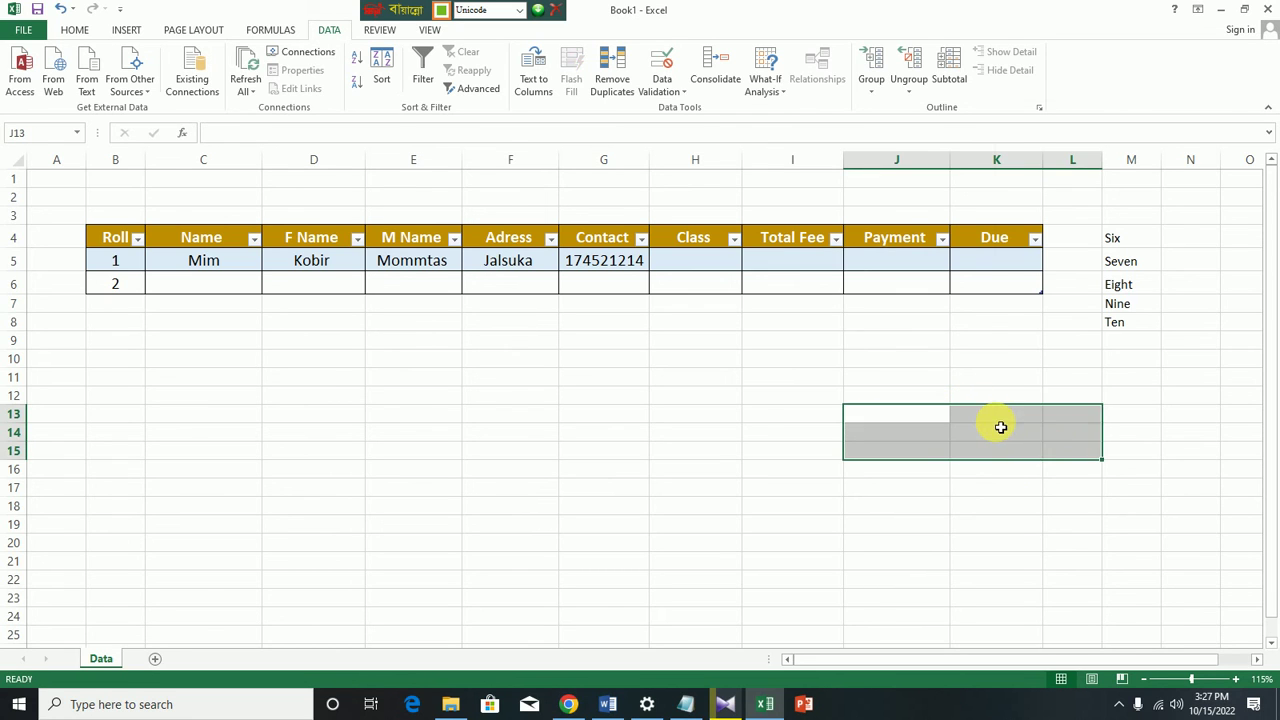
pyautogui.rightClick(1000, 428)
pyautogui.click(1057, 233)
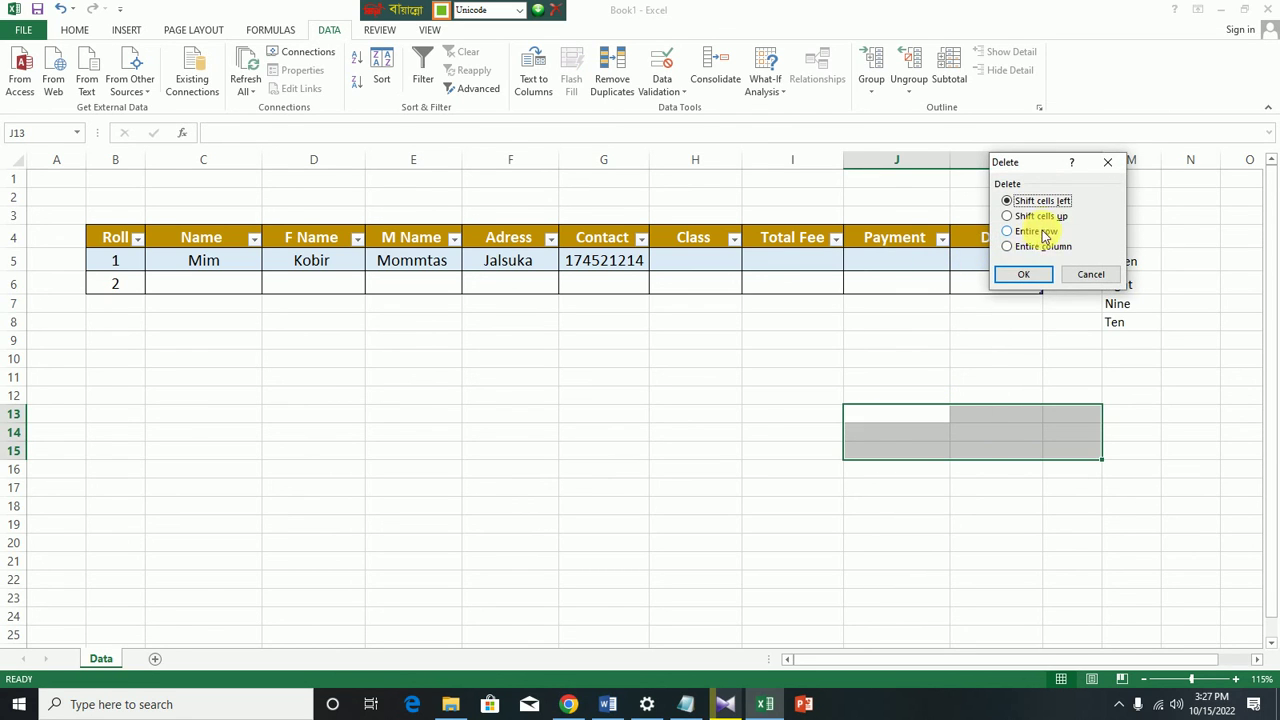
pyautogui.click(1043, 232)
pyautogui.click(1023, 274)
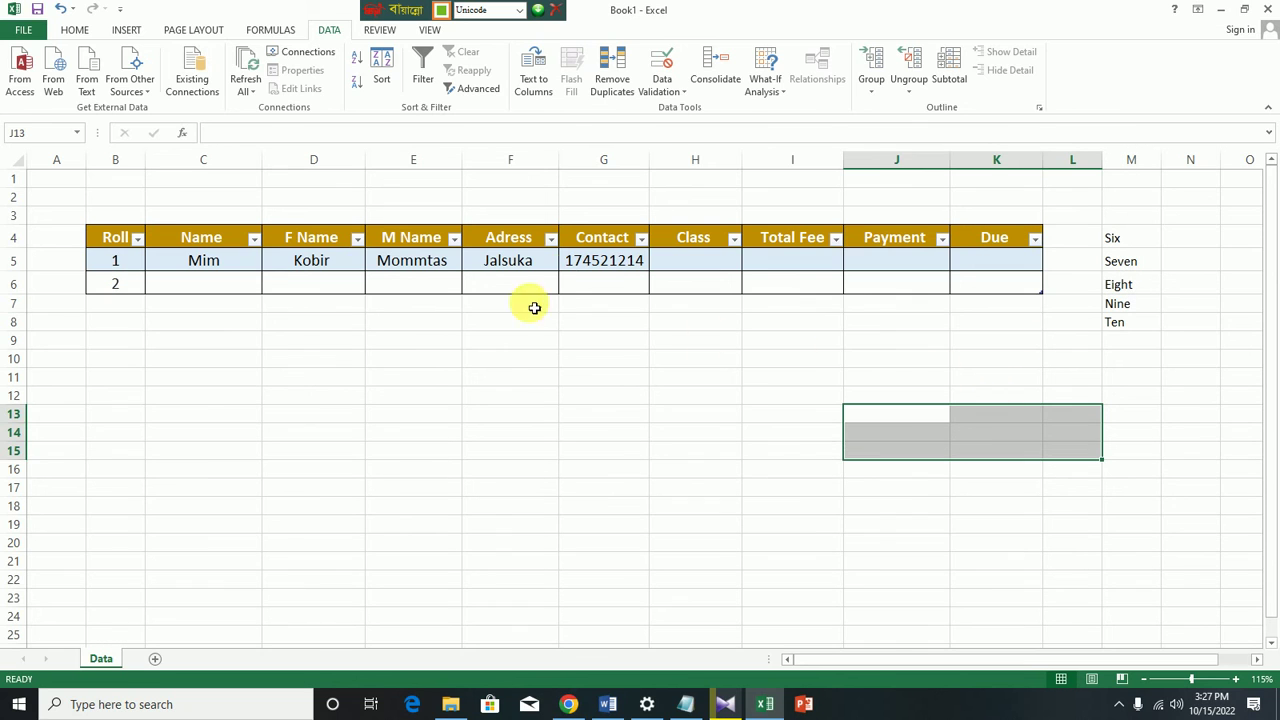
pyautogui.click(606, 263)
pyautogui.click(688, 262)
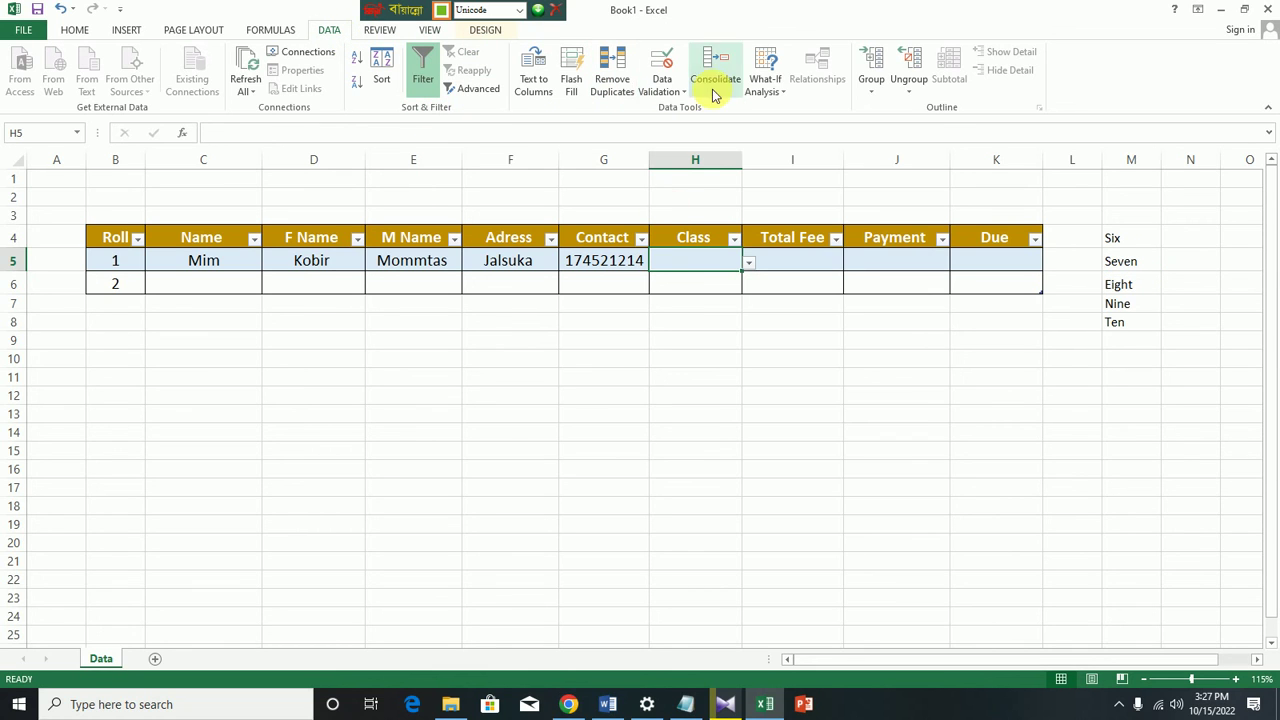
# Step: Add a Bengali input message to H5's validation telling users to click the dropdown arrow
pyautogui.click(637, 95)
pyautogui.click(685, 108)
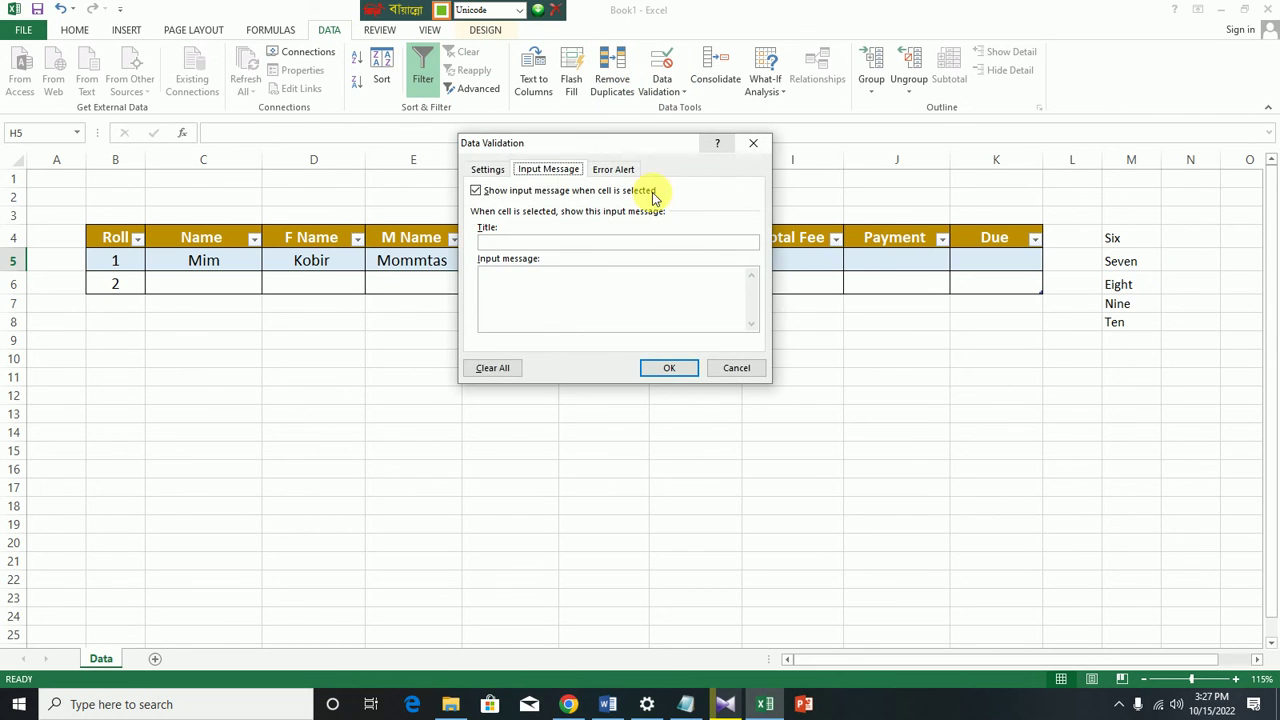
pyautogui.click(488, 170)
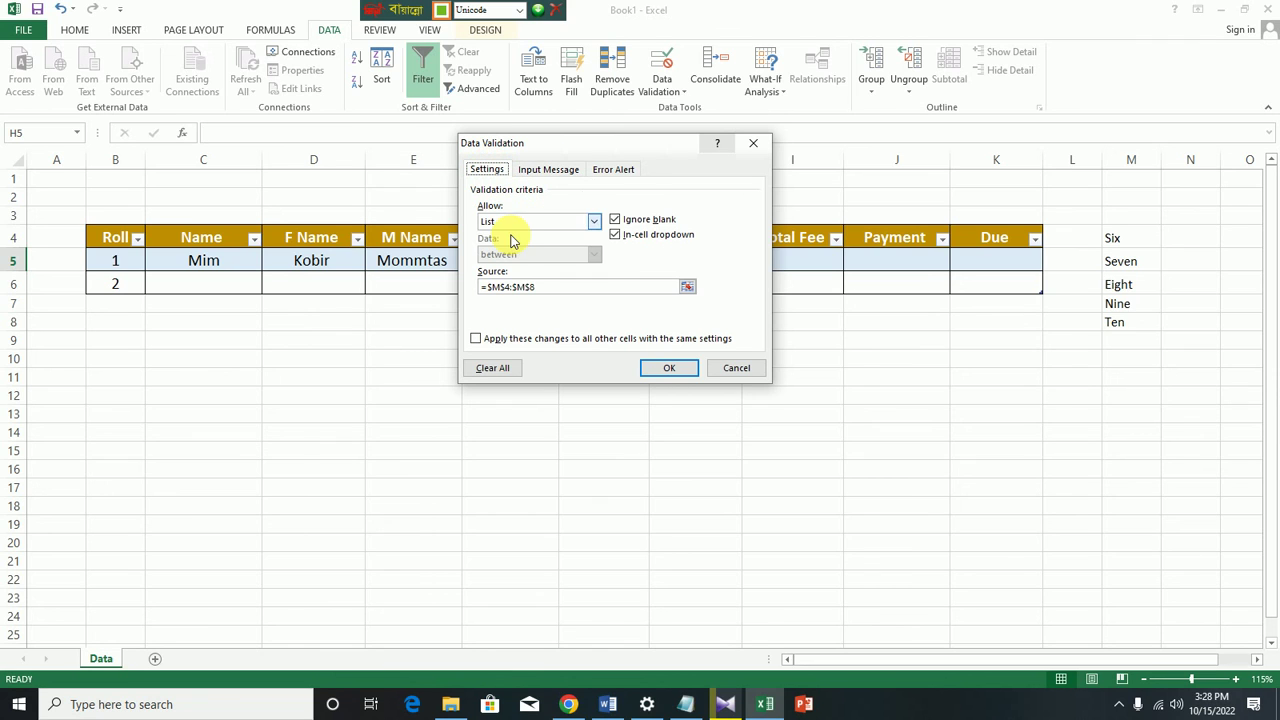
pyautogui.click(548, 169)
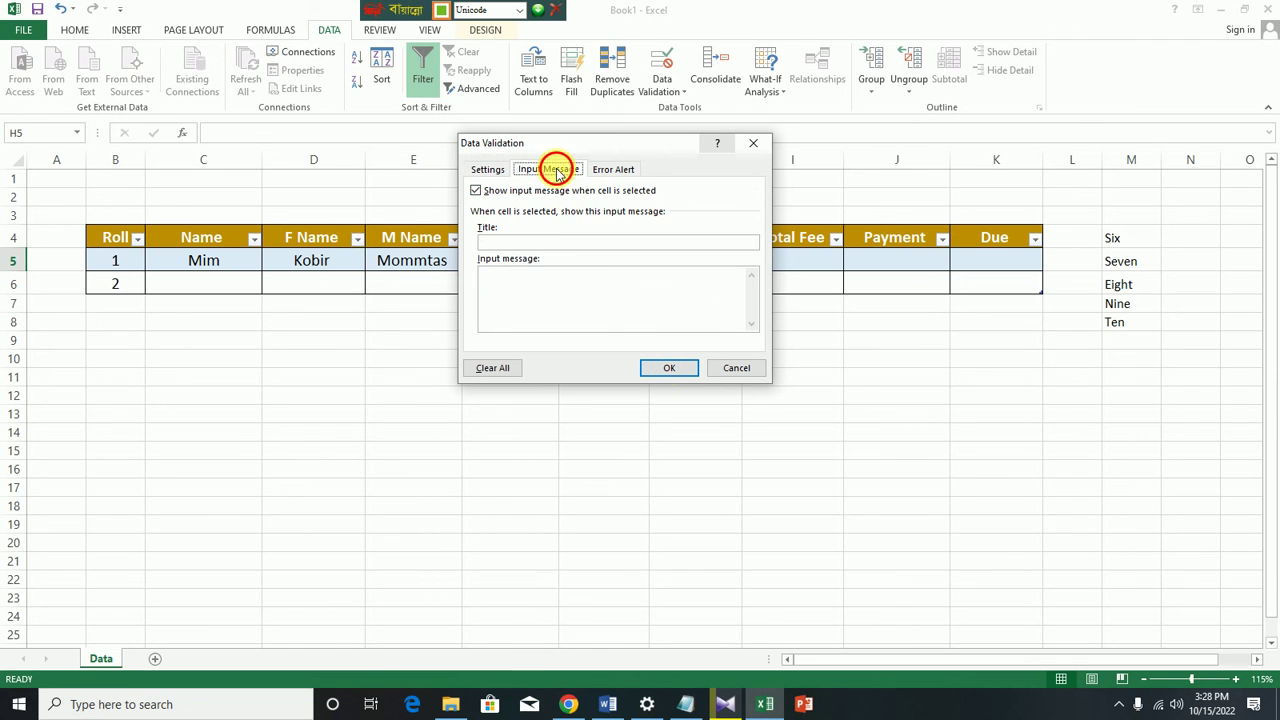
pyautogui.click(581, 290)
pyautogui.write('পাশের এরো অপশনটিতে ক্লিক কর')
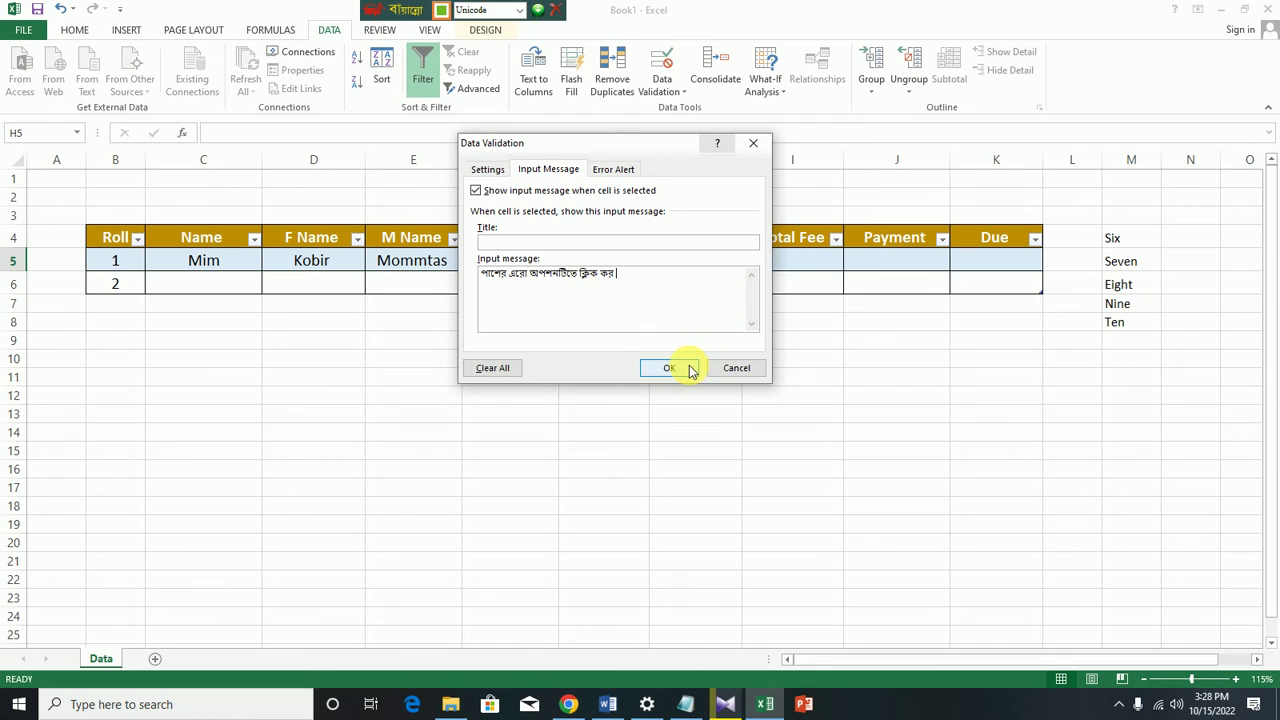
pyautogui.click(688, 368)
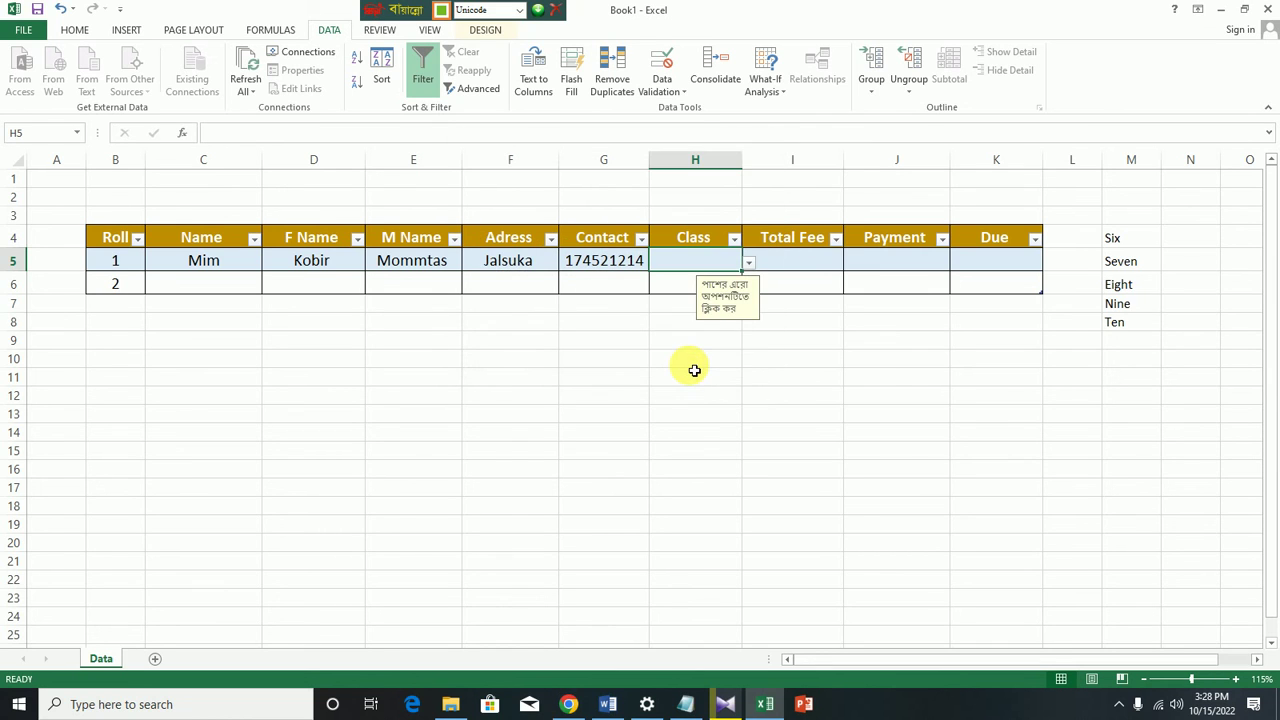
pyautogui.click(769, 360)
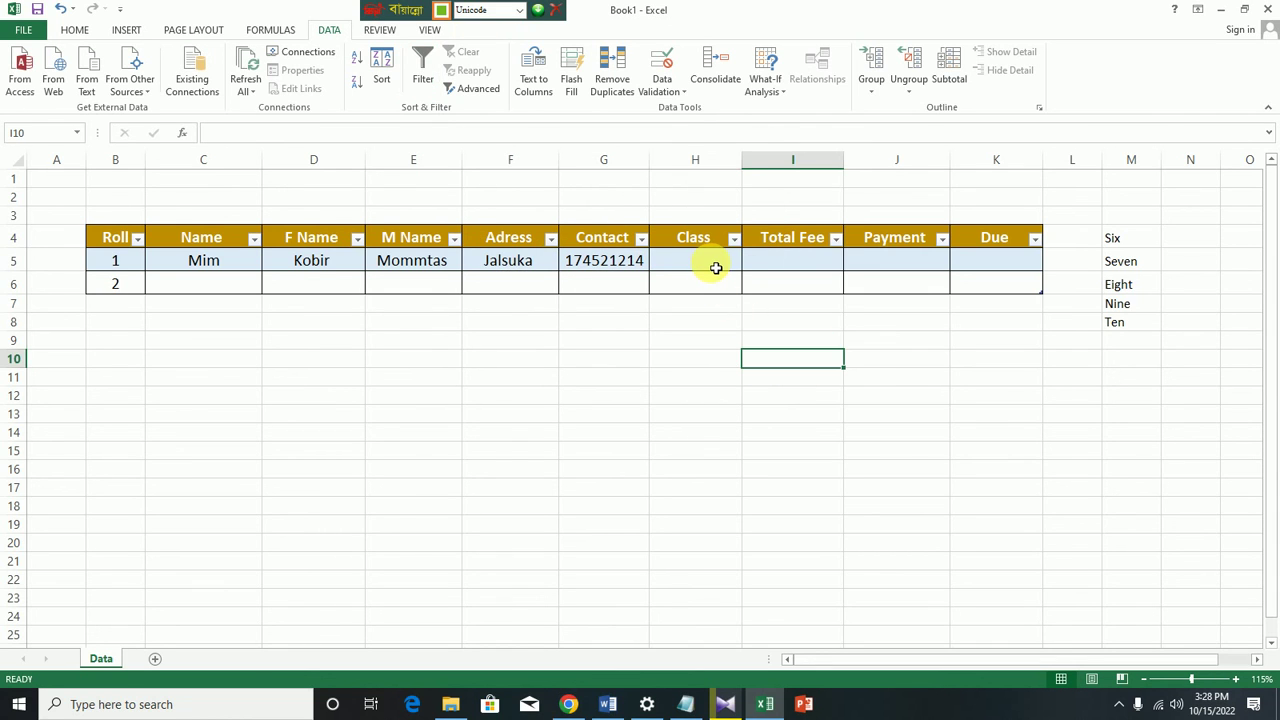
# Step: Confirm H5 shows its Bengali input message and a Six–Ten dropdown, then dismiss the list
pyautogui.click(716, 268)
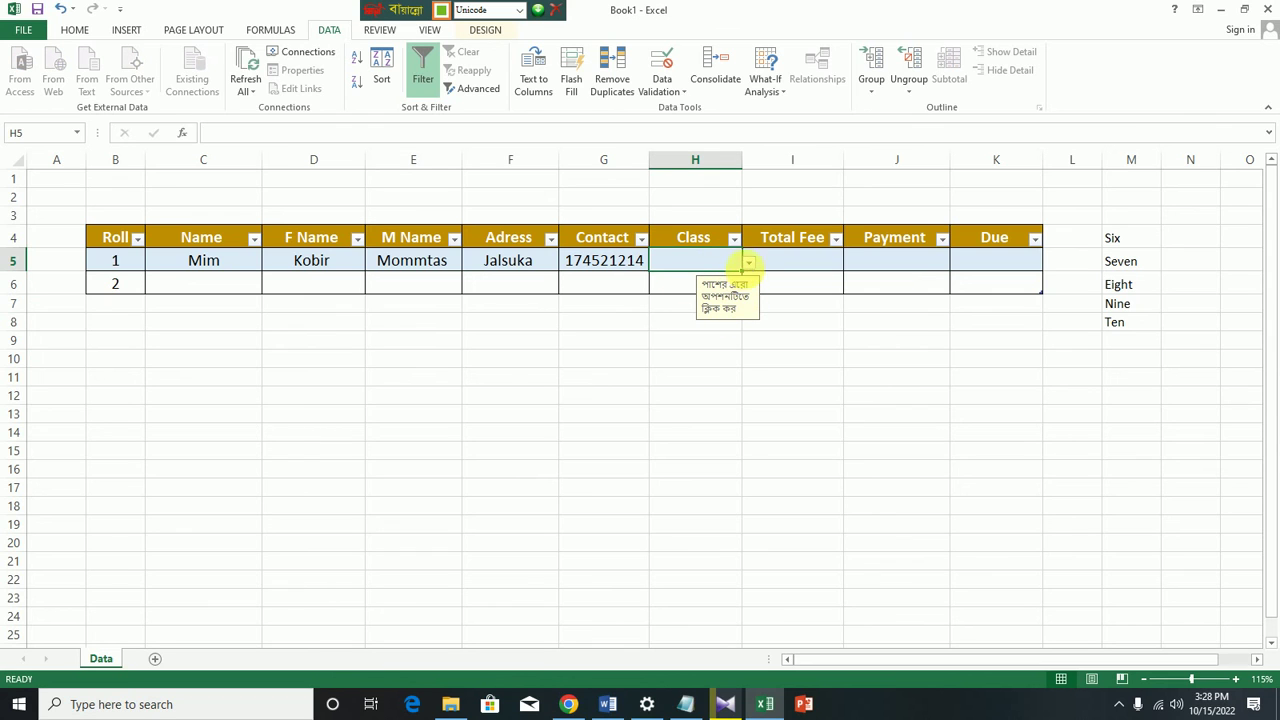
pyautogui.click(829, 449)
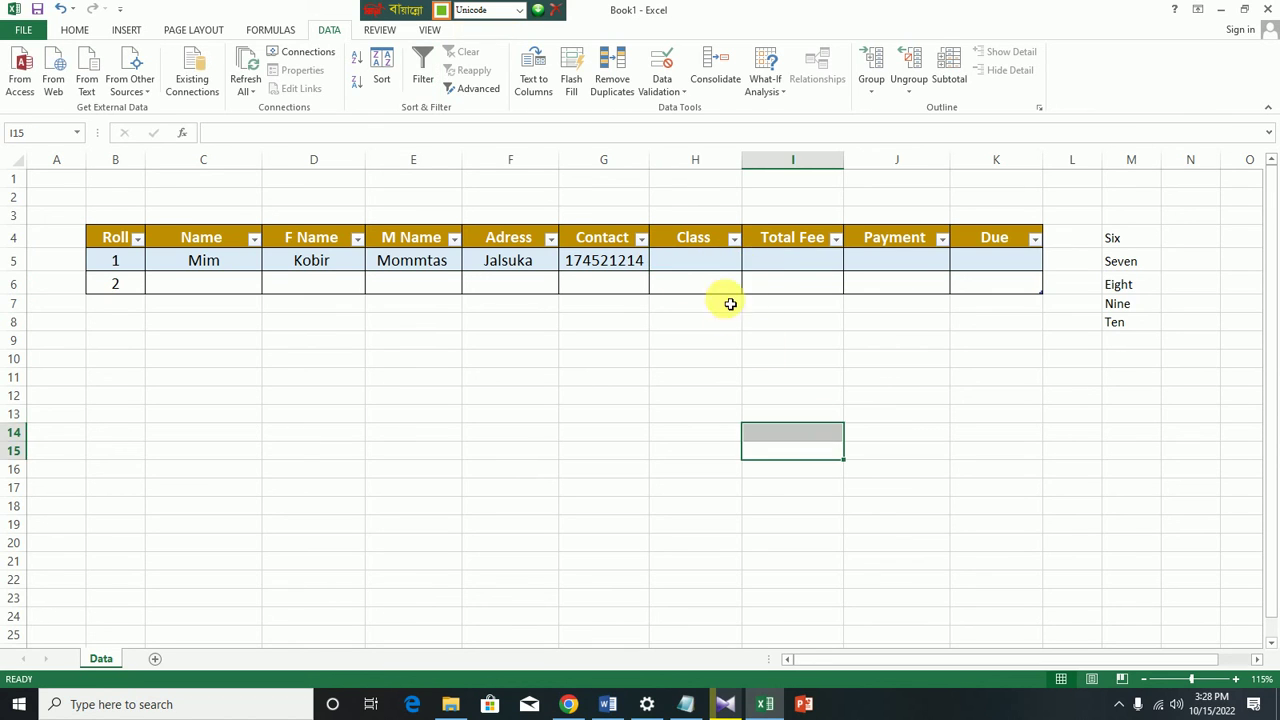
pyautogui.click(743, 271)
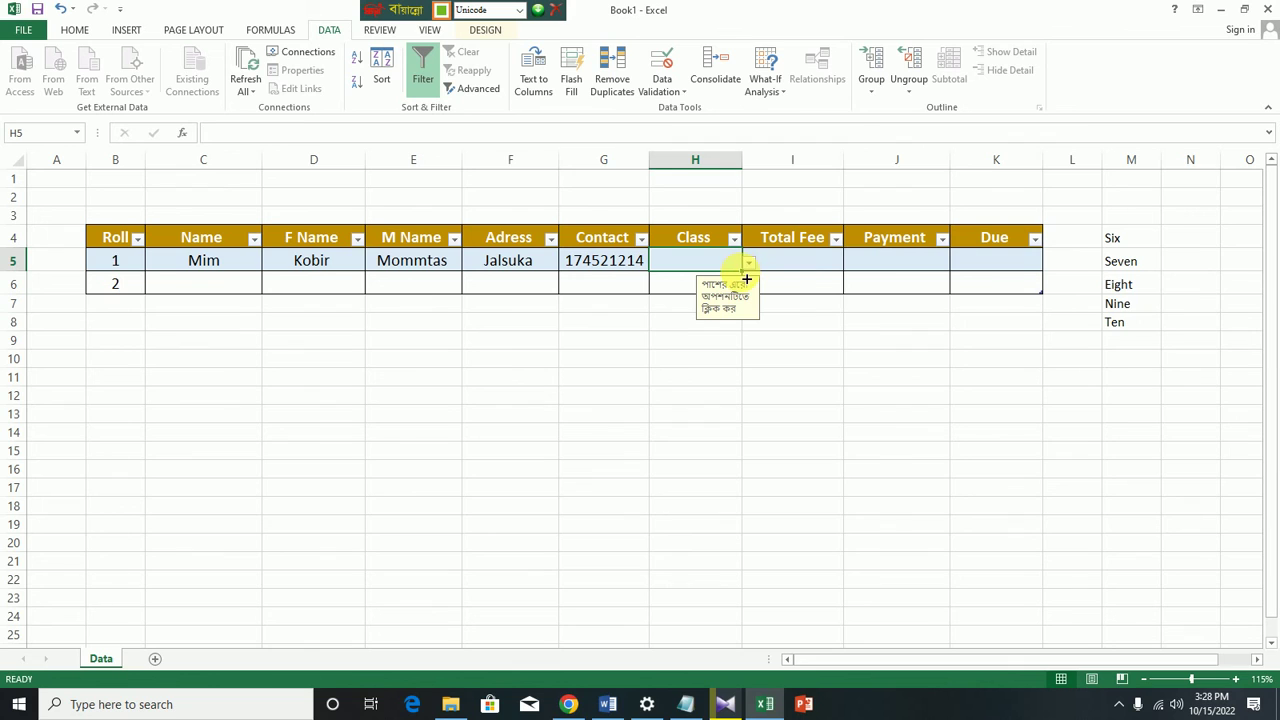
pyautogui.click(749, 264)
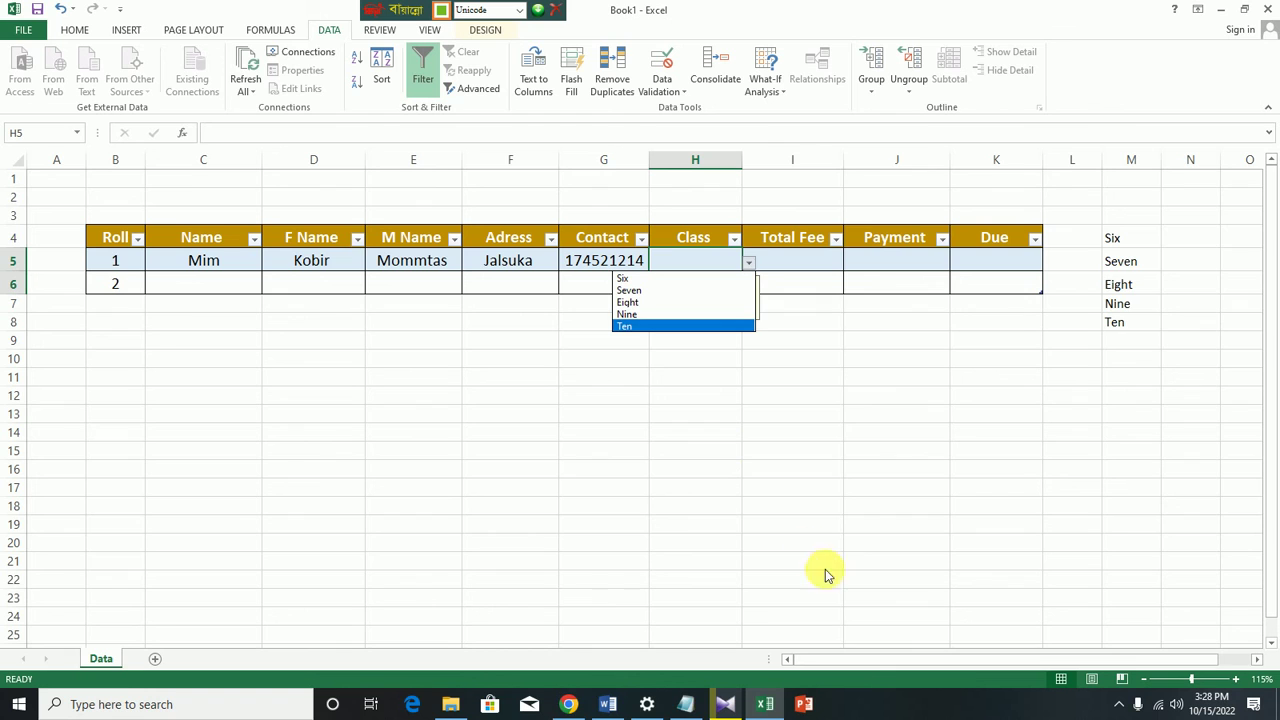
pyautogui.press('Escape')
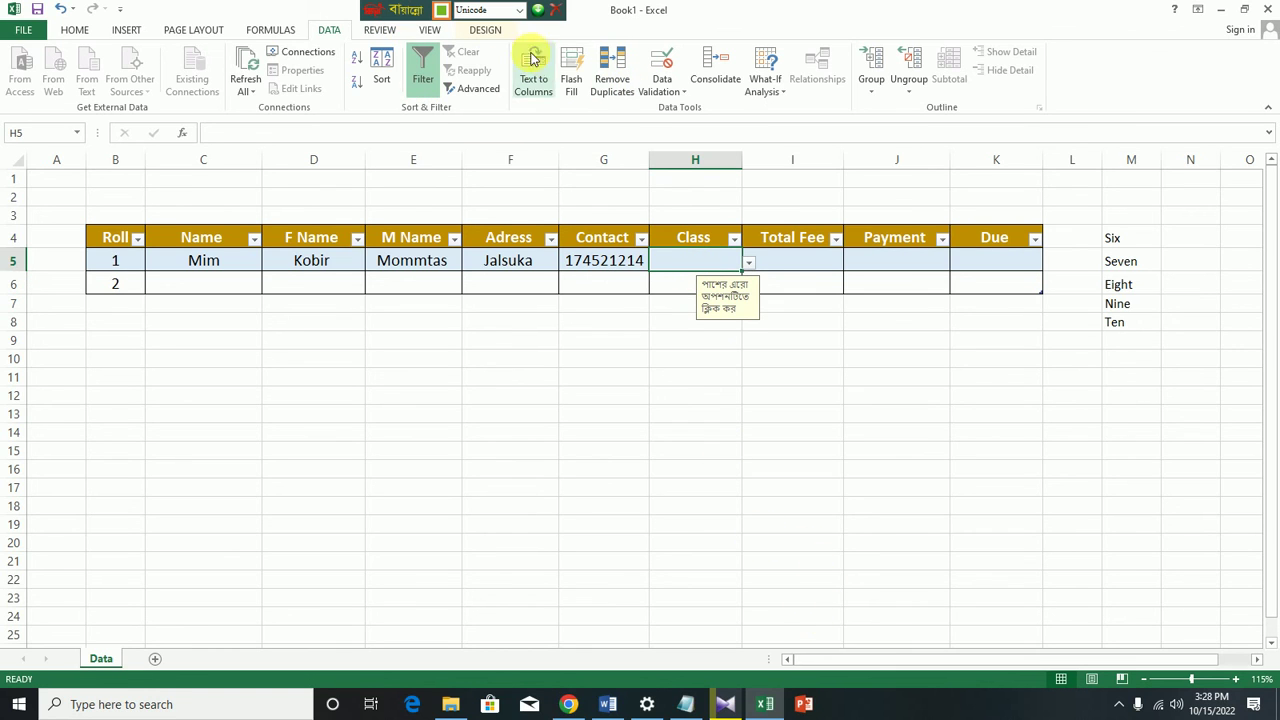
# Step: Give H5's data validation a Stop-style Error Alert with a Bengali error message
pyautogui.click(664, 88)
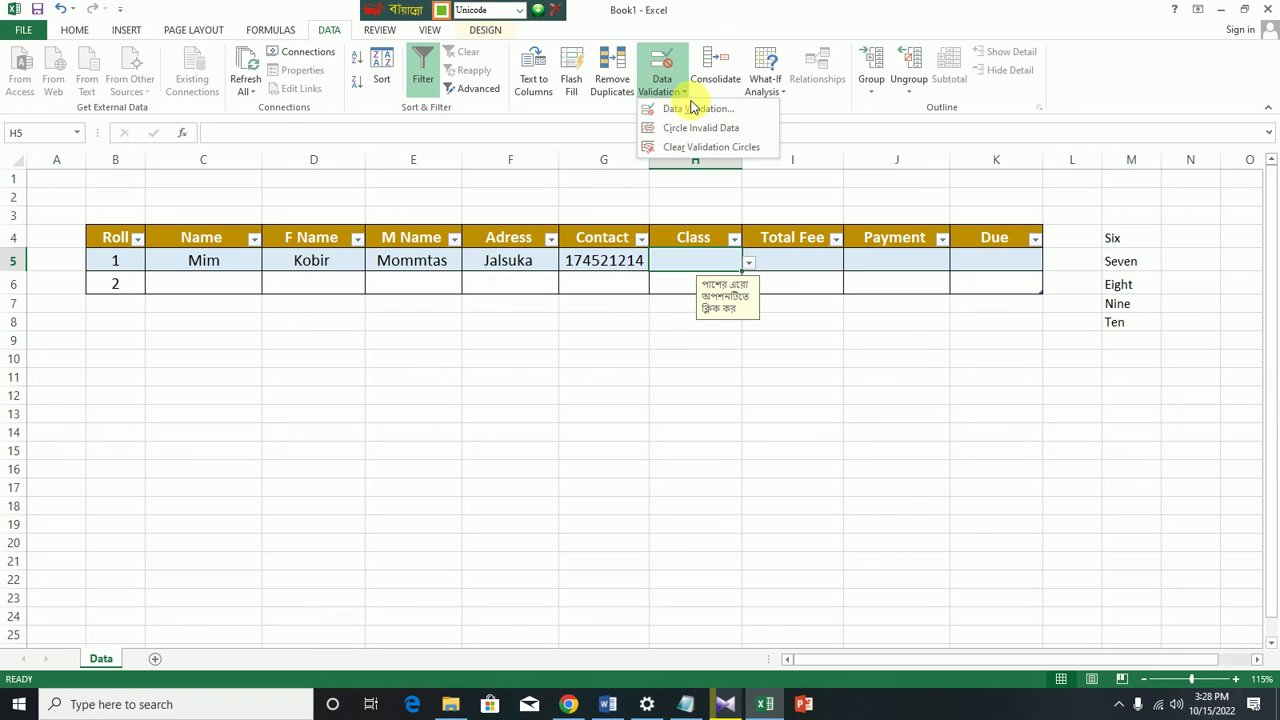
pyautogui.click(697, 108)
pyautogui.click(614, 169)
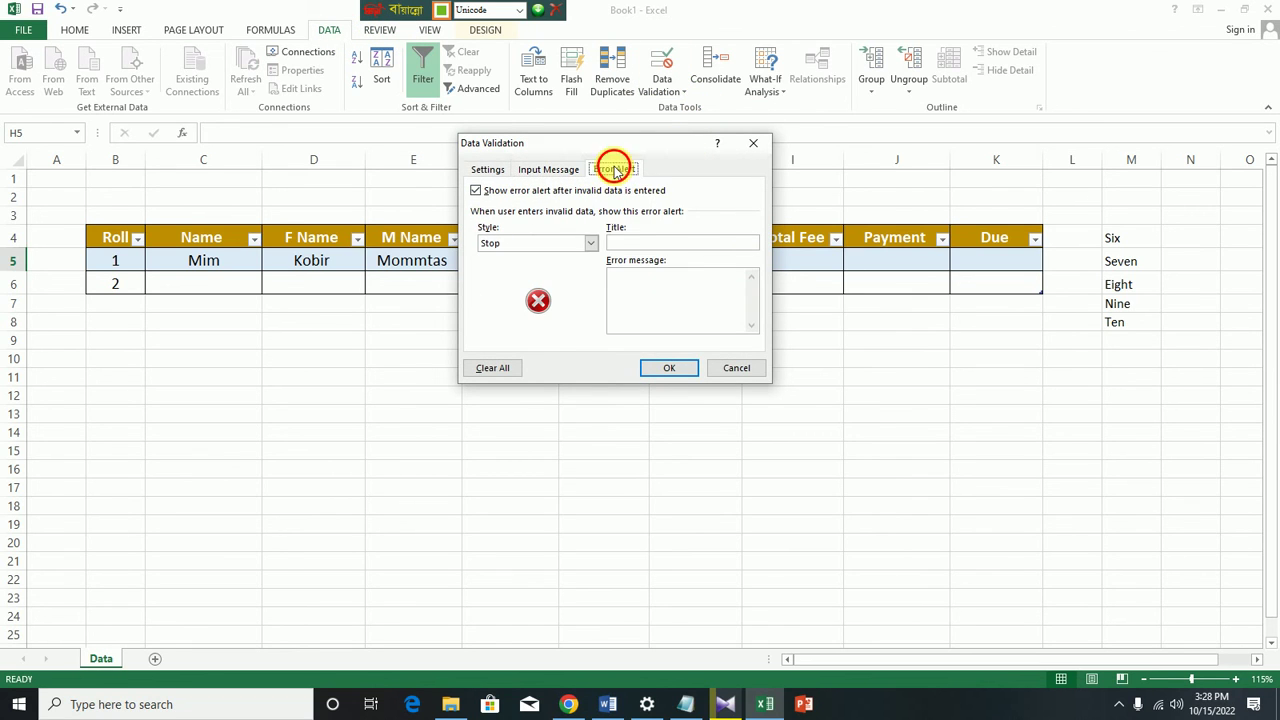
pyautogui.click(646, 280)
pyautogui.write('চোখের দেখ না')
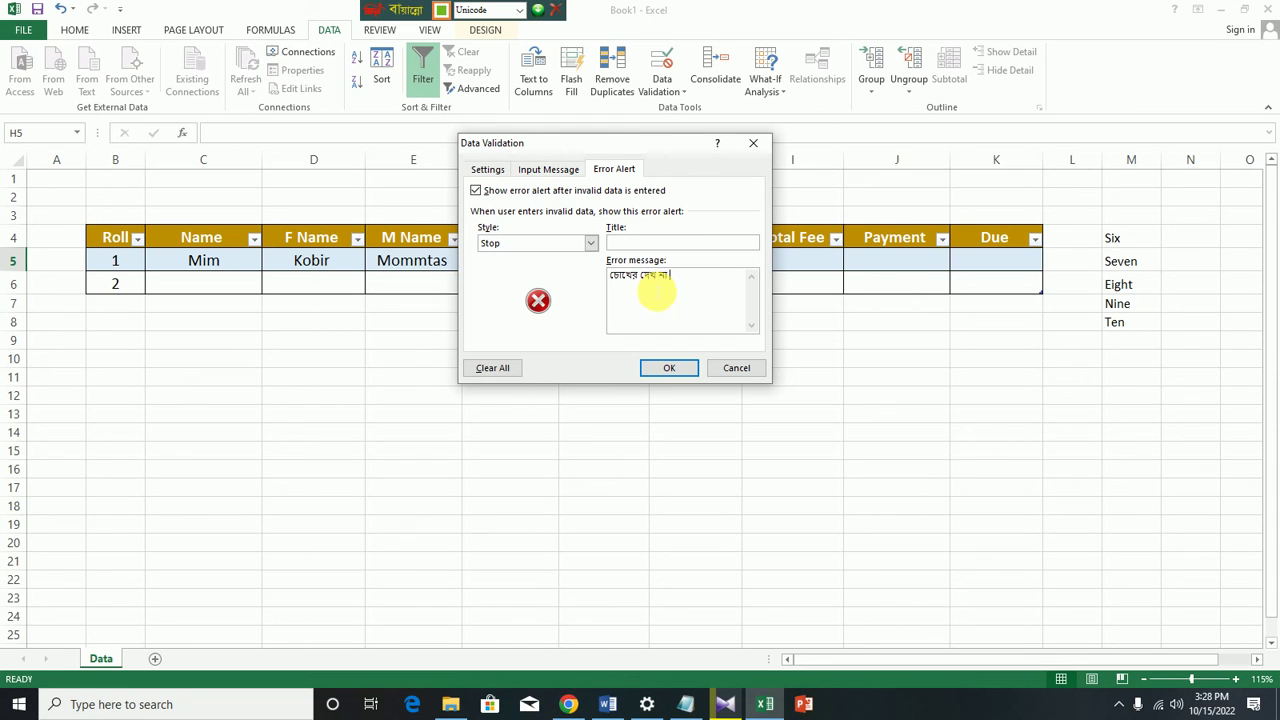
pyautogui.click(669, 370)
pyautogui.click(760, 283)
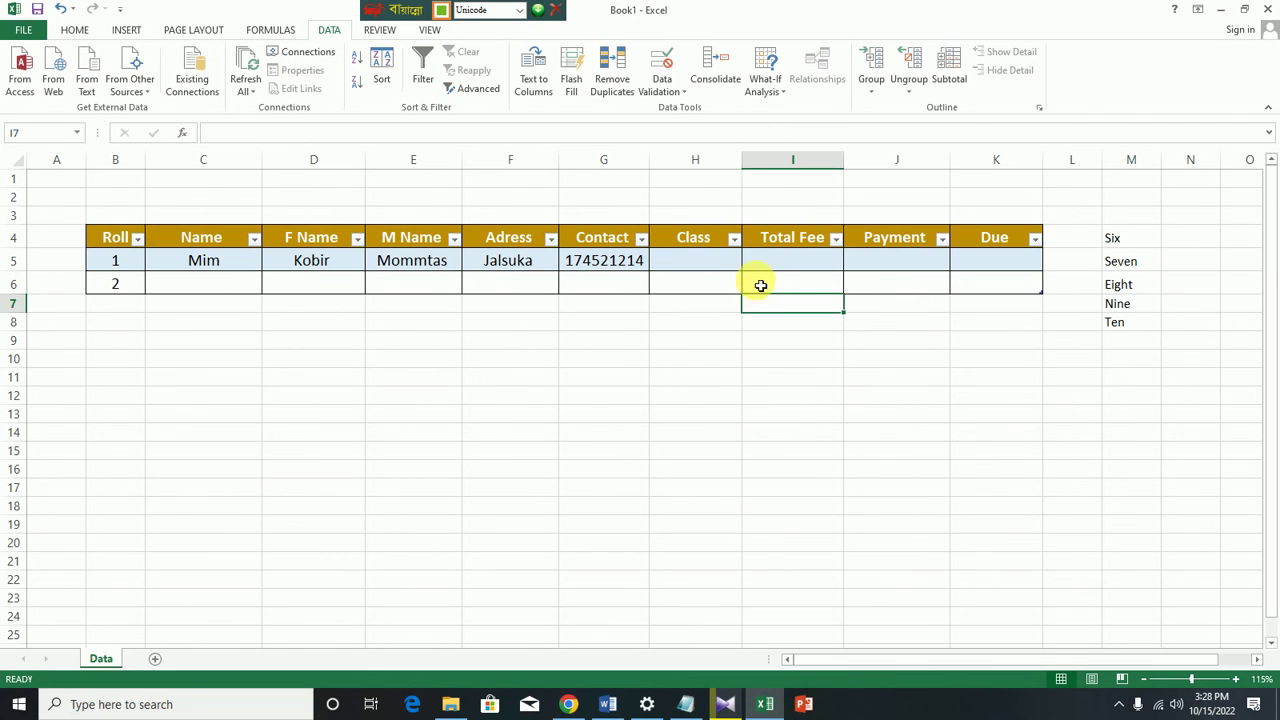
pyautogui.click(738, 263)
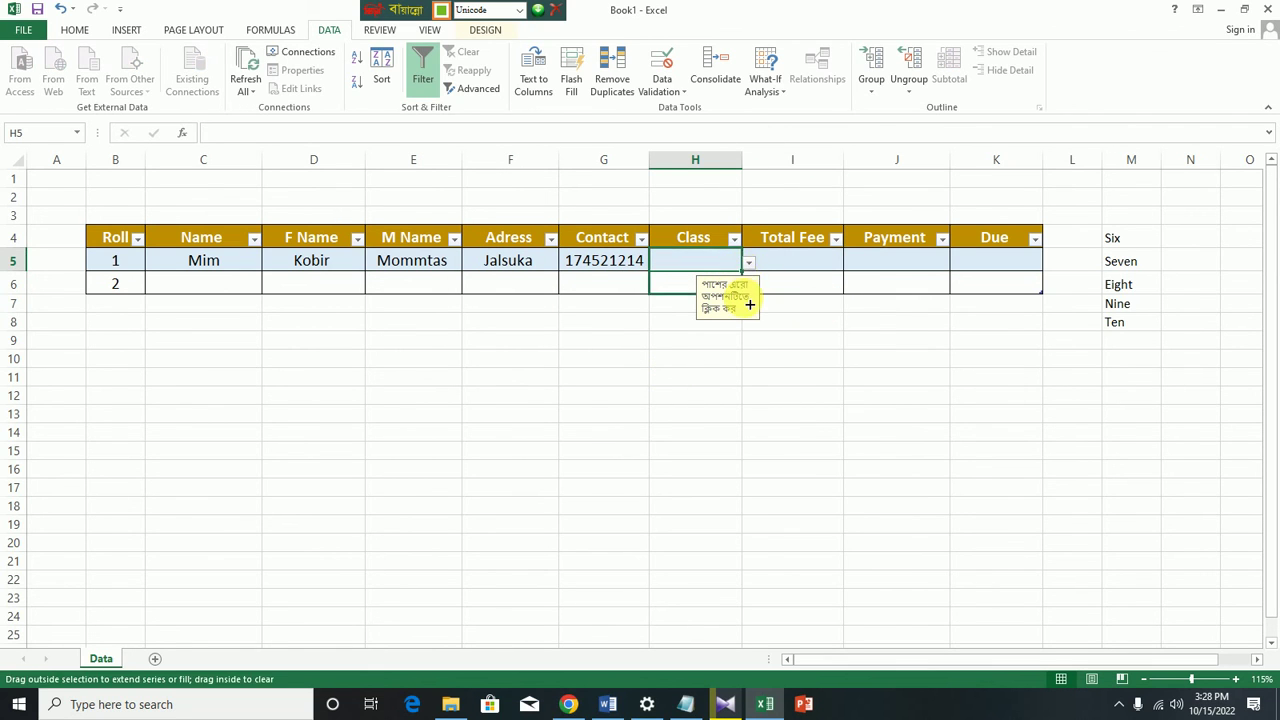
pyautogui.click(815, 355)
pyautogui.click(715, 266)
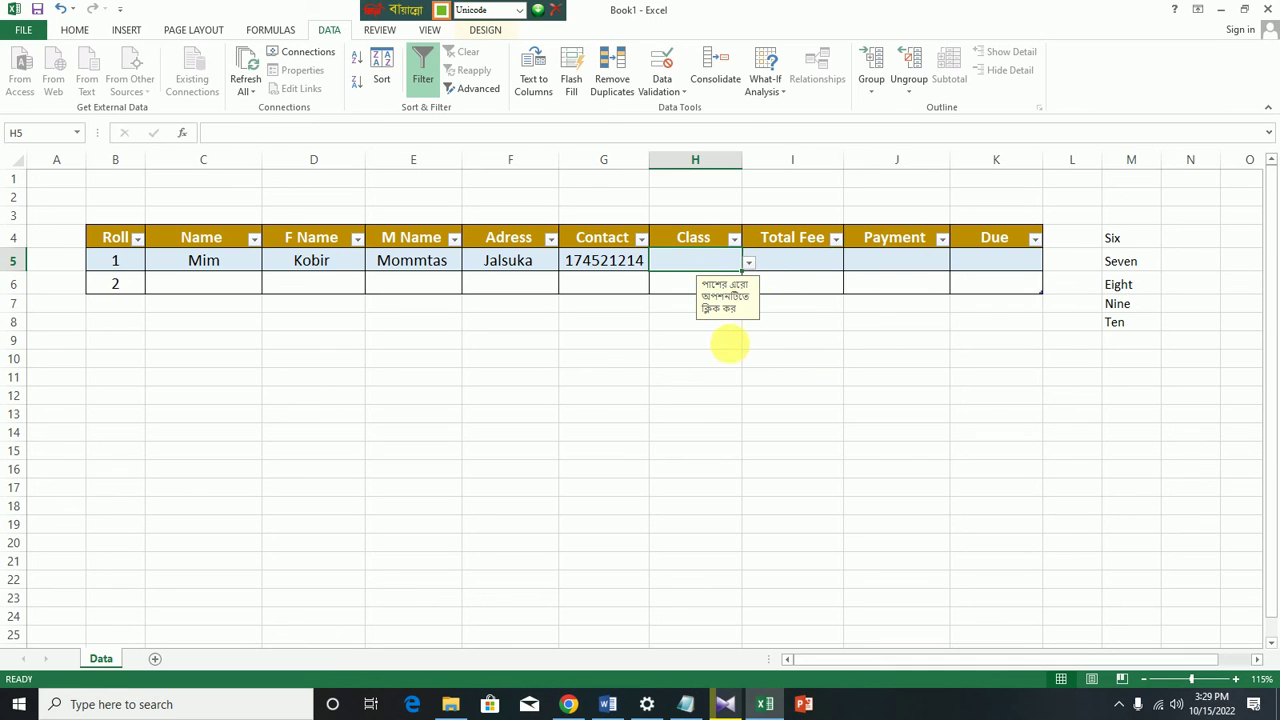
pyautogui.write('পপ')
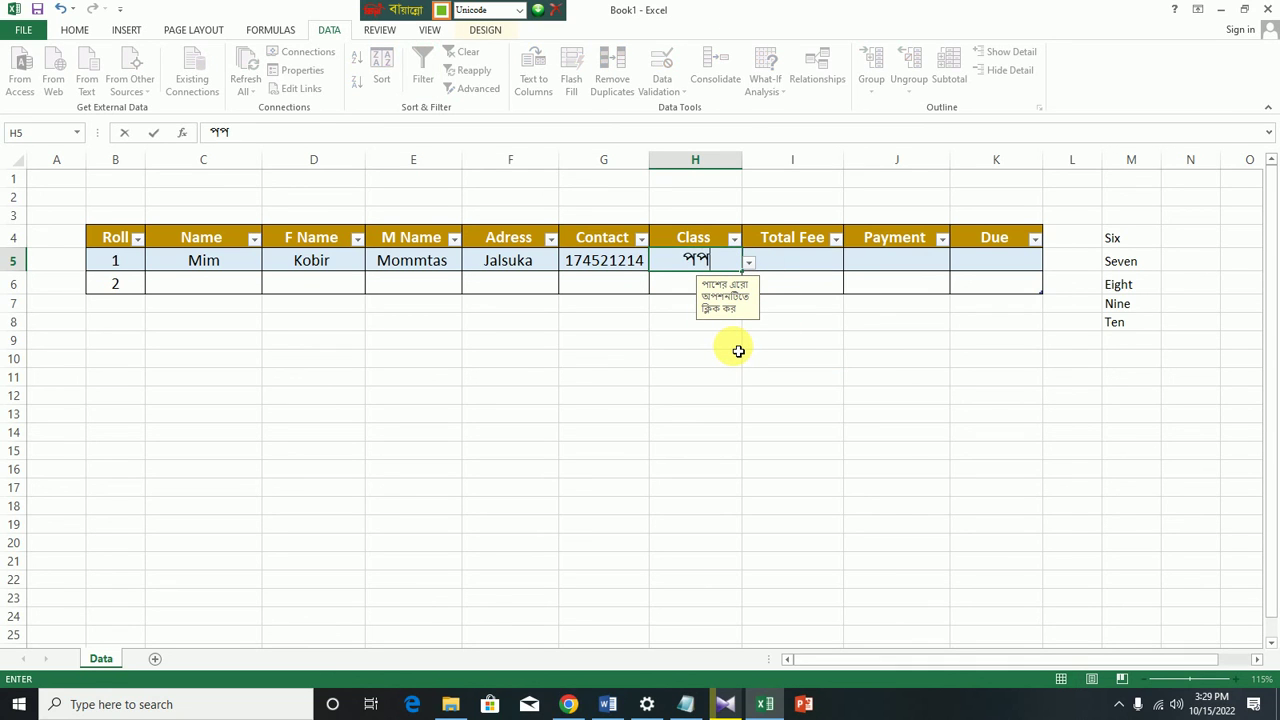
pyautogui.write('পপ')
pyautogui.press('BackSpace')
pyautogui.press('BackSpace')
pyautogui.press('BackSpace')
pyautogui.hotkey('ctrl', 'alt', 'e')
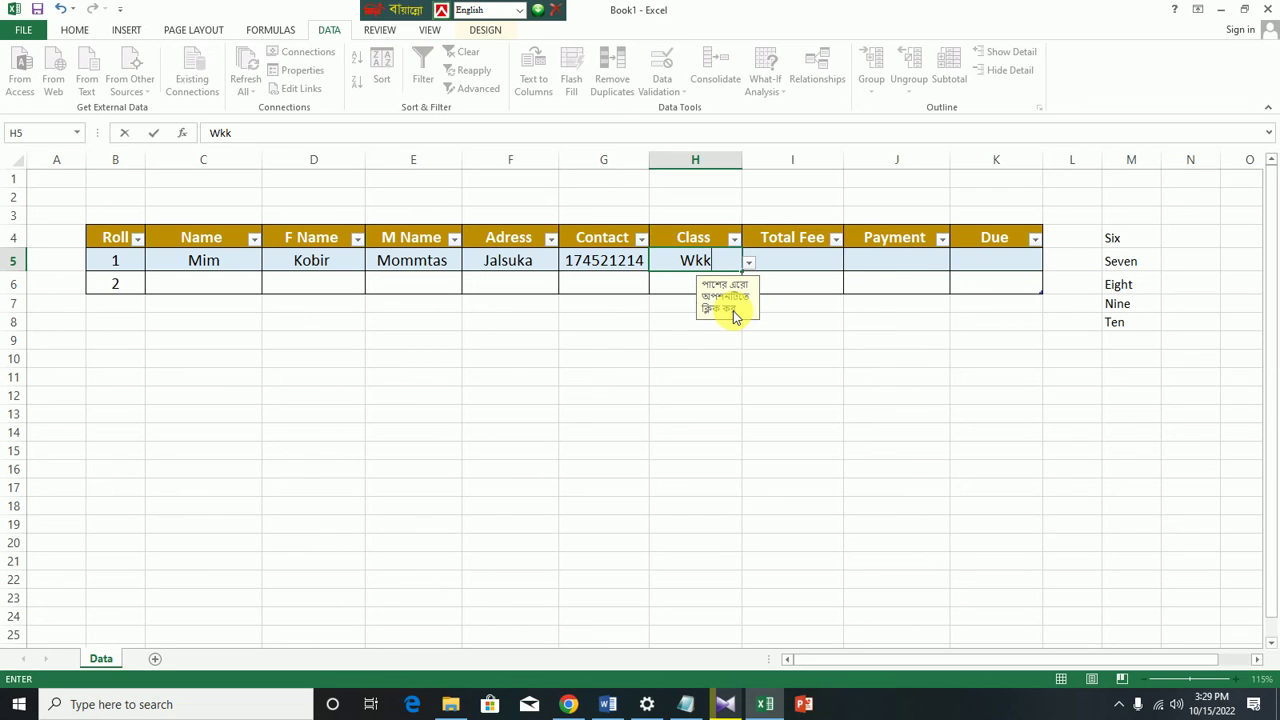
pyautogui.click(772, 395)
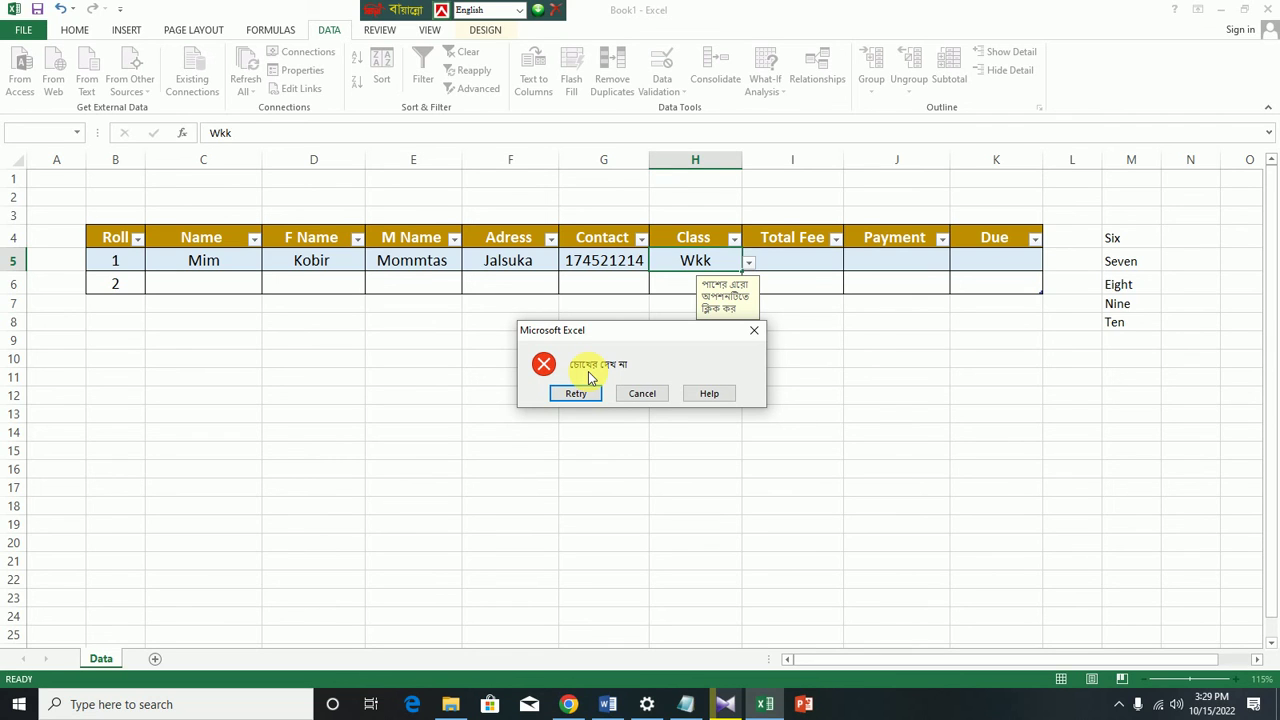
pyautogui.press('Escape')
# Step: Choose Seven from H5's Class dropdown and enter 1200 as Total Fee in I5
pyautogui.click(820, 339)
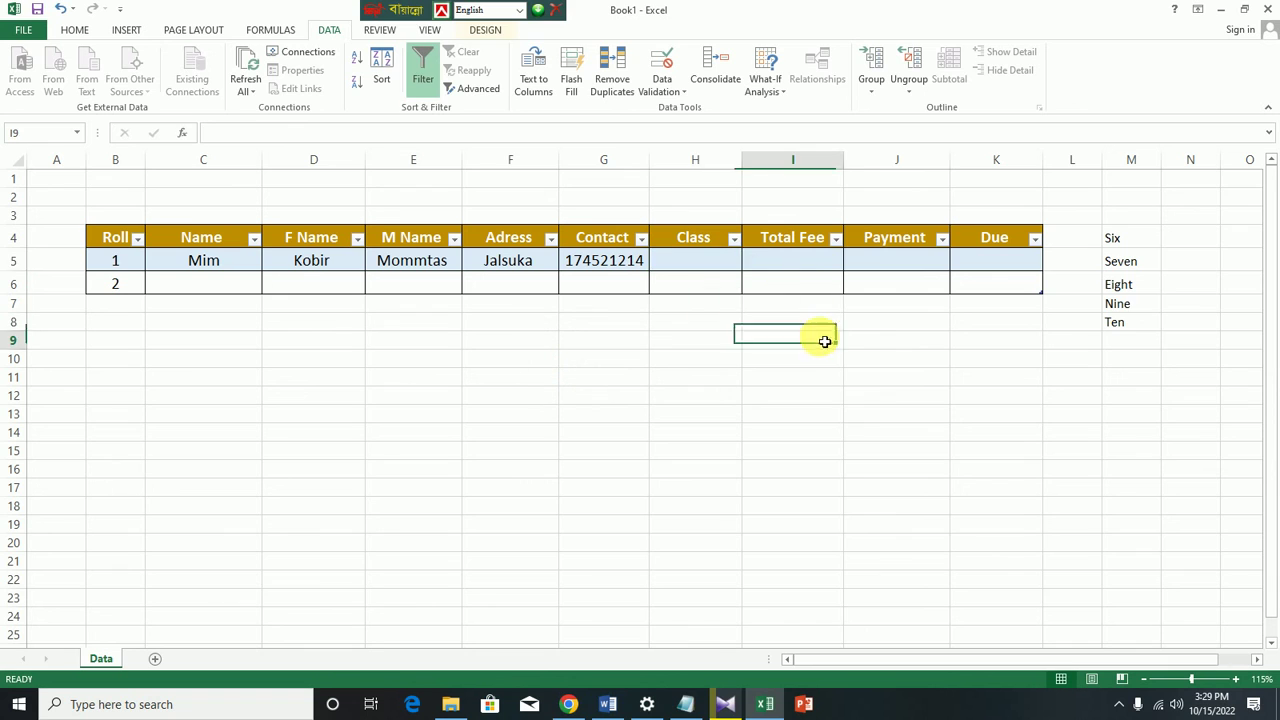
pyautogui.click(720, 262)
pyautogui.click(749, 263)
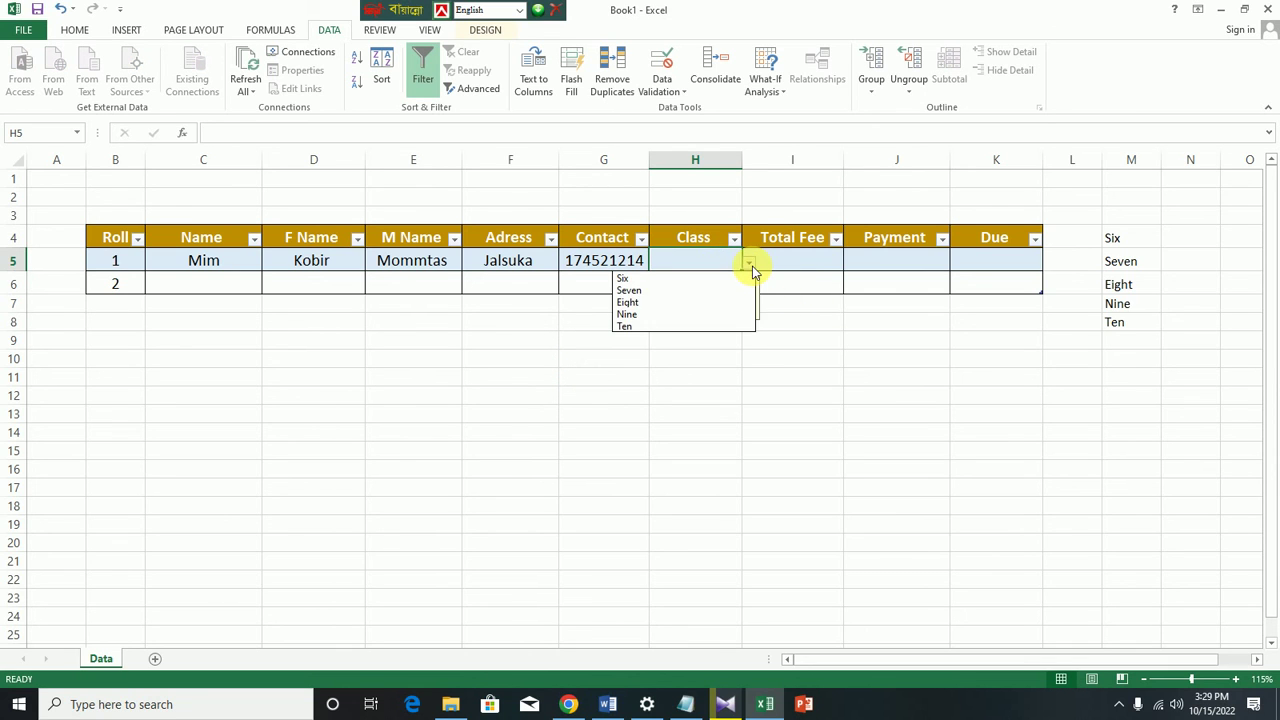
pyautogui.click(659, 292)
pyautogui.click(868, 450)
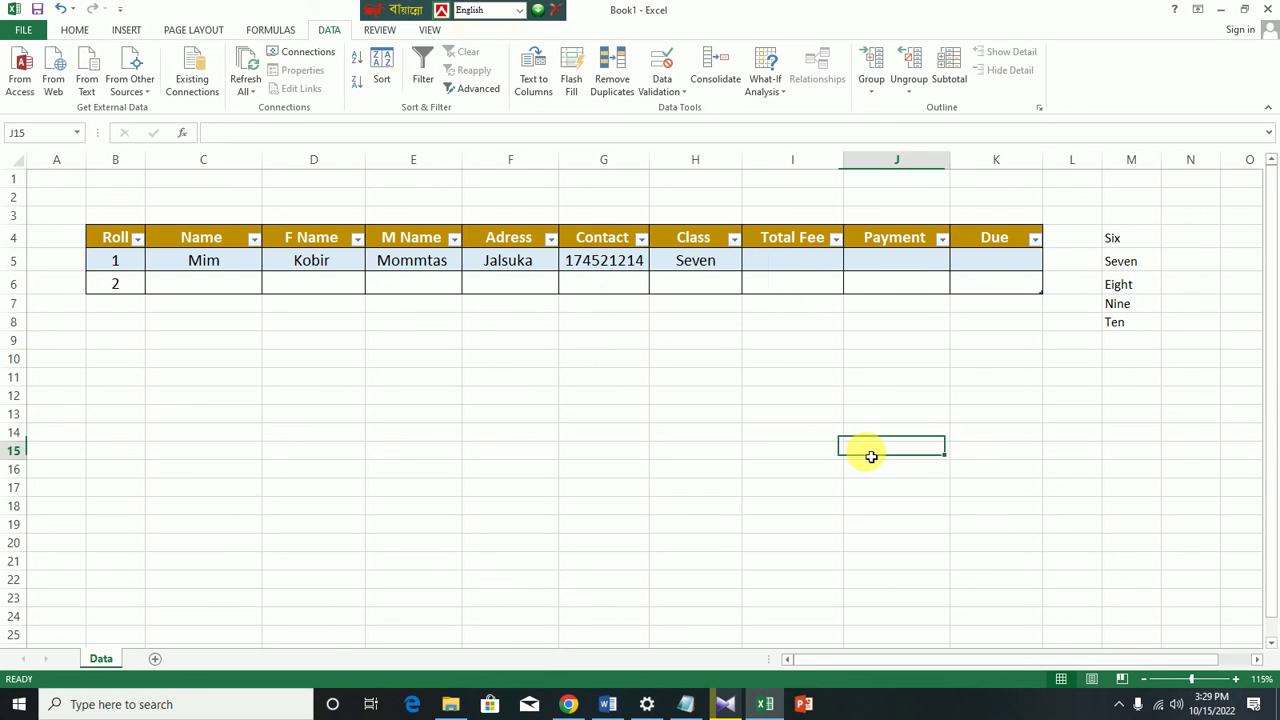
pyautogui.click(790, 258)
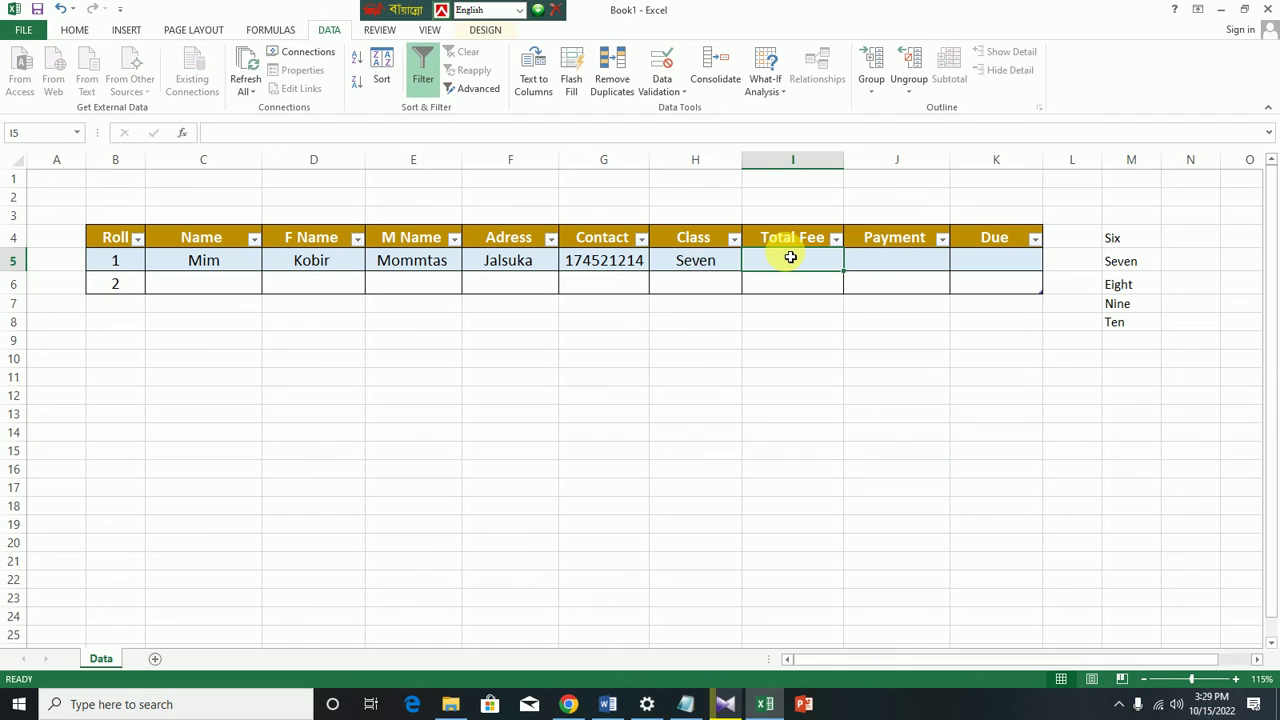
pyautogui.write('1200')
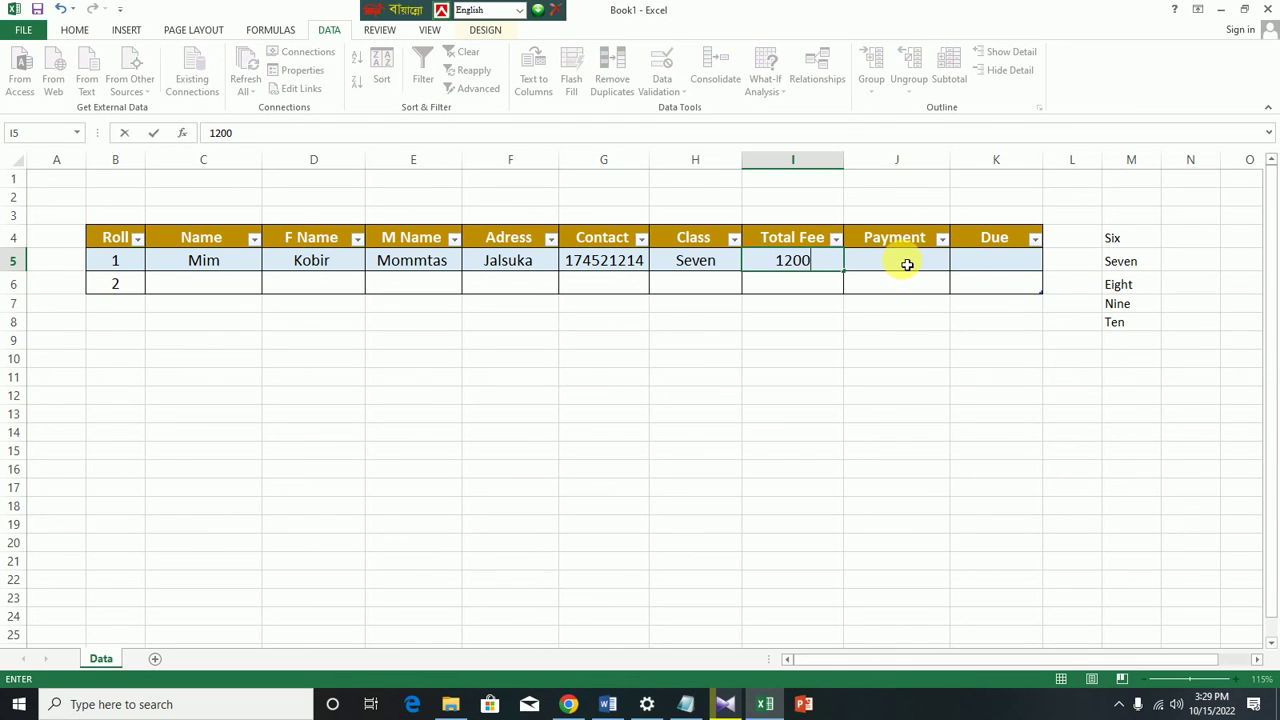
pyautogui.click(907, 264)
# Step: Enter 500 as Payment in J5 and the Due formula =I5-J5 in K5, giving 700
pyautogui.write('500')
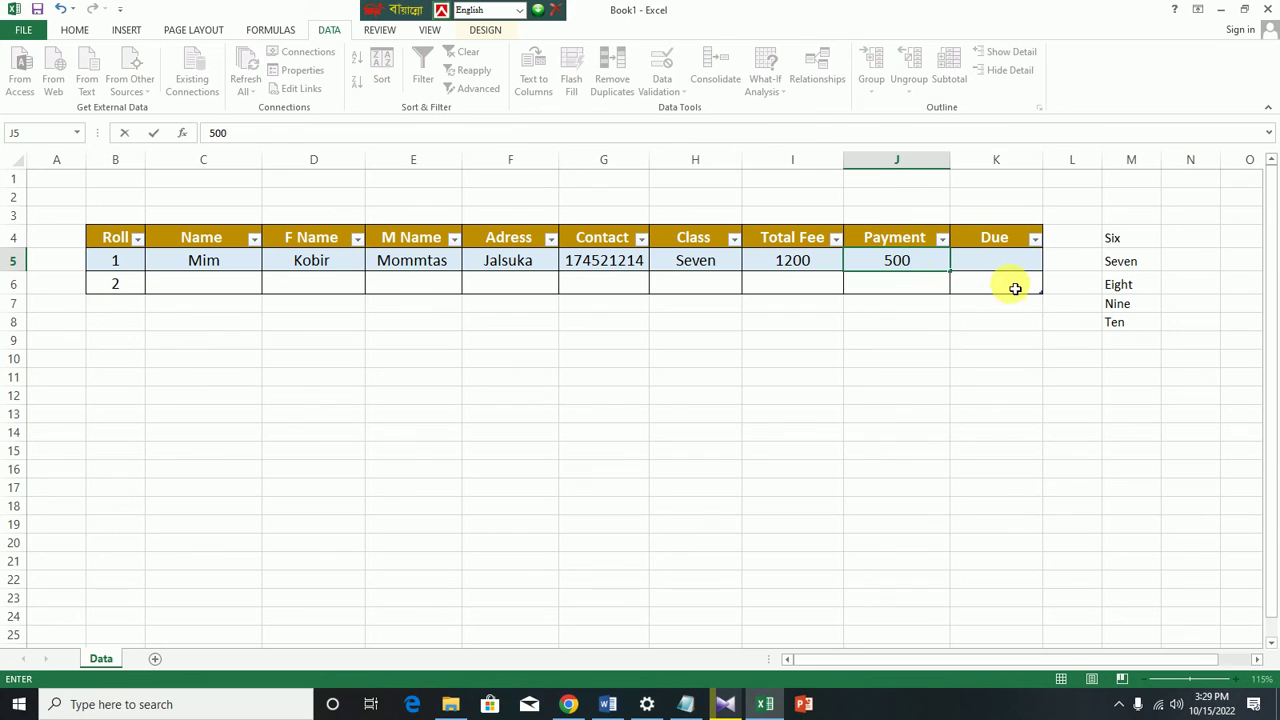
pyautogui.click(1006, 269)
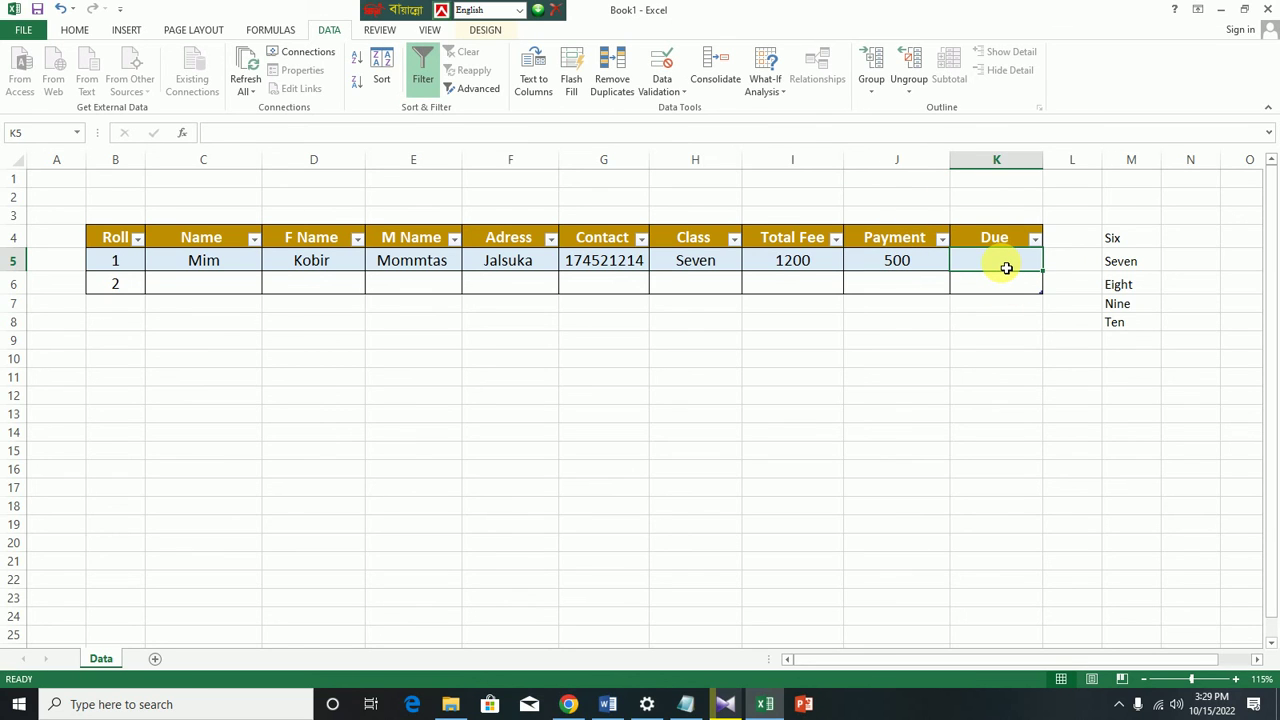
pyautogui.write('=')
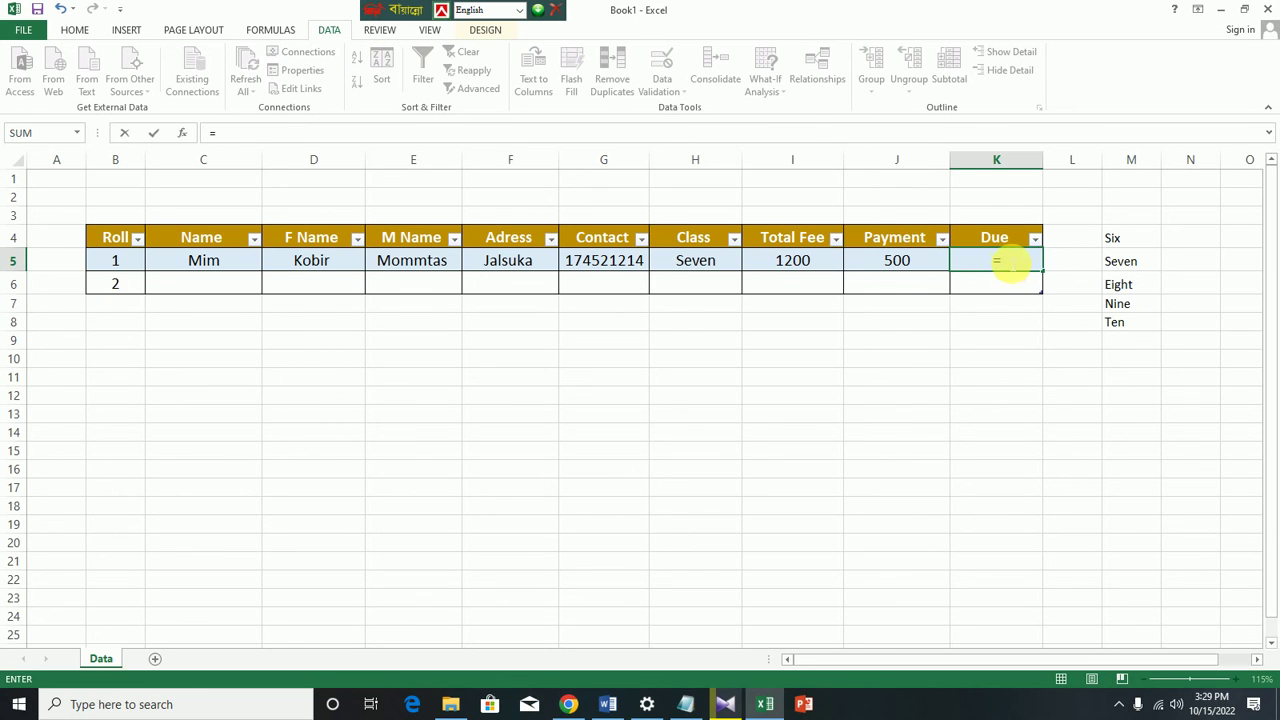
pyautogui.click(808, 262)
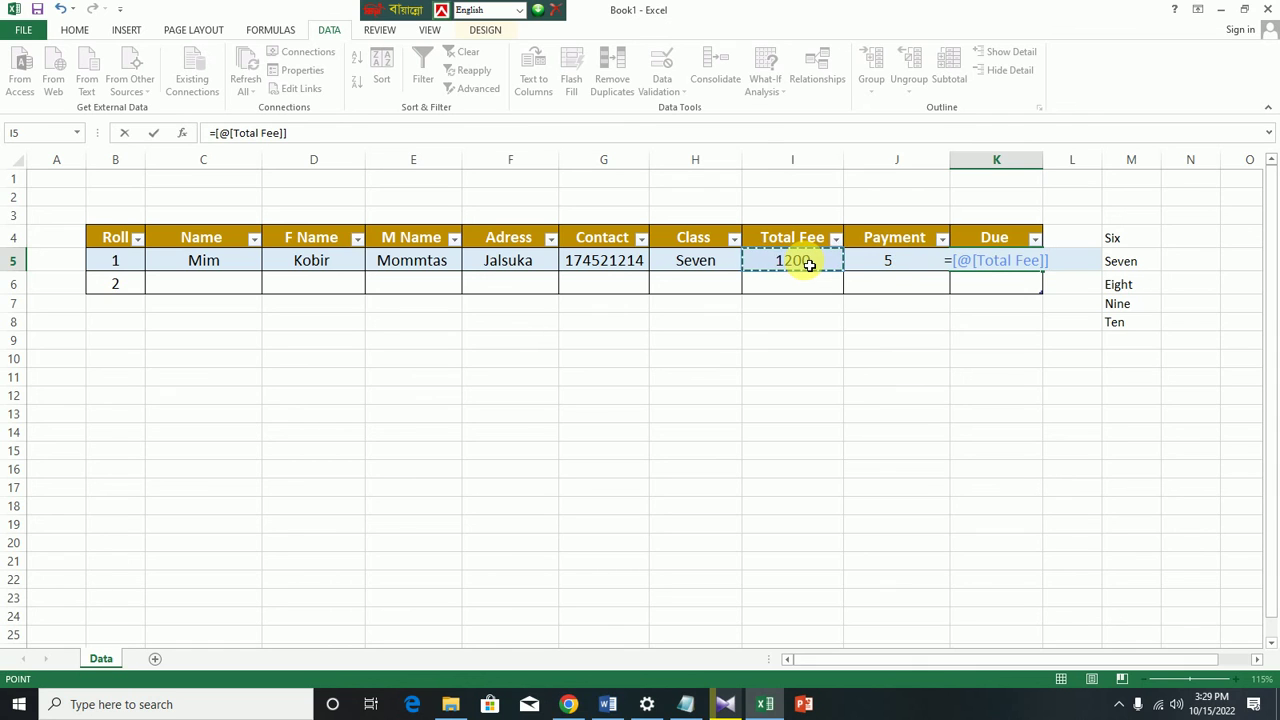
pyautogui.write('-')
pyautogui.press('BackSpace')
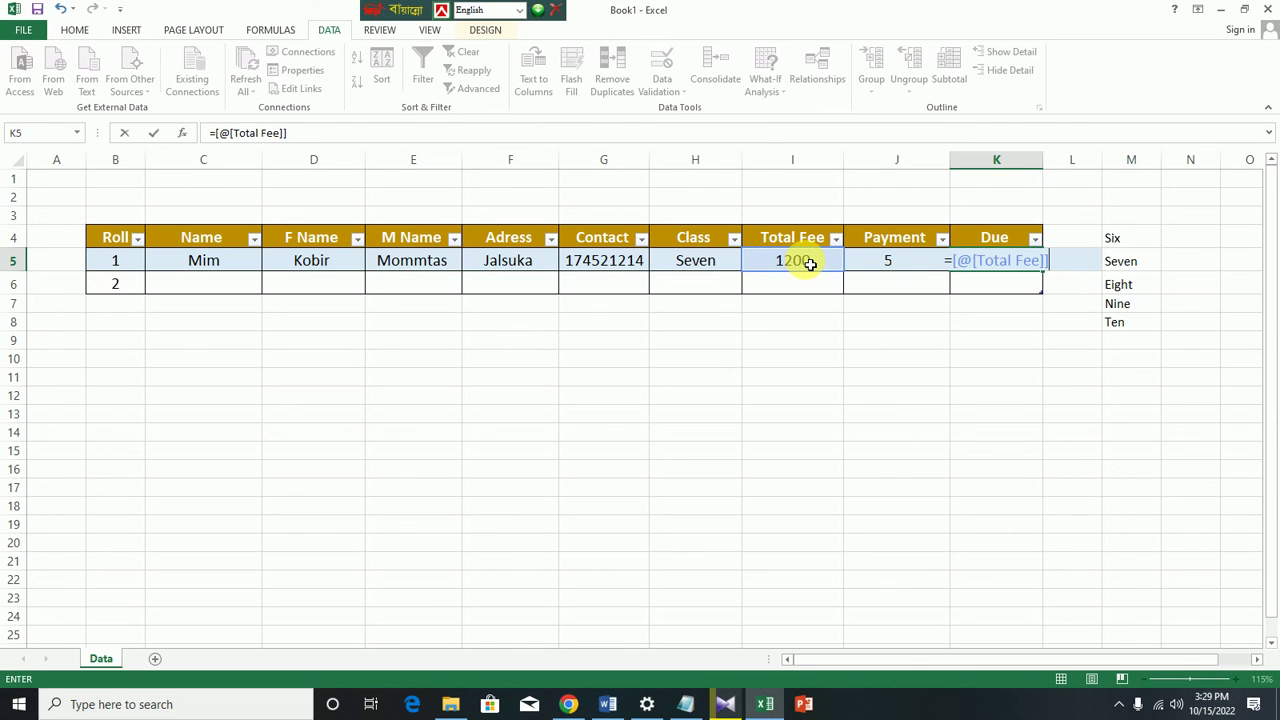
pyautogui.press('BackSpace')
pyautogui.press('BackSpace')
pyautogui.press('BackSpace')
pyautogui.press('BackSpace')
pyautogui.press('BackSpace')
pyautogui.press('BackSpace')
pyautogui.click(1000, 451)
pyautogui.click(980, 268)
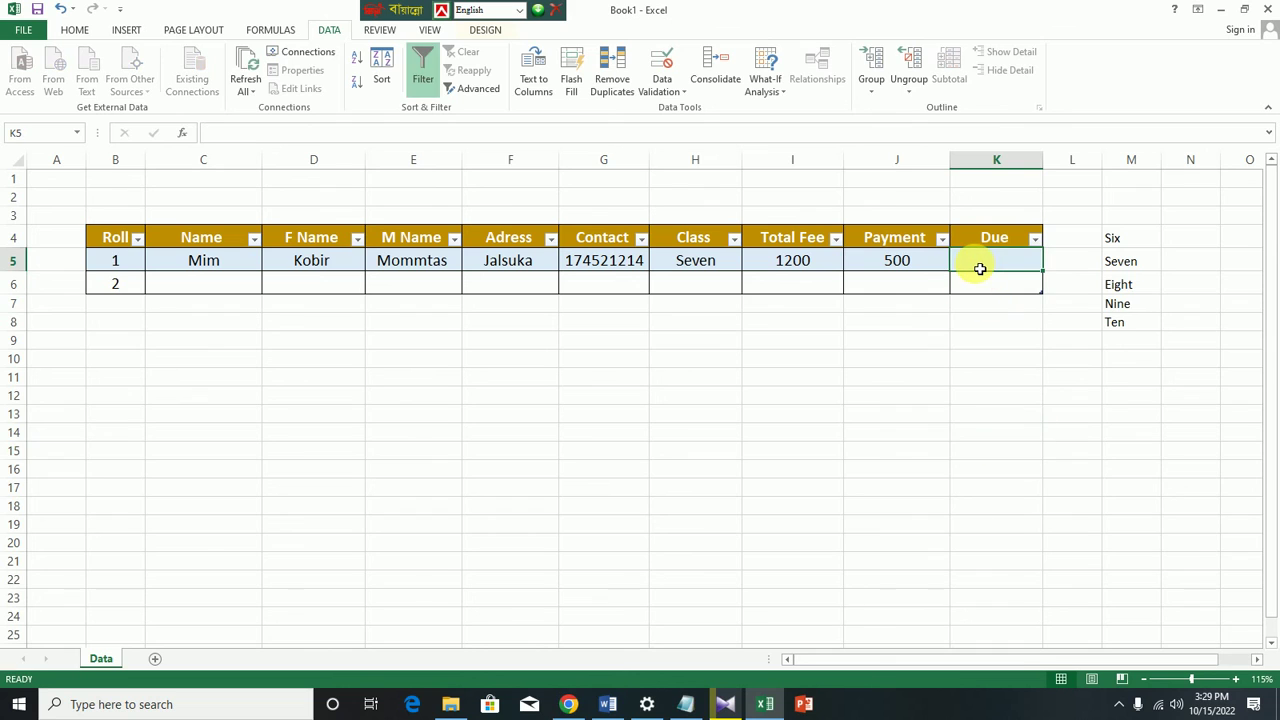
pyautogui.write('=')
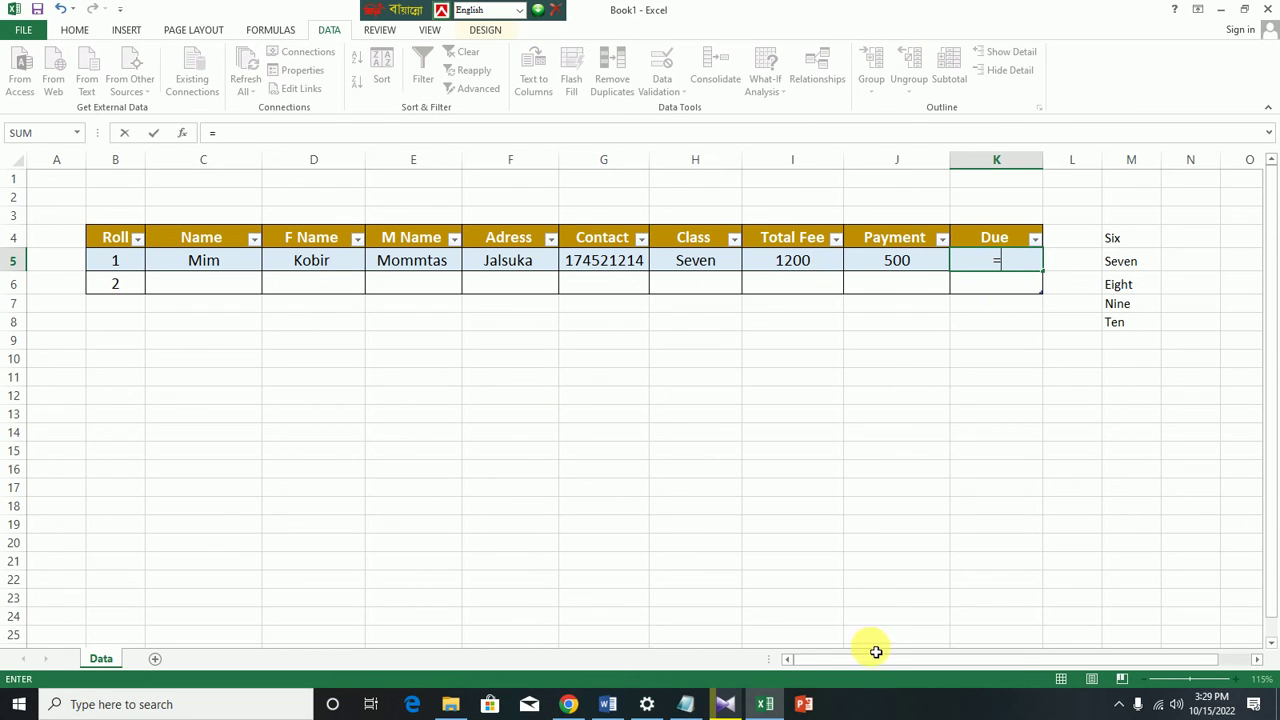
pyautogui.write('i5-j')
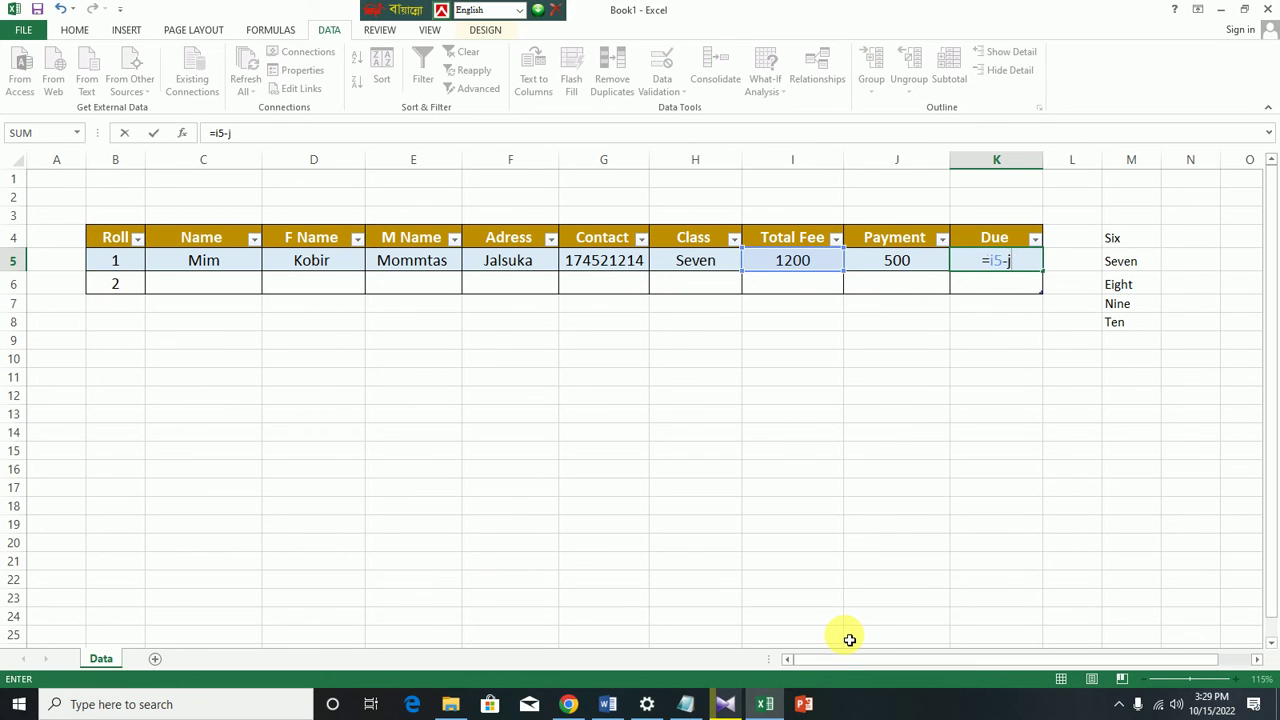
pyautogui.write('5')
pyautogui.press('Return')
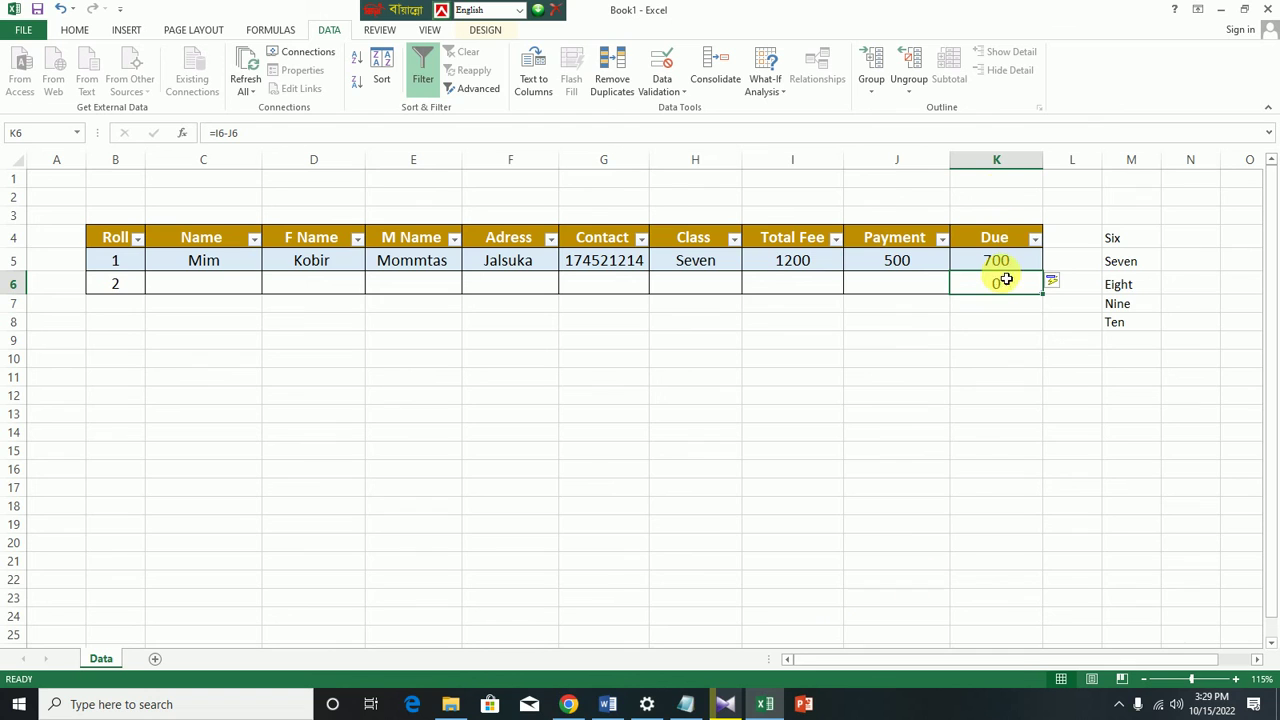
# Step: Fill row 6 with the second student's name, parents' names, address and contact number
pyautogui.click(206, 283)
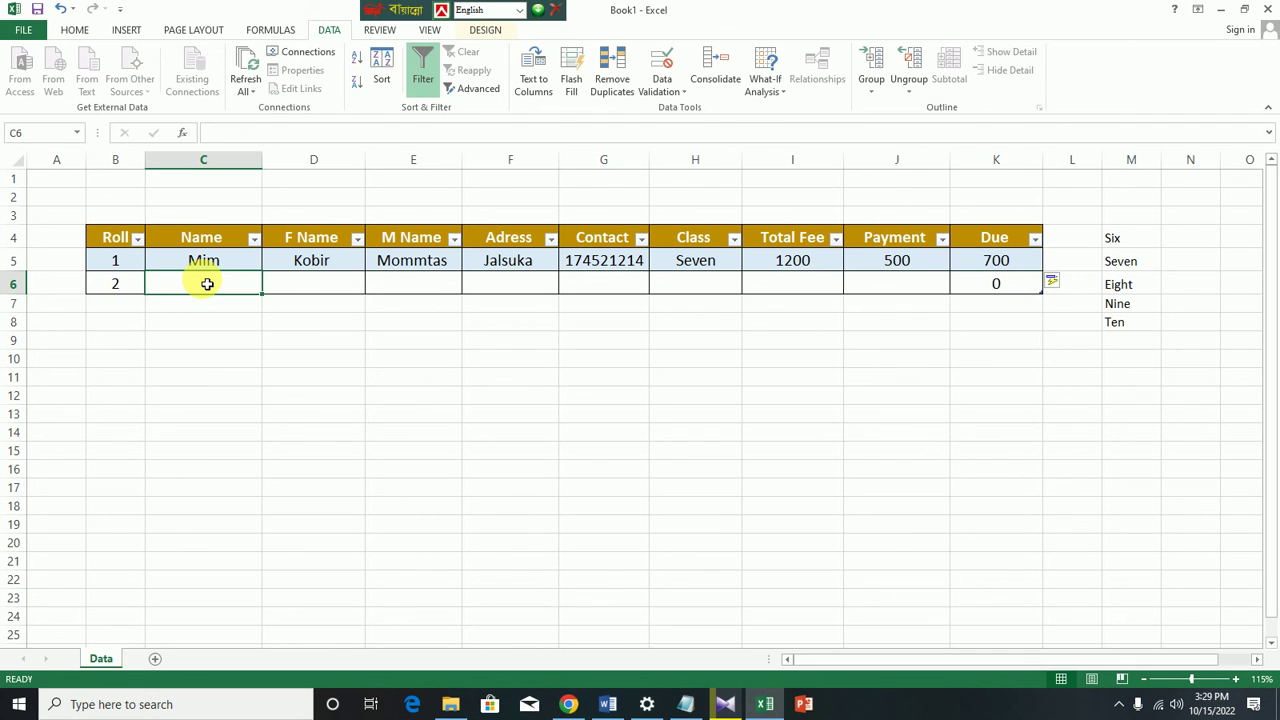
pyautogui.write('Jim')
pyautogui.press('Tab')
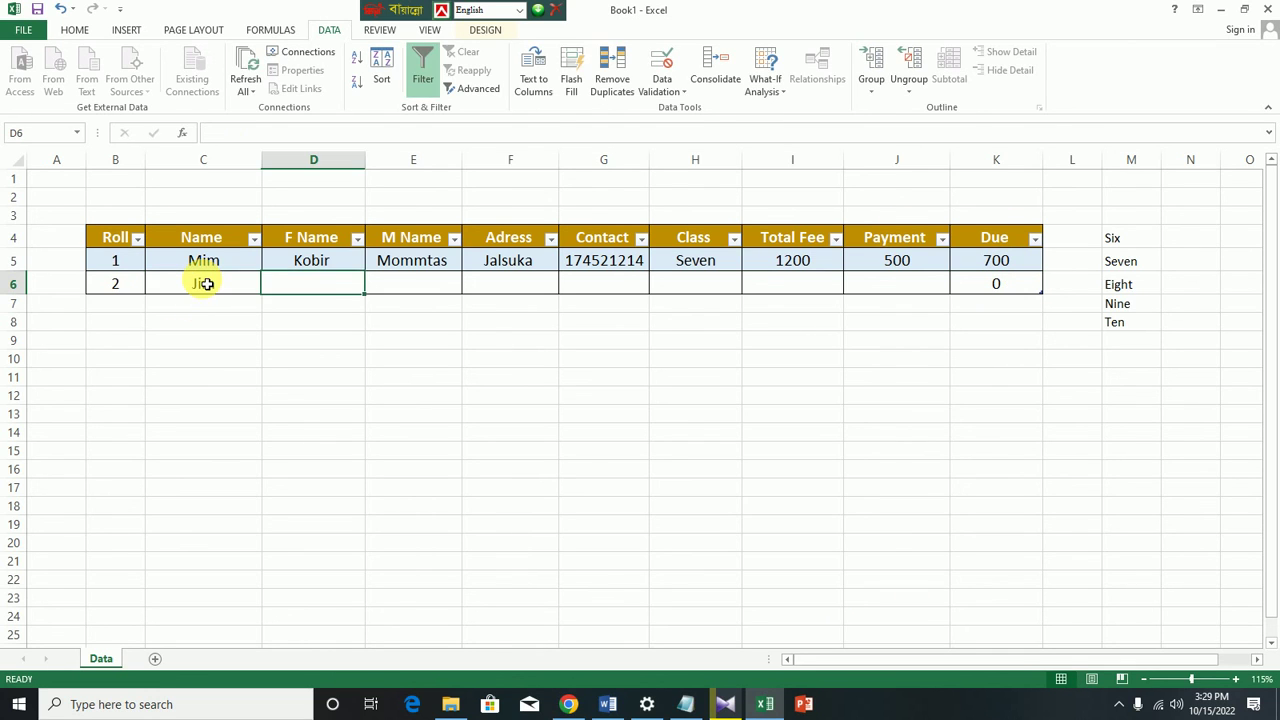
pyautogui.write('Ha')
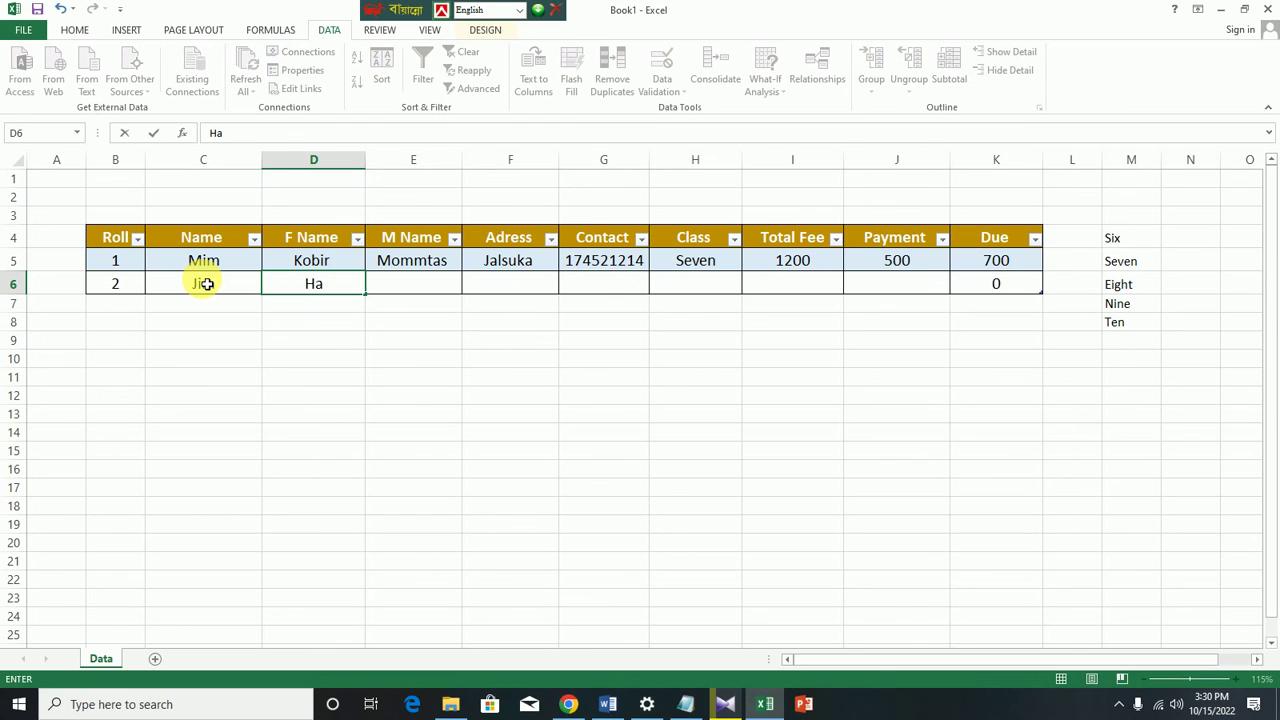
pyautogui.write('mid')
pyautogui.press('Tab')
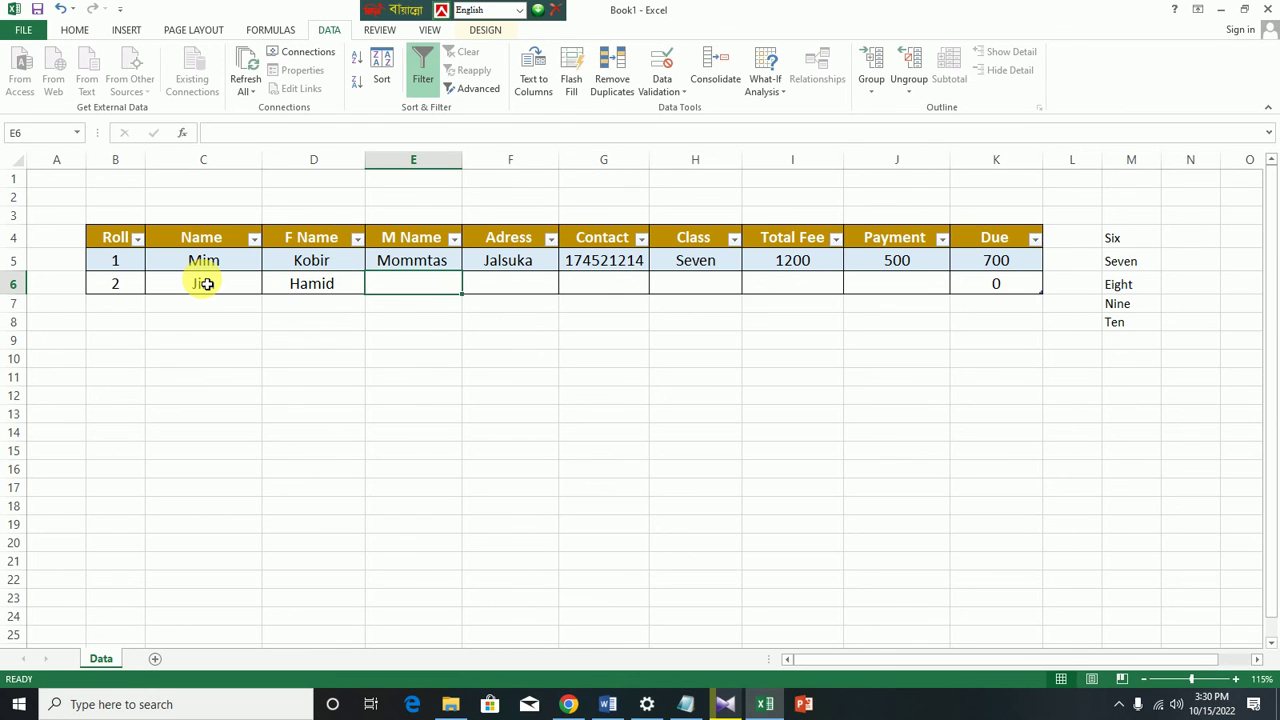
pyautogui.write('AMina')
pyautogui.press('BackSpace')
pyautogui.press('BackSpace')
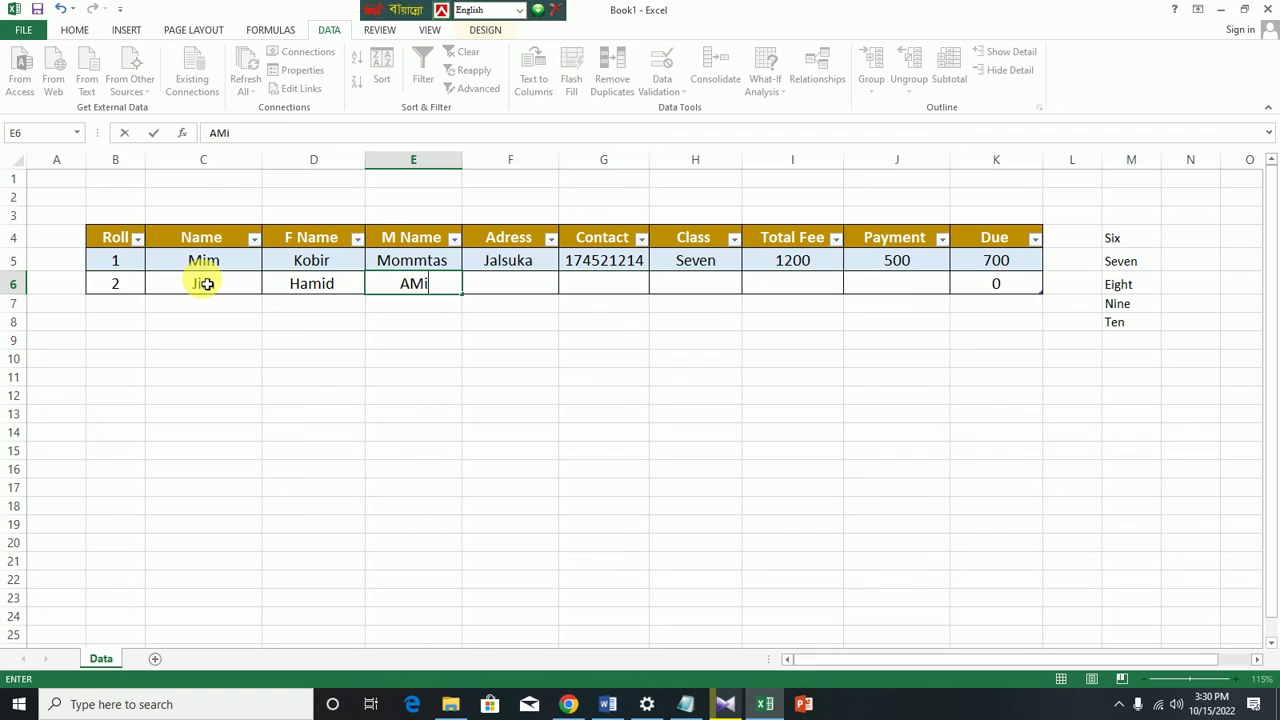
pyautogui.press('BackSpace')
pyautogui.press('BackSpace')
pyautogui.write('ina')
pyautogui.press('Tab')
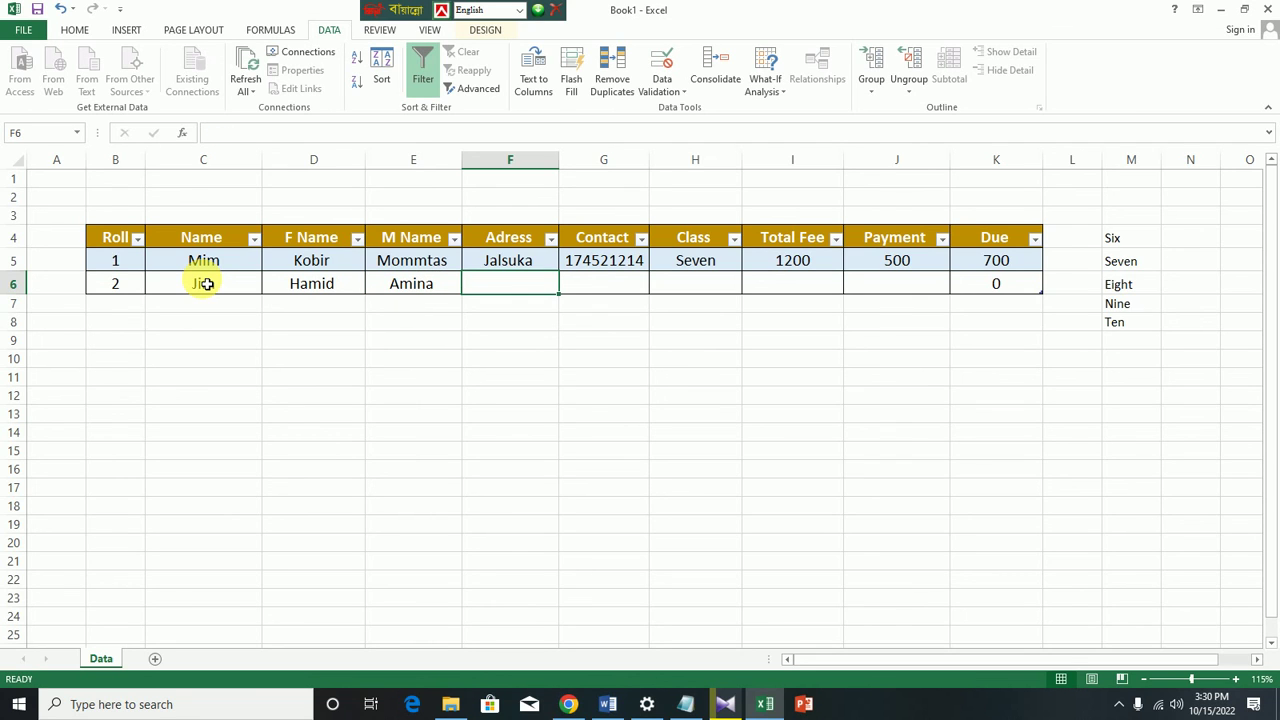
pyautogui.write('Bagab')
pyautogui.press('BackSpace')
pyautogui.press('BackSpace')
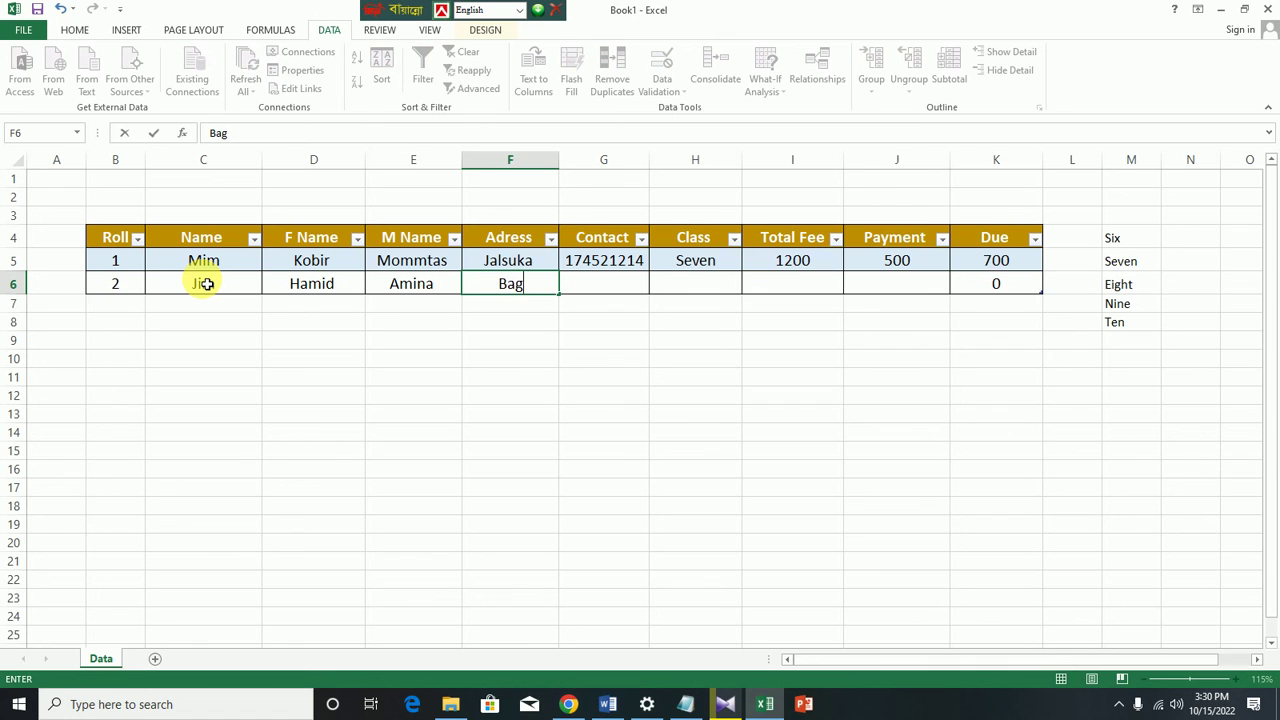
pyautogui.write('bari')
pyautogui.press('Tab')
pyautogui.write('1564')
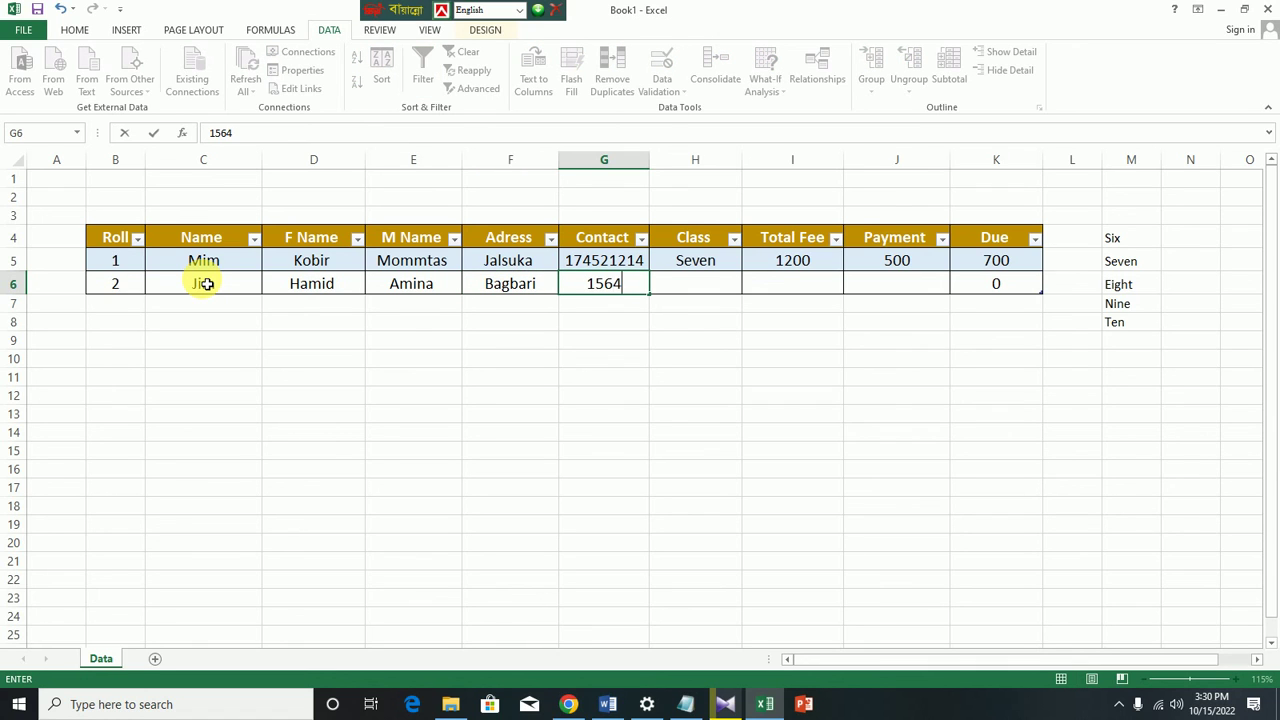
pyautogui.write('4546')
pyautogui.press('Tab')
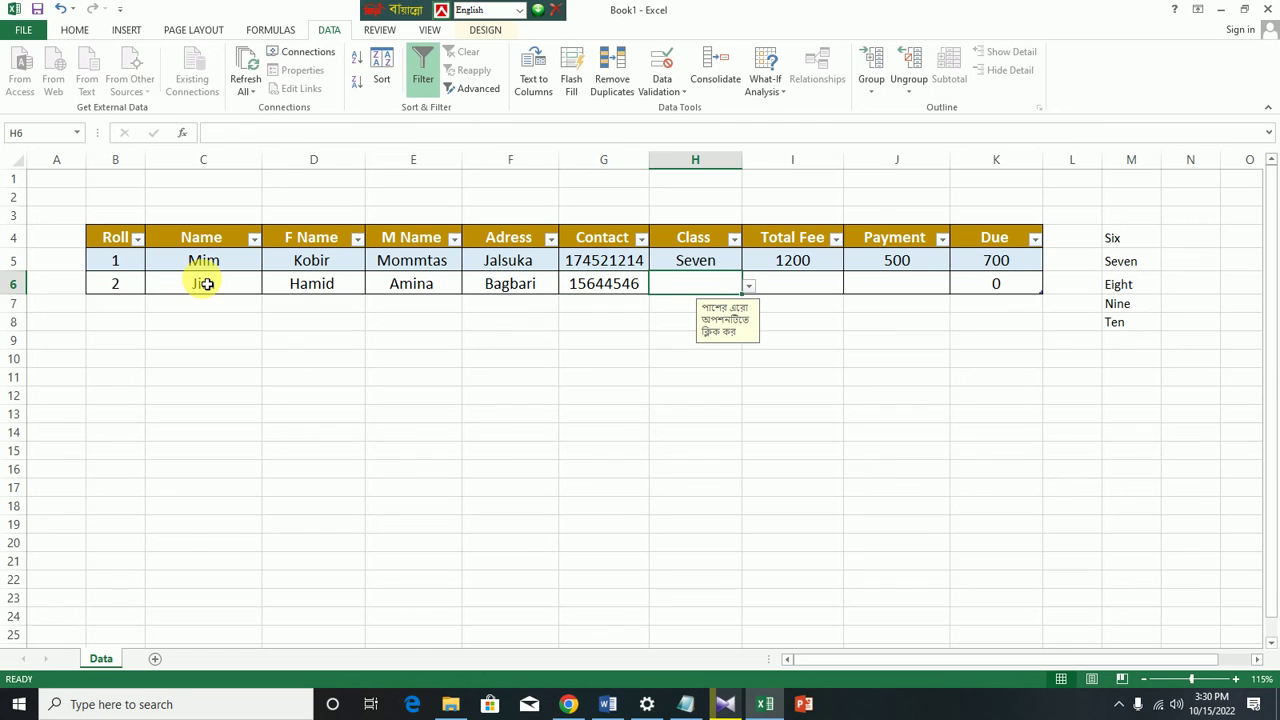
# Step: Set row 6's Class to Nine, Total Fee to 1500 and Payment to 700
pyautogui.click(748, 286)
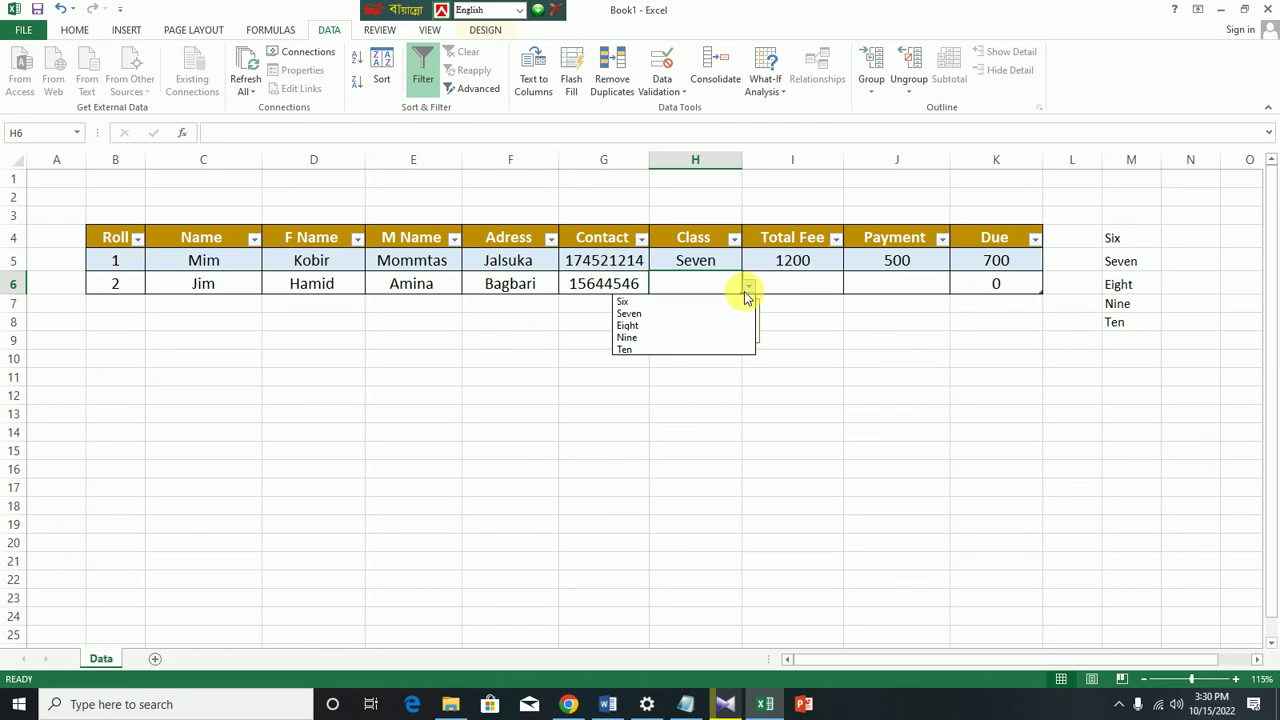
pyautogui.click(652, 339)
pyautogui.click(886, 450)
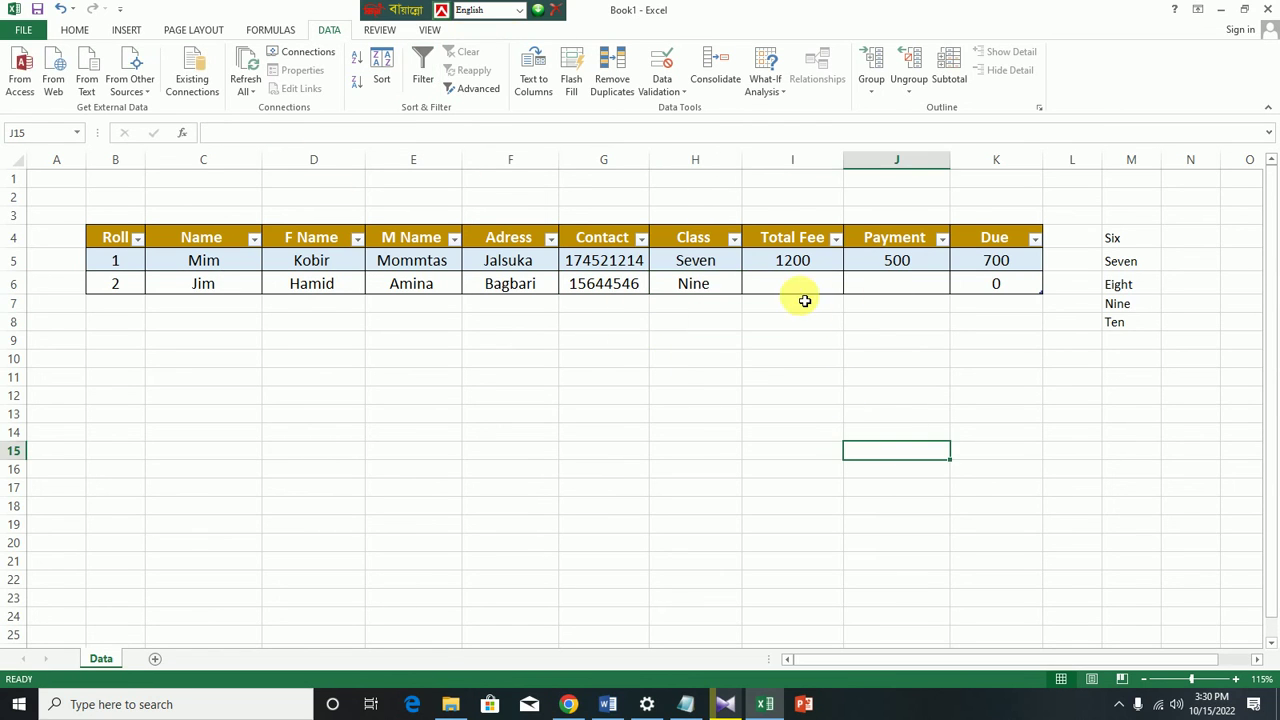
pyautogui.click(800, 286)
pyautogui.write('1500')
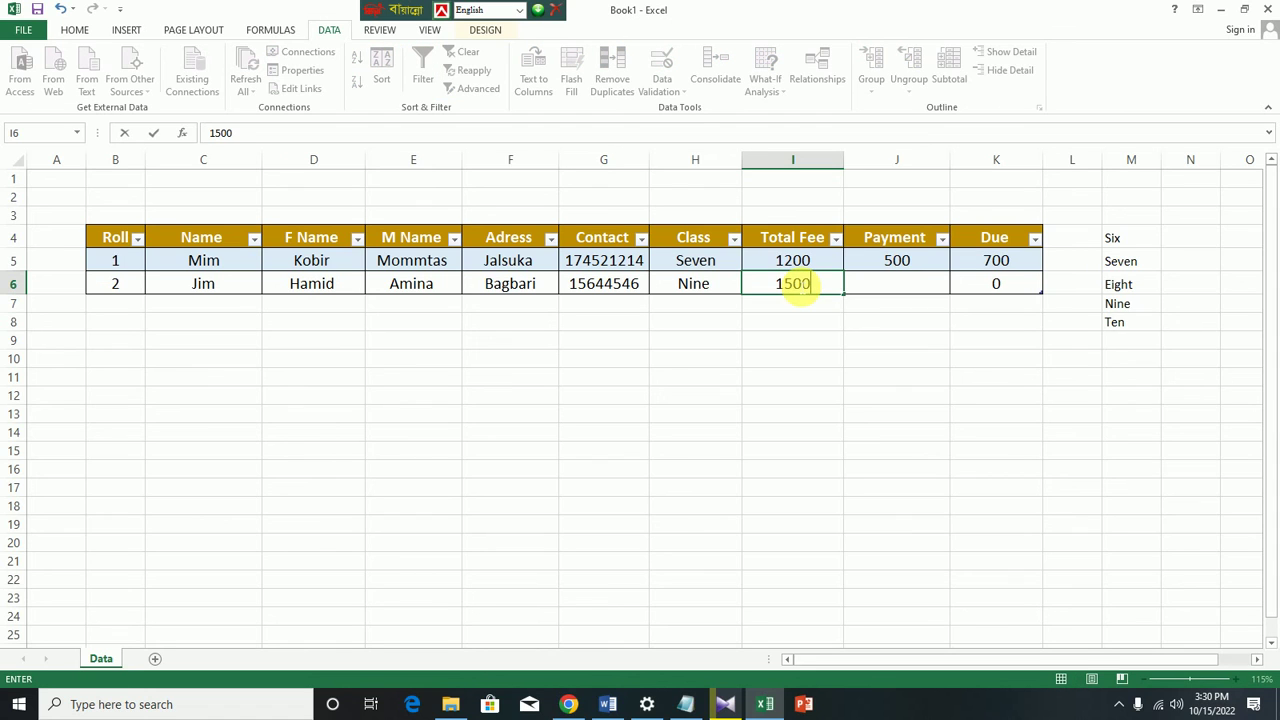
pyautogui.click(916, 293)
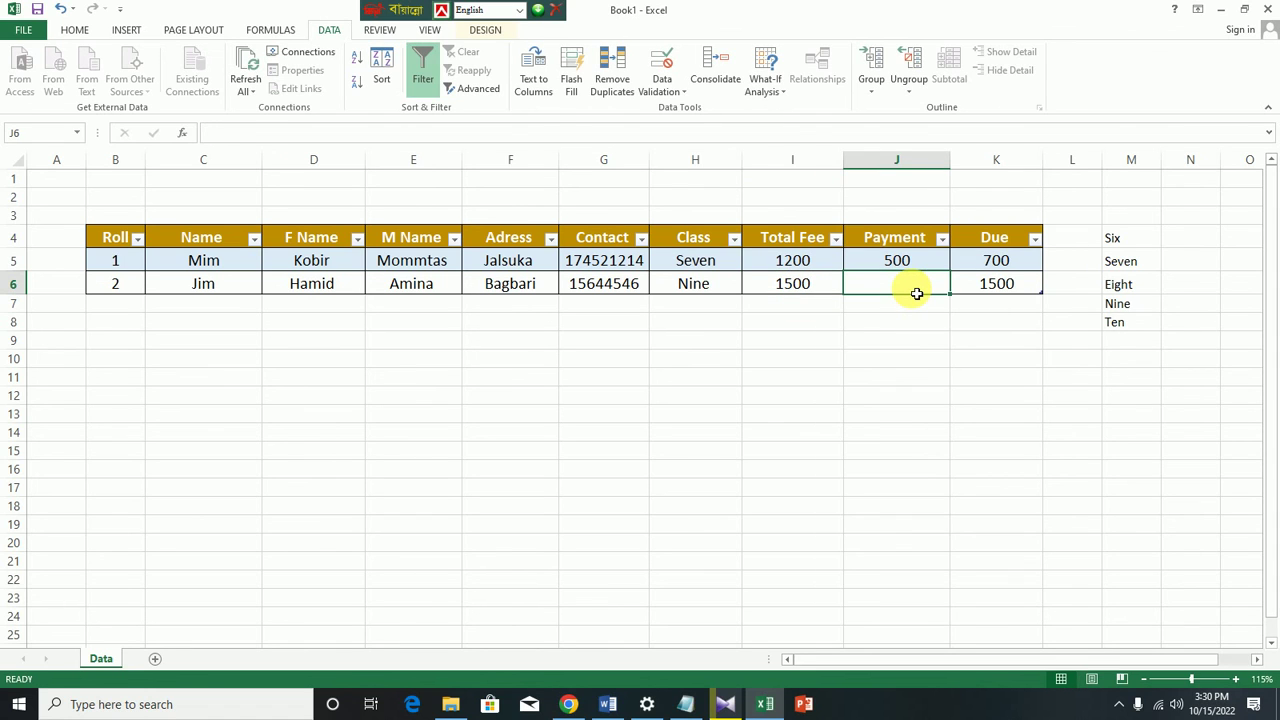
pyautogui.write('700')
pyautogui.click(886, 491)
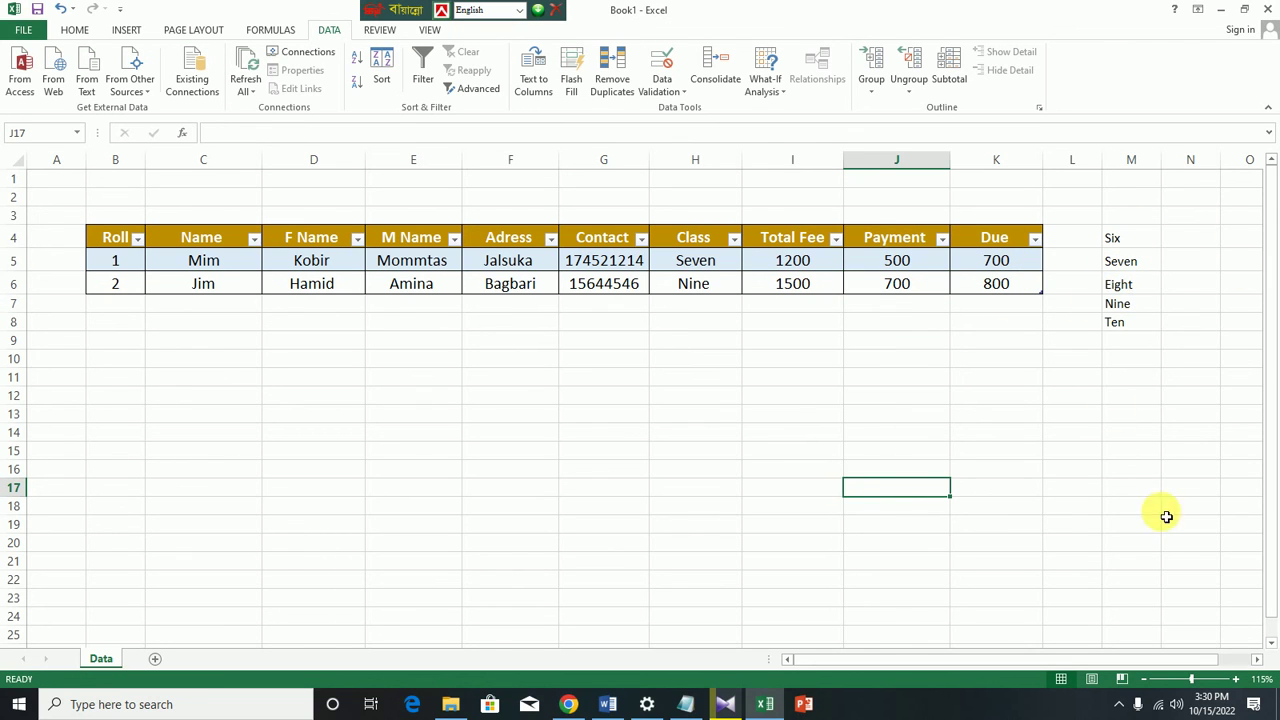
# Step: Hide column M, then select columns L:N and unhide it
pyautogui.rightClick(1128, 177)
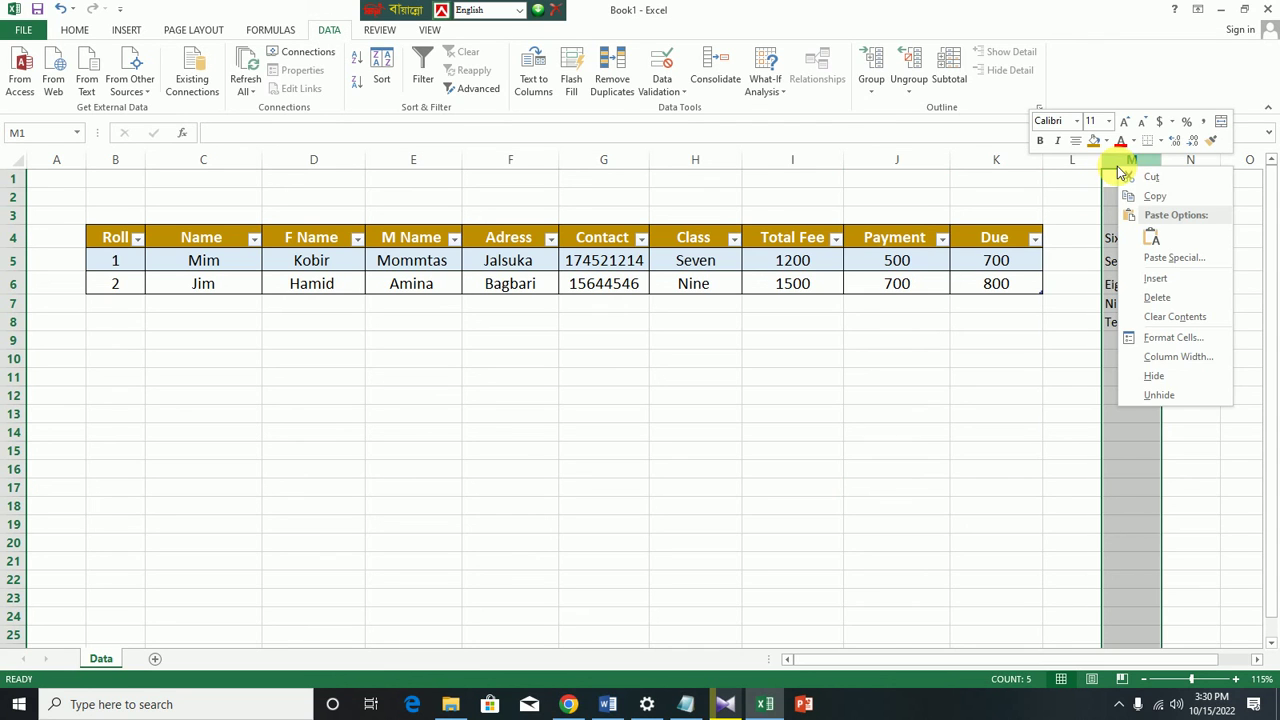
pyautogui.click(1160, 377)
pyautogui.click(1066, 432)
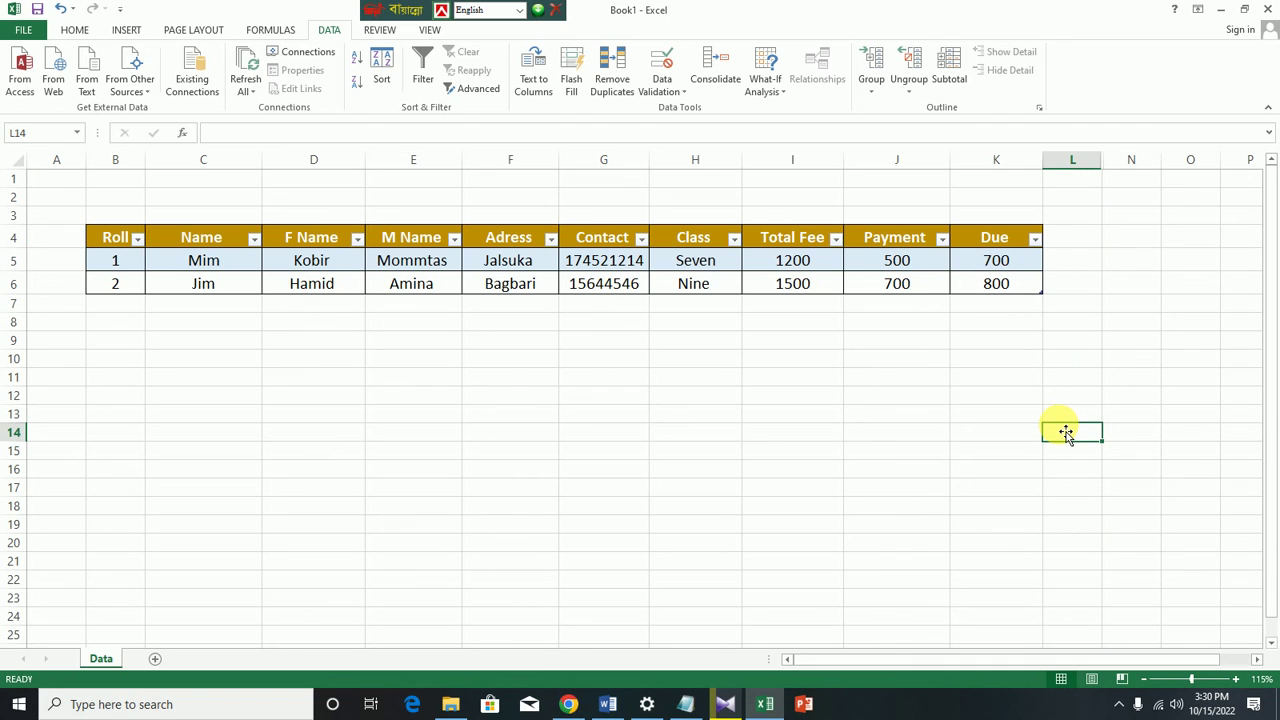
pyautogui.click(1148, 216)
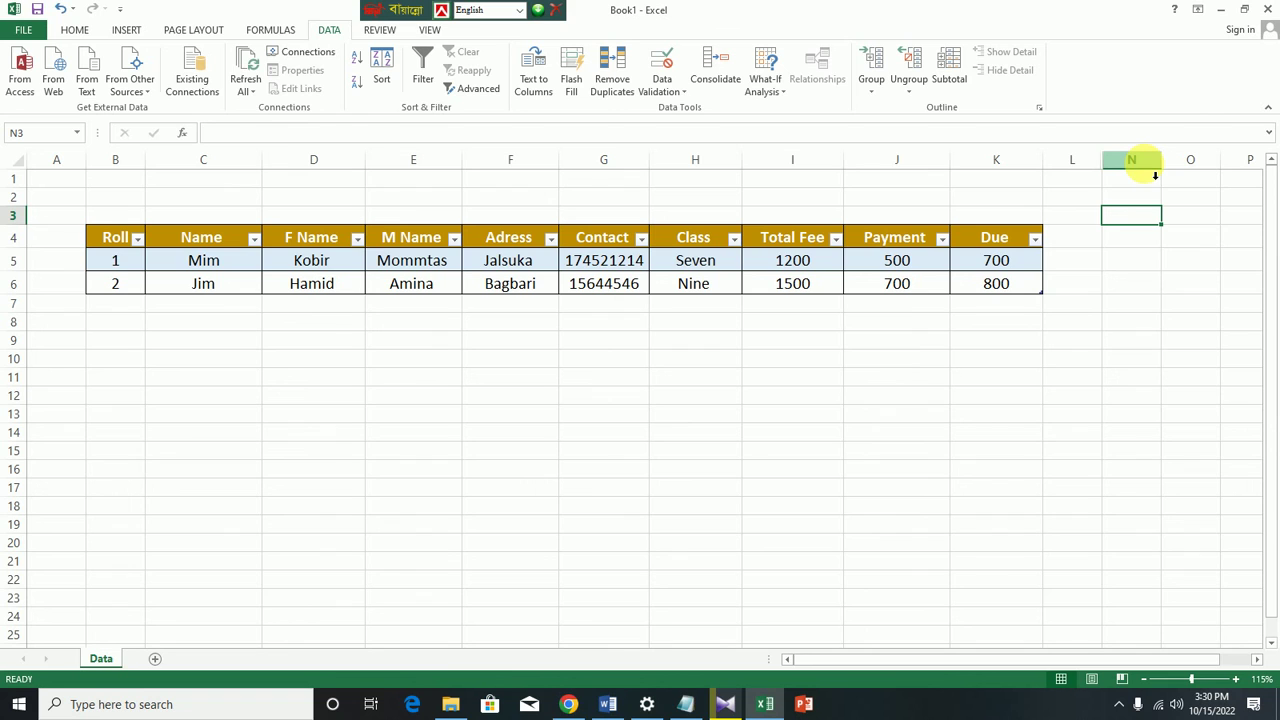
pyautogui.moveTo(1085, 162); pyautogui.dragTo(1142, 163)
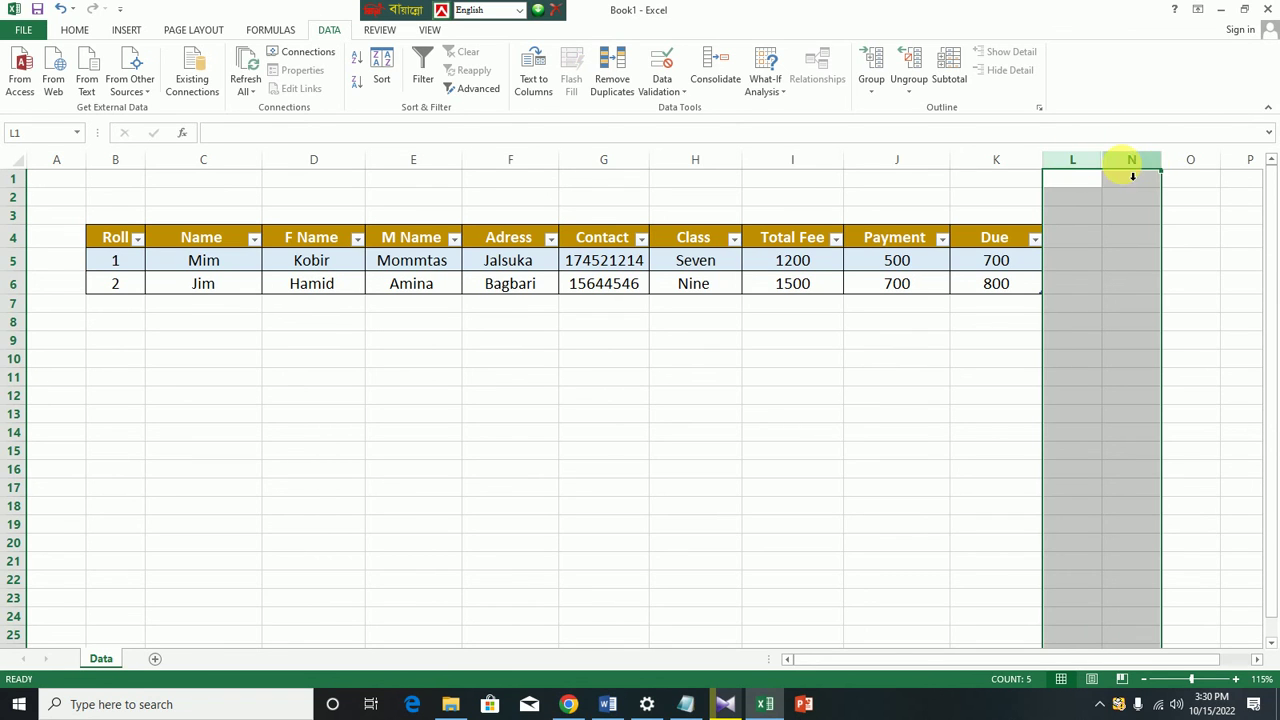
pyautogui.rightClick(1093, 172)
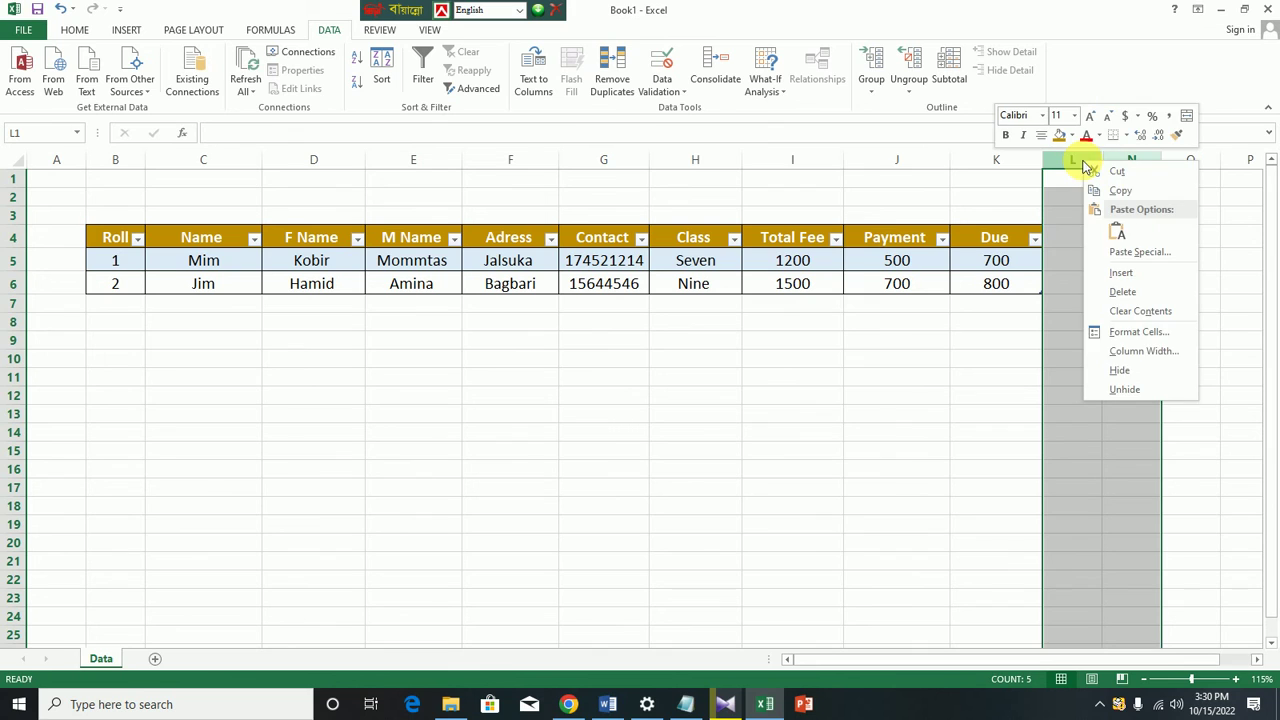
pyautogui.click(1127, 392)
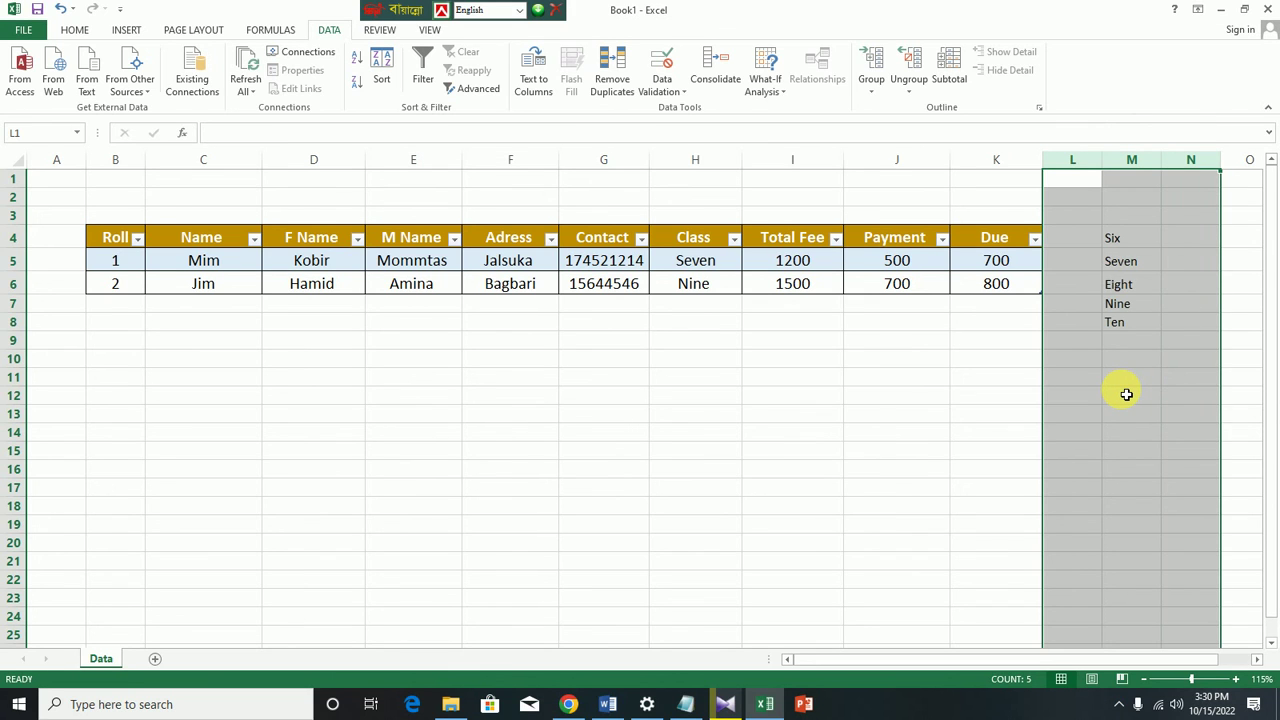
pyautogui.click(960, 512)
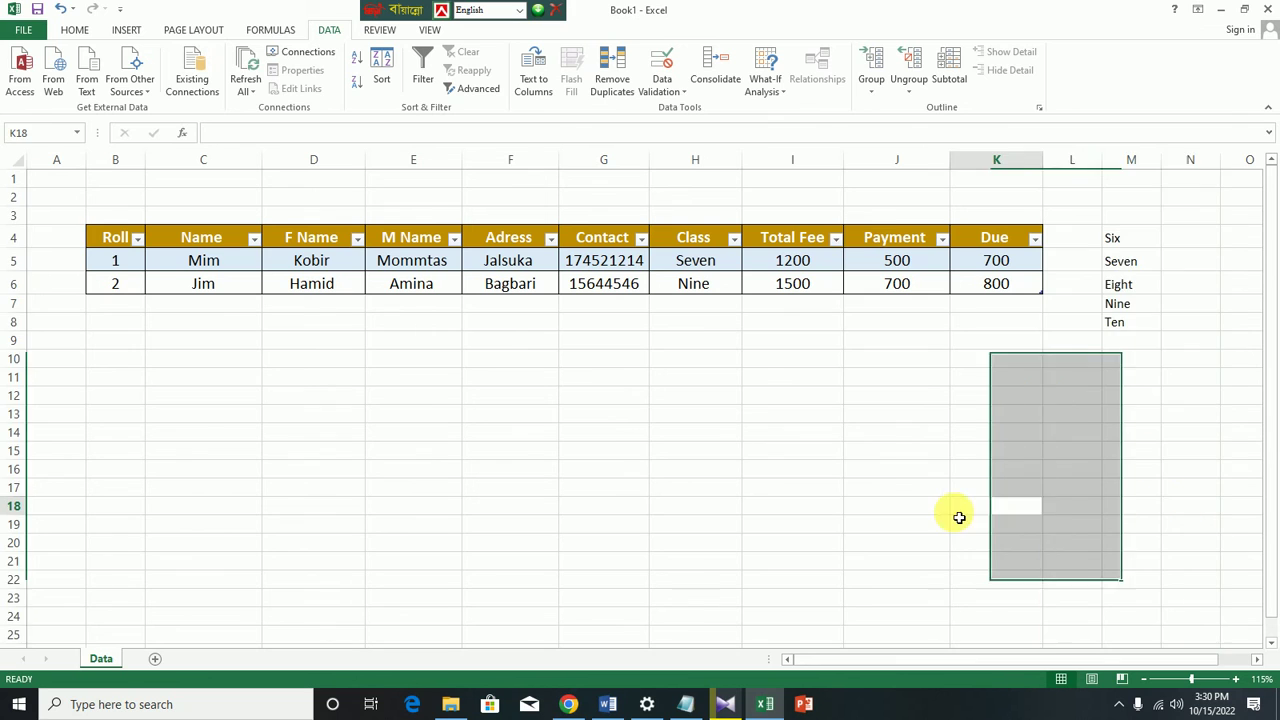
# Step: Hide the Six–Ten class list column M again and deselect it
pyautogui.click(1131, 163)
pyautogui.rightClick(1131, 163)
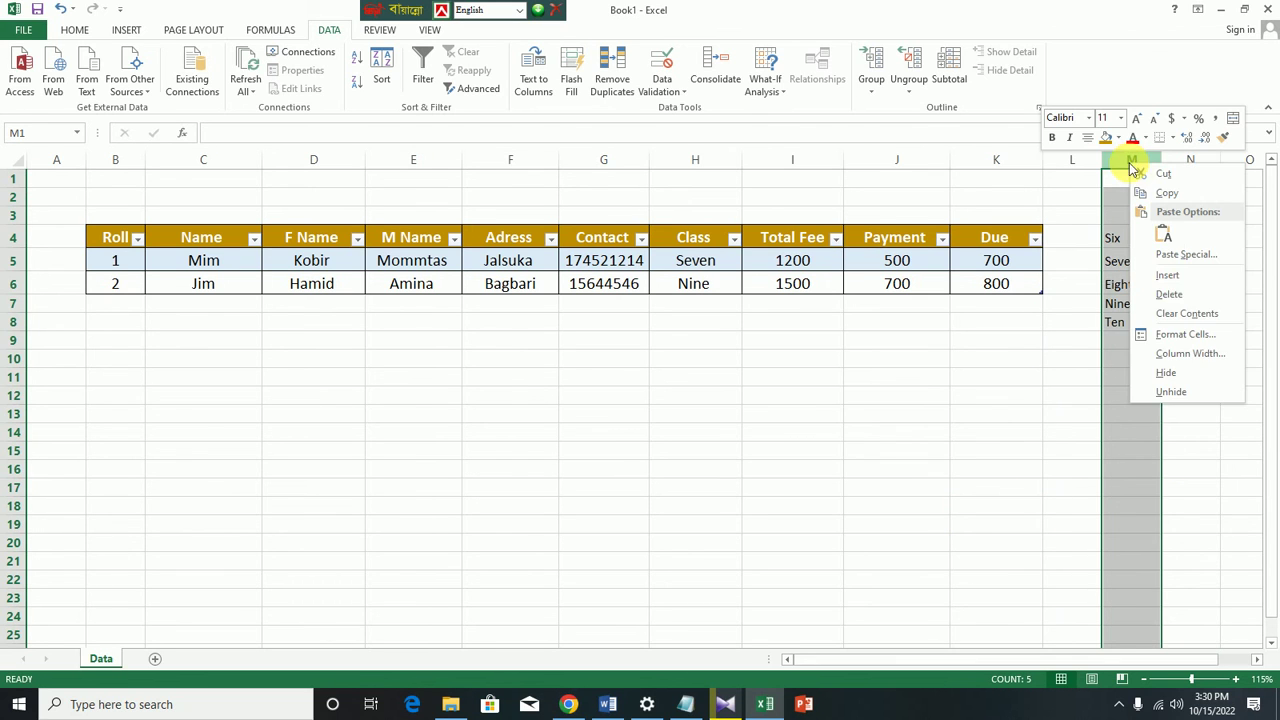
pyautogui.click(1188, 374)
pyautogui.click(1071, 450)
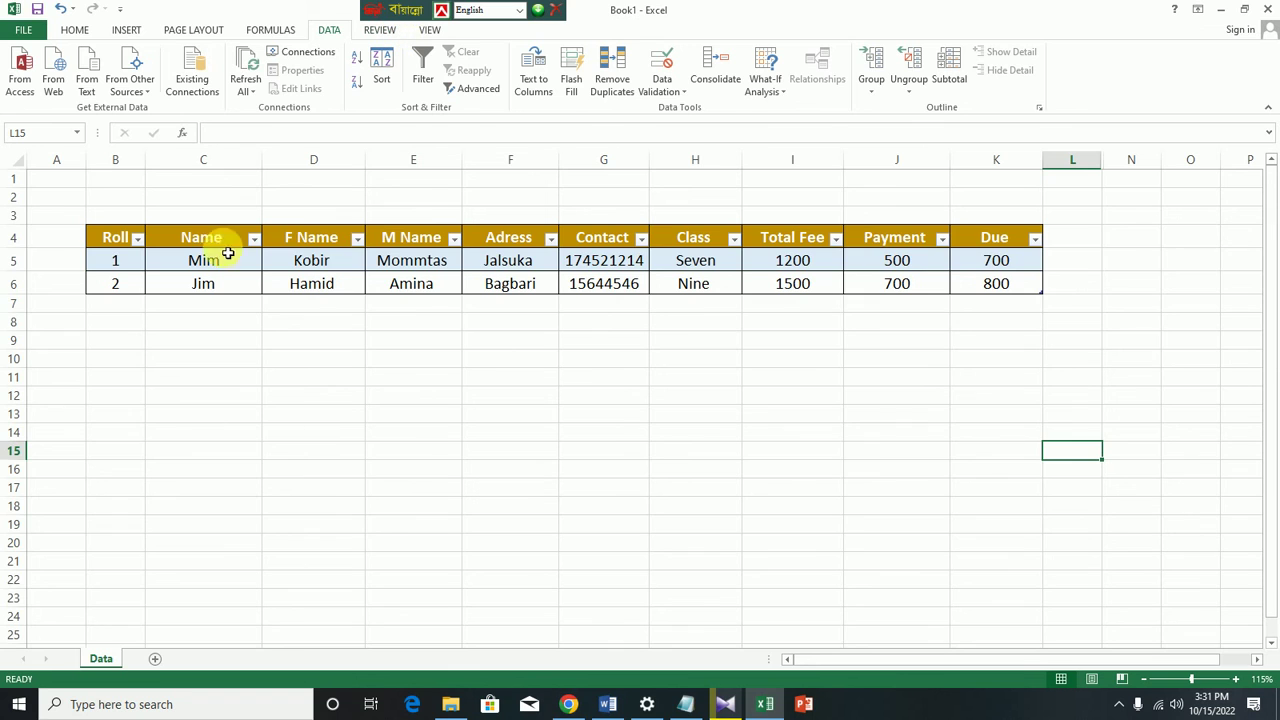
# Step: Freeze panes at O5 so header rows 1–4 stay fixed, then scroll to verify
pyautogui.scroll(-3, 419, 450)
pyautogui.scroll(3, 430, 455)
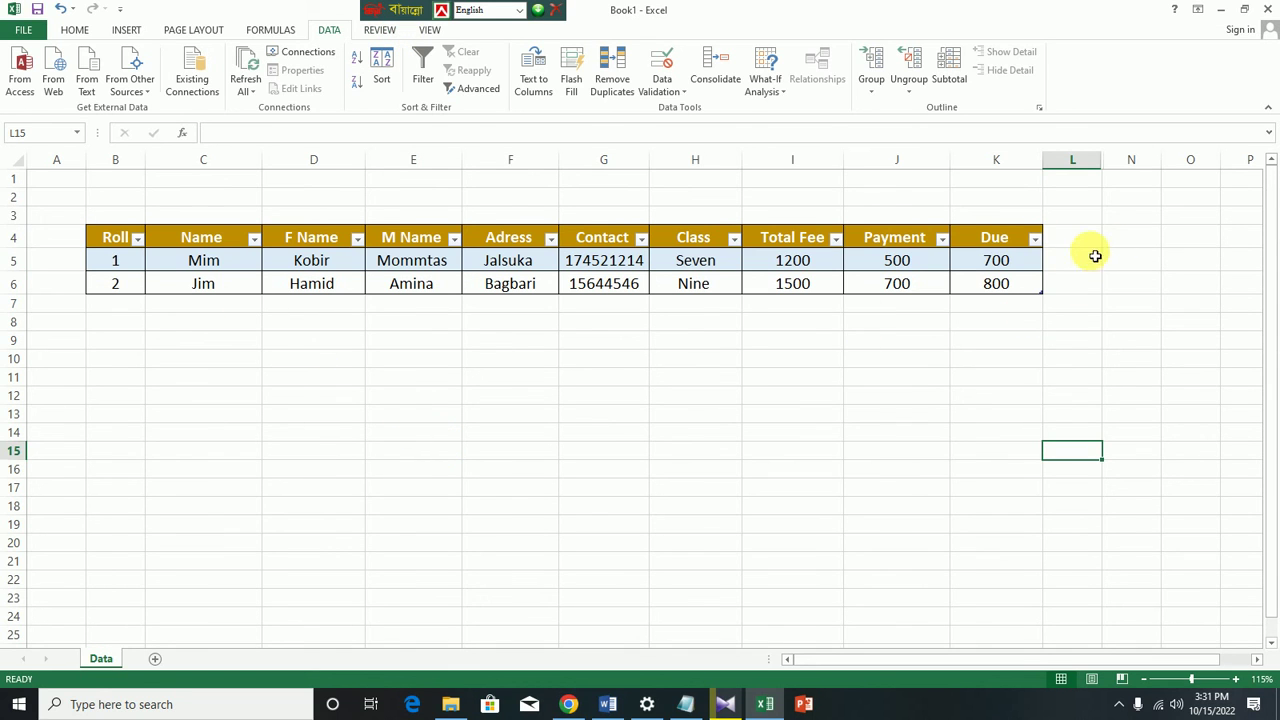
pyautogui.click(1191, 263)
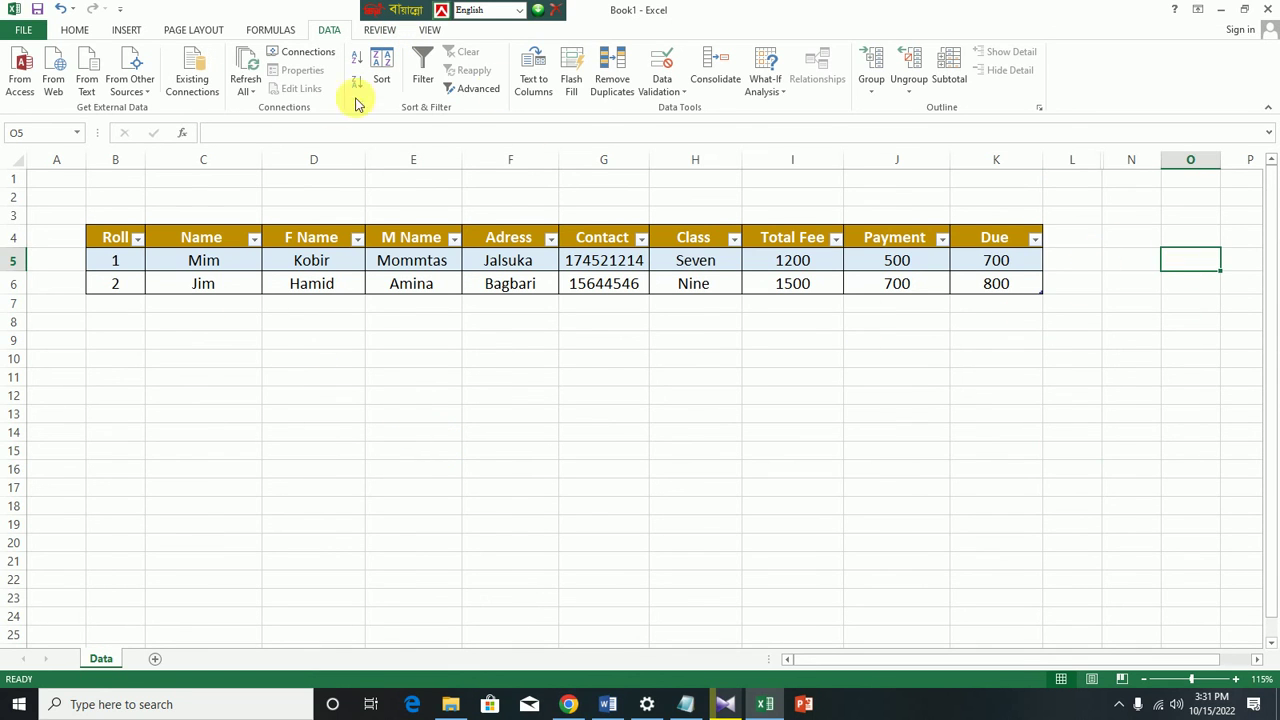
pyautogui.click(379, 30)
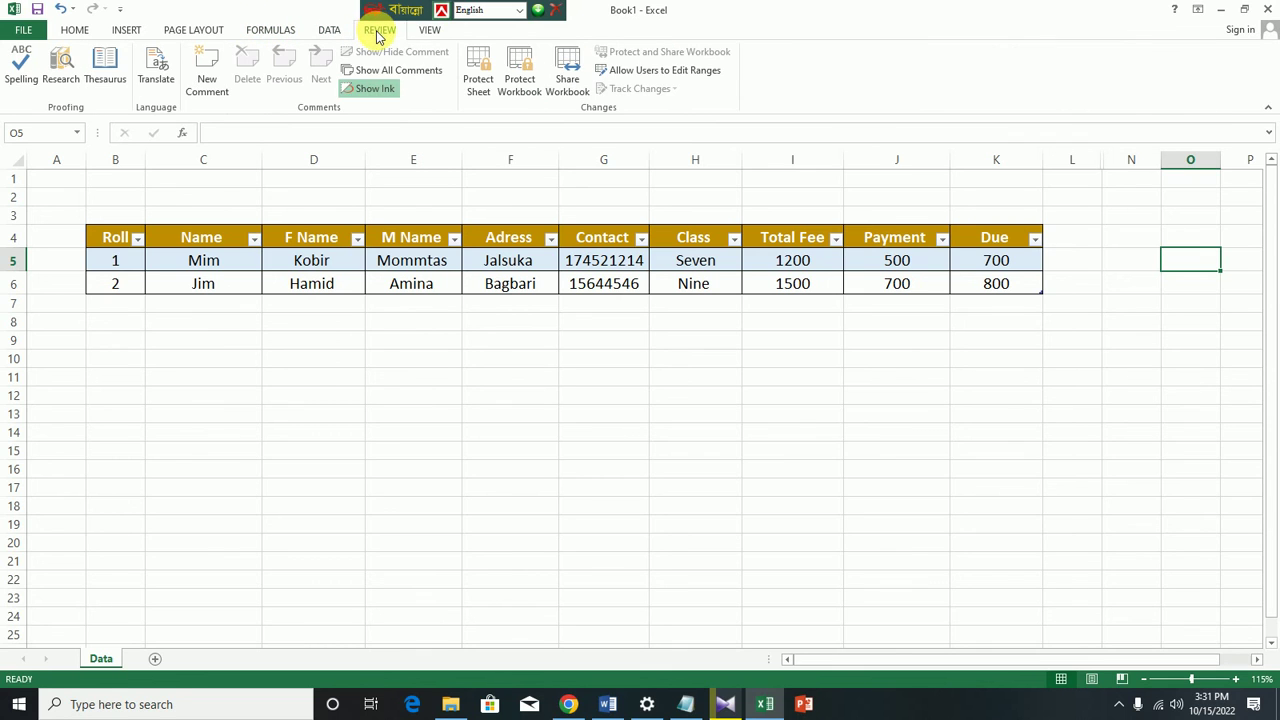
pyautogui.click(430, 30)
pyautogui.click(530, 78)
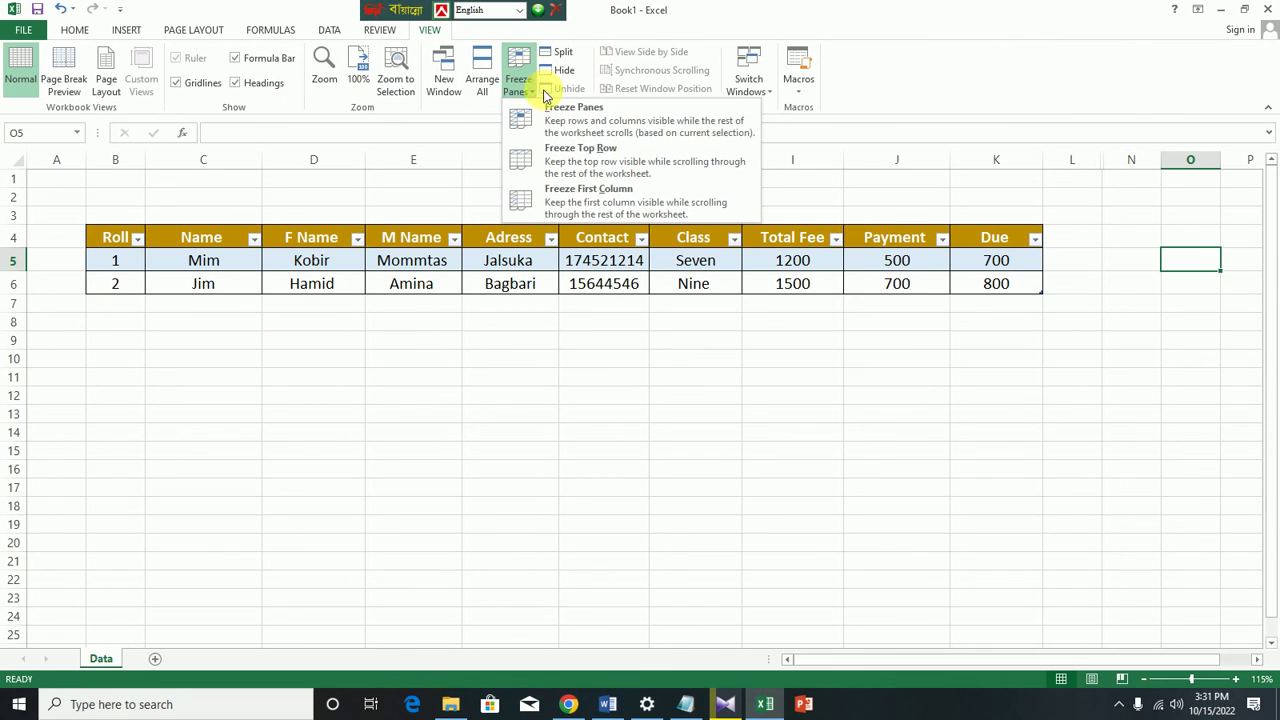
pyautogui.click(560, 112)
pyautogui.scroll(-4, 523, 480)
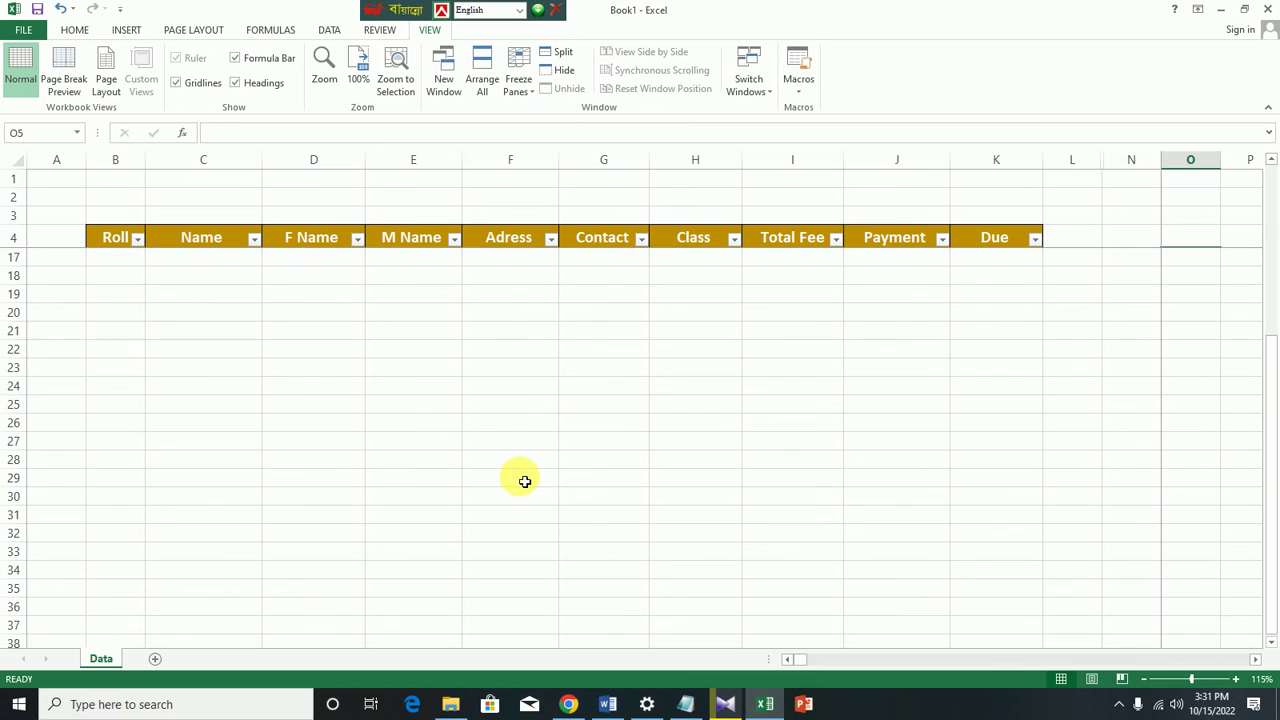
pyautogui.scroll(4, 511, 494)
pyautogui.scroll(-1, 495, 510)
pyautogui.scroll(1, 490, 514)
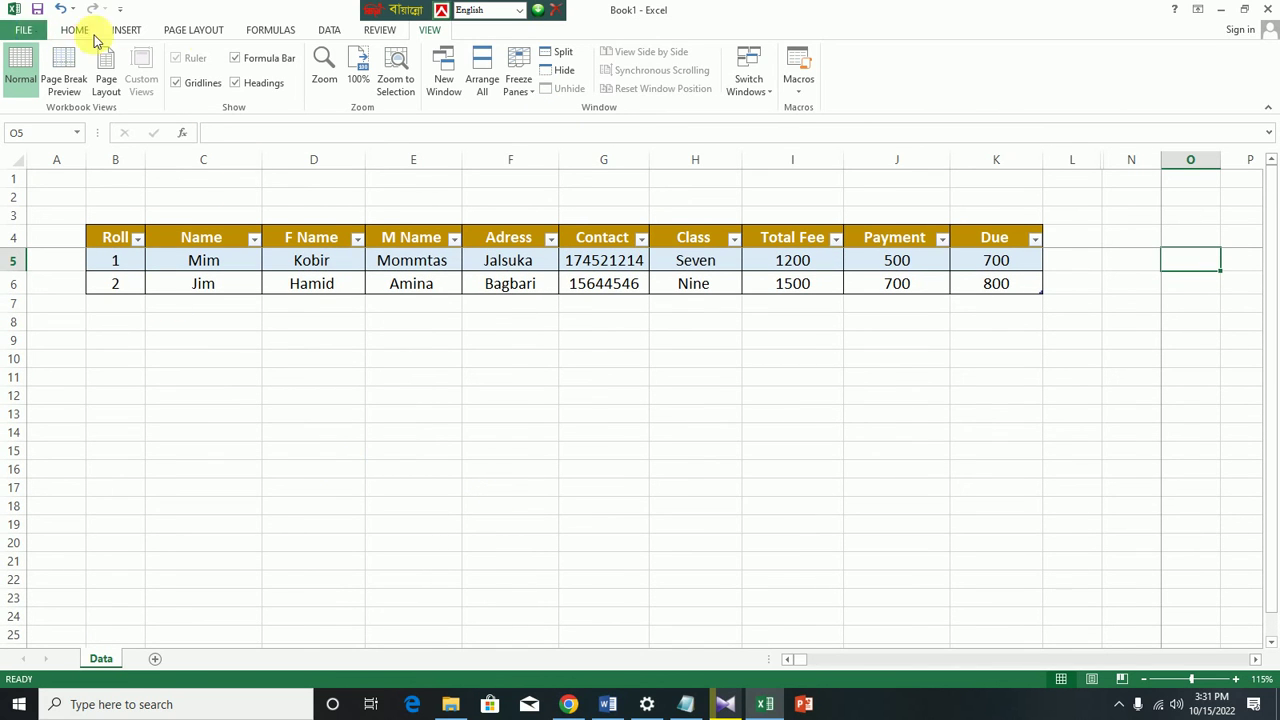
# Step: Turn off gridlines and headings, toggling the formula bar off and back on
pyautogui.click(192, 84)
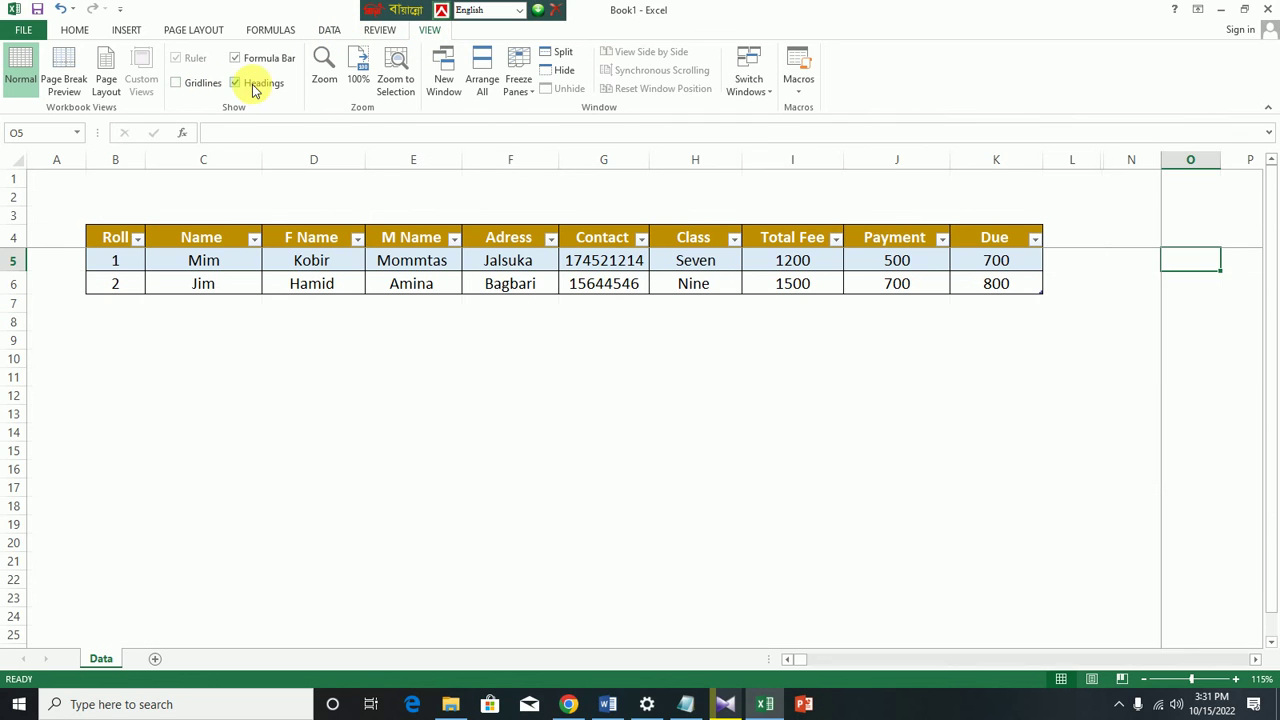
pyautogui.click(248, 85)
pyautogui.click(266, 62)
pyautogui.click(516, 344)
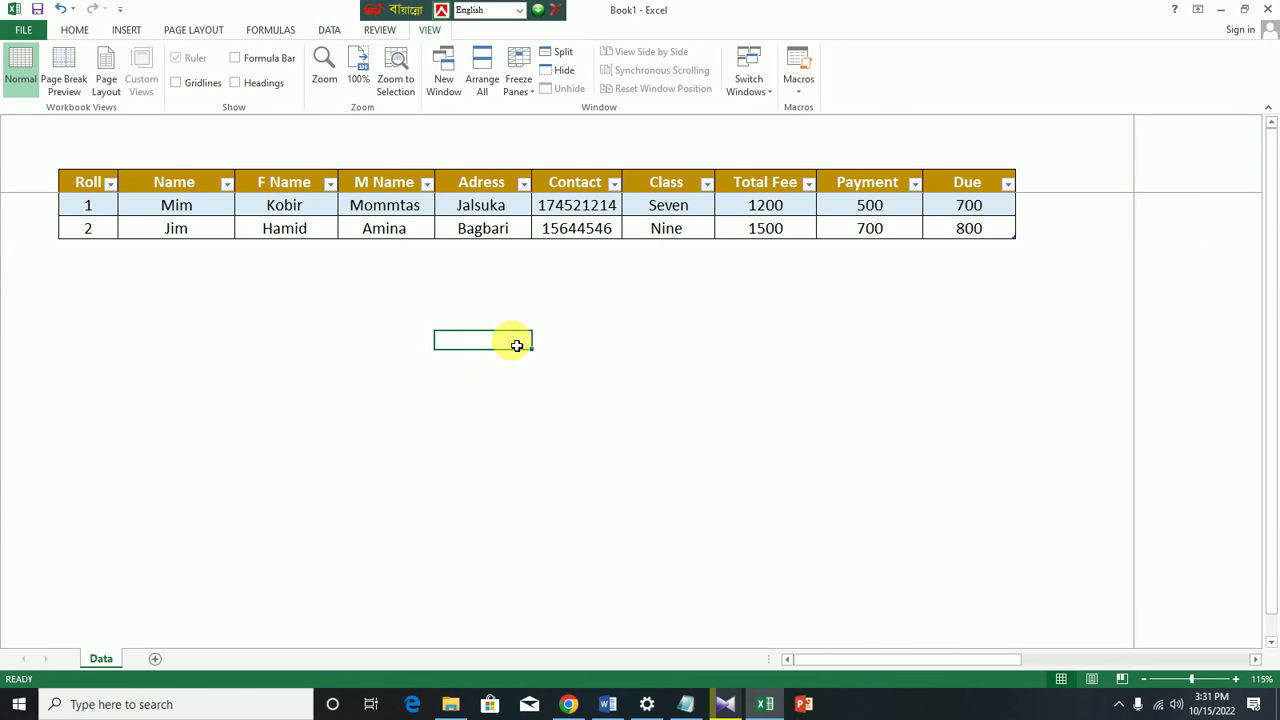
pyautogui.scroll(-1, 566, 458)
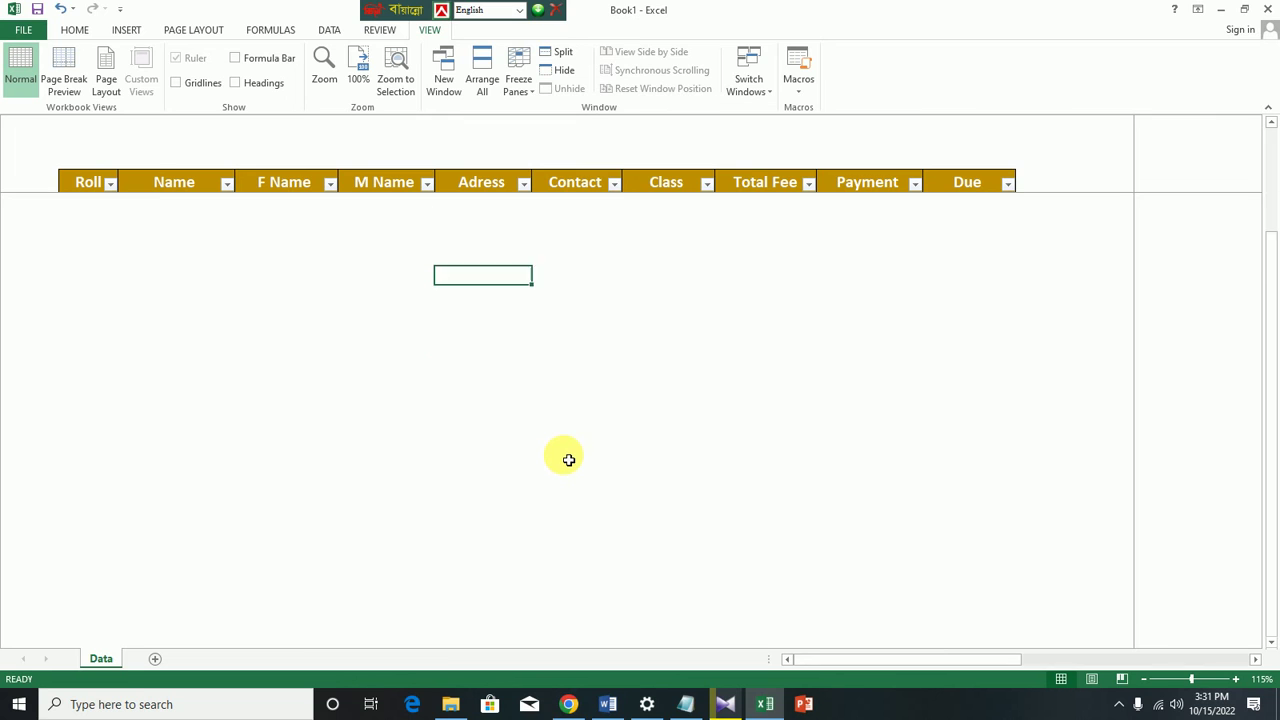
pyautogui.scroll(1, 568, 458)
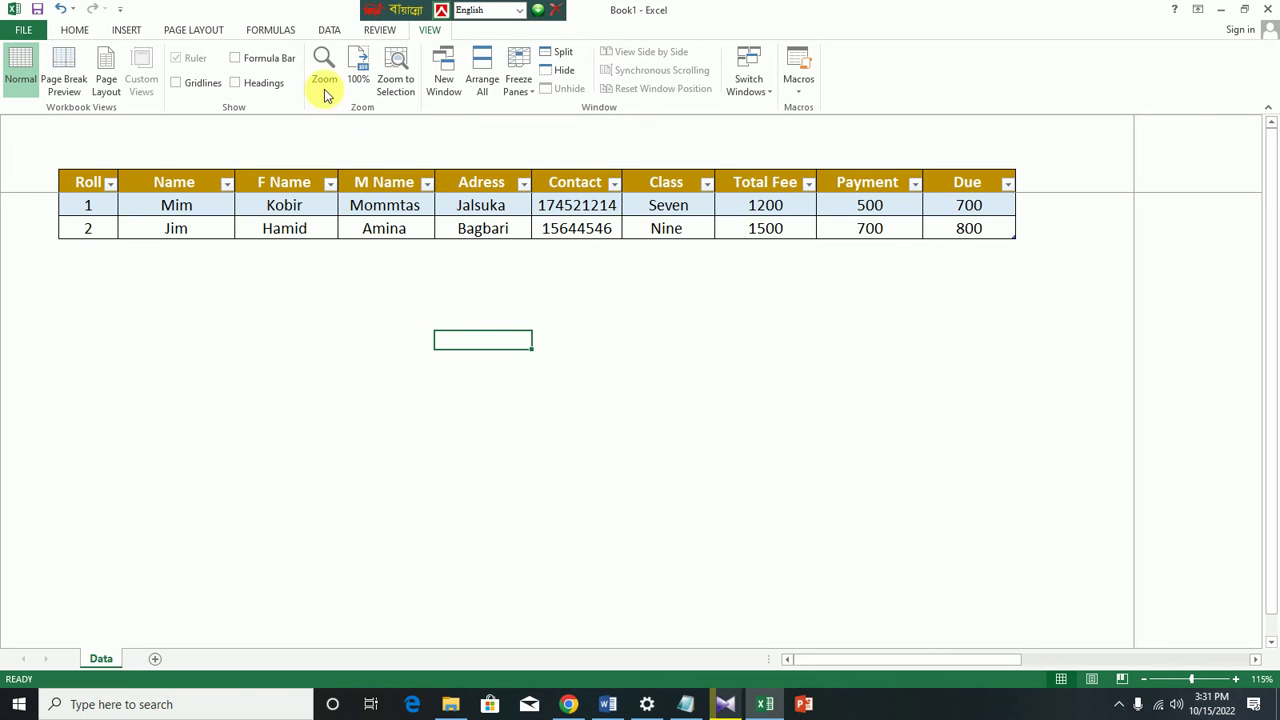
pyautogui.click(265, 60)
pyautogui.scroll(-2, 520, 320)
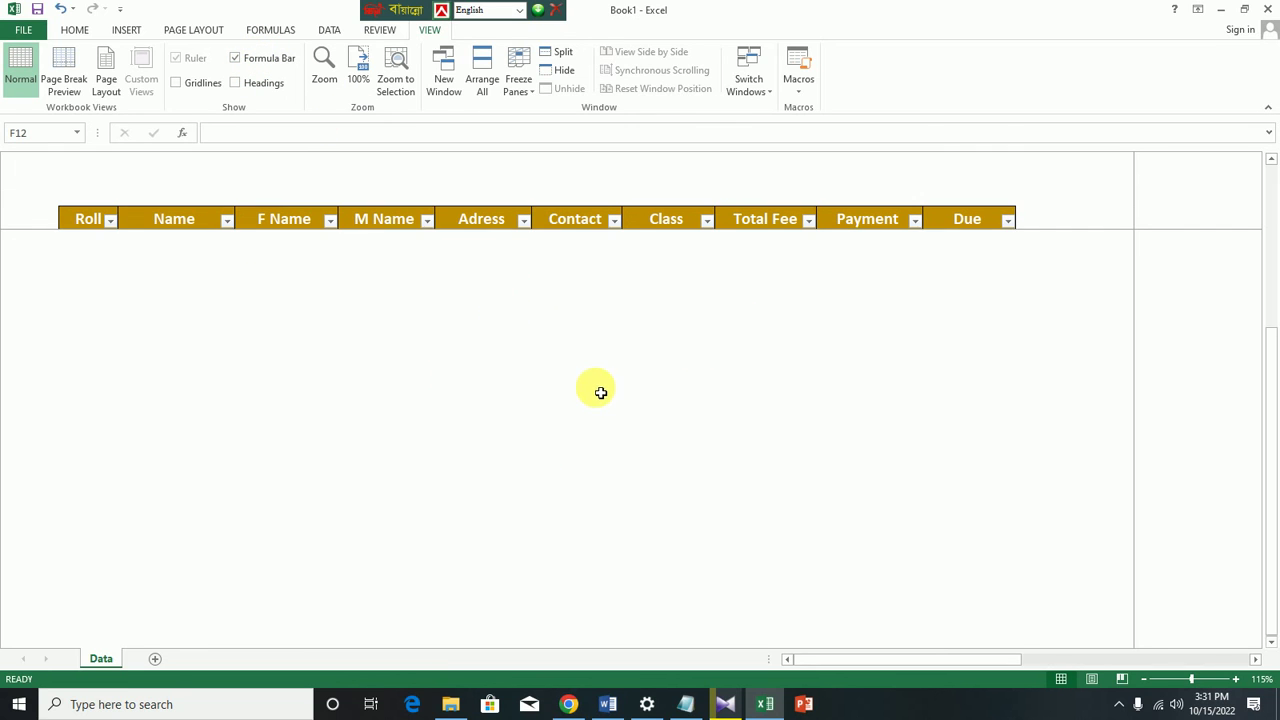
pyautogui.scroll(2, 578, 410)
# Step: Enter kkk in the Name cell below the table to add a third row
pyautogui.click(157, 289)
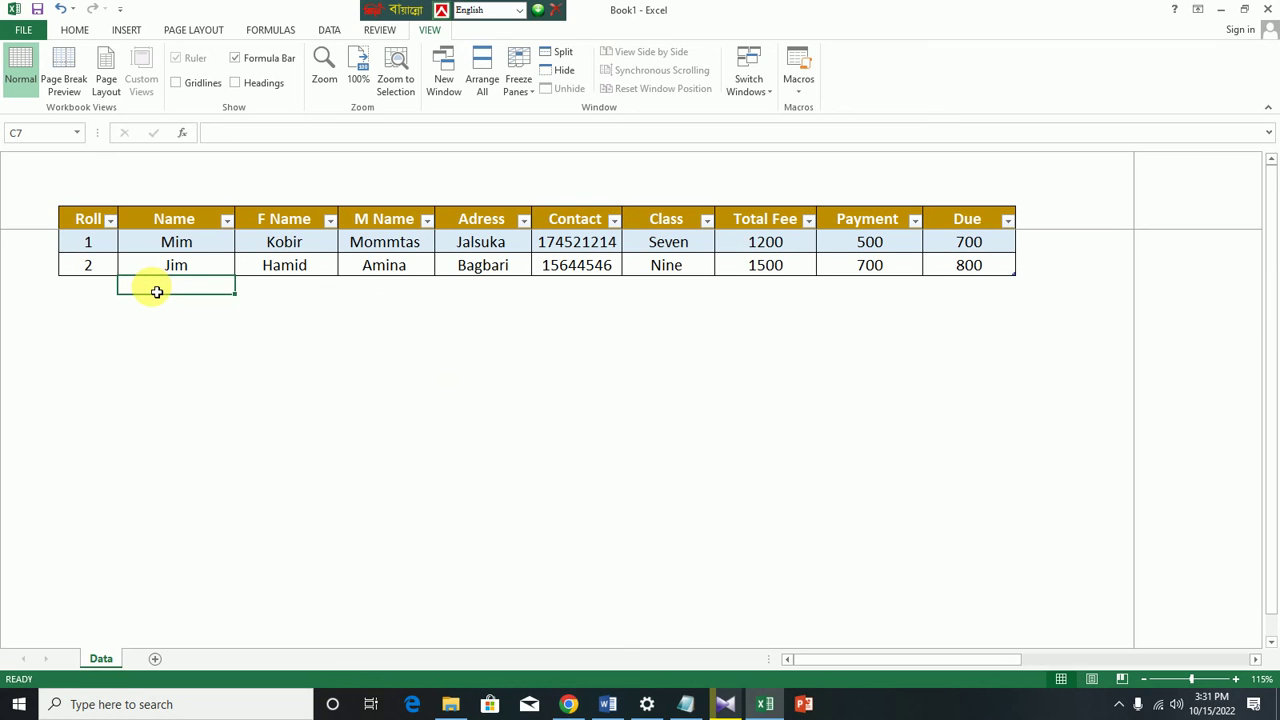
pyautogui.write('kkk')
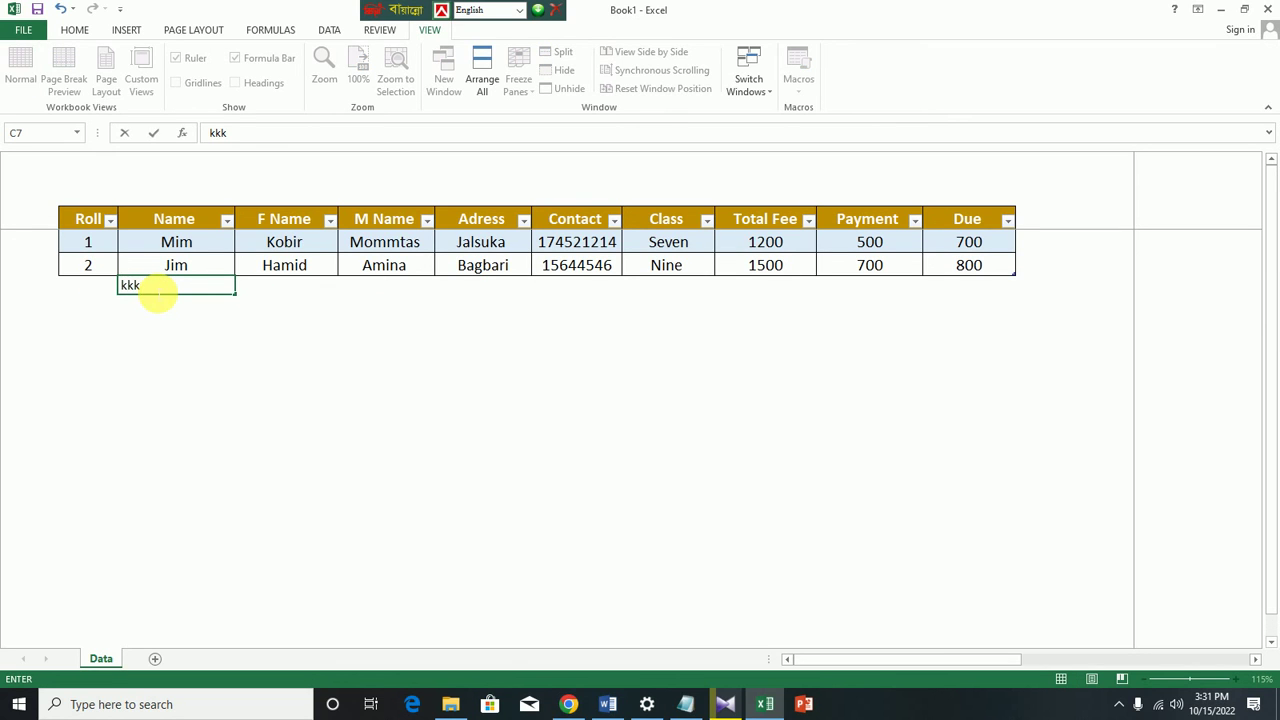
pyautogui.press('Return')
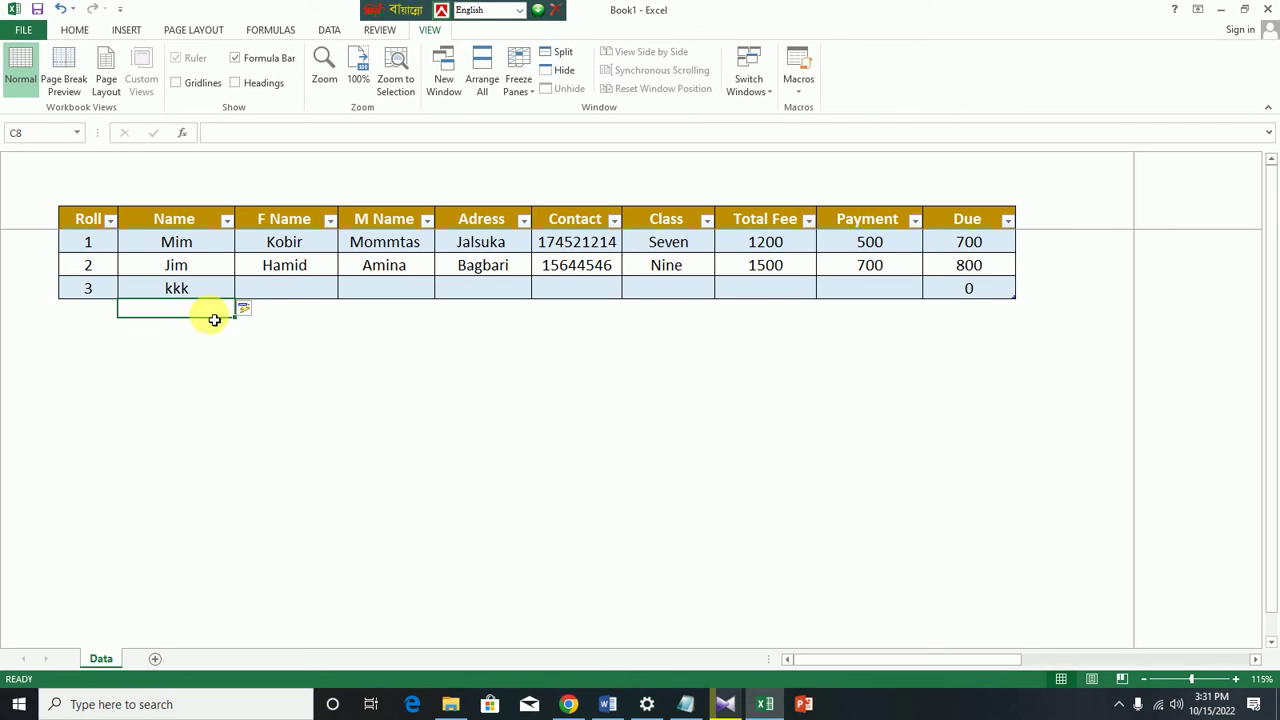
# Step: Fill row 3's father's and mother's names, address and contact number with placeholder text
pyautogui.click(271, 295)
pyautogui.write('dsdsf')
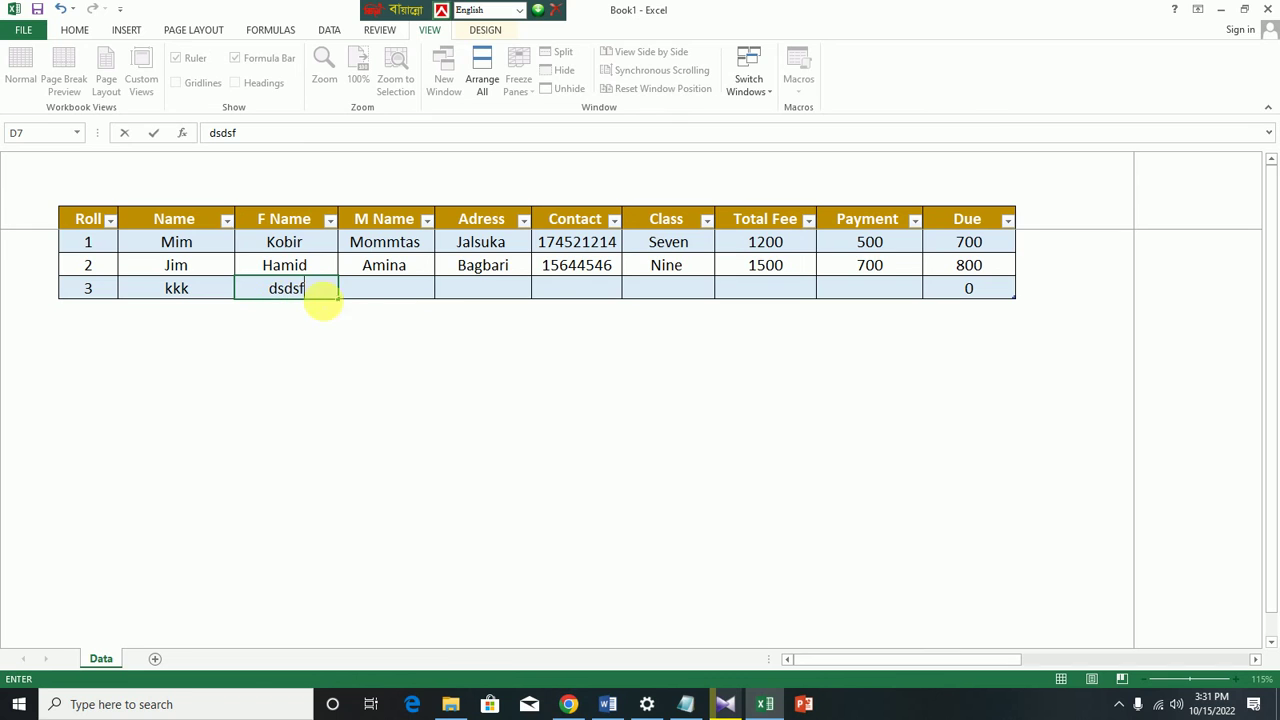
pyautogui.click(418, 288)
pyautogui.write('ff')
pyautogui.click(510, 290)
pyautogui.write('fdgdfg')
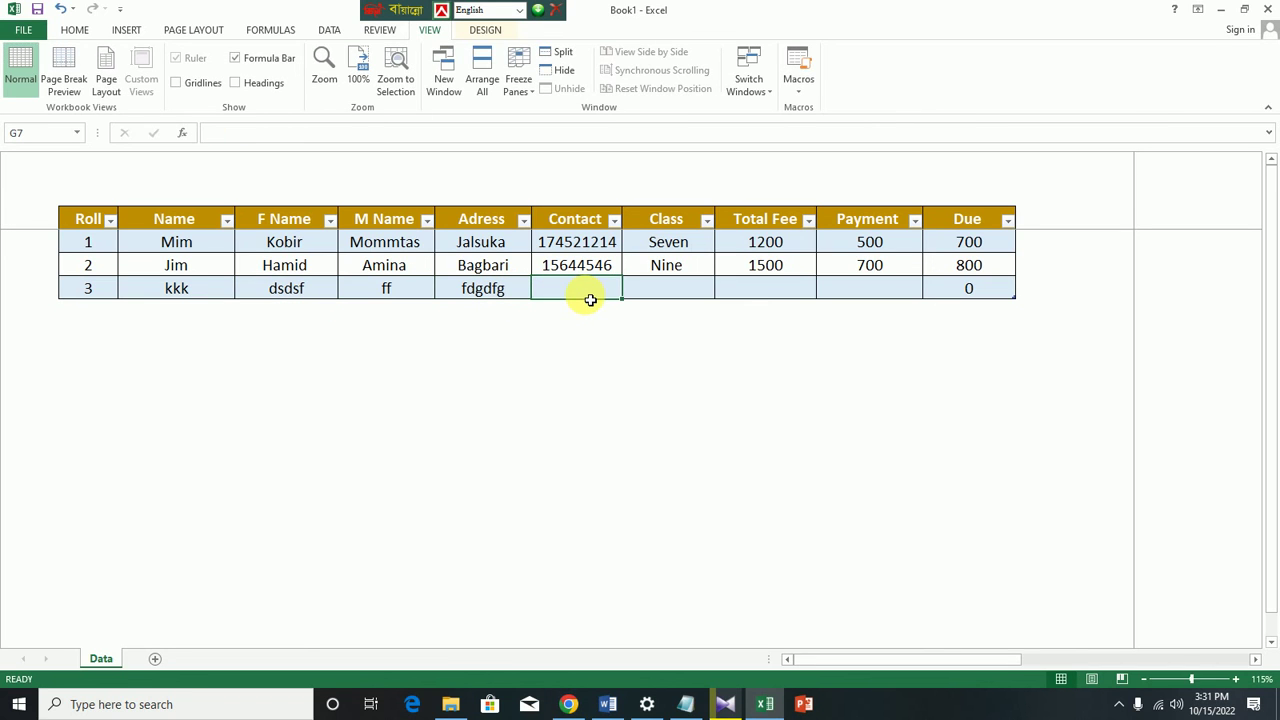
pyautogui.click(589, 297)
pyautogui.write('456')
# Step: Set row 3's Class to Nine, Total Fee to 1500 and Payment to 800
pyautogui.click(669, 290)
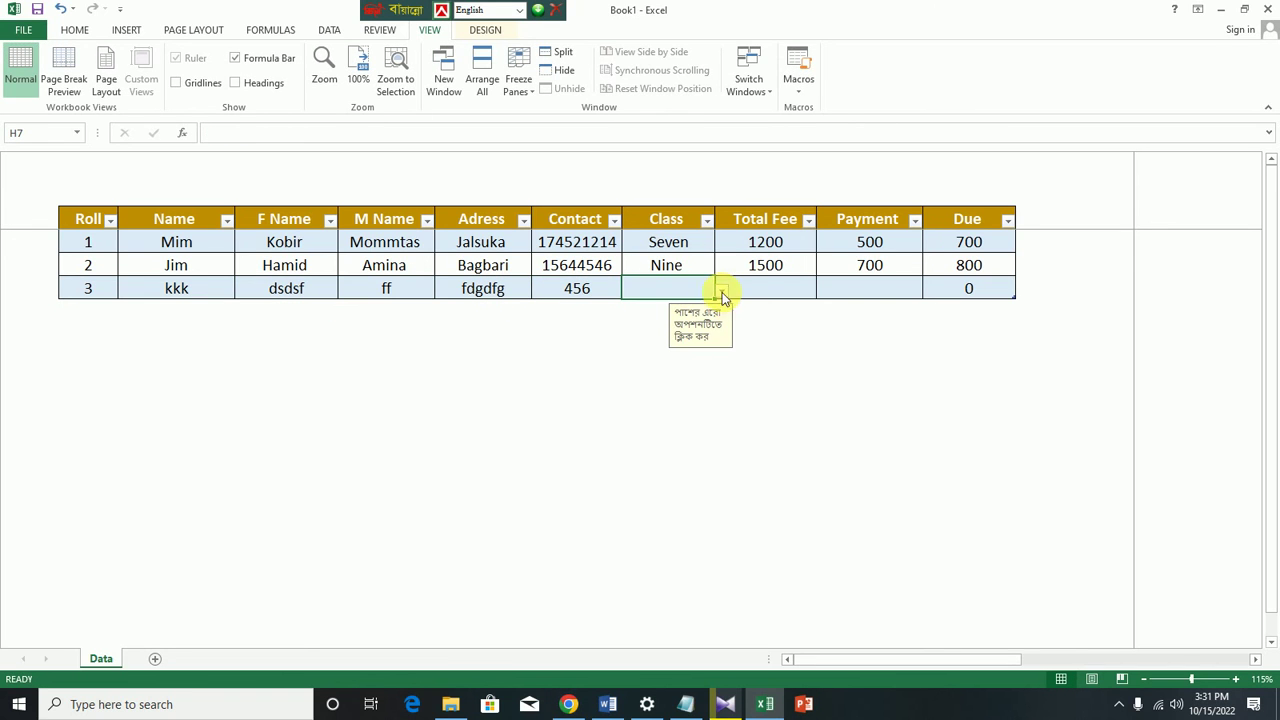
pyautogui.click(721, 290)
pyautogui.click(630, 342)
pyautogui.click(786, 283)
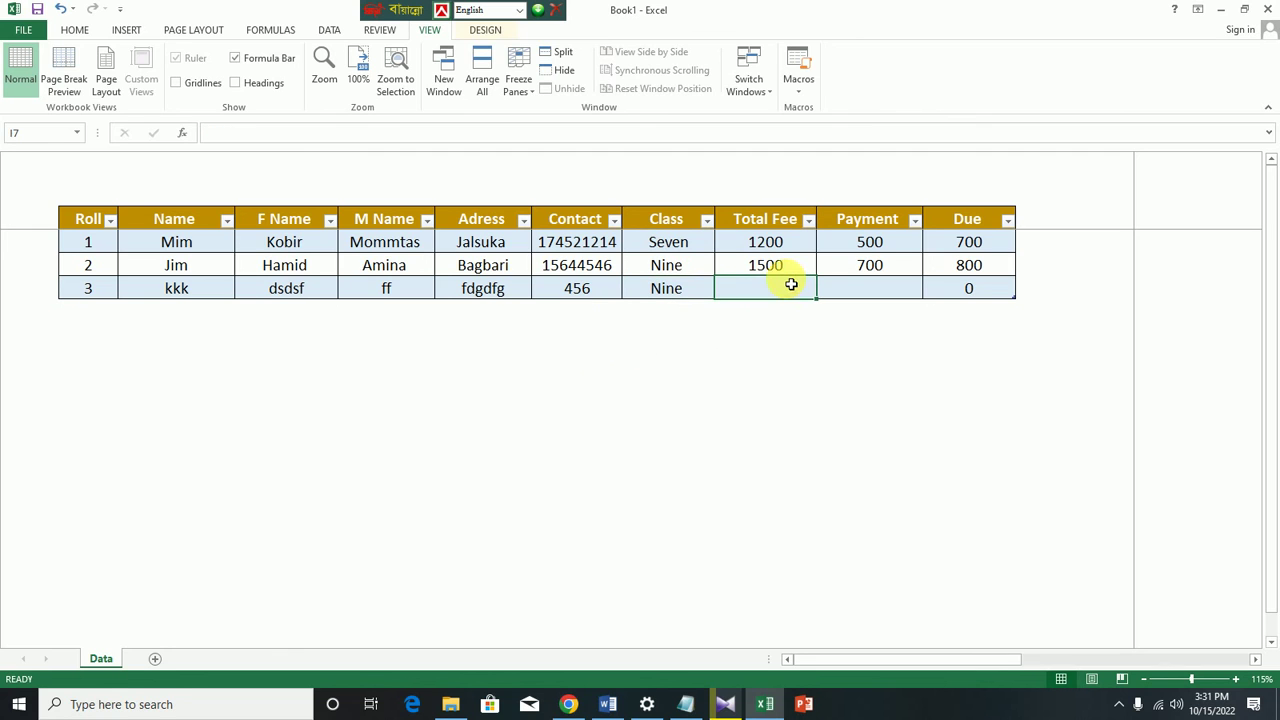
pyautogui.write('1500')
pyautogui.click(792, 399)
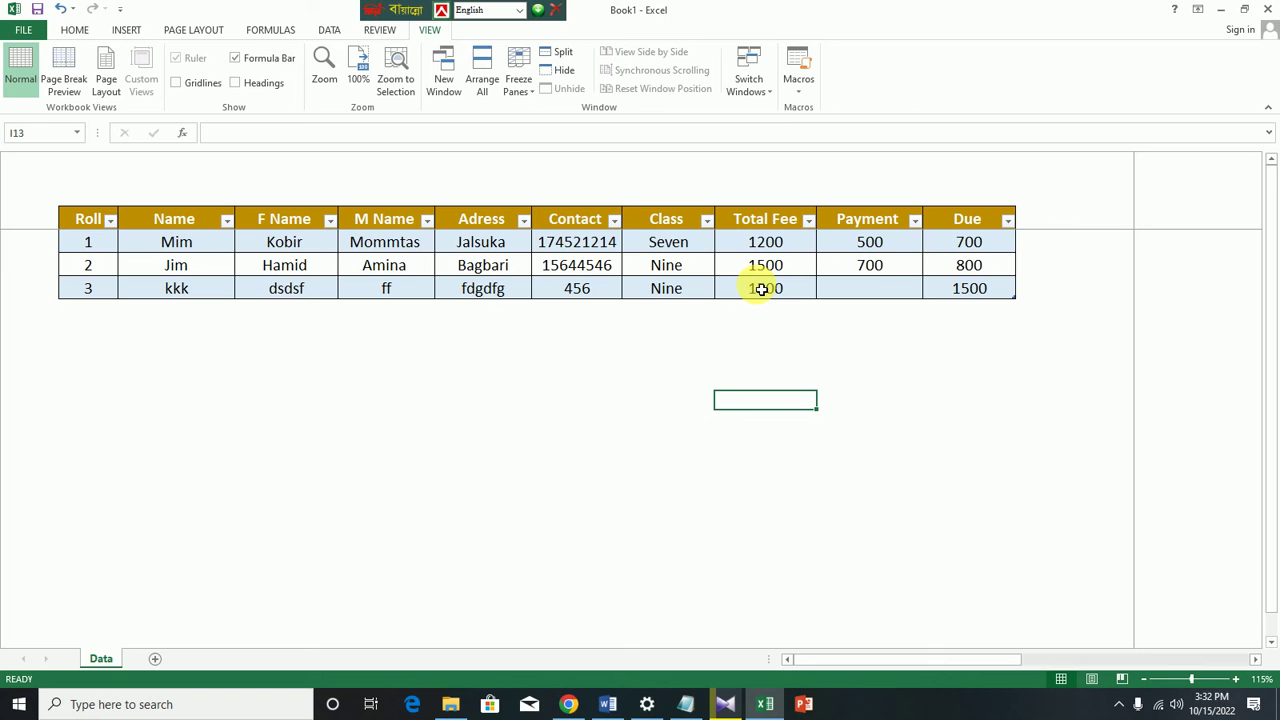
pyautogui.click(876, 296)
pyautogui.write('800')
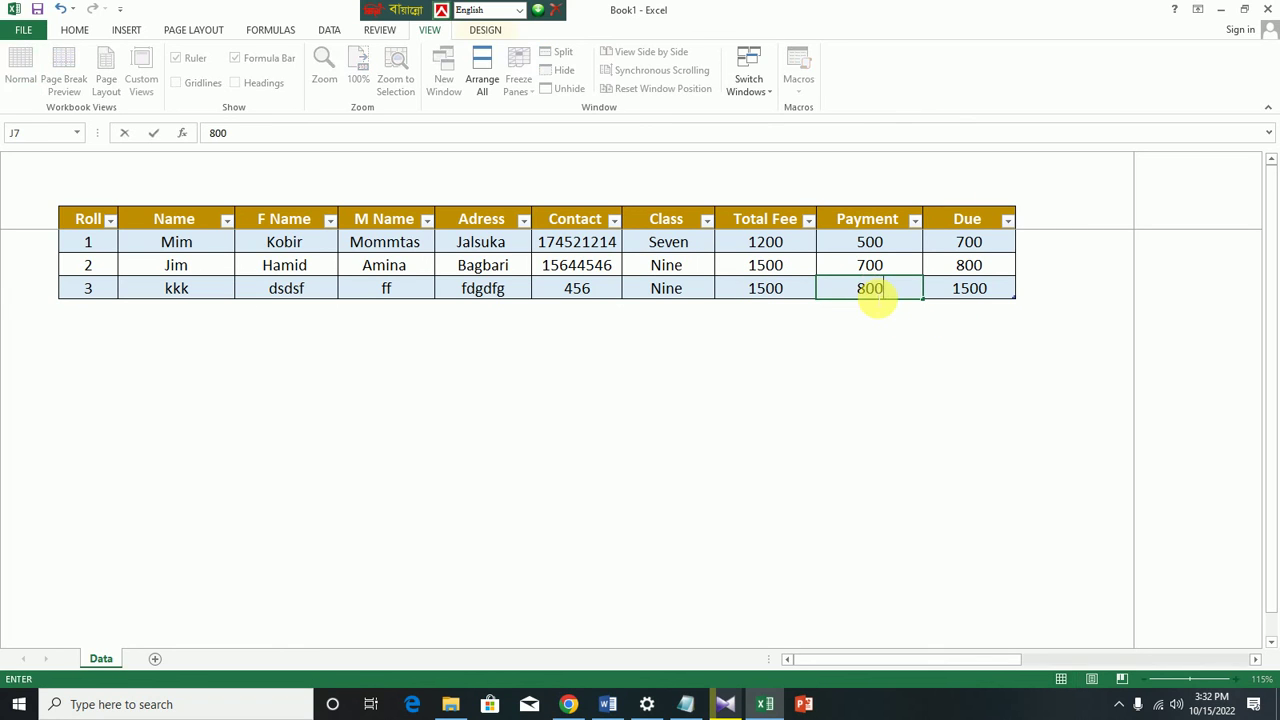
pyautogui.click(906, 440)
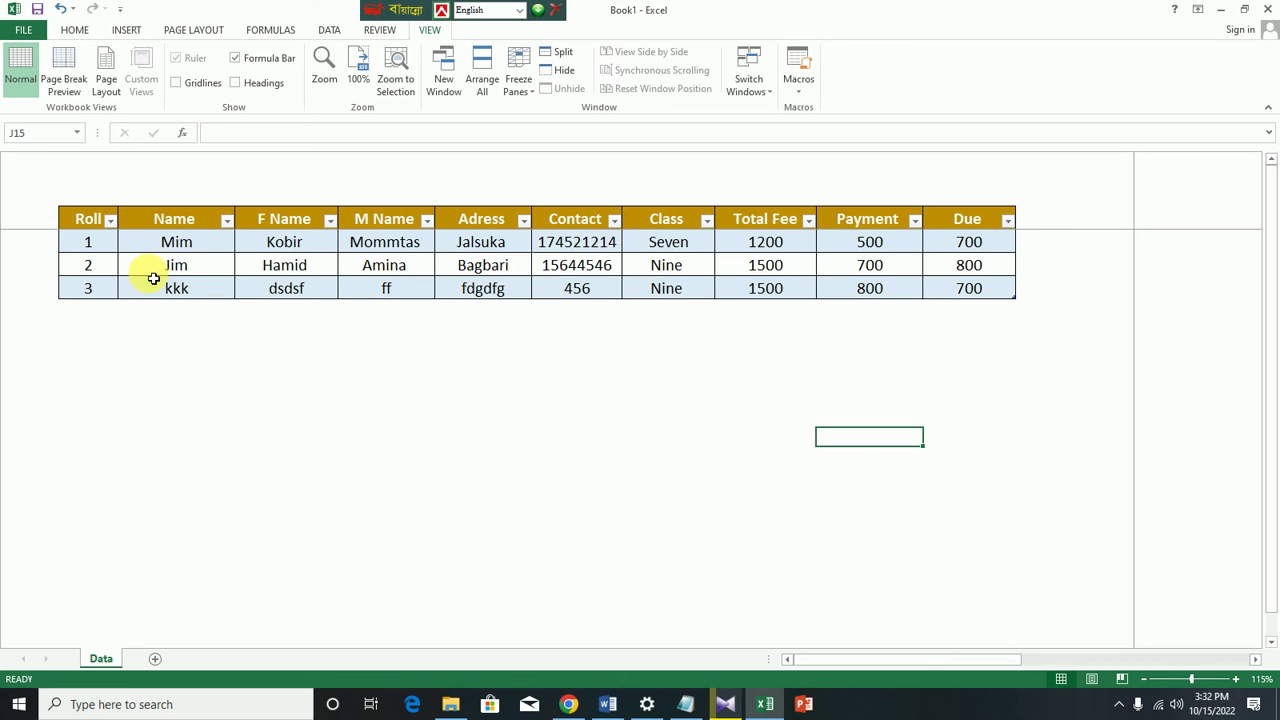
# Step: Insert a new blank worksheet, Sheet3, beside the Data sheet tab
pyautogui.click(153, 660)
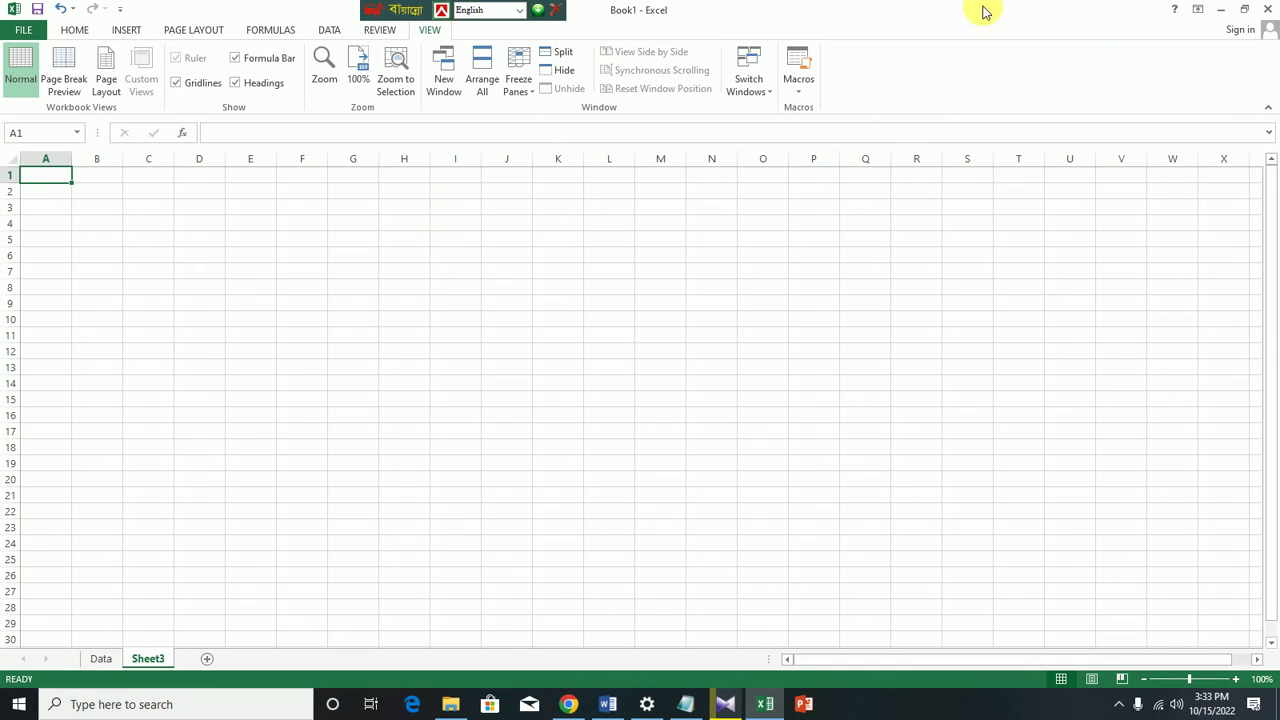
# Step: Link D5 to the Data table's Name header with a formula and widen column D
pyautogui.moveTo(206, 245); pyautogui.dragTo(448, 452)
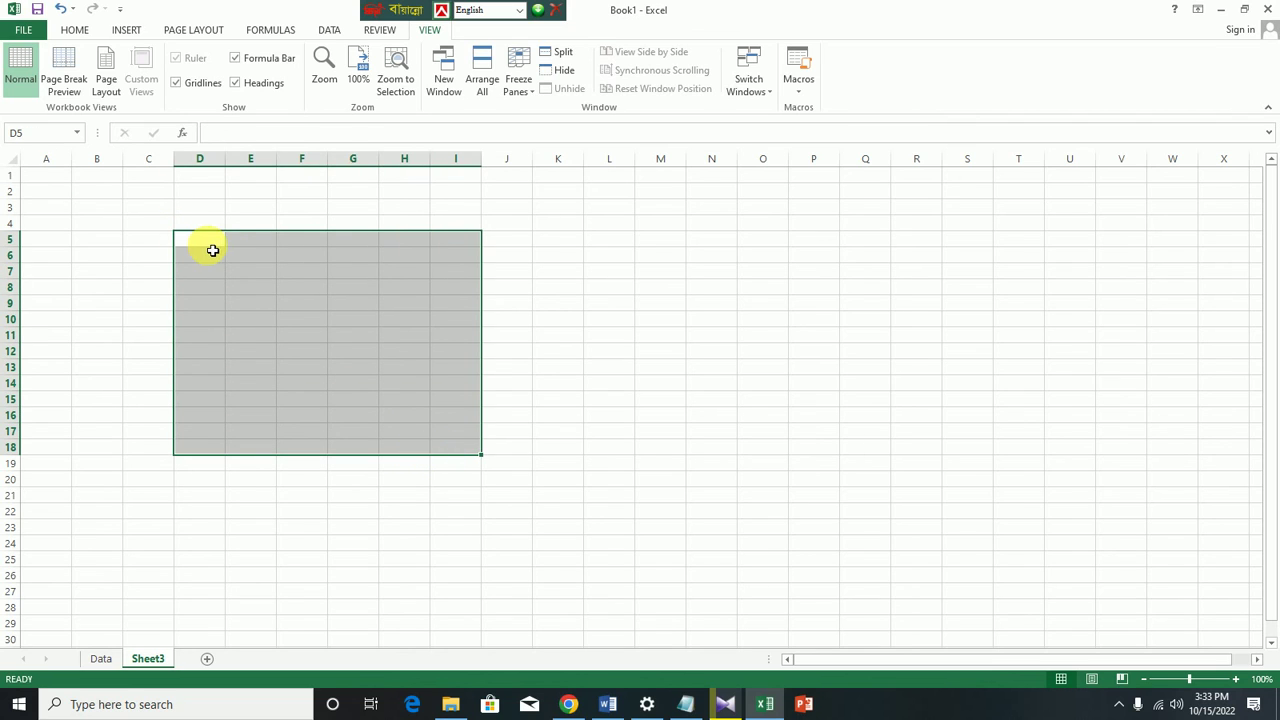
pyautogui.click(210, 243)
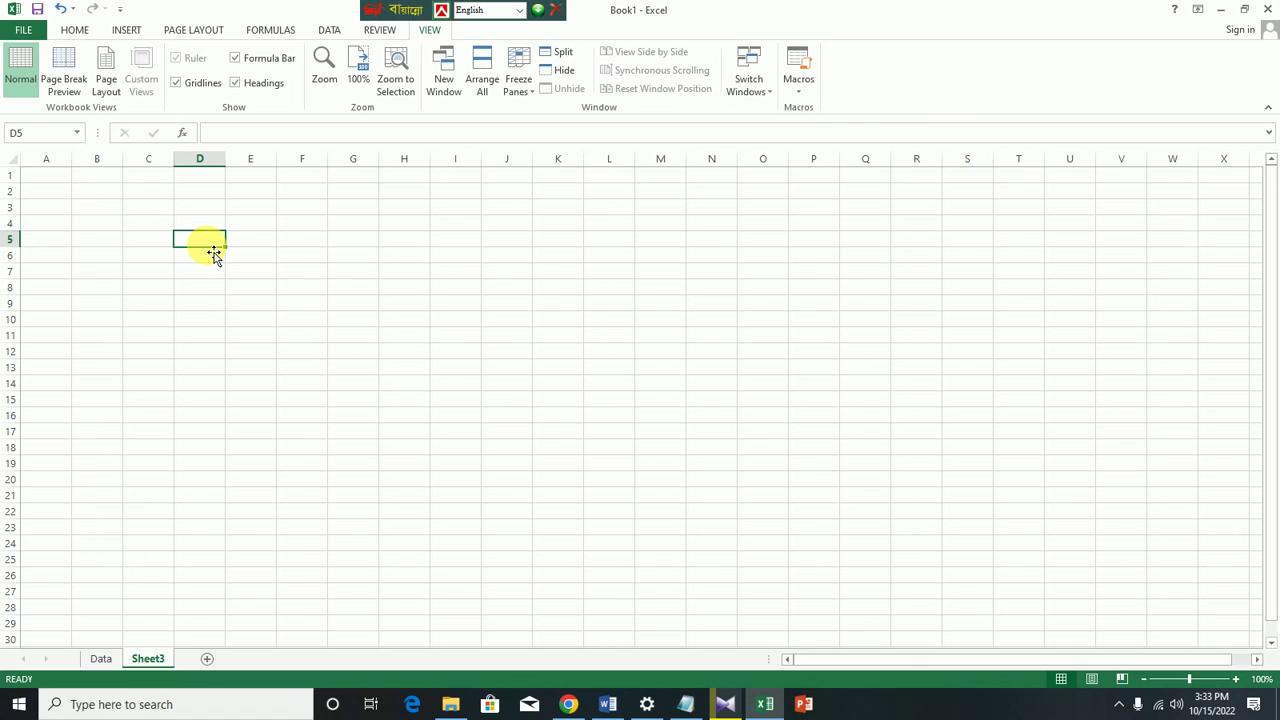
pyautogui.write('St')
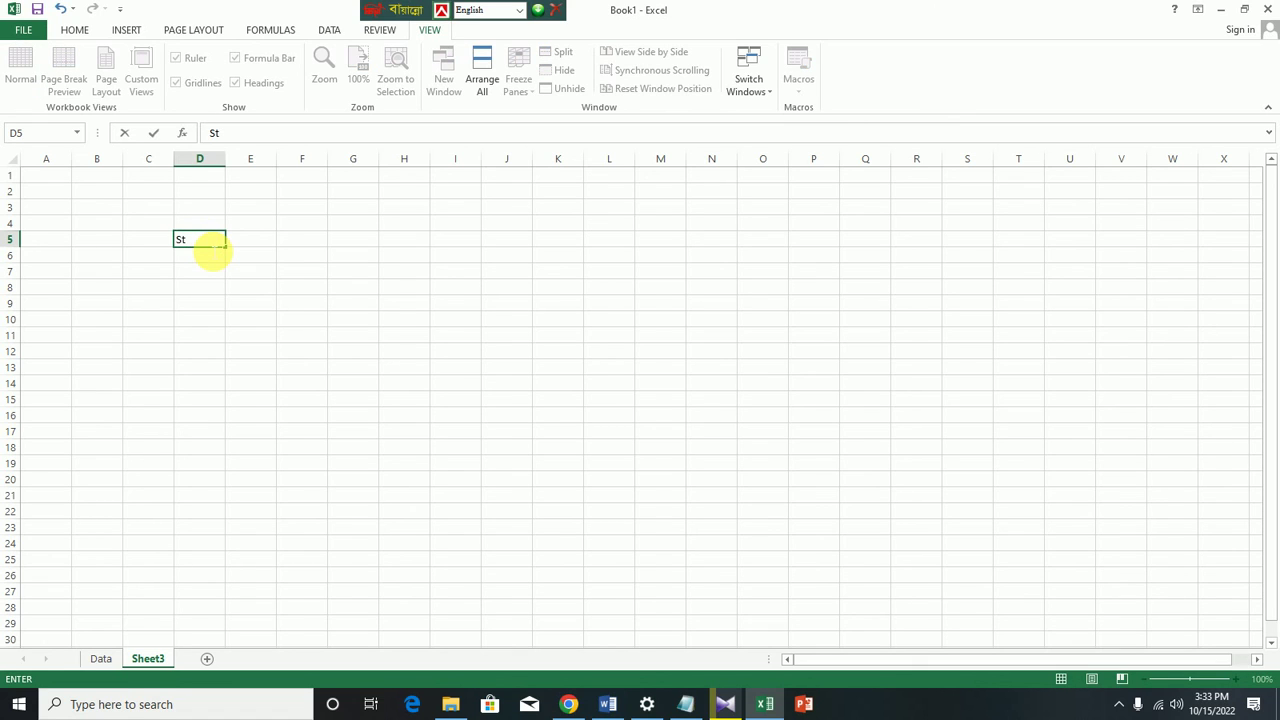
pyautogui.press('BackSpace')
pyautogui.press('BackSpace')
pyautogui.click(340, 305)
pyautogui.click(200, 240)
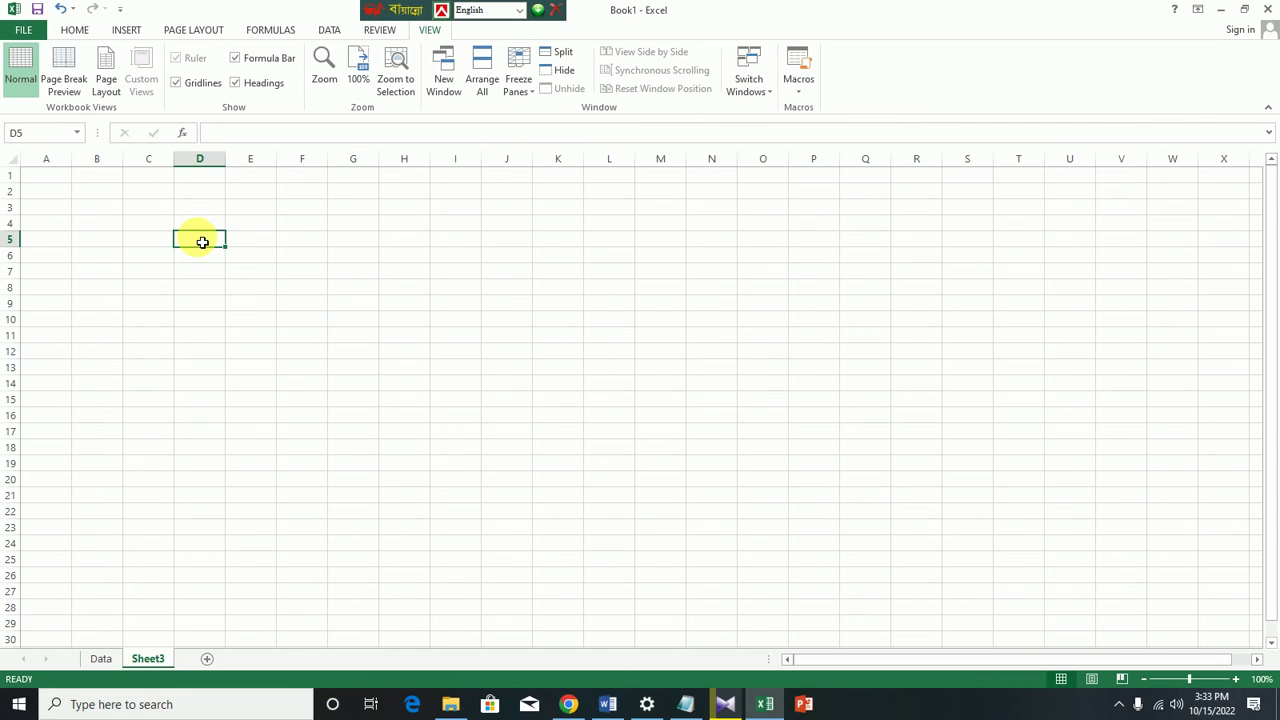
pyautogui.write('=')
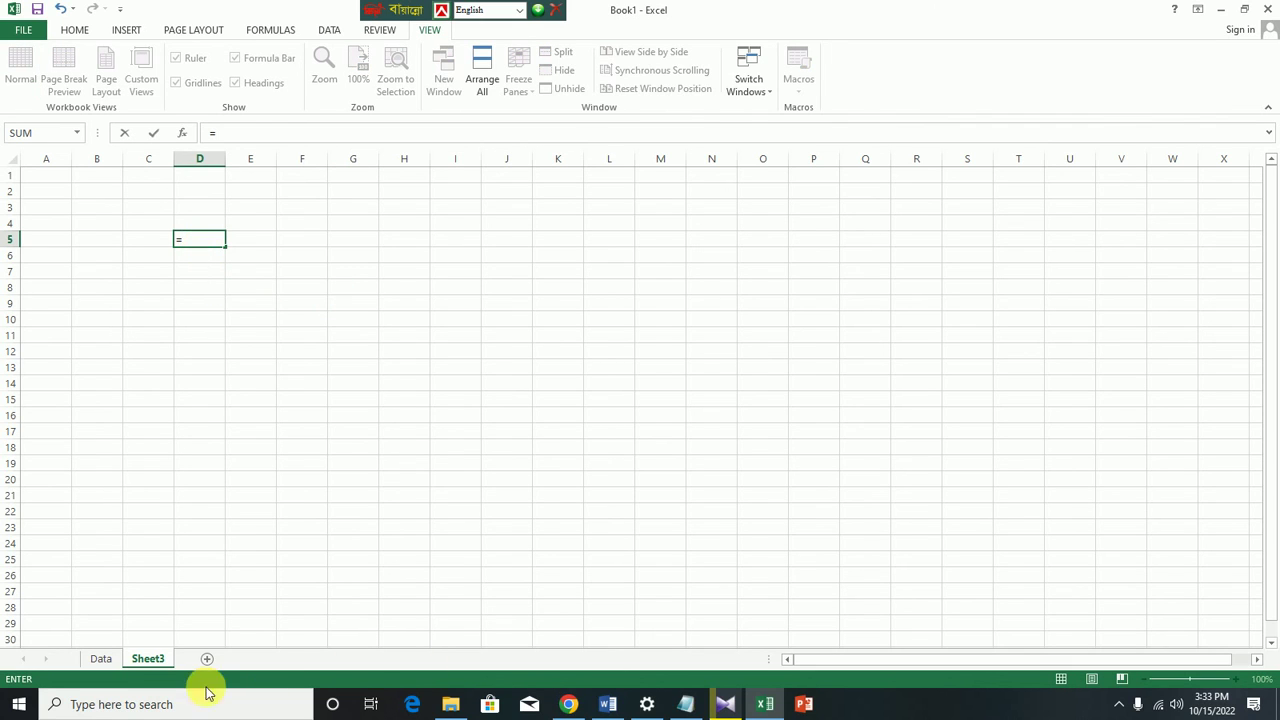
pyautogui.click(103, 659)
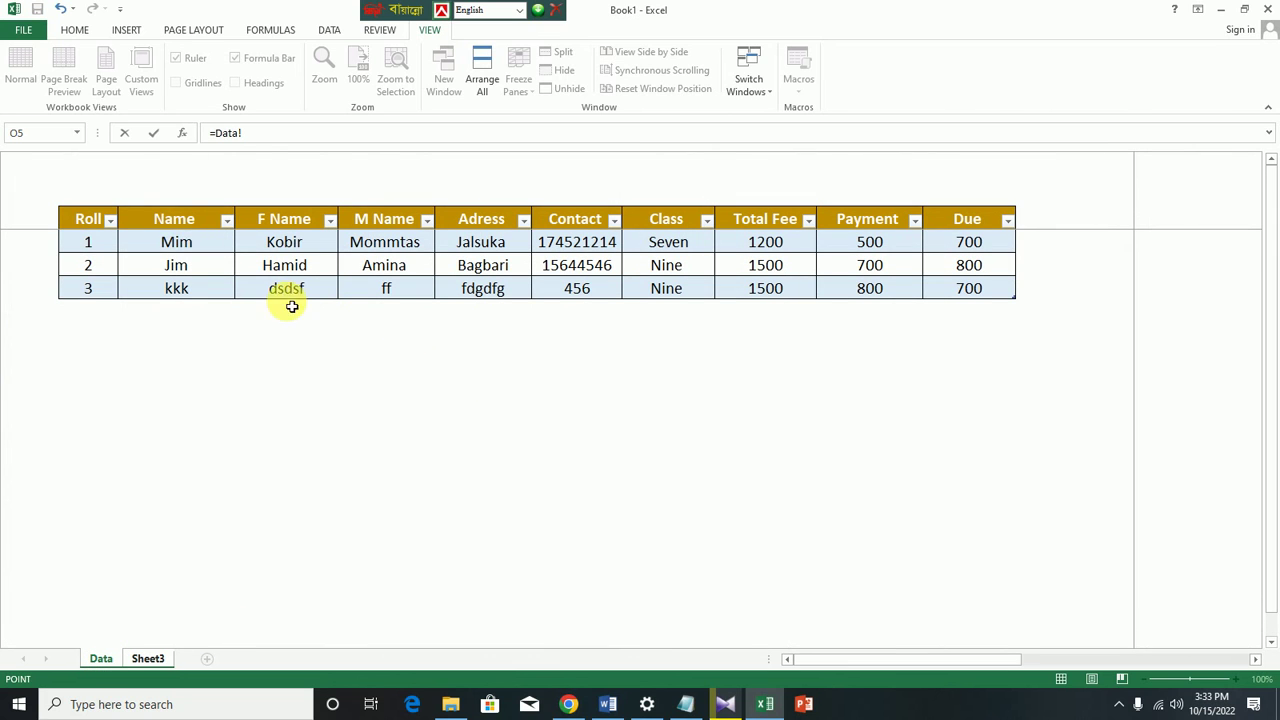
pyautogui.click(178, 228)
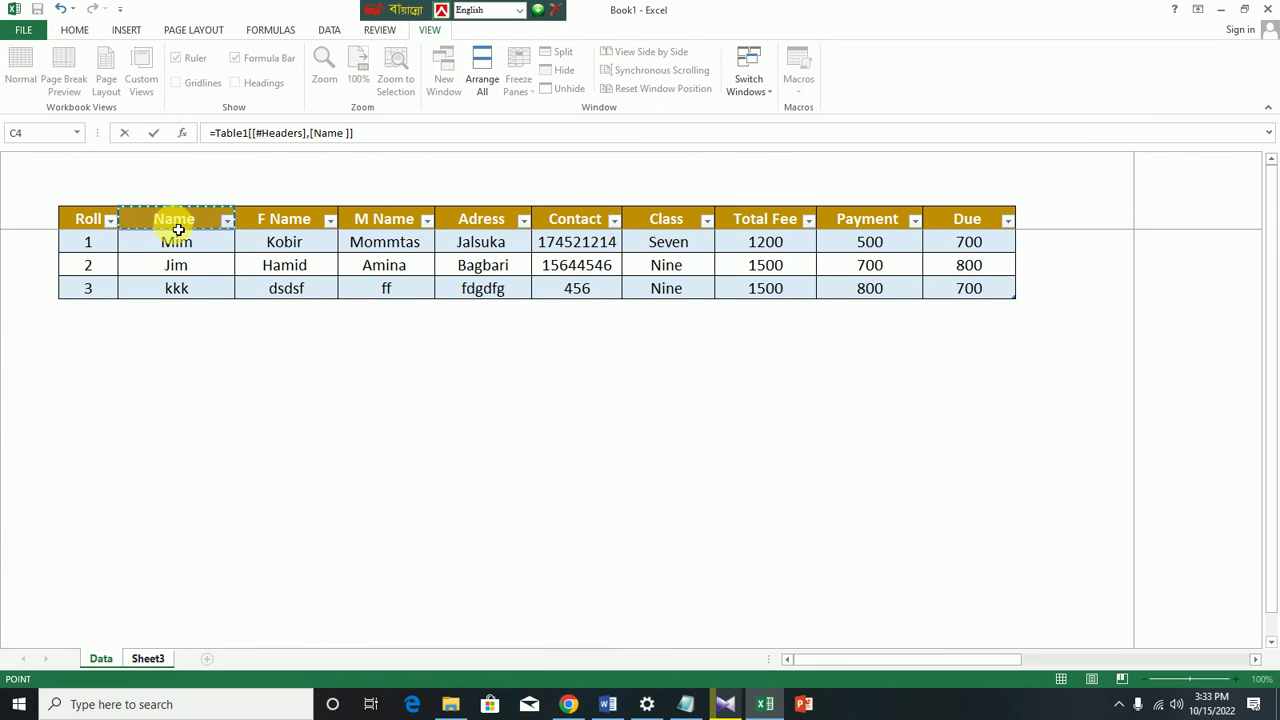
pyautogui.press('Return')
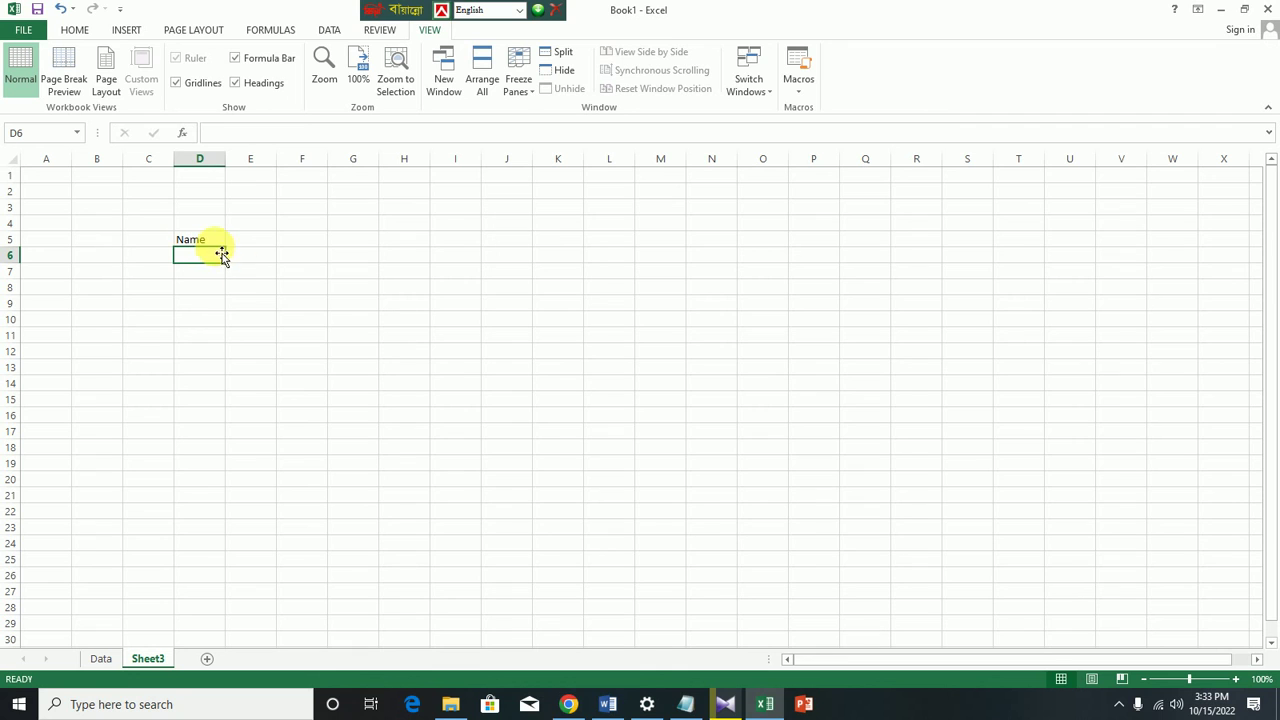
pyautogui.moveTo(226, 160); pyautogui.dragTo(256, 160)
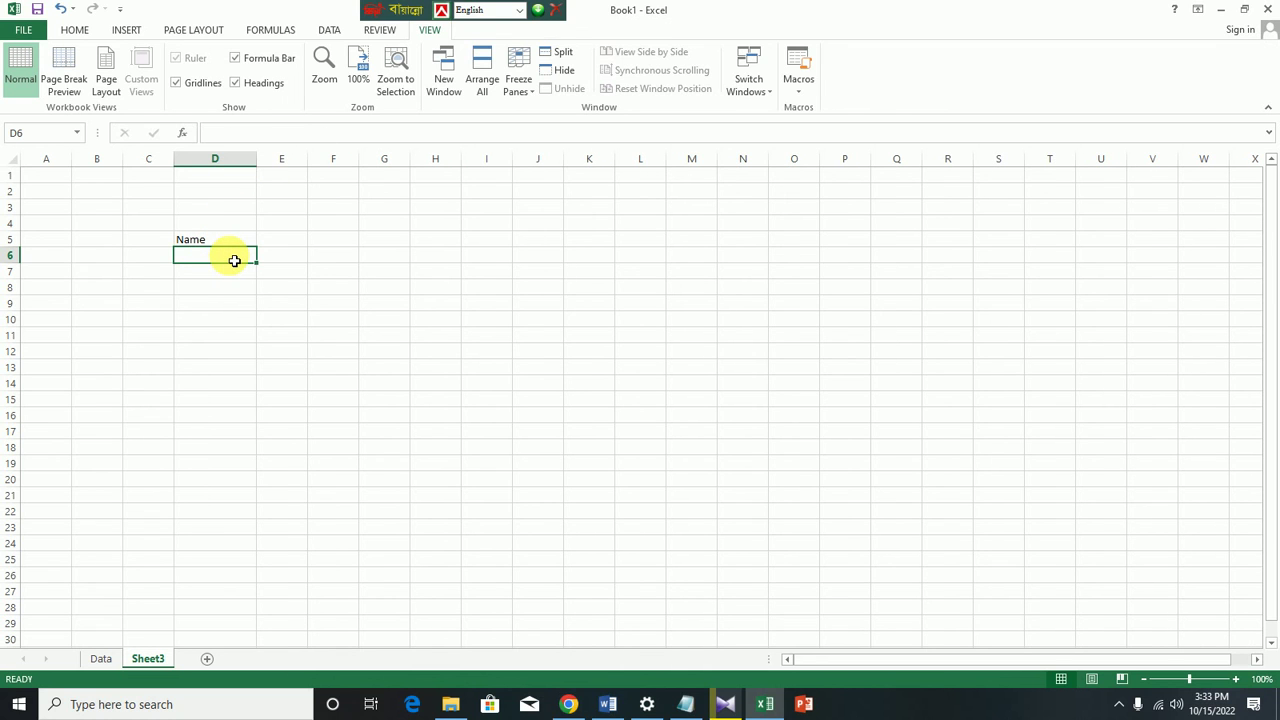
# Step: Link D6 to the Data table's F Name header, undoing an accidental copy down to D10
pyautogui.write('=')
pyautogui.click(101, 659)
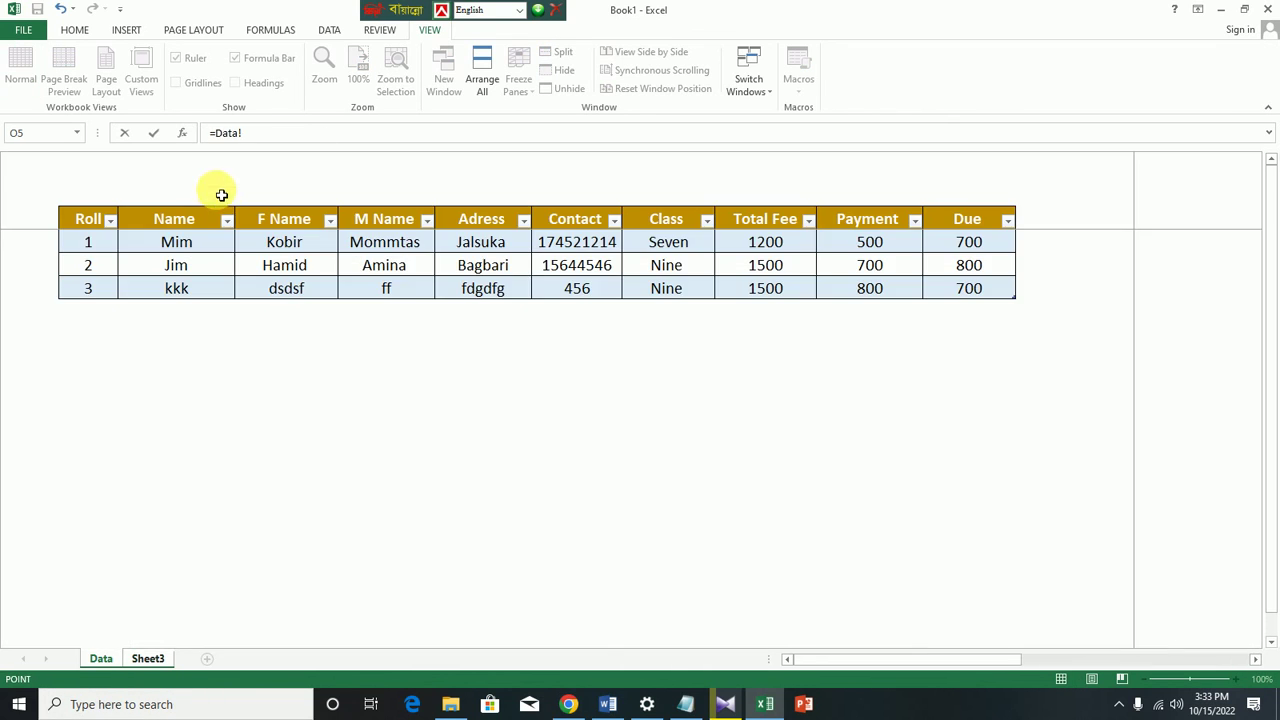
pyautogui.click(274, 221)
pyautogui.press('Return')
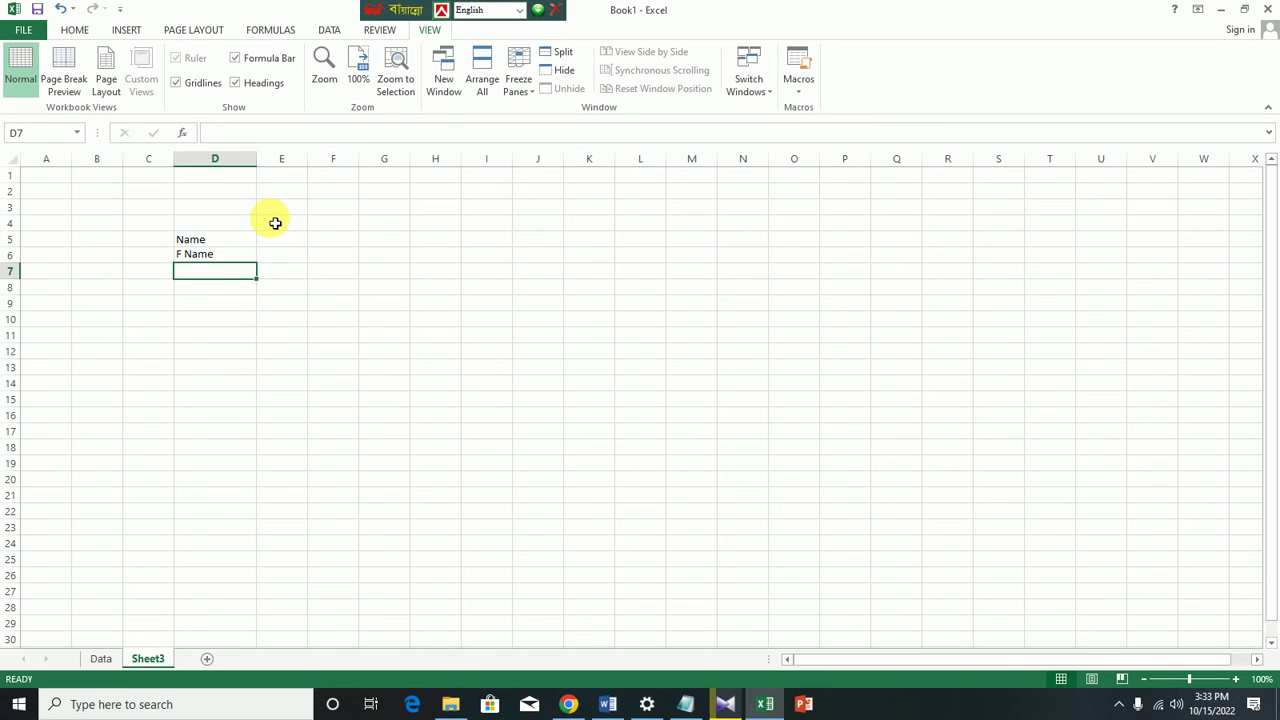
pyautogui.click(245, 254)
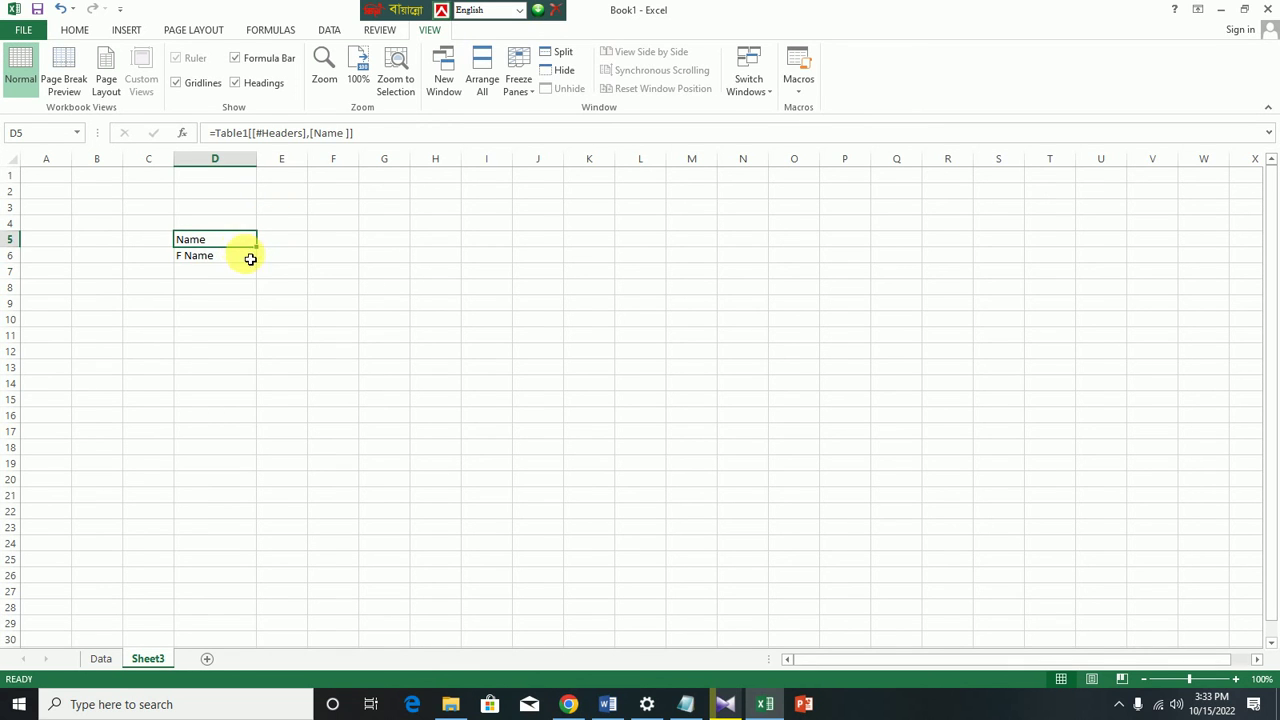
pyautogui.moveTo(257, 263); pyautogui.dragTo(262, 334)
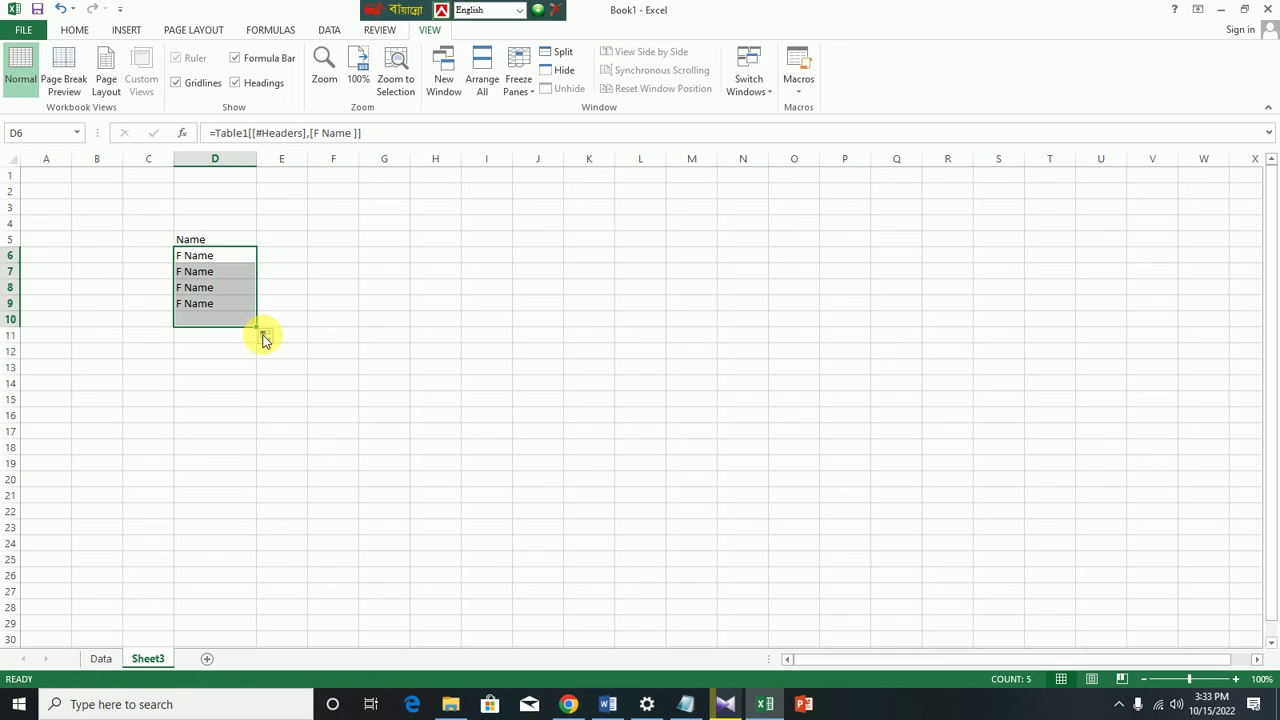
pyautogui.hotkey('ctrl', 'z')
pyautogui.click(371, 317)
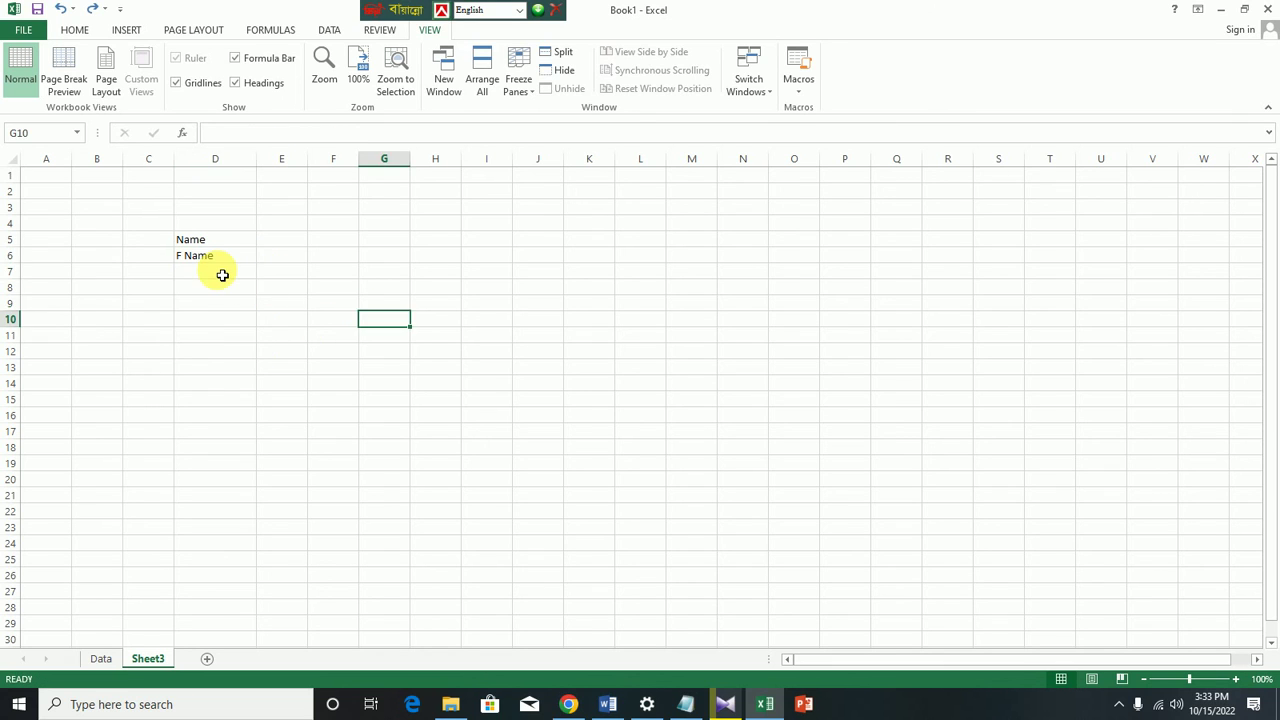
pyautogui.click(222, 274)
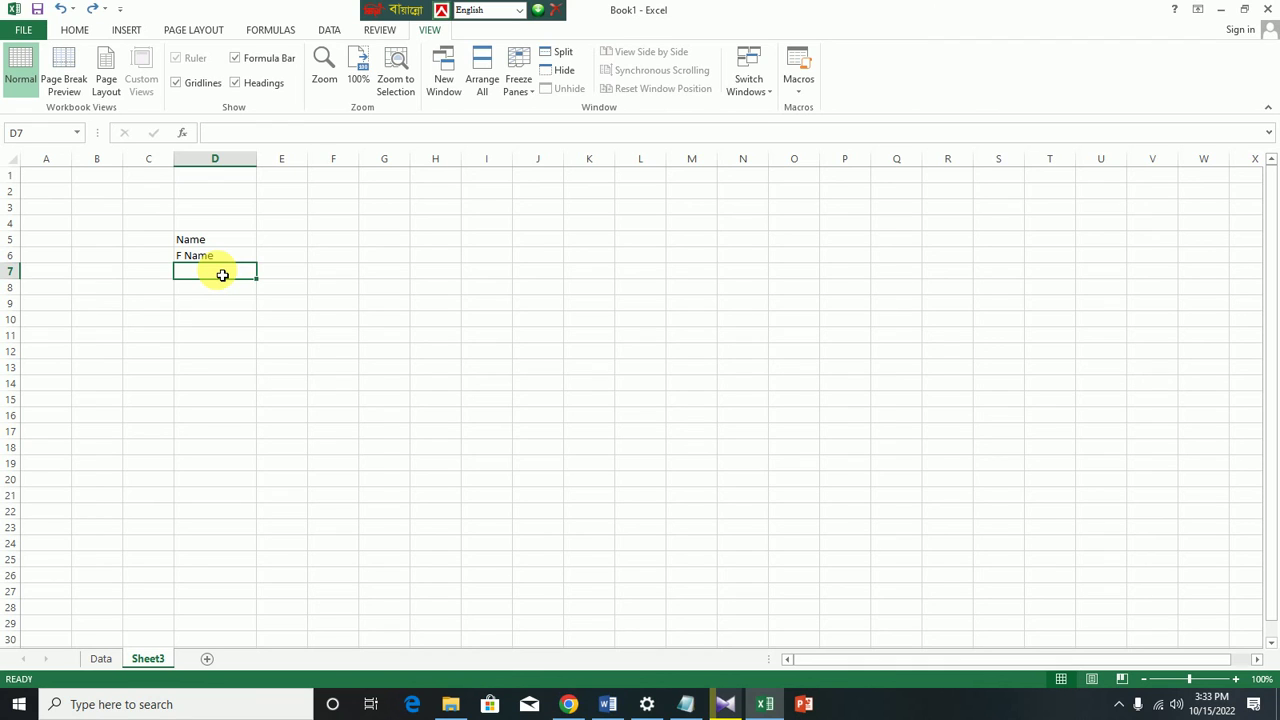
# Step: Link D7 and D8 to the Data table's M Name and Adress headers
pyautogui.write('=')
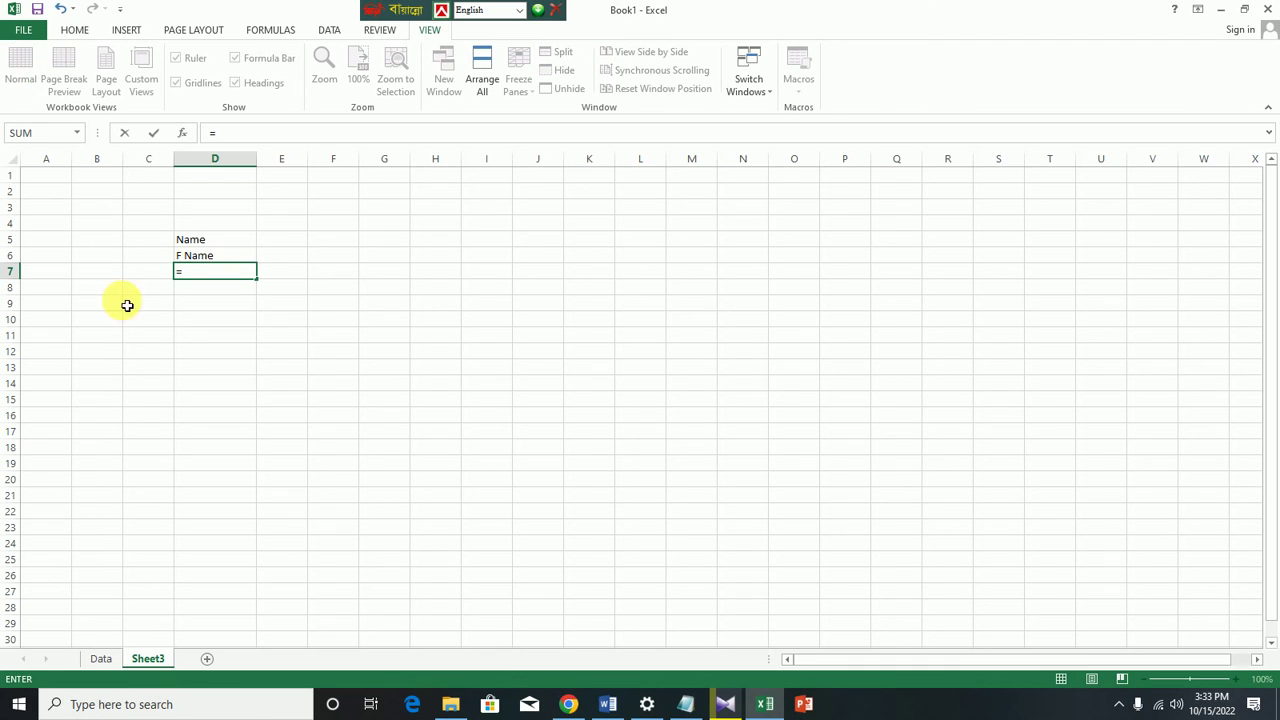
pyautogui.click(101, 659)
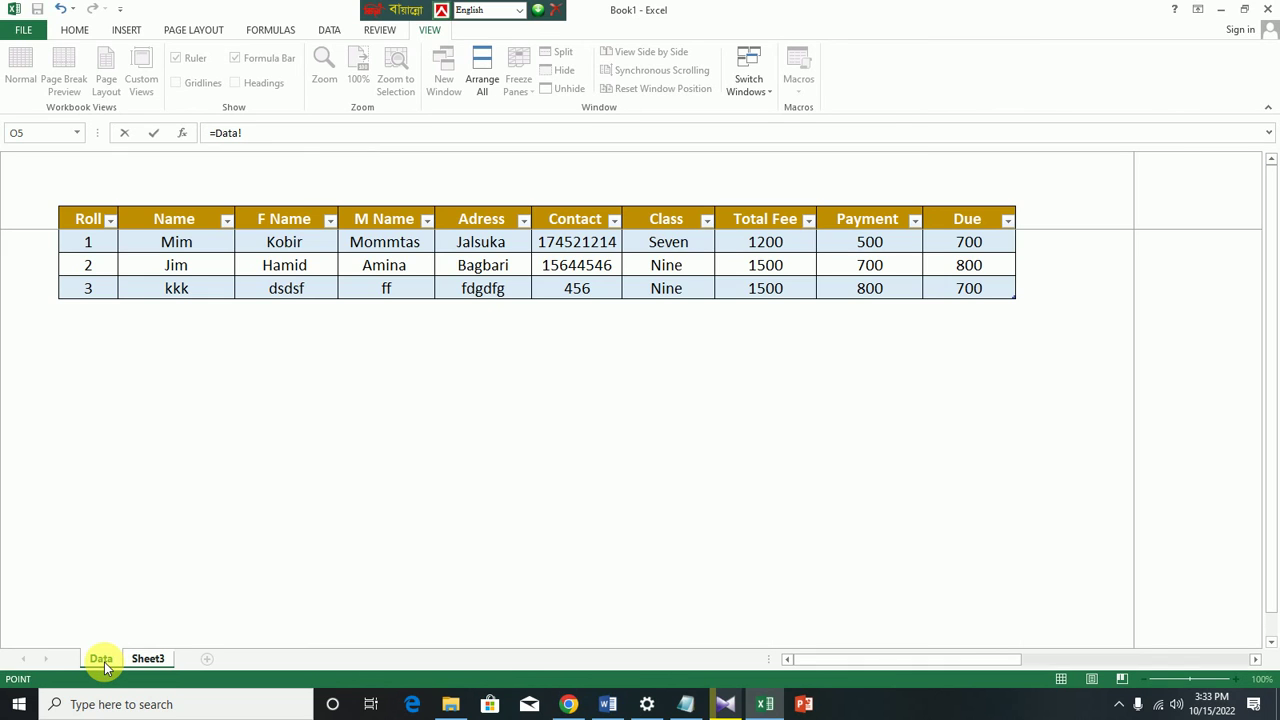
pyautogui.click(387, 226)
pyautogui.press('Return')
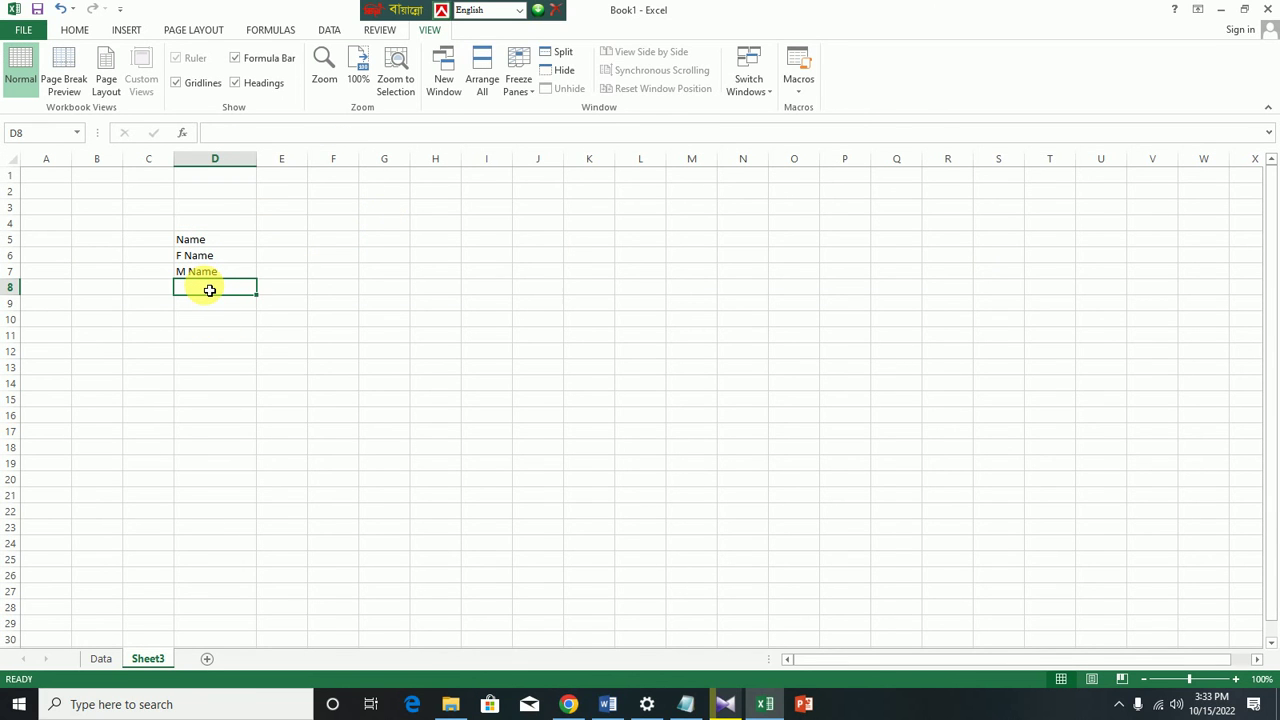
pyautogui.write('=')
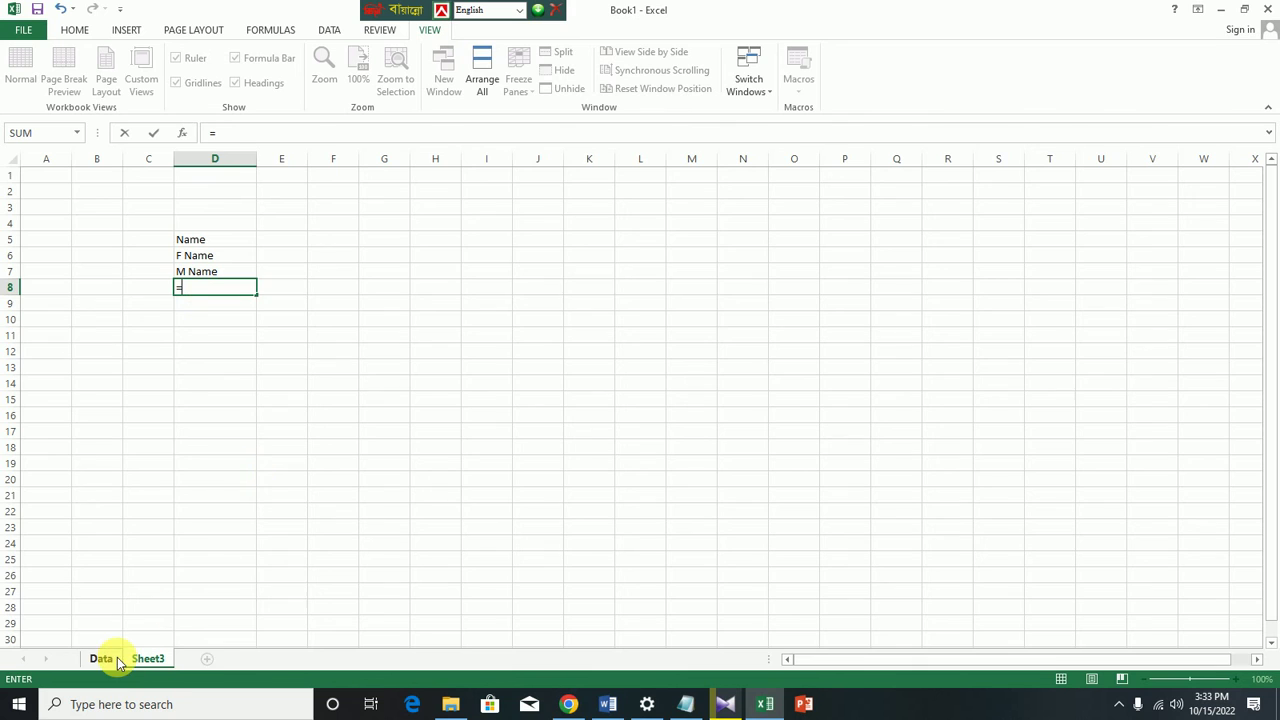
pyautogui.click(105, 658)
pyautogui.click(490, 224)
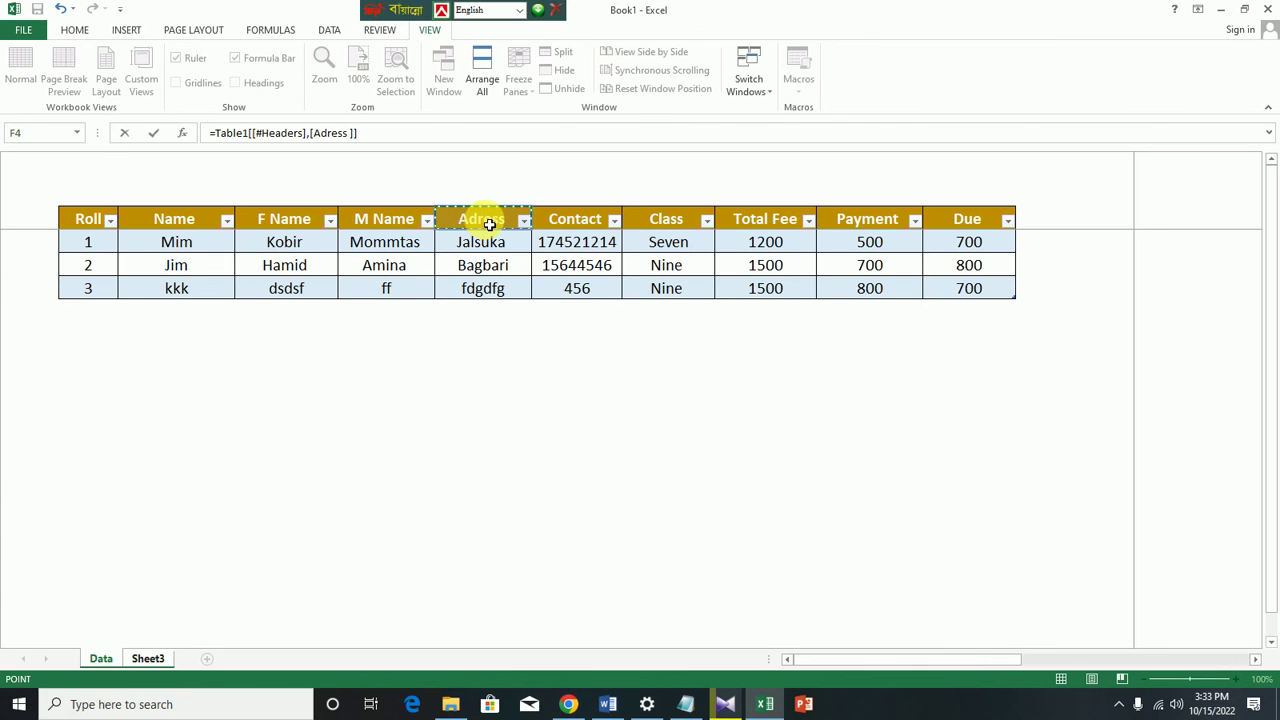
pyautogui.press('Return')
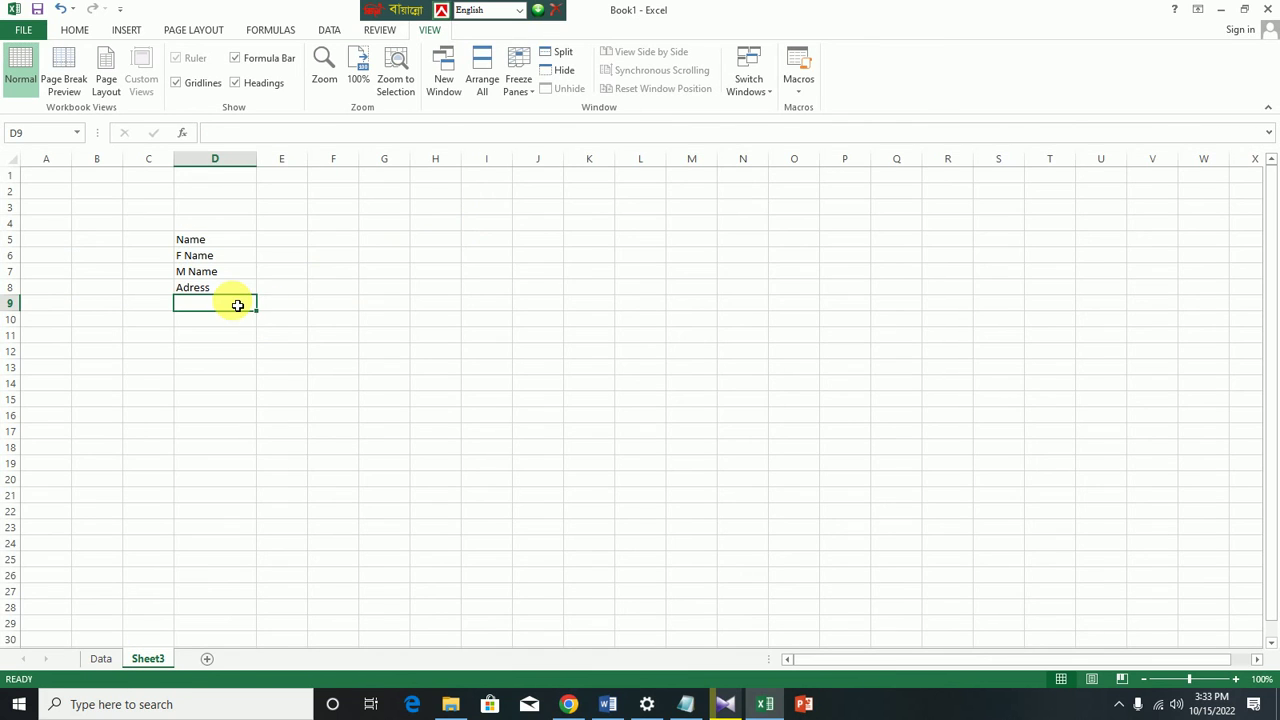
# Step: Link D9 and D10 to the Data table's Contact and Class headers
pyautogui.write('=')
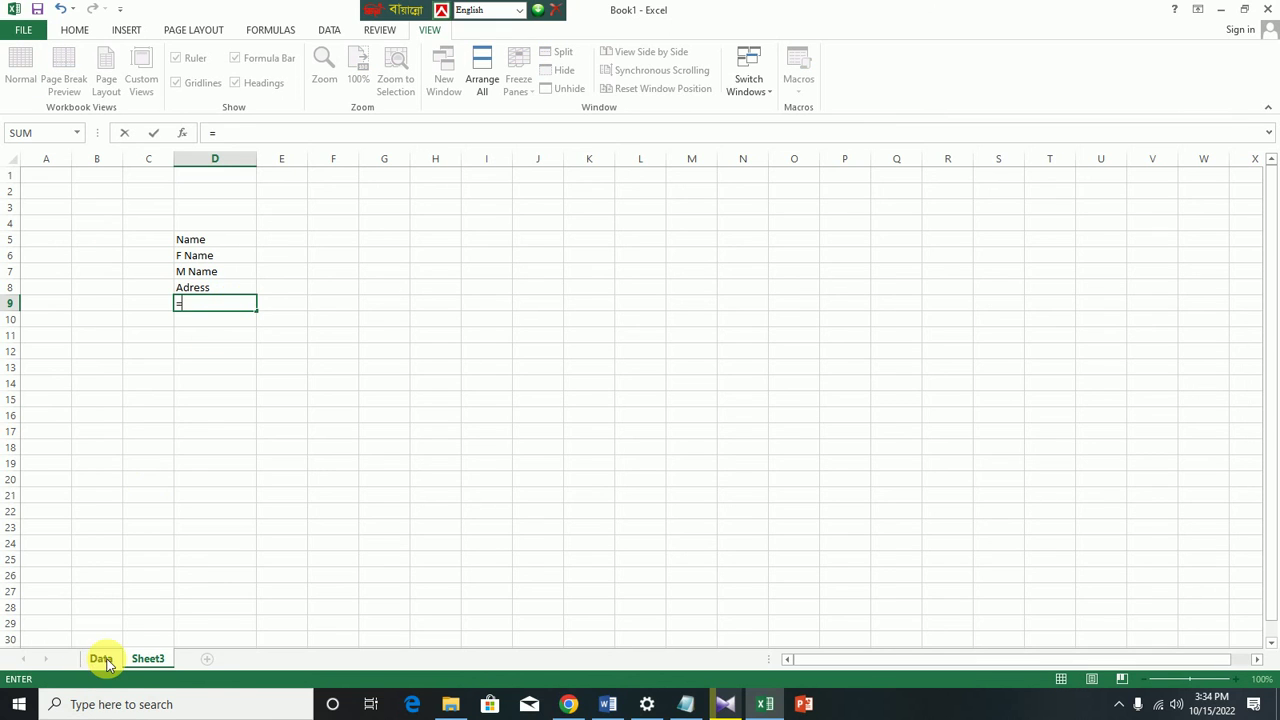
pyautogui.click(101, 658)
pyautogui.click(580, 220)
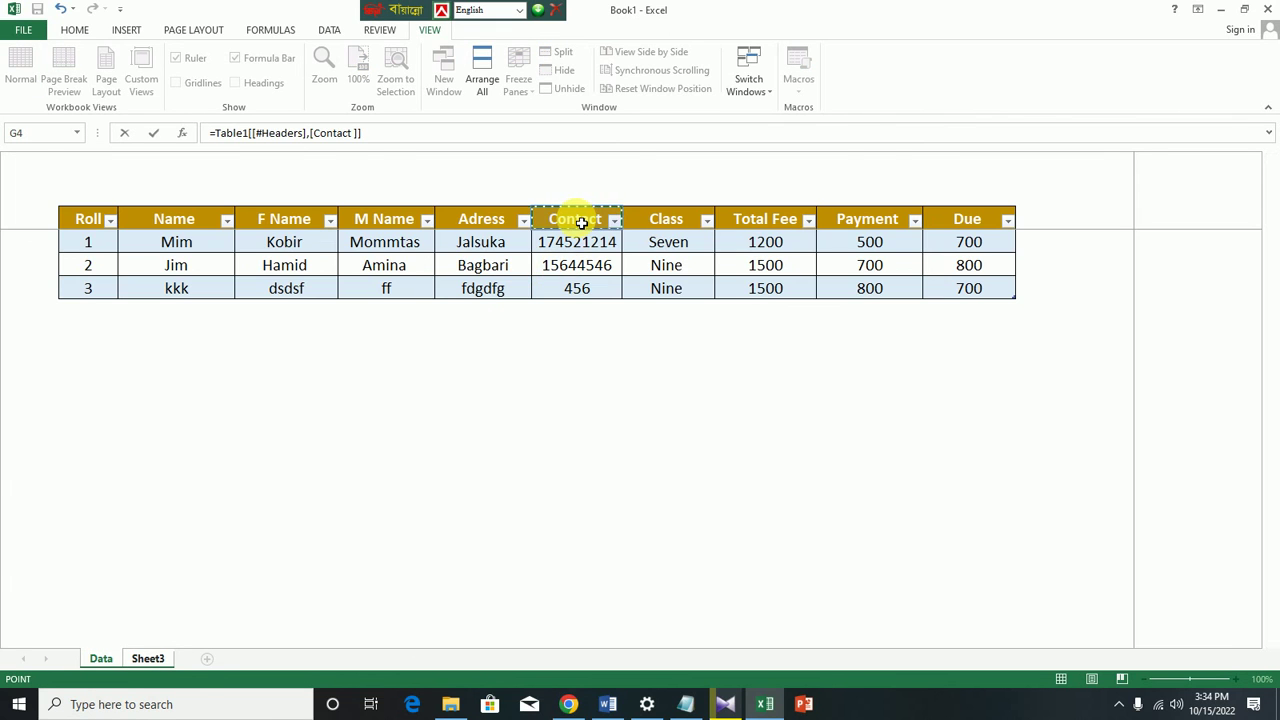
pyautogui.press('Return')
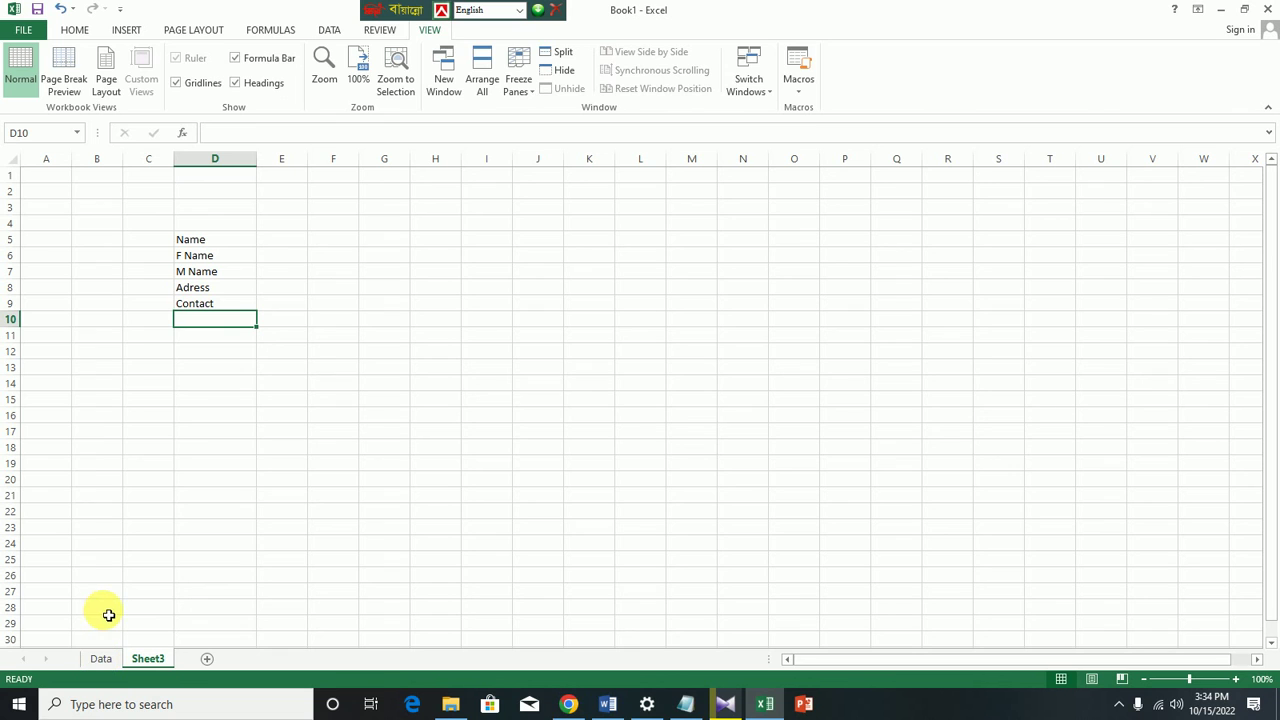
pyautogui.write('=')
pyautogui.click(101, 658)
pyautogui.click(678, 222)
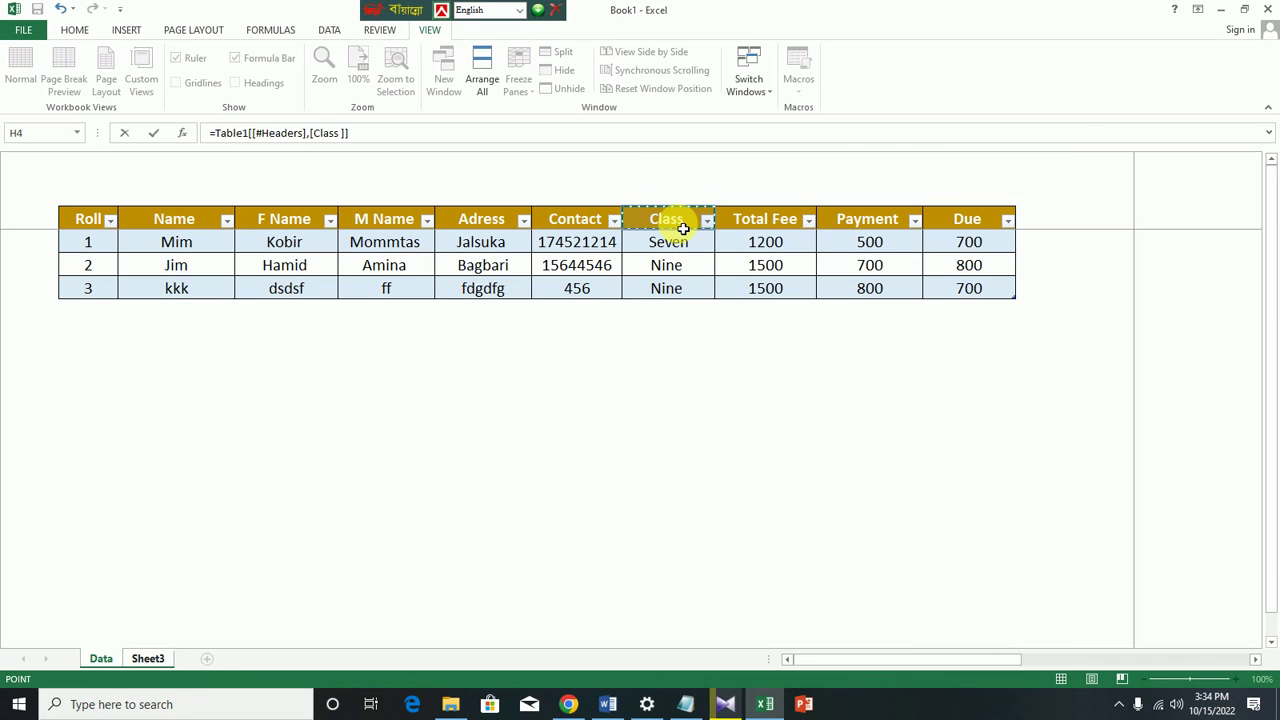
pyautogui.press('Return')
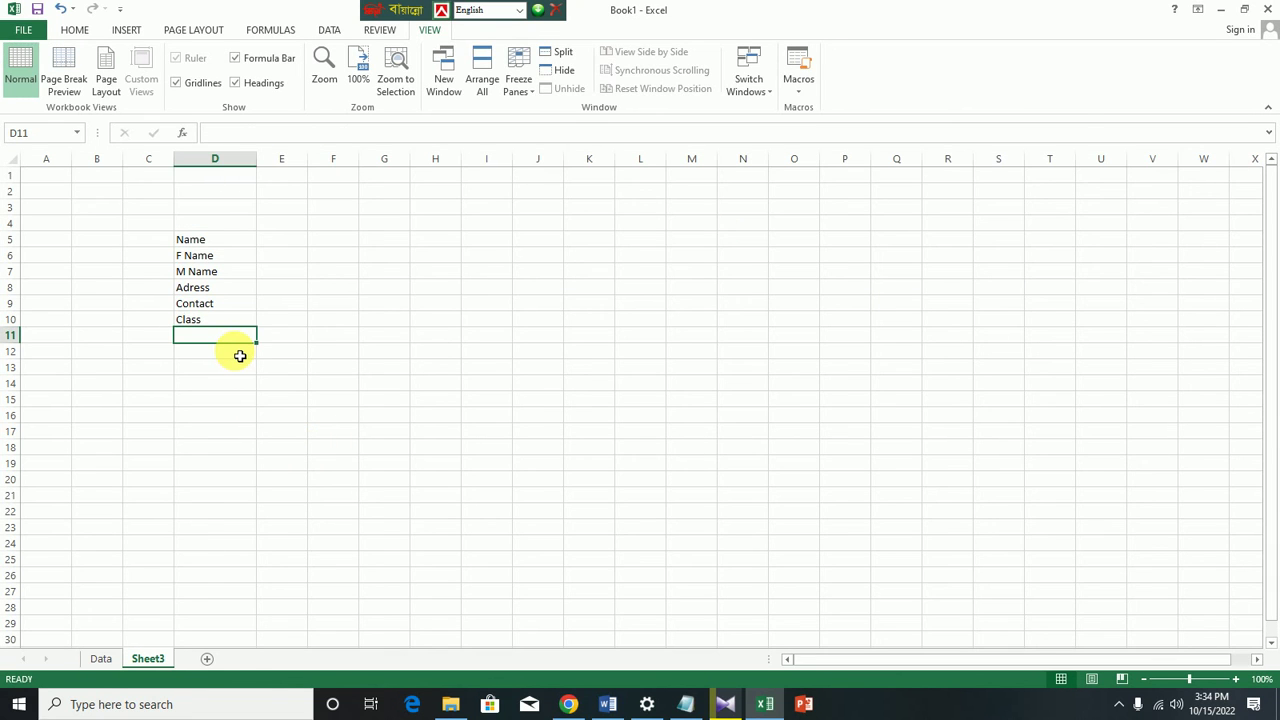
# Step: Remove the stray Total Fee label from D11 and cancel the unfinished formula in D12
pyautogui.write('=')
pyautogui.click(103, 658)
pyautogui.click(765, 219)
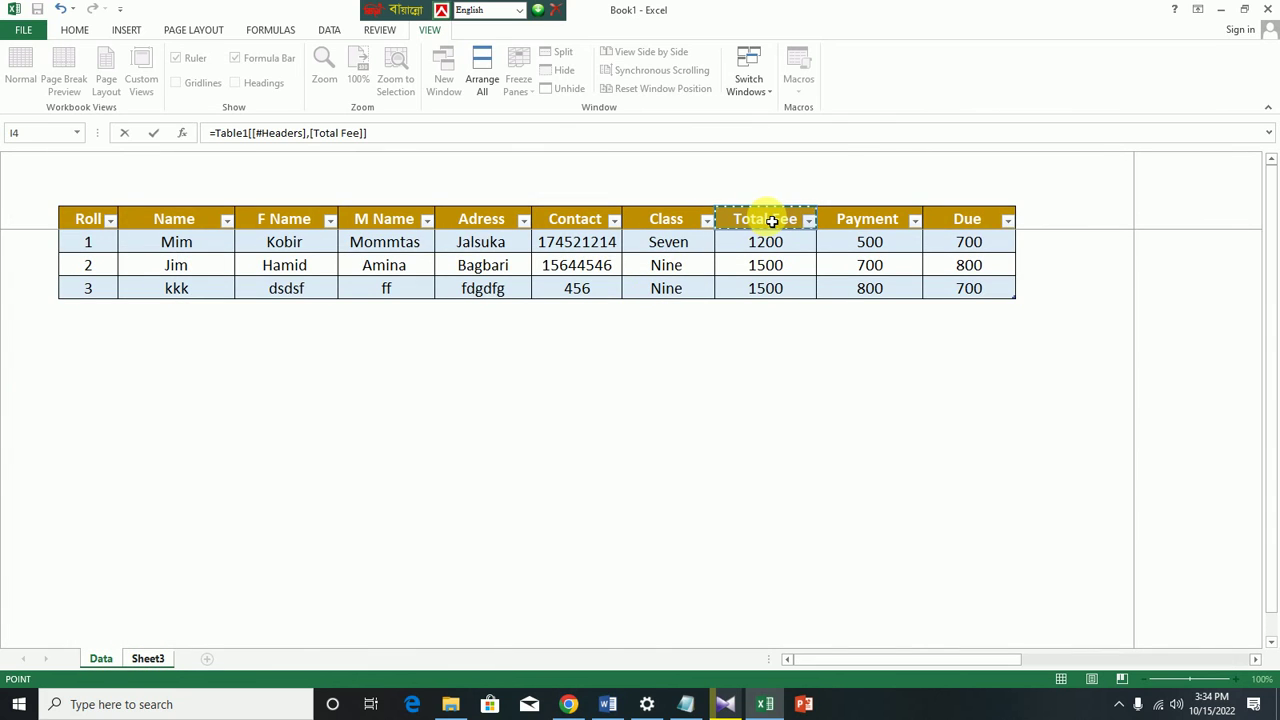
pyautogui.press('Return')
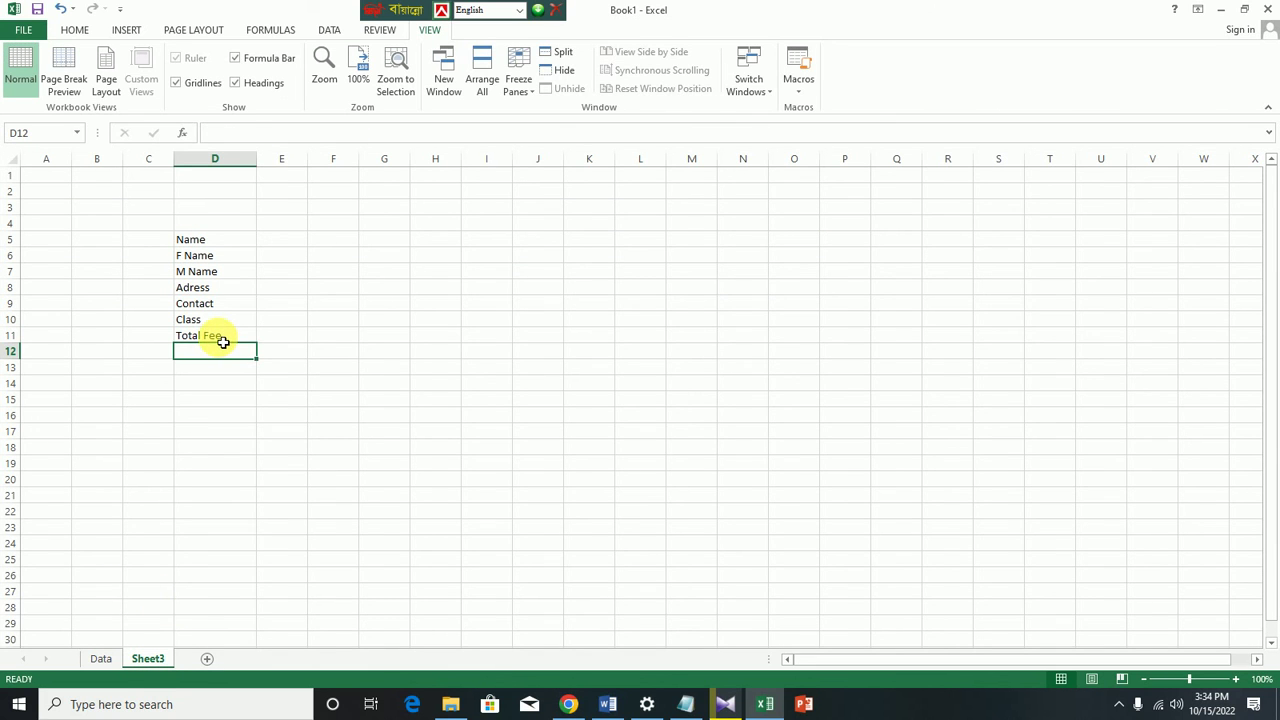
pyautogui.write('=')
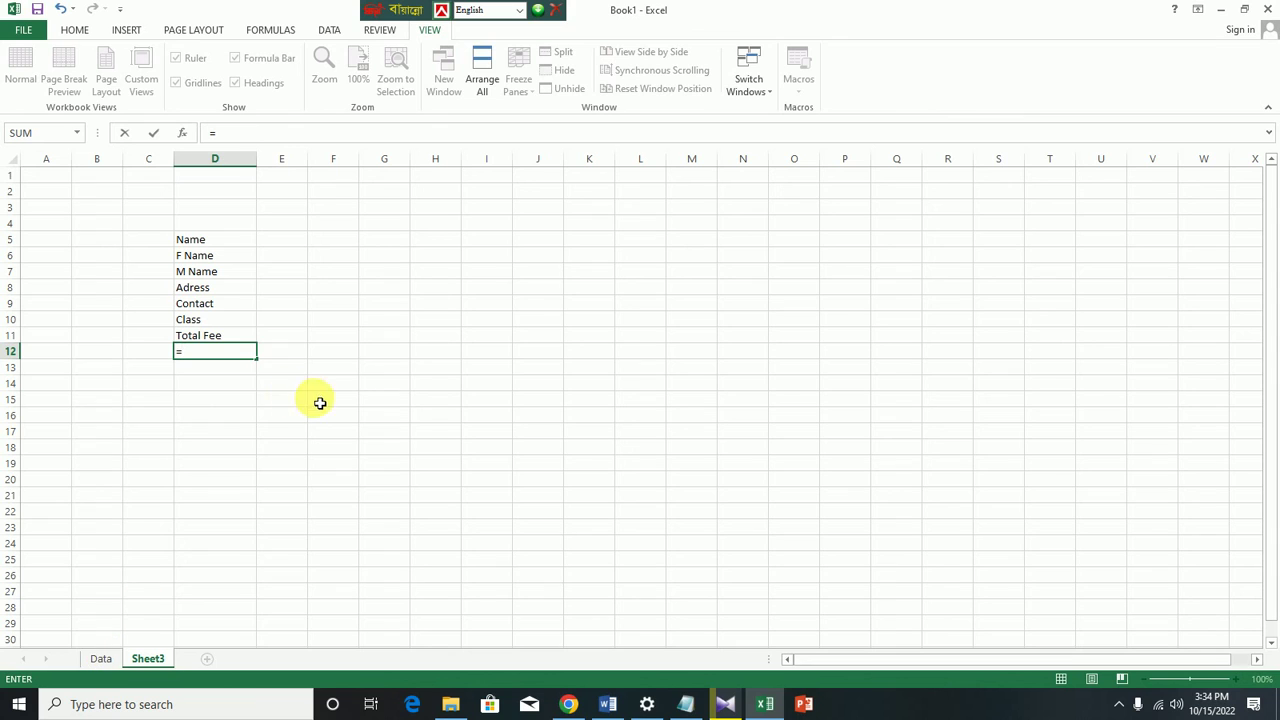
pyautogui.click(325, 368)
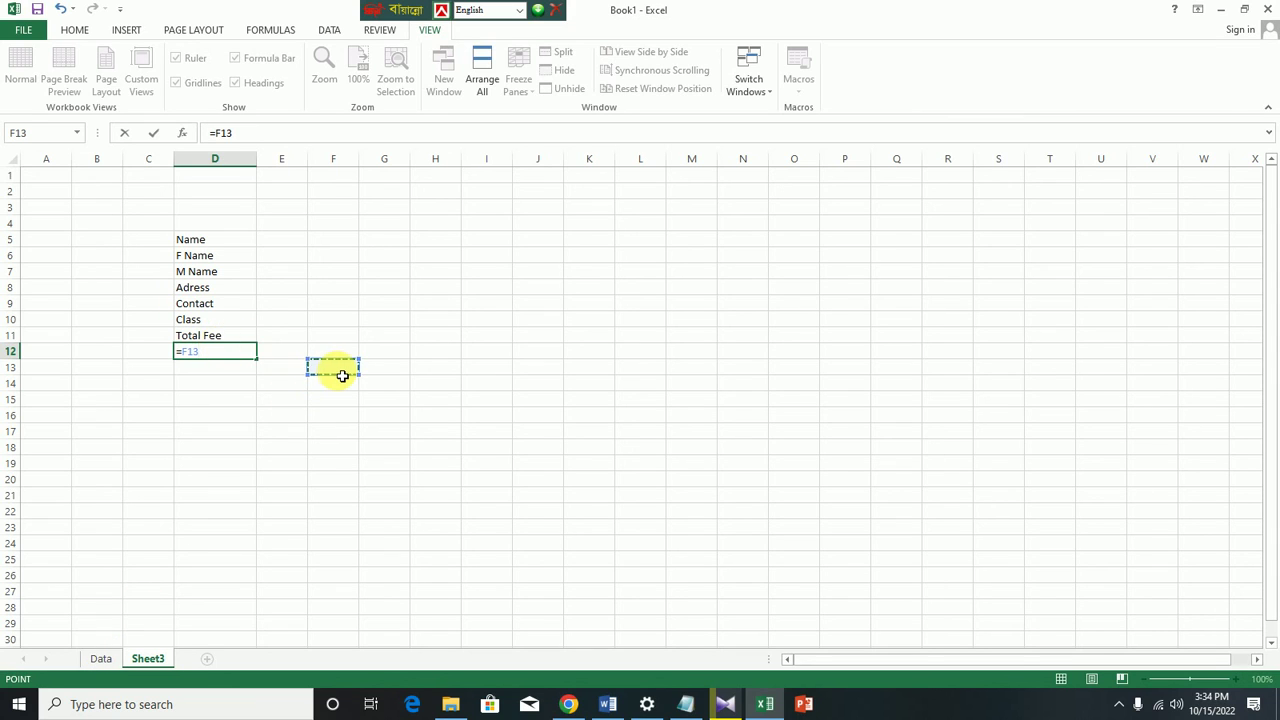
pyautogui.press('BackSpace')
pyautogui.press('BackSpace')
pyautogui.press('Escape')
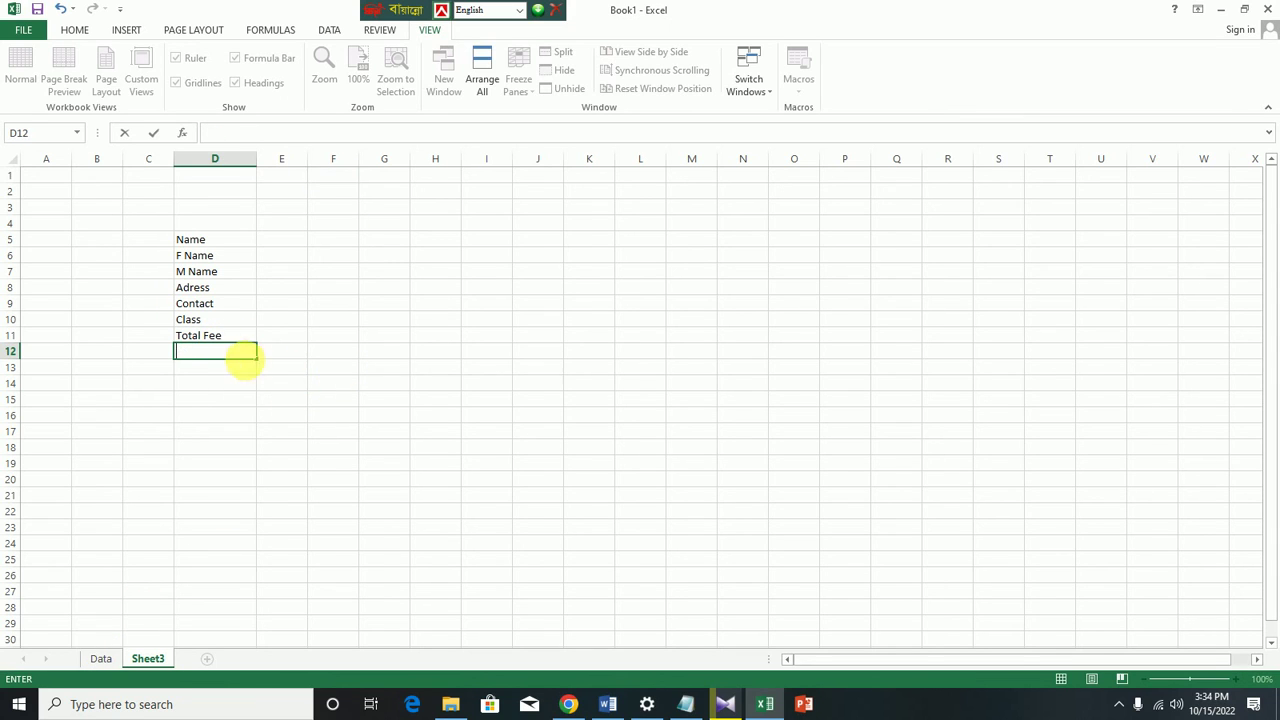
pyautogui.click(243, 335)
pyautogui.press('BackSpace')
pyautogui.click(384, 431)
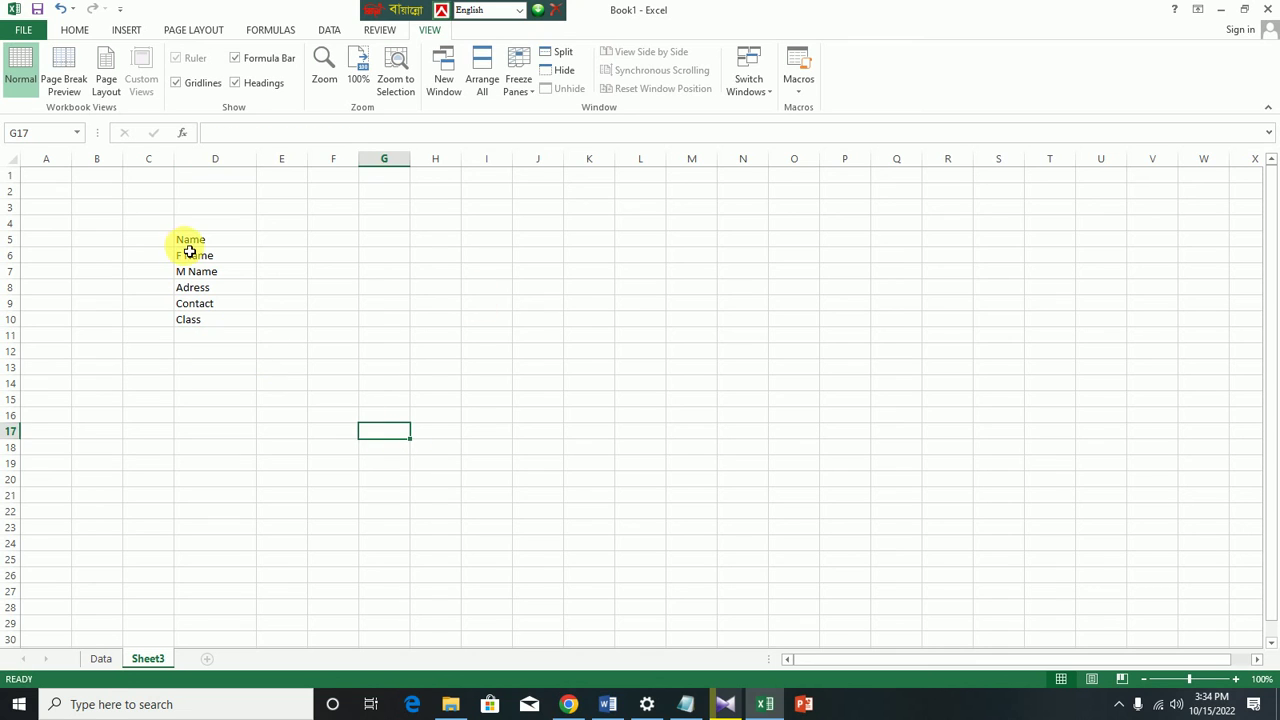
# Step: Right-align the six labels in D5:D10, raise them to 16 pt, and AutoFit column D
pyautogui.moveTo(190, 241); pyautogui.dragTo(243, 324)
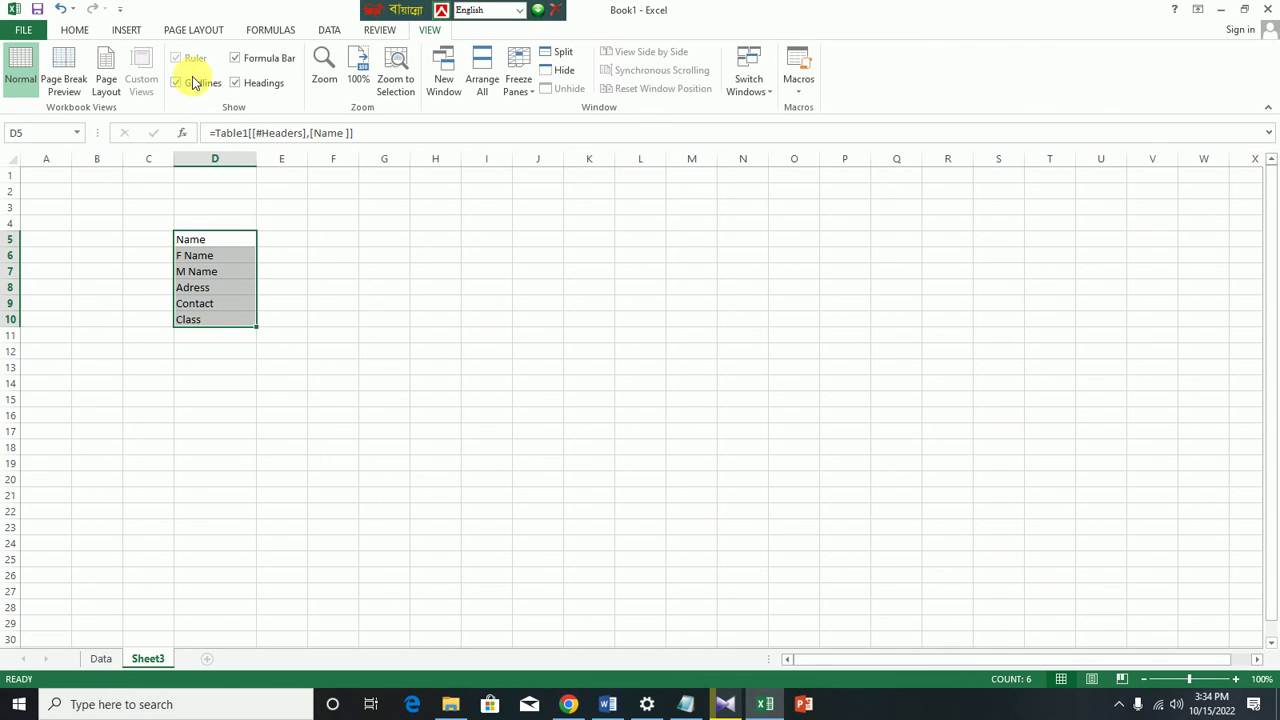
pyautogui.click(82, 30)
pyautogui.click(340, 86)
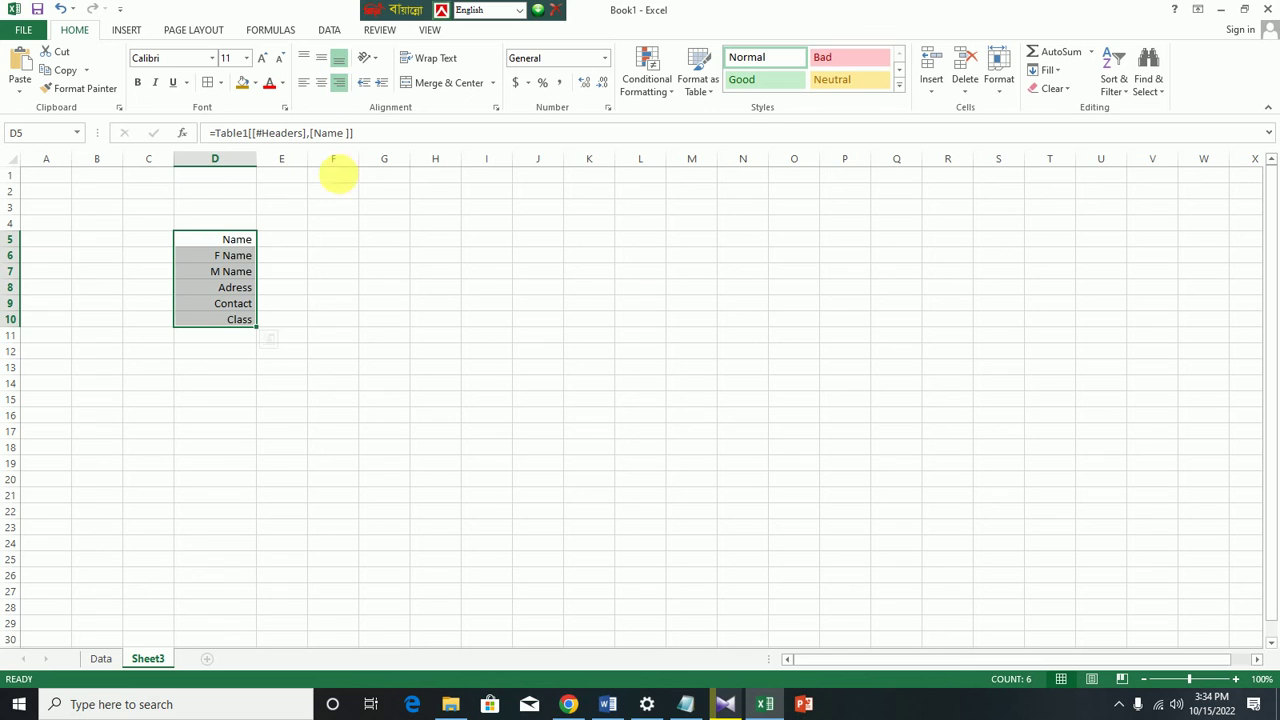
pyautogui.click(263, 58)
pyautogui.click(263, 58)
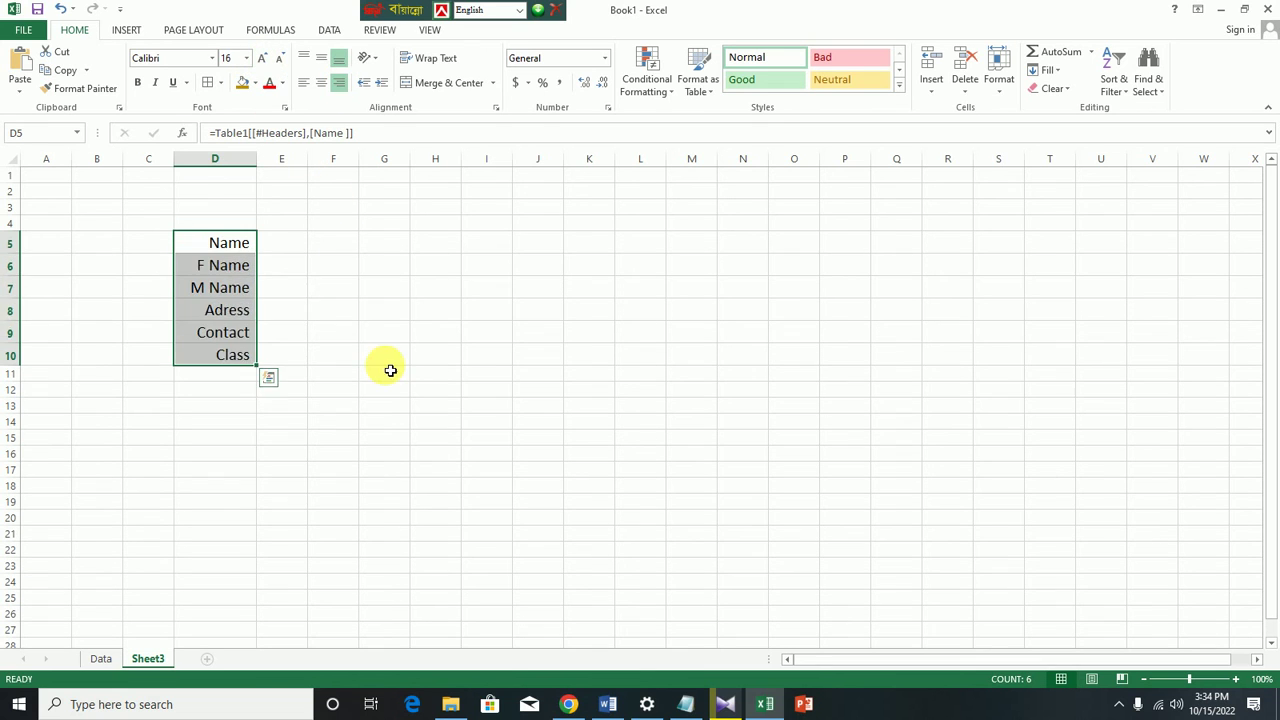
pyautogui.click(385, 358)
pyautogui.moveTo(258, 169); pyautogui.dragTo(296, 176)
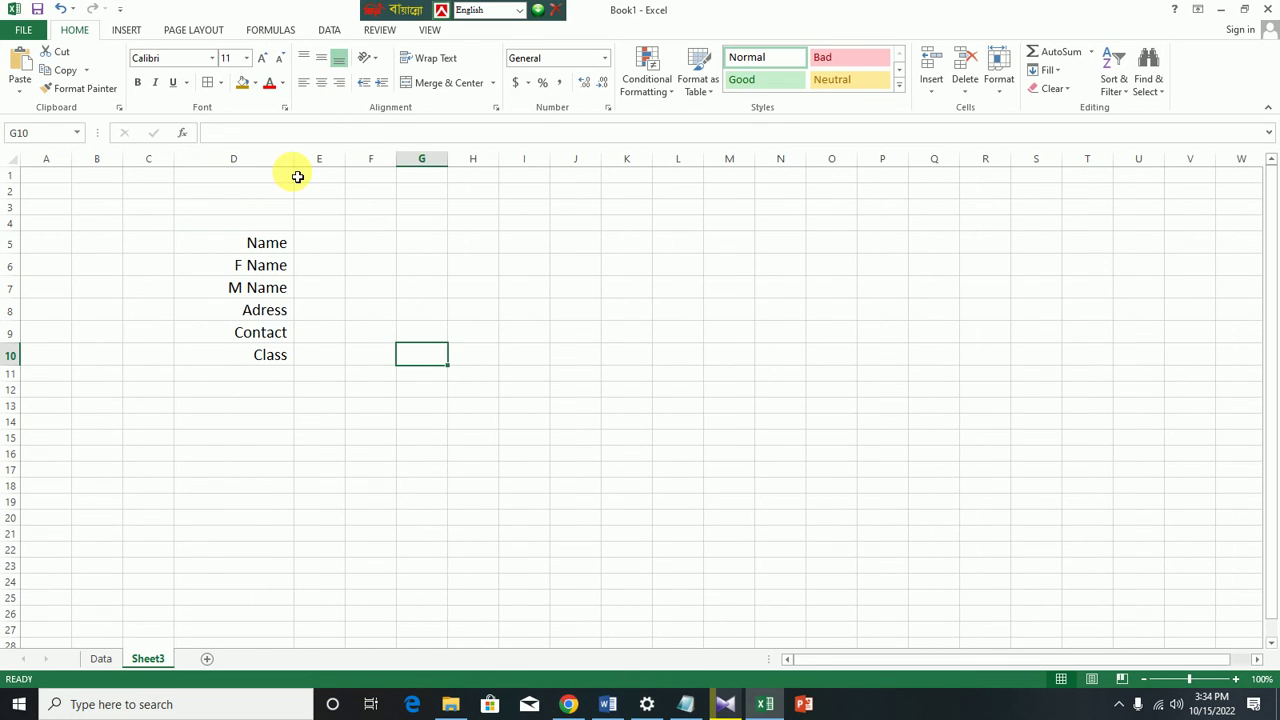
pyautogui.doubleClick(298, 163)
# Step: Rename the Data table's Name header to Student Name and check the Sheet3 label
pyautogui.click(303, 387)
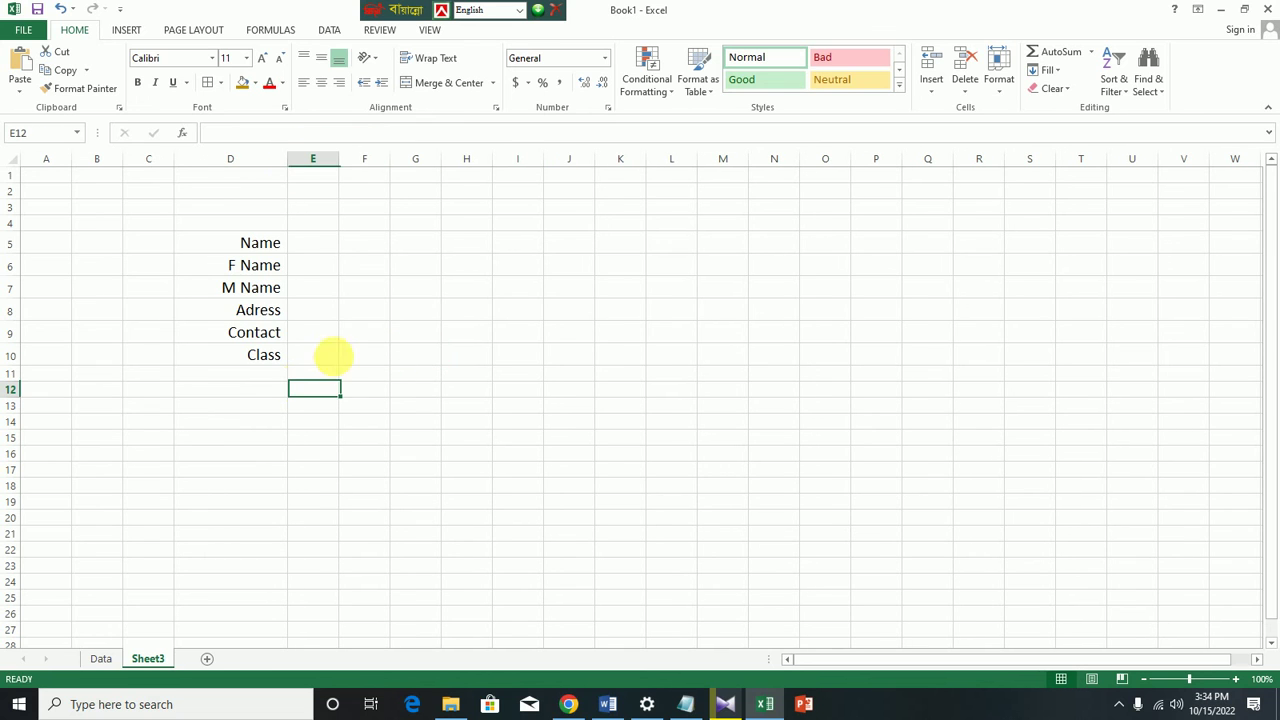
pyautogui.click(100, 658)
pyautogui.click(148, 658)
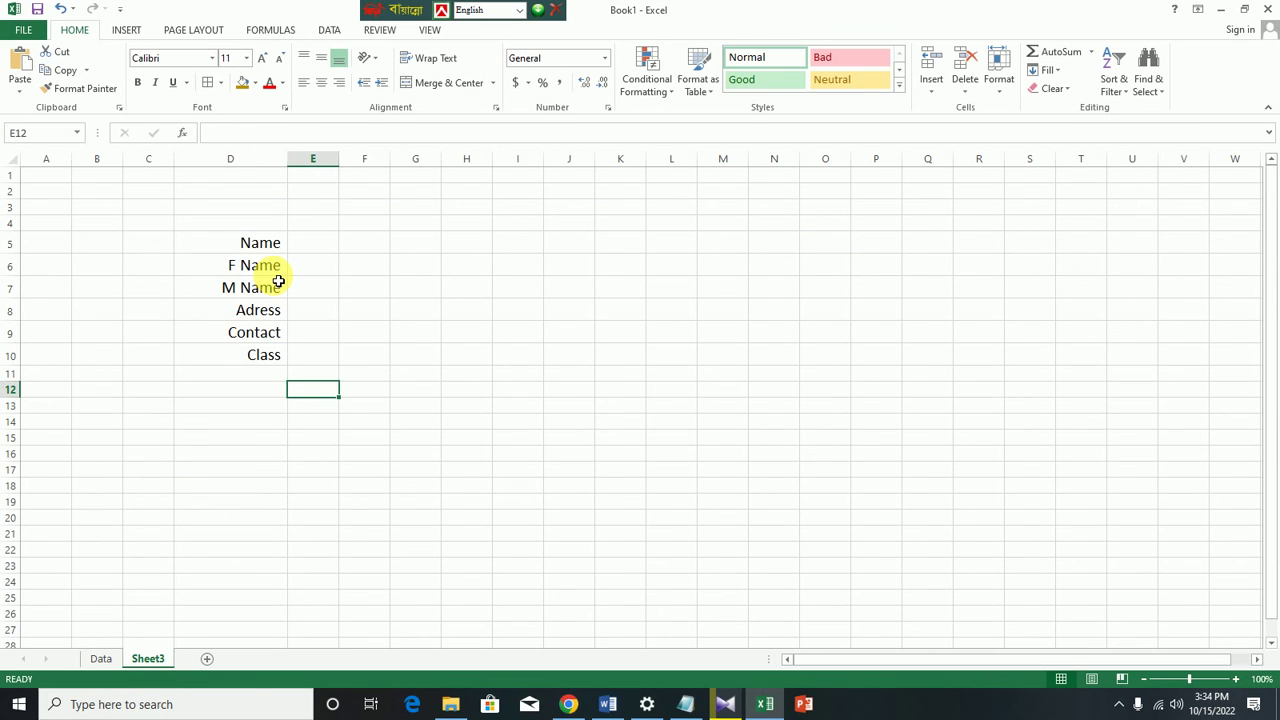
pyautogui.click(100, 658)
pyautogui.click(181, 226)
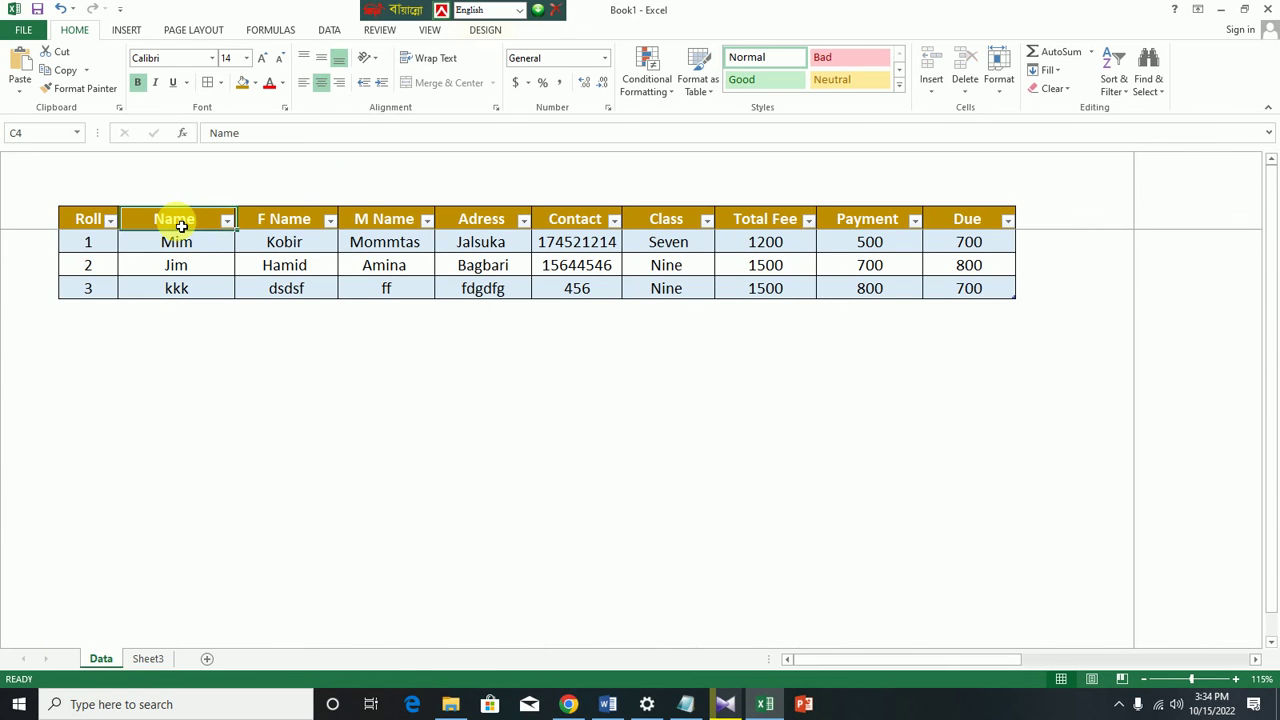
pyautogui.write('Student')
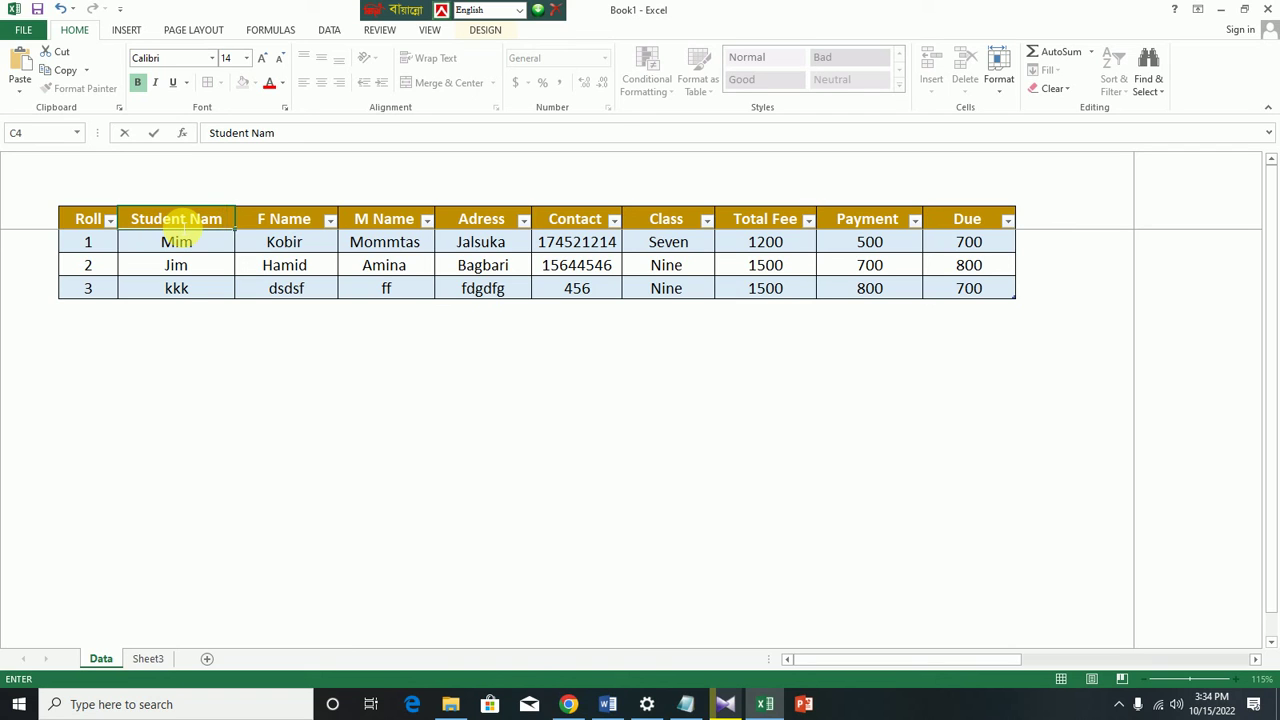
pyautogui.click(410, 563)
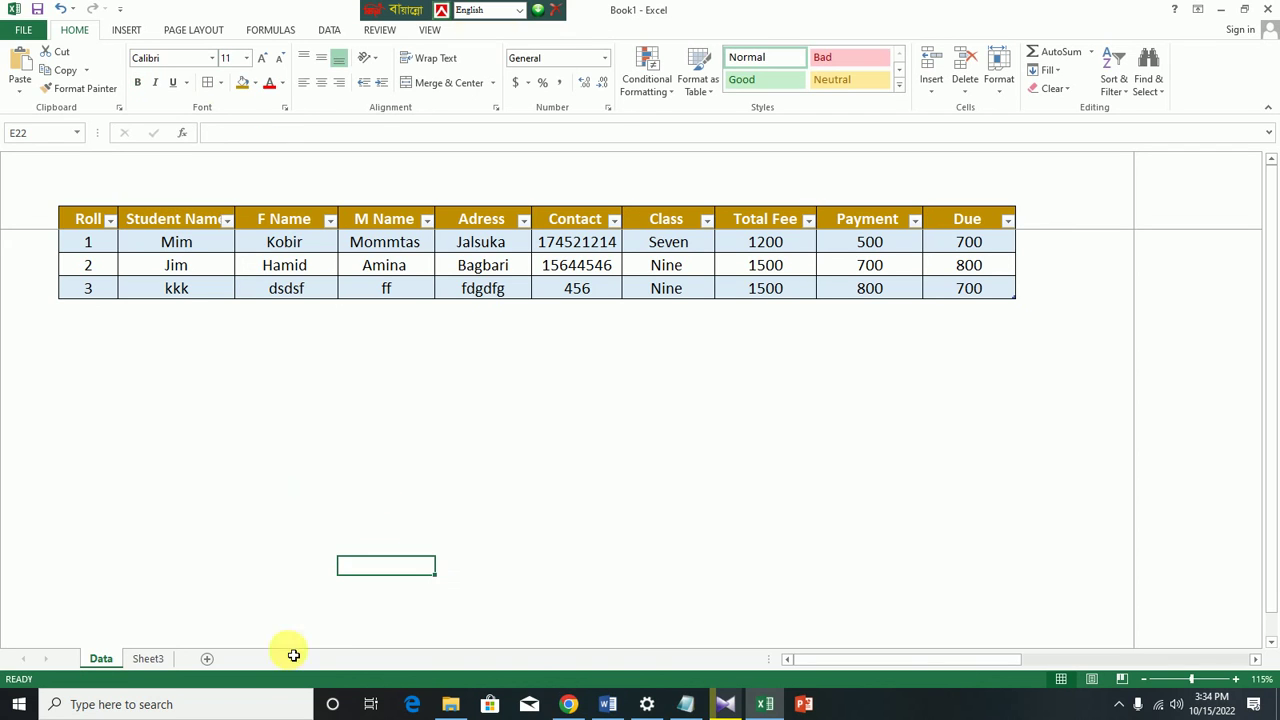
pyautogui.click(150, 660)
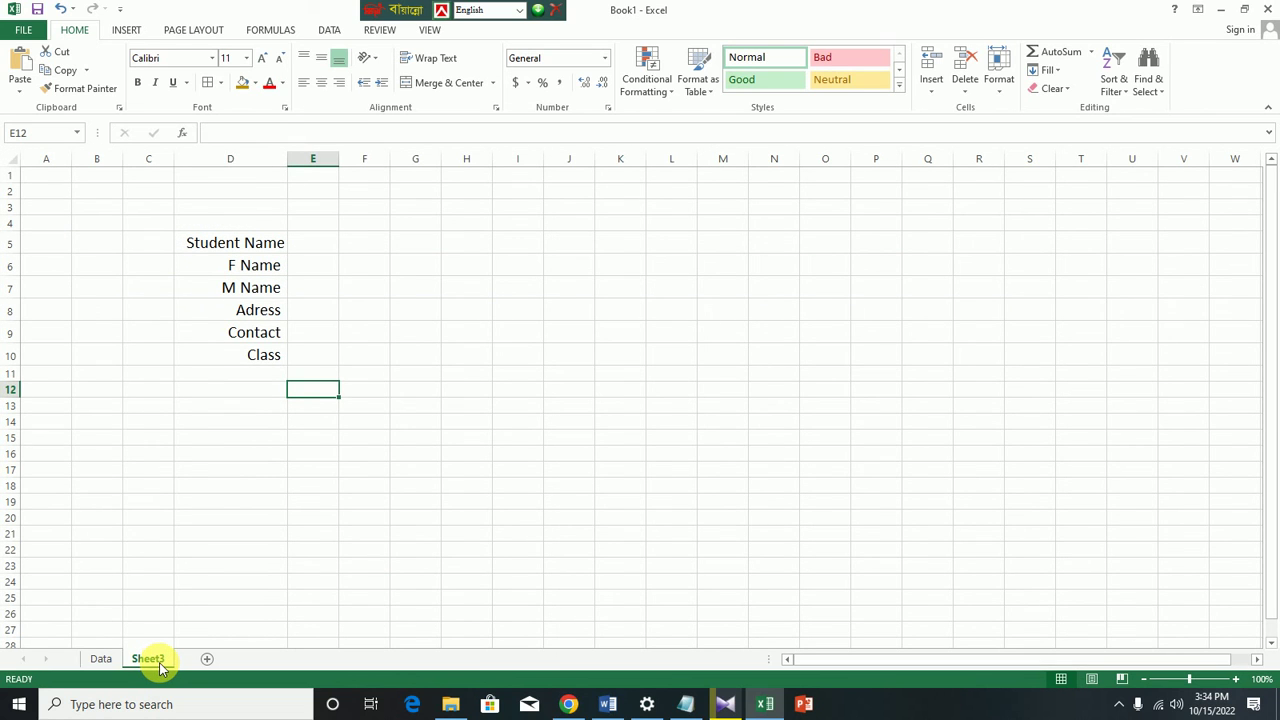
# Step: Rename the F Name header to Fathers Name and confirm Sheet3's labels updated
pyautogui.click(99, 659)
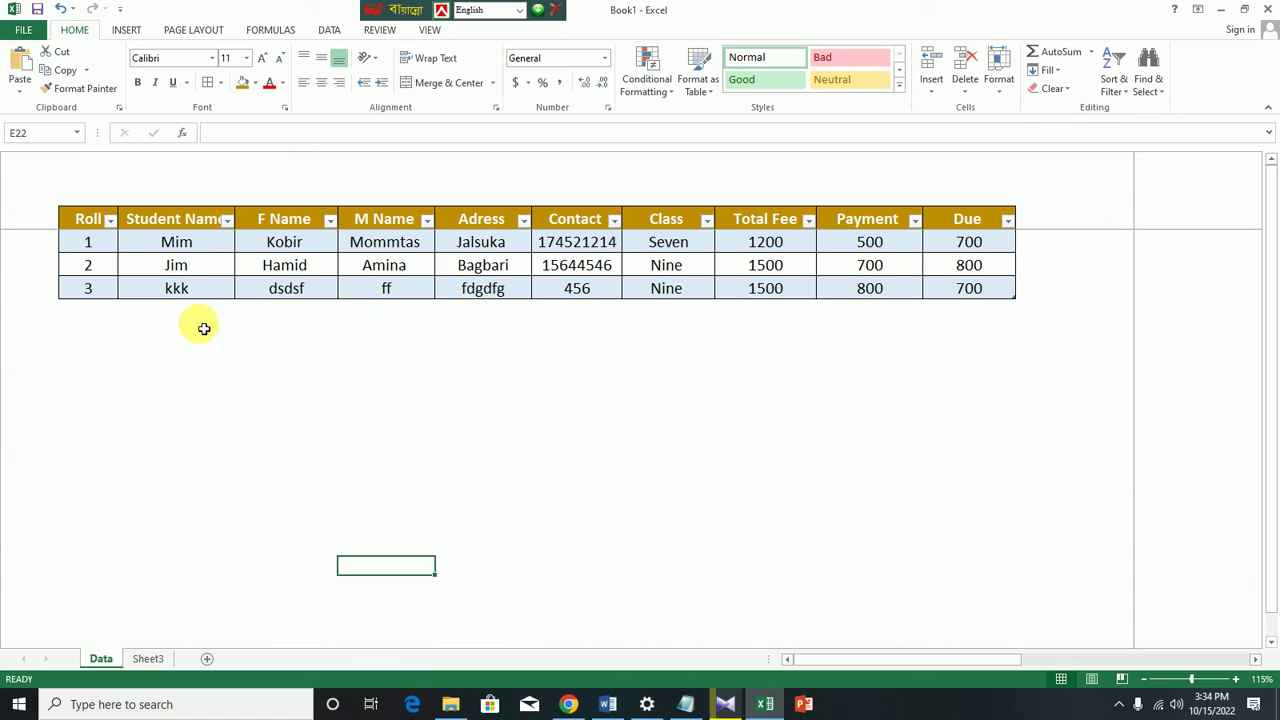
pyautogui.click(286, 223)
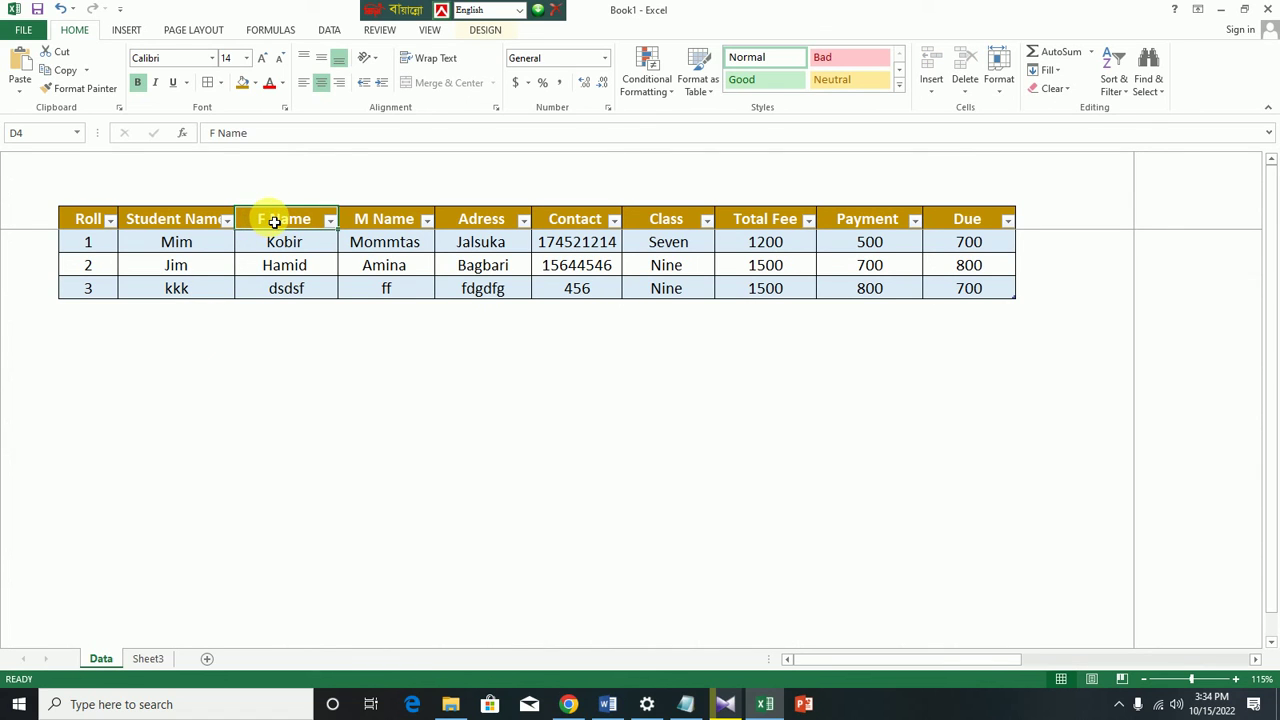
pyautogui.doubleClick(274, 222)
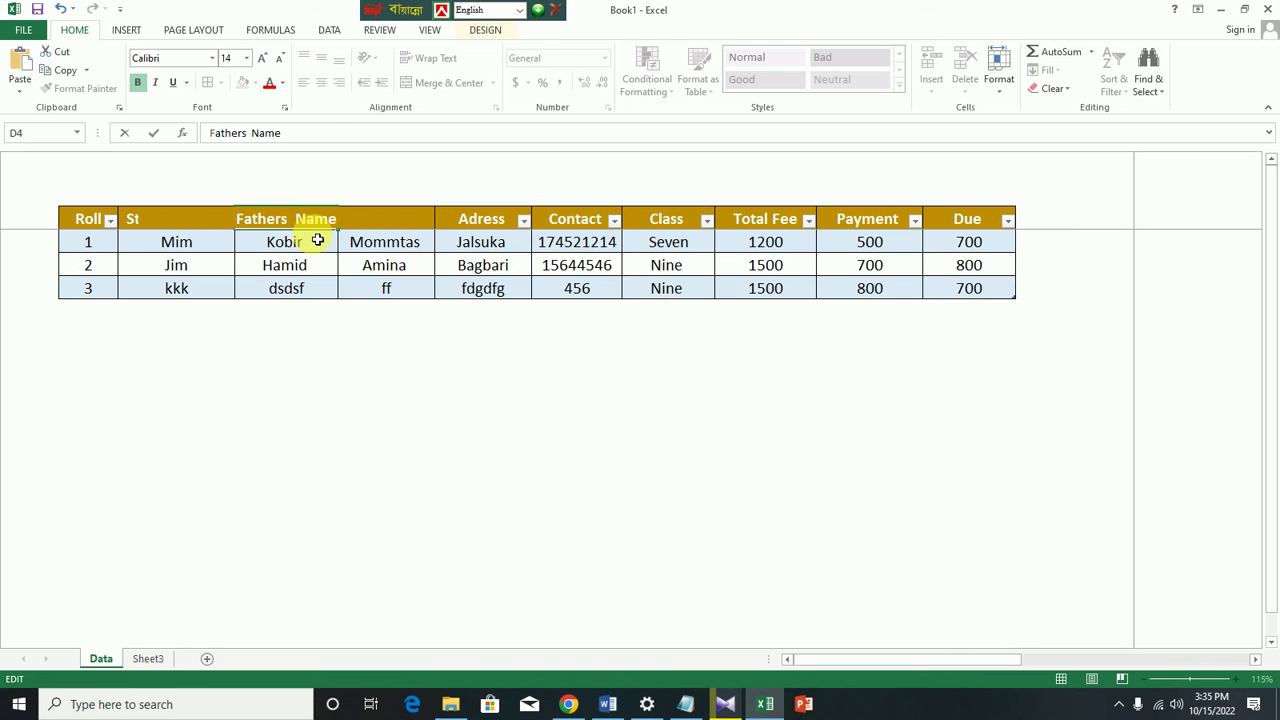
pyautogui.click(443, 366)
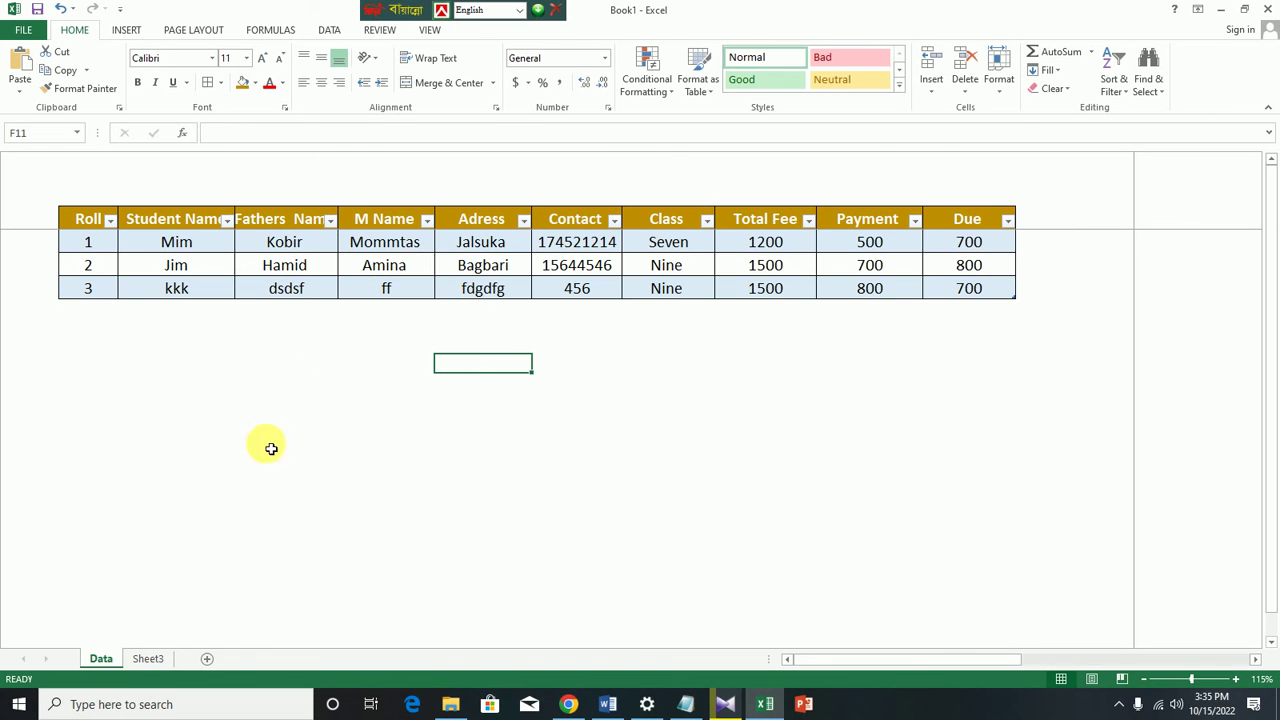
pyautogui.click(148, 658)
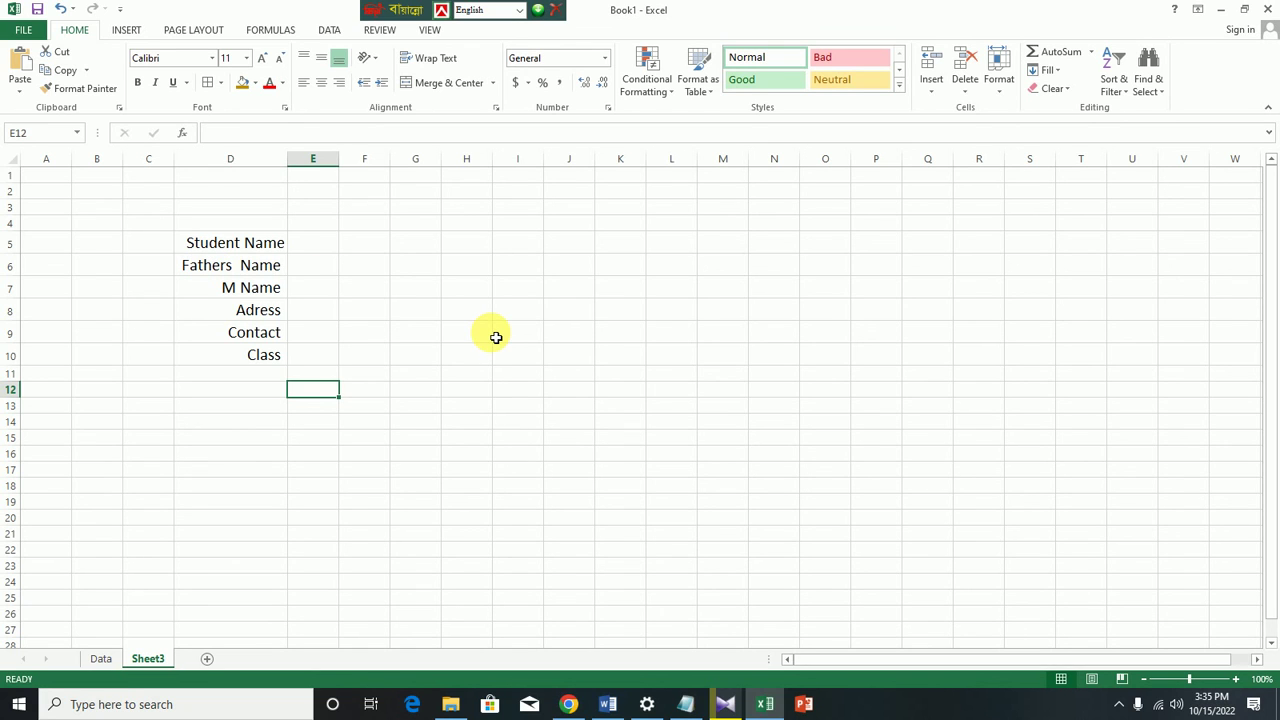
# Step: Drag column E back to its original narrow width, then select the answer cells E5:G10
pyautogui.moveTo(206, 243)
pyautogui.mouseDown()
pyautogui.moveTo(268, 268)
pyautogui.moveTo(277, 354)
pyautogui.mouseUp()
pyautogui.click(451, 425)
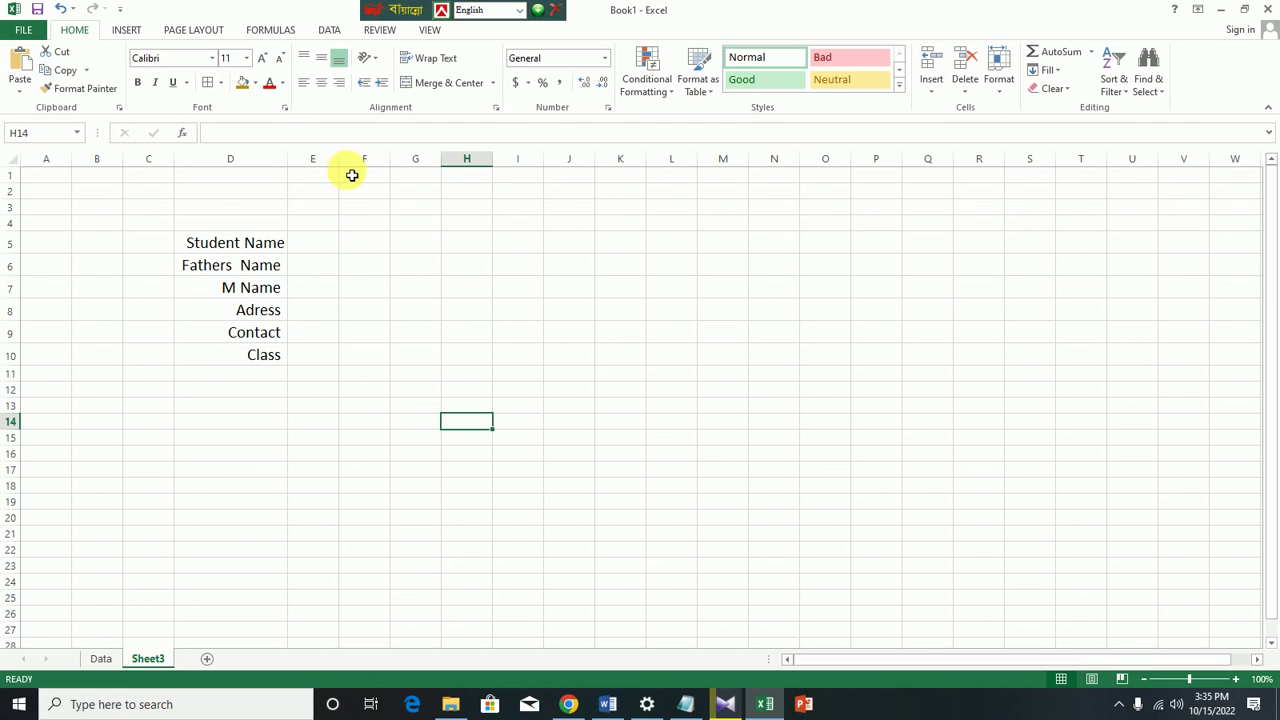
pyautogui.moveTo(349, 163); pyautogui.dragTo(462, 163)
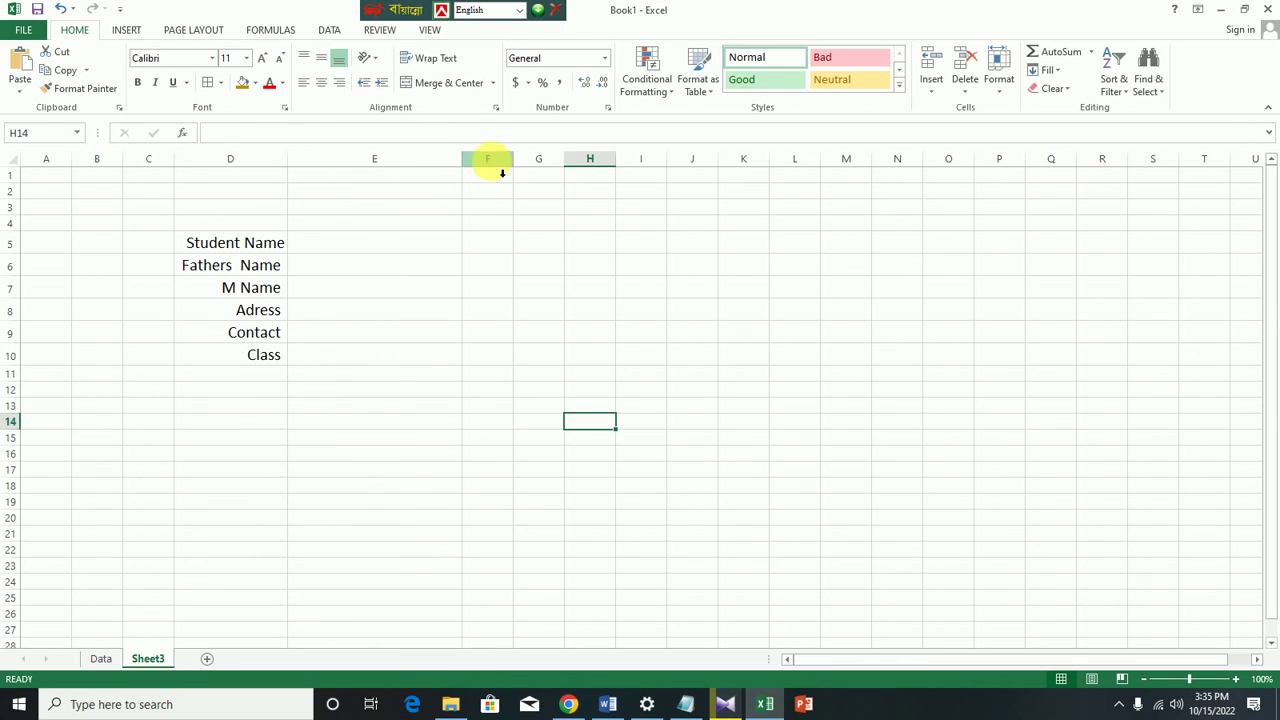
pyautogui.moveTo(466, 163); pyautogui.dragTo(342, 163)
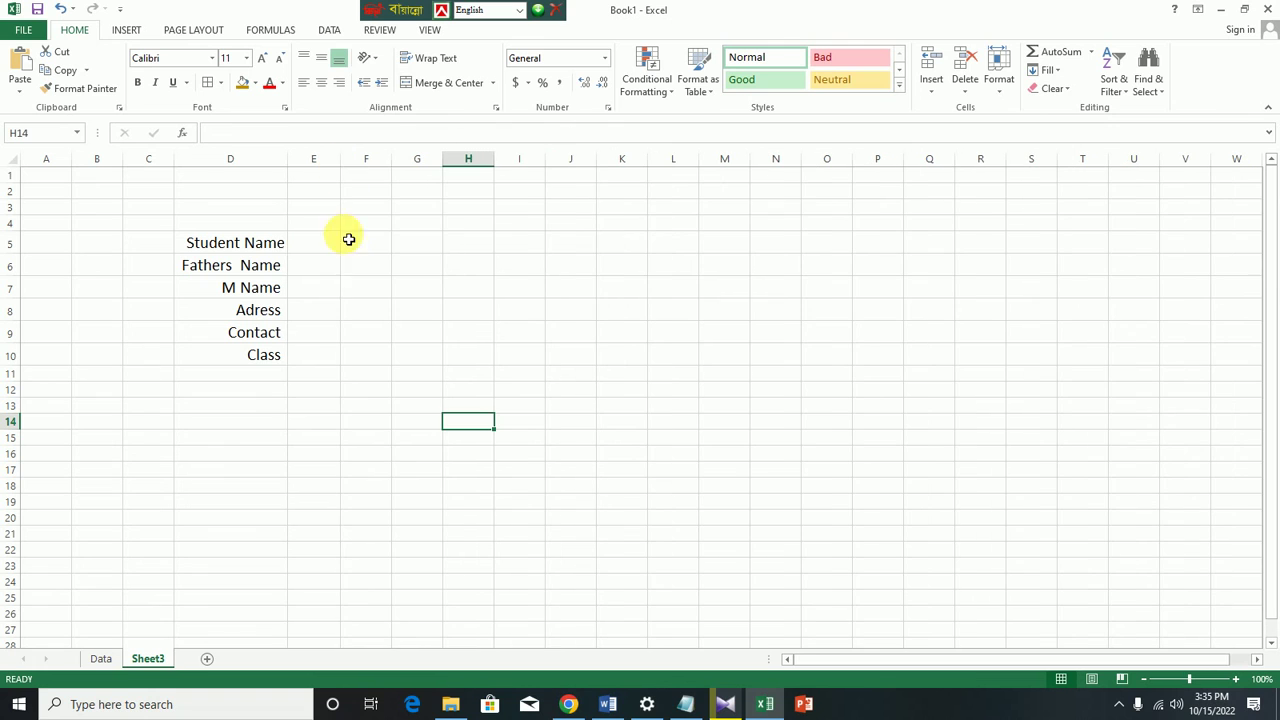
pyautogui.moveTo(317, 248); pyautogui.dragTo(404, 362)
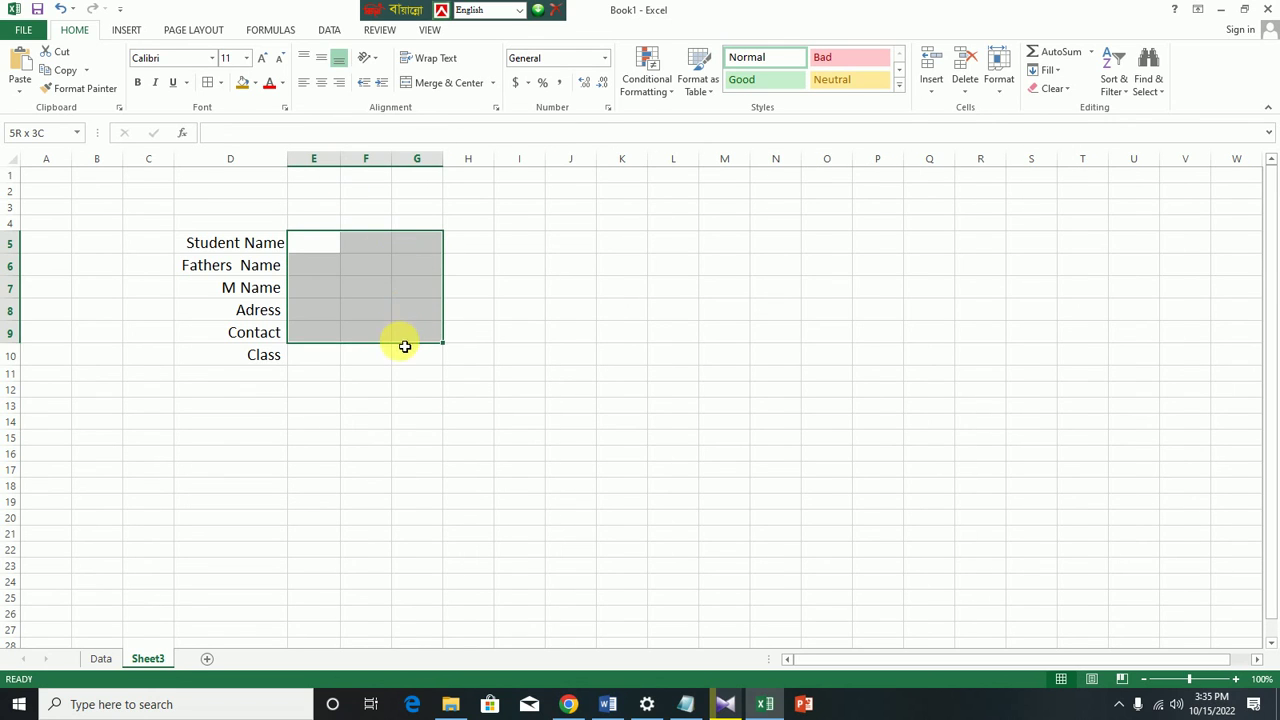
# Step: Merge each row of E5:G10 across and apply All Borders to D5:G10
pyautogui.click(492, 84)
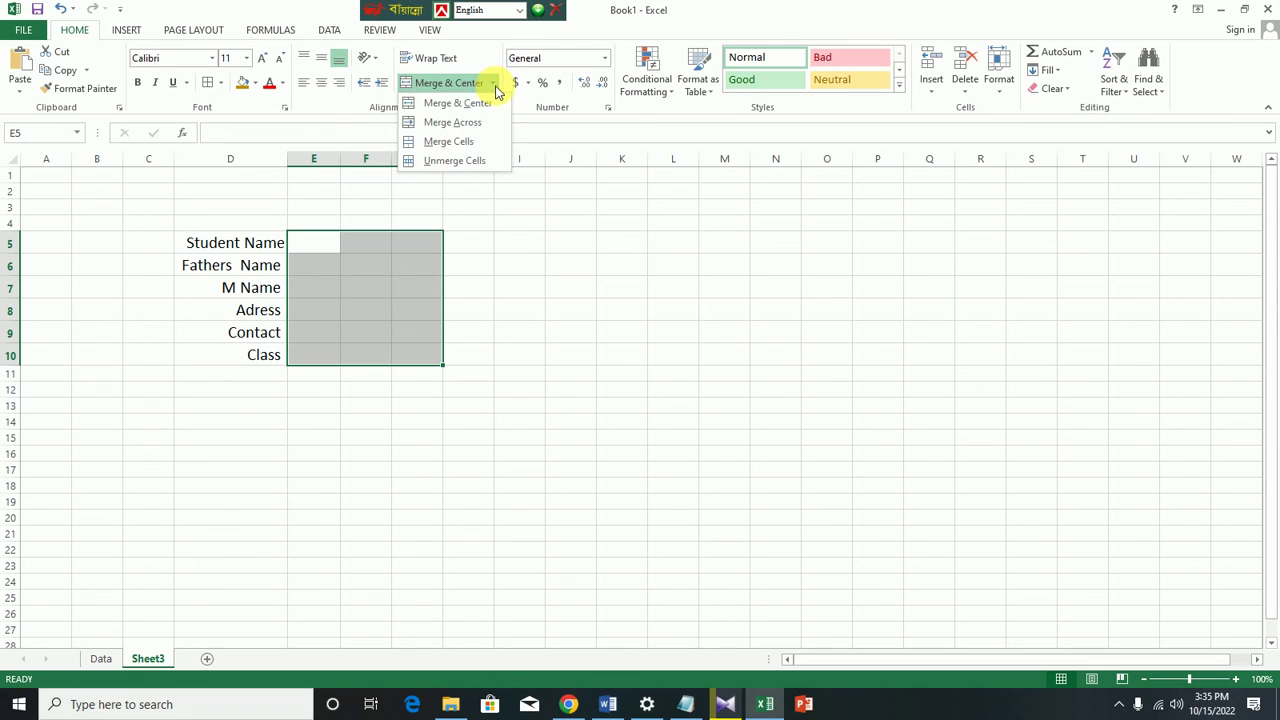
pyautogui.click(451, 125)
pyautogui.click(521, 408)
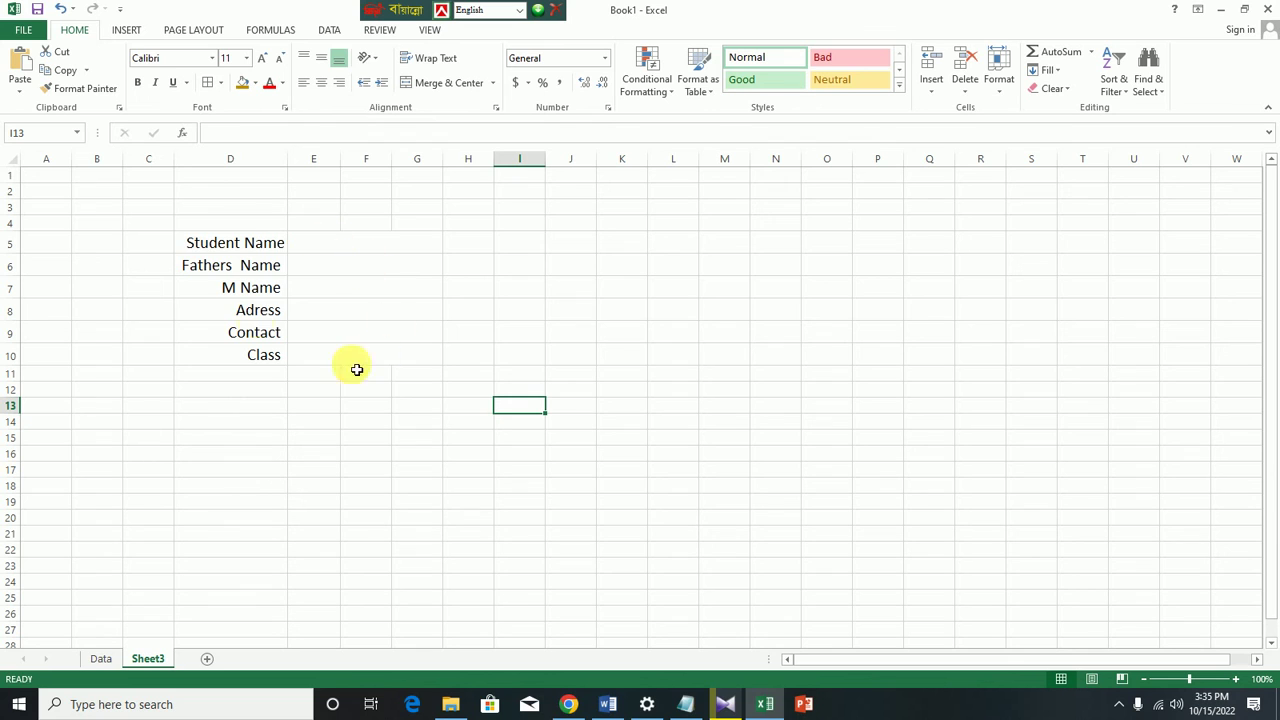
pyautogui.moveTo(192, 245); pyautogui.dragTo(366, 351)
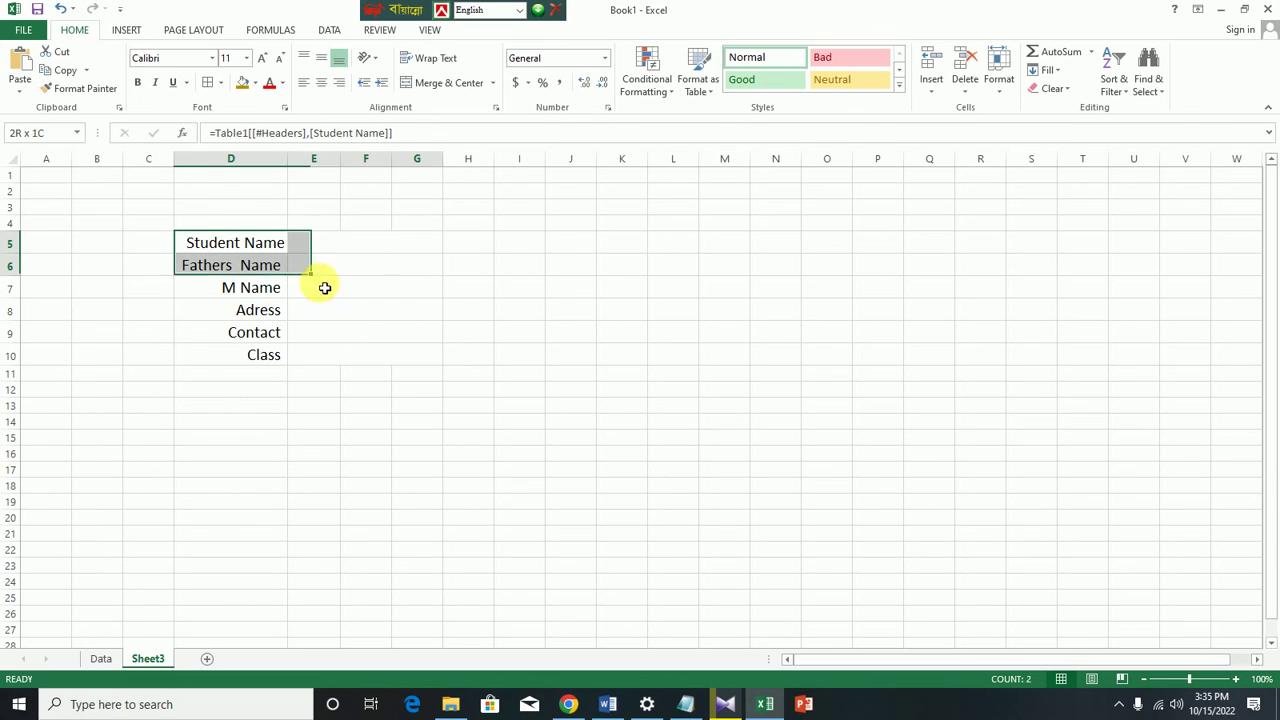
pyautogui.click(220, 83)
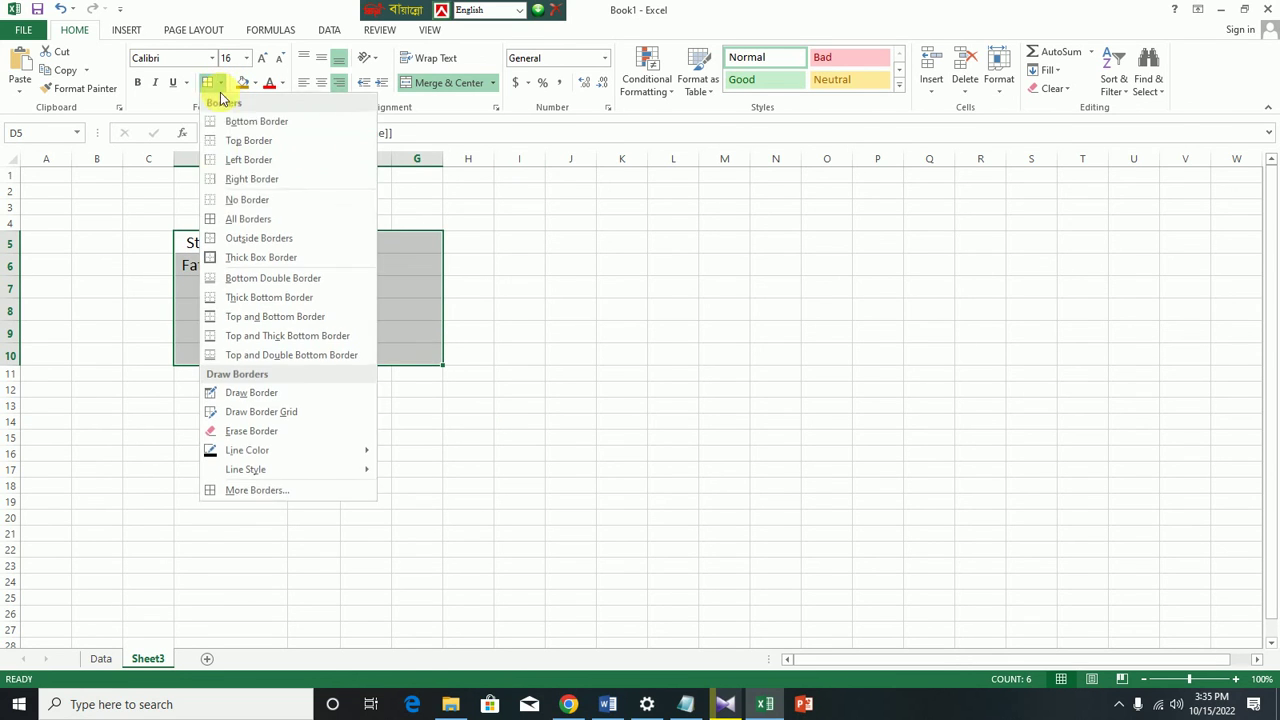
pyautogui.click(233, 219)
pyautogui.click(500, 247)
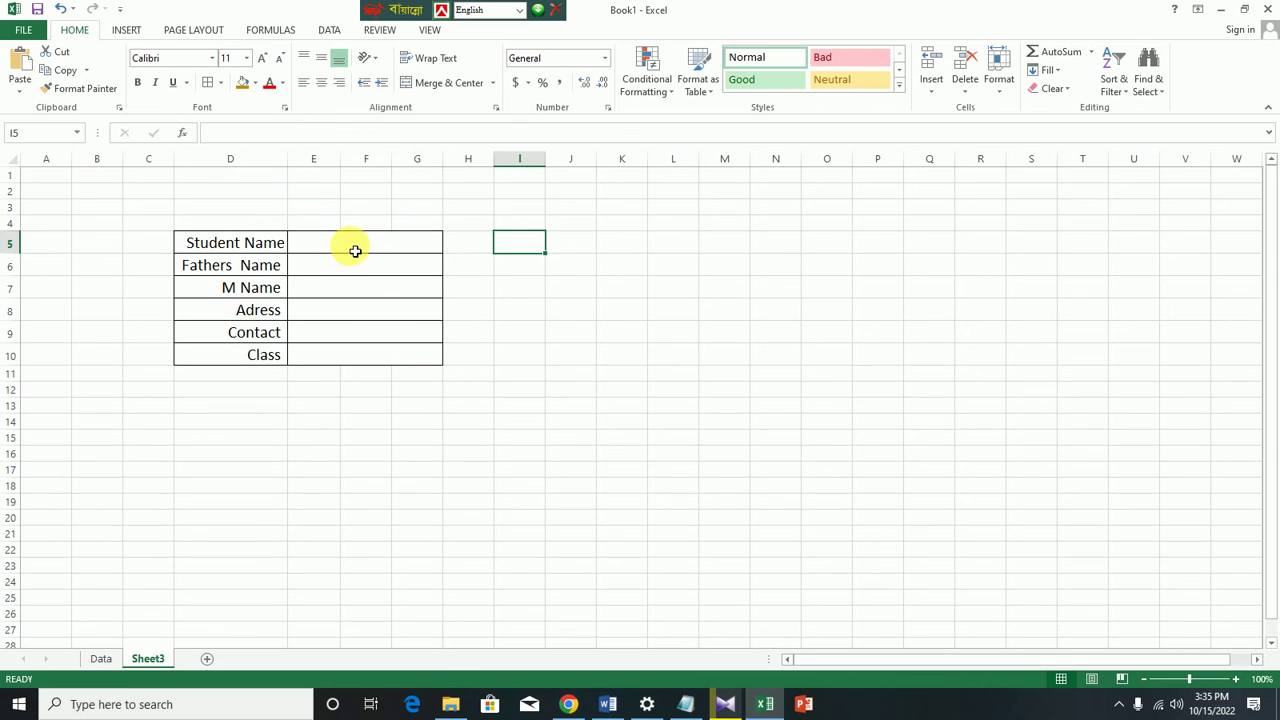
# Step: Fill the answer cells E5:G10 light gold and the labels D5:D10 blue
pyautogui.moveTo(355, 251); pyautogui.dragTo(371, 351)
pyautogui.click(255, 83)
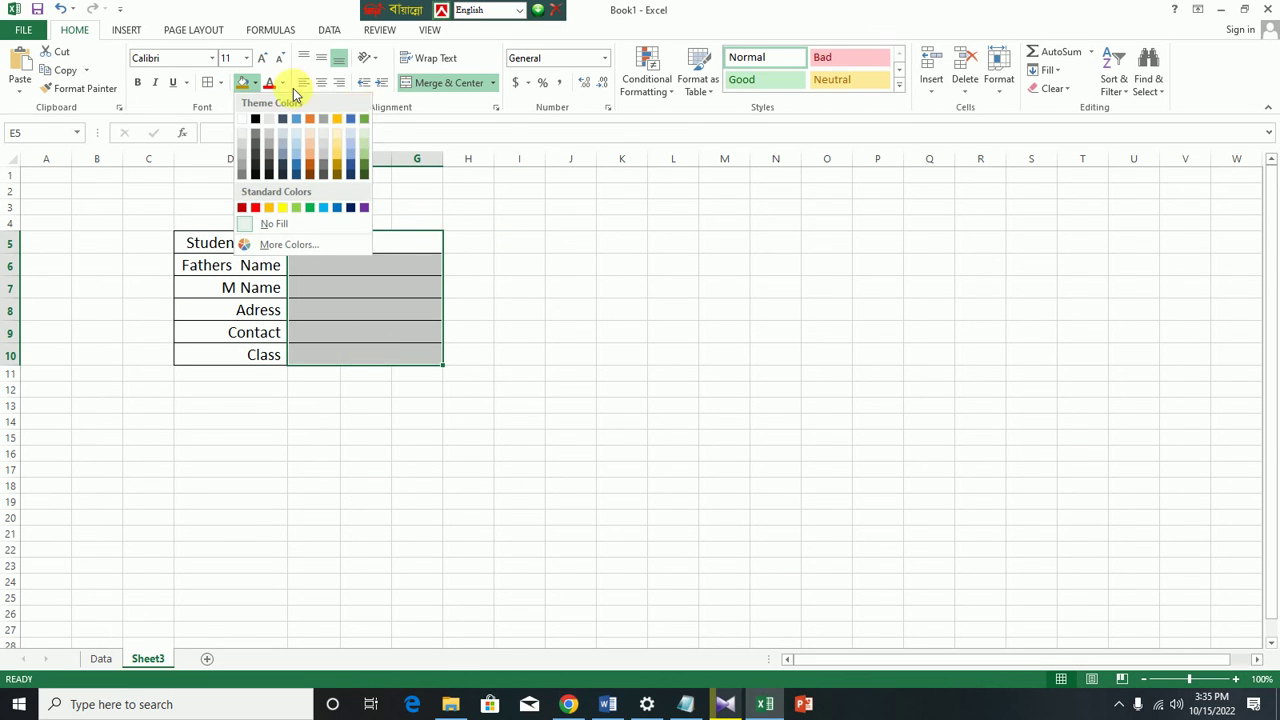
pyautogui.click(337, 137)
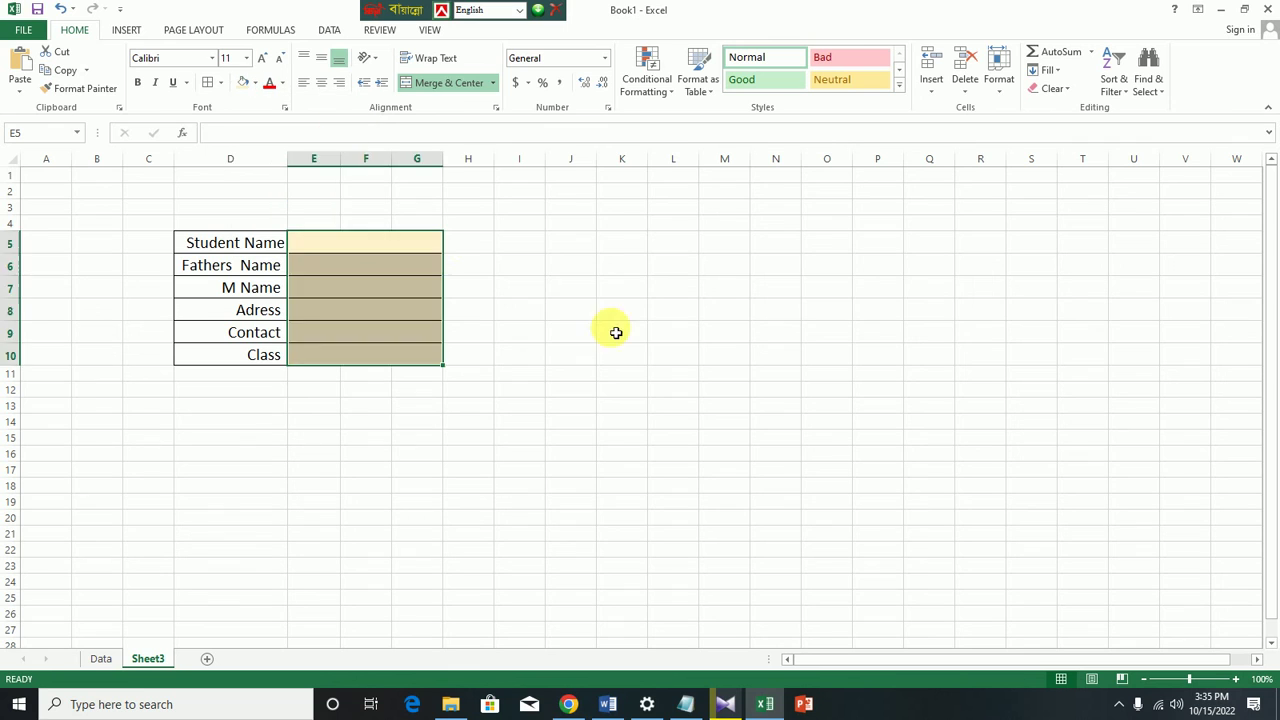
pyautogui.click(616, 333)
pyautogui.moveTo(229, 243); pyautogui.dragTo(234, 355)
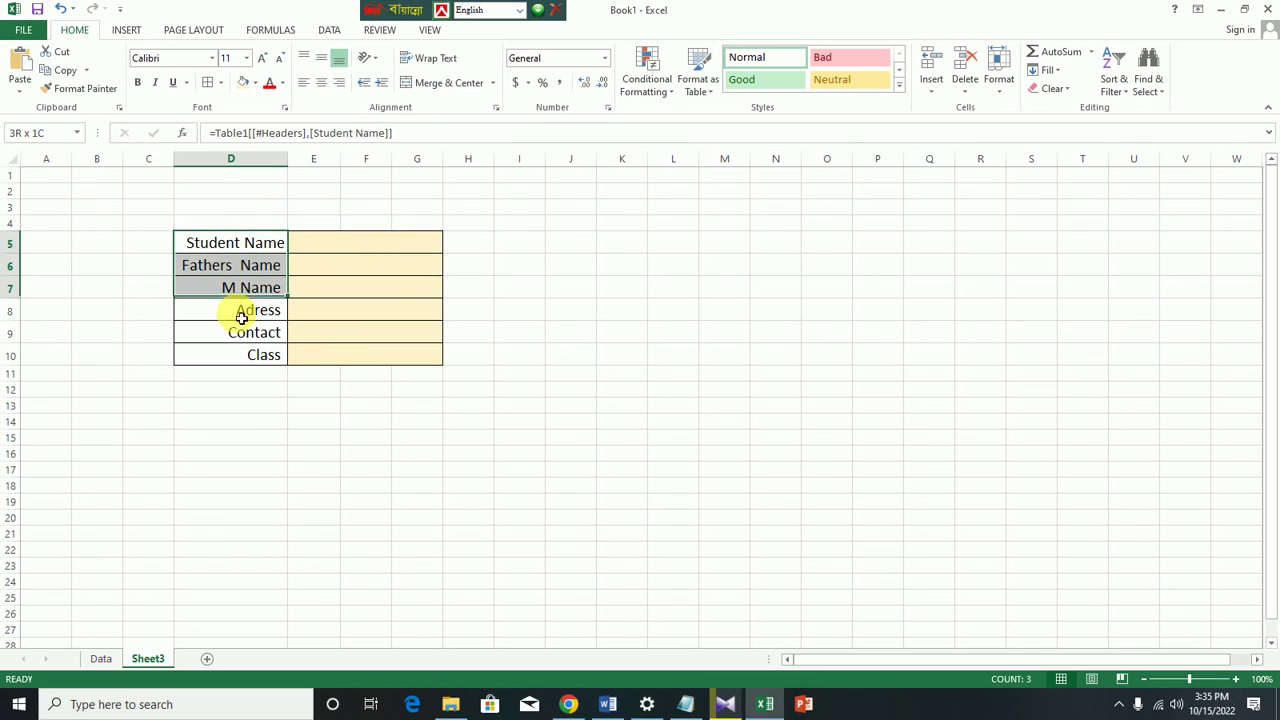
pyautogui.click(255, 83)
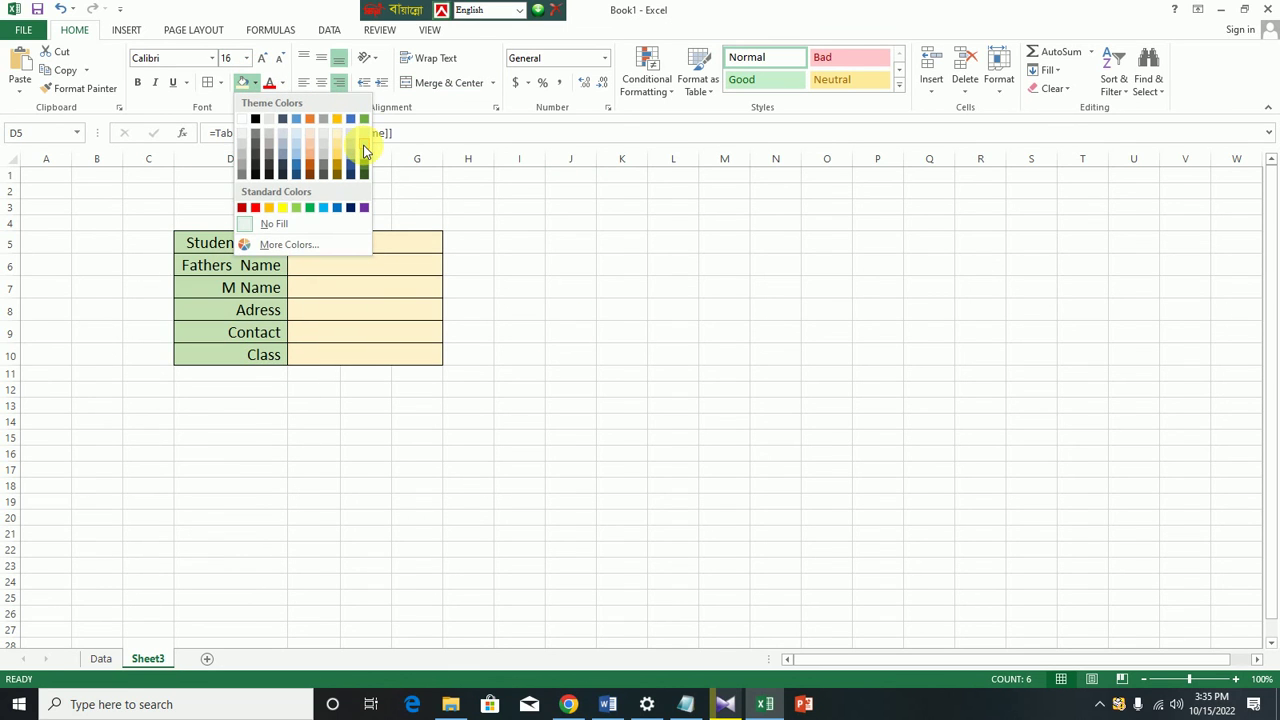
pyautogui.click(299, 157)
pyautogui.click(577, 345)
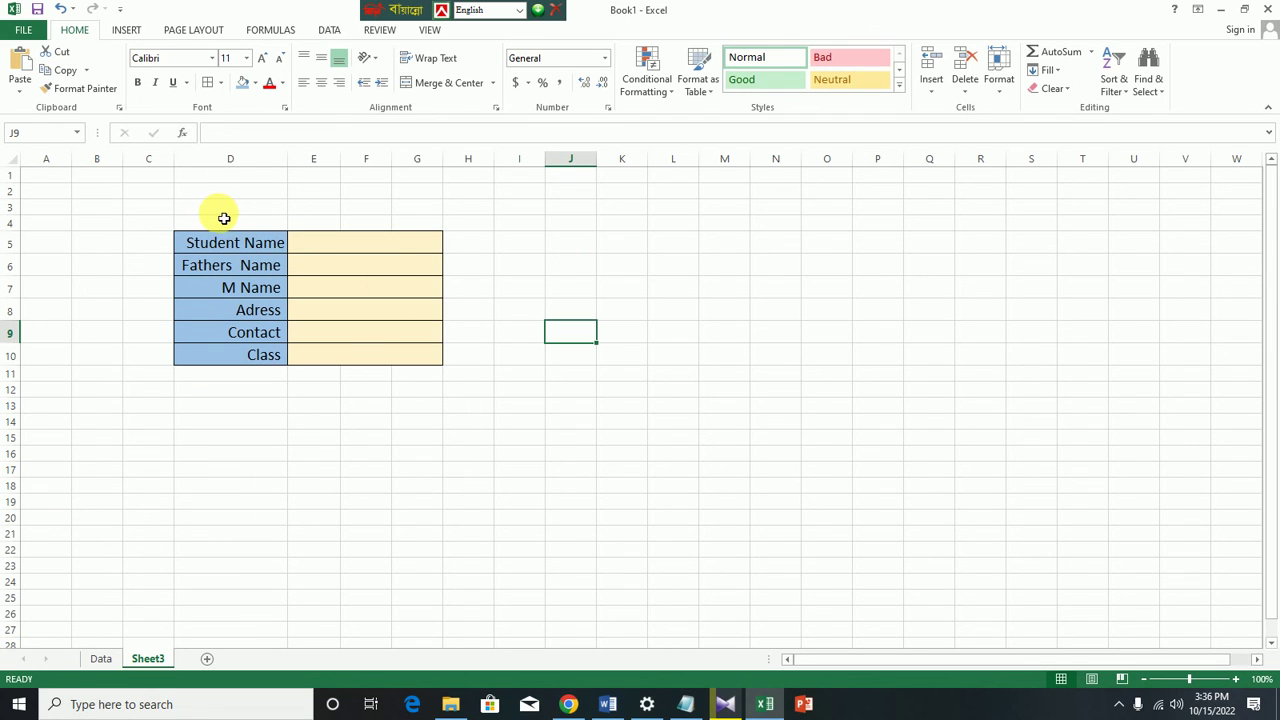
# Step: Merge D3:G4, fill it dark orange, and enter the STUDENT INFORMATION title
pyautogui.click(254, 216)
pyautogui.moveTo(254, 216); pyautogui.dragTo(421, 227)
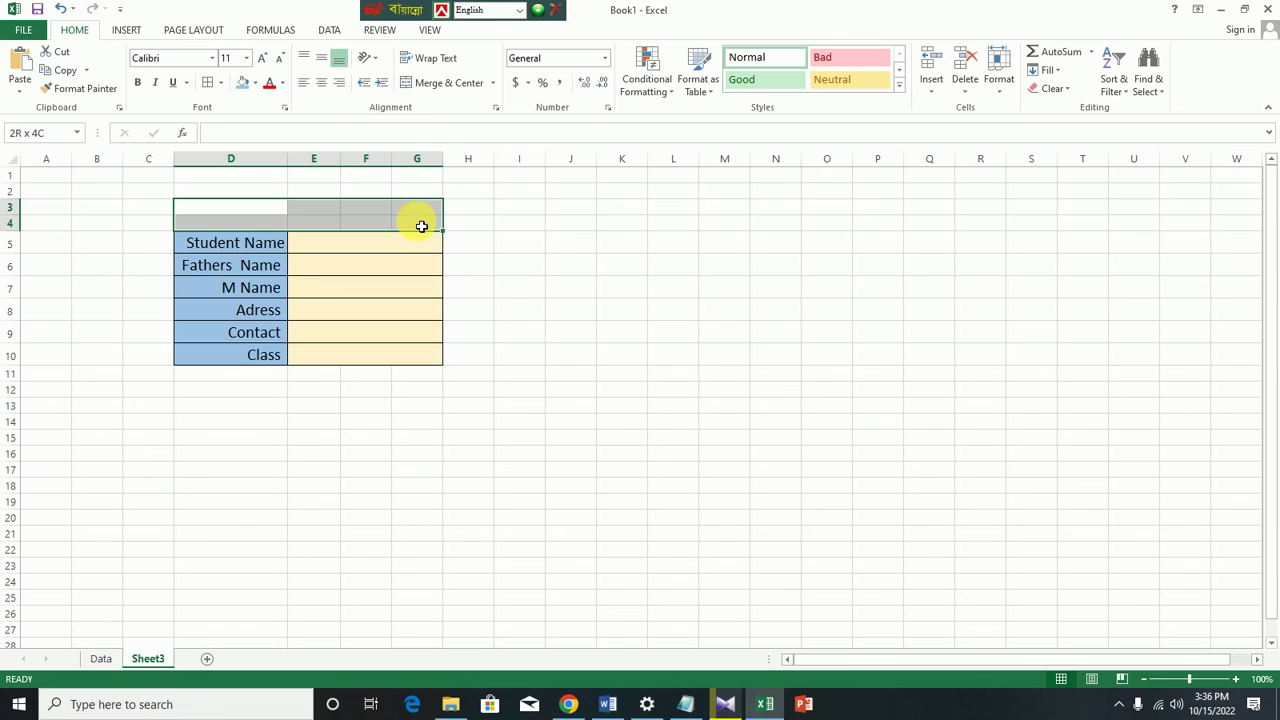
pyautogui.click(440, 84)
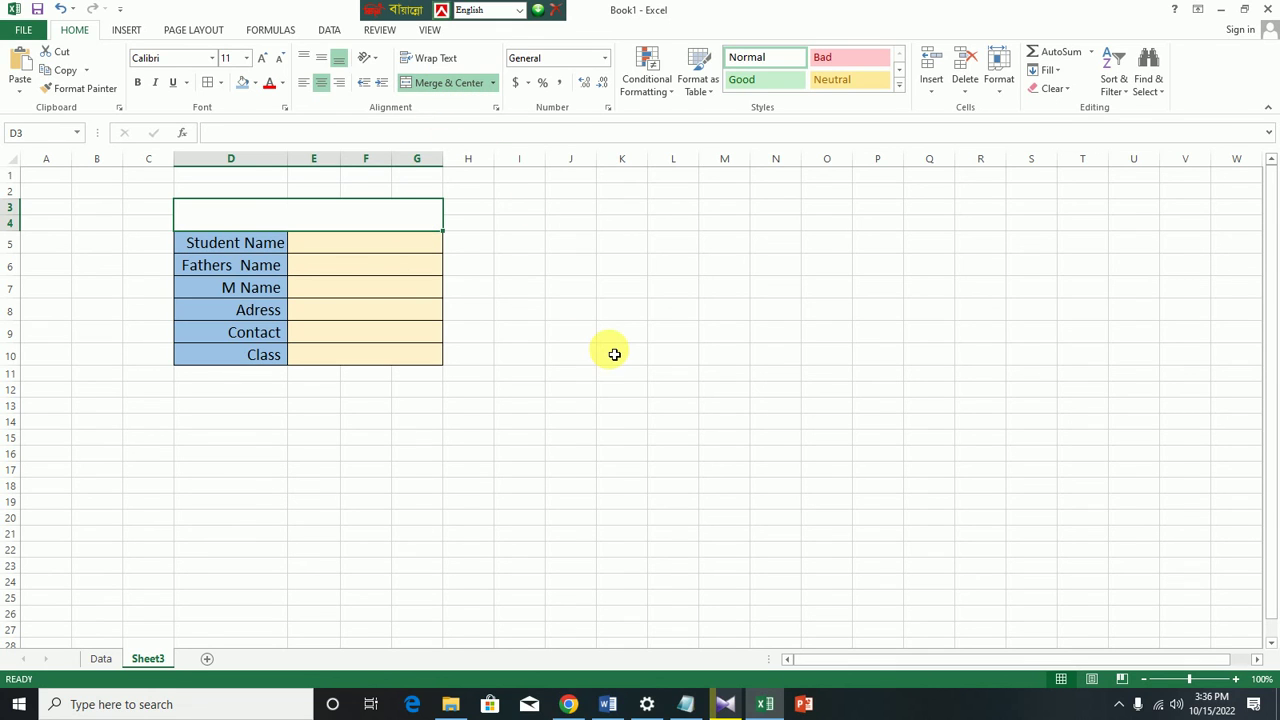
pyautogui.click(255, 83)
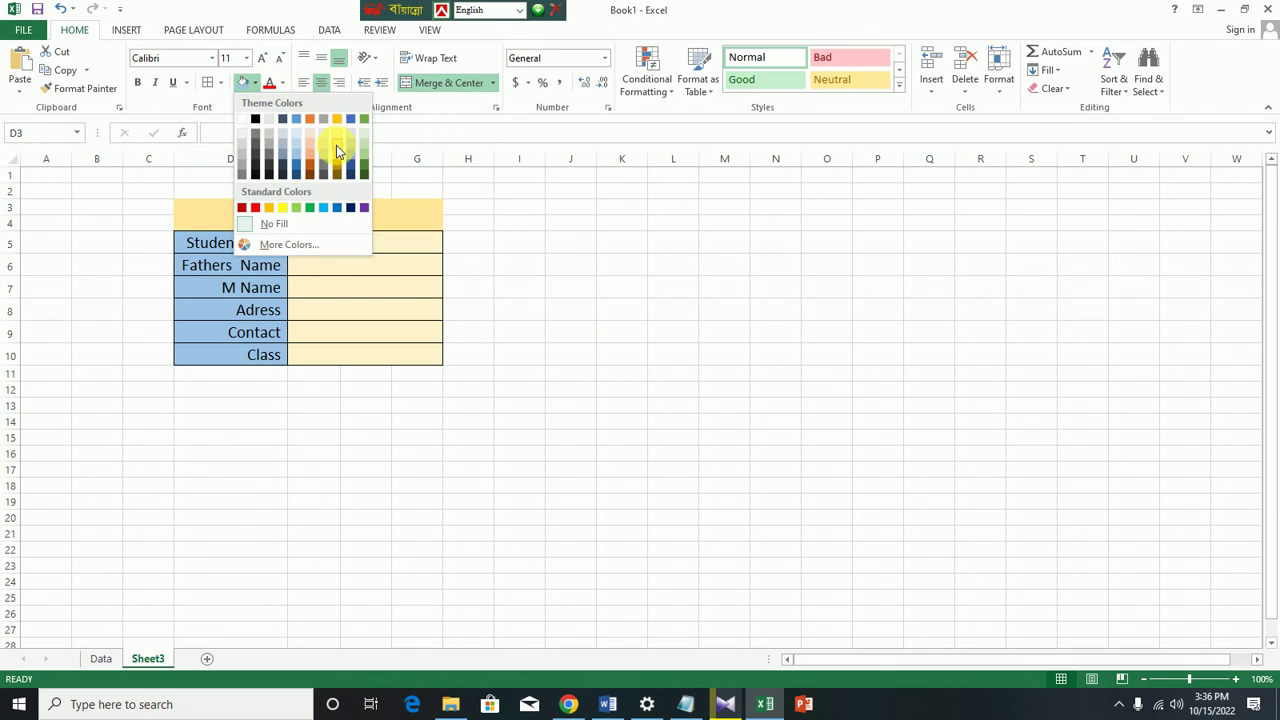
pyautogui.click(309, 161)
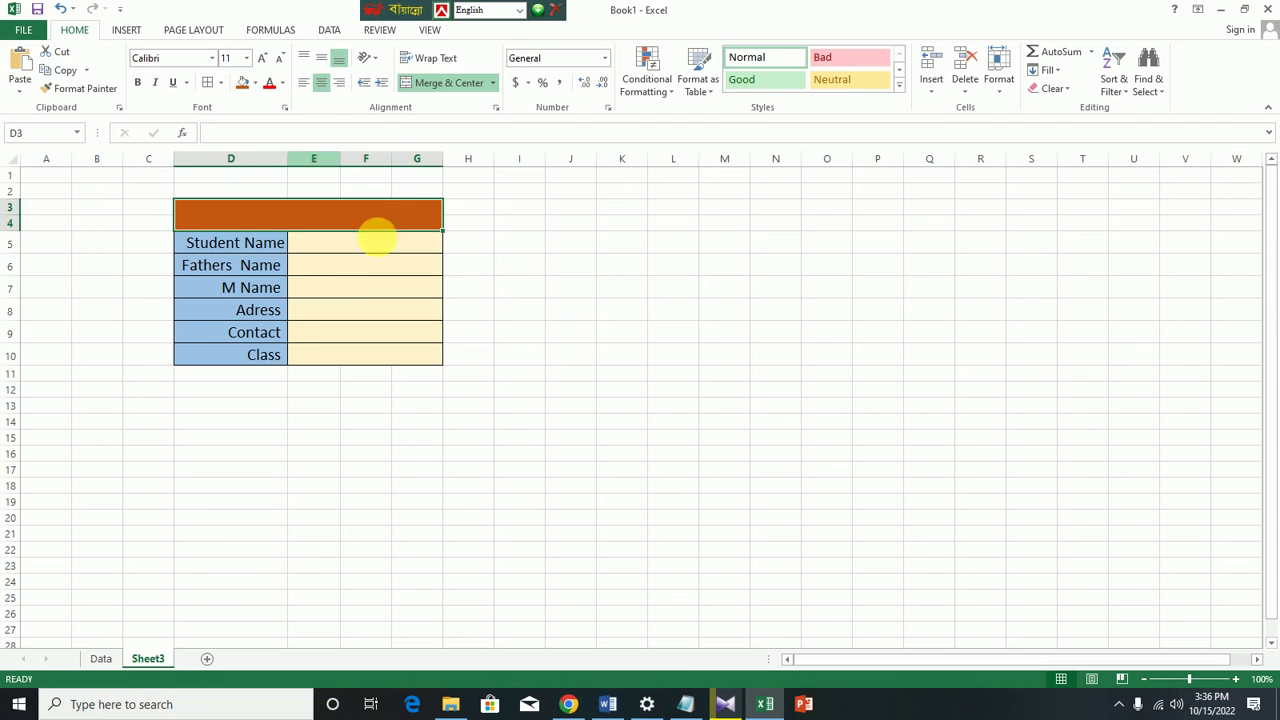
pyautogui.click(622, 354)
pyautogui.click(327, 215)
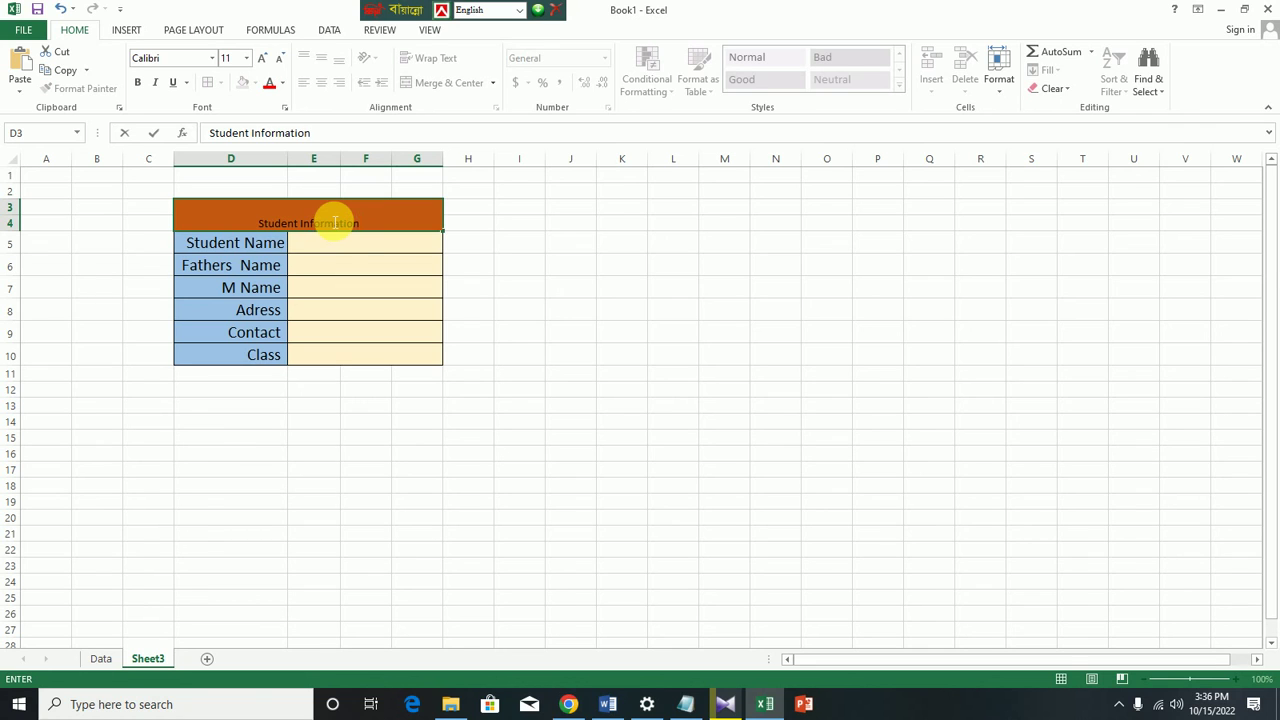
pyautogui.click(612, 395)
# Step: Make the title middle-aligned, bold, 20 pt Algerian
pyautogui.click(314, 217)
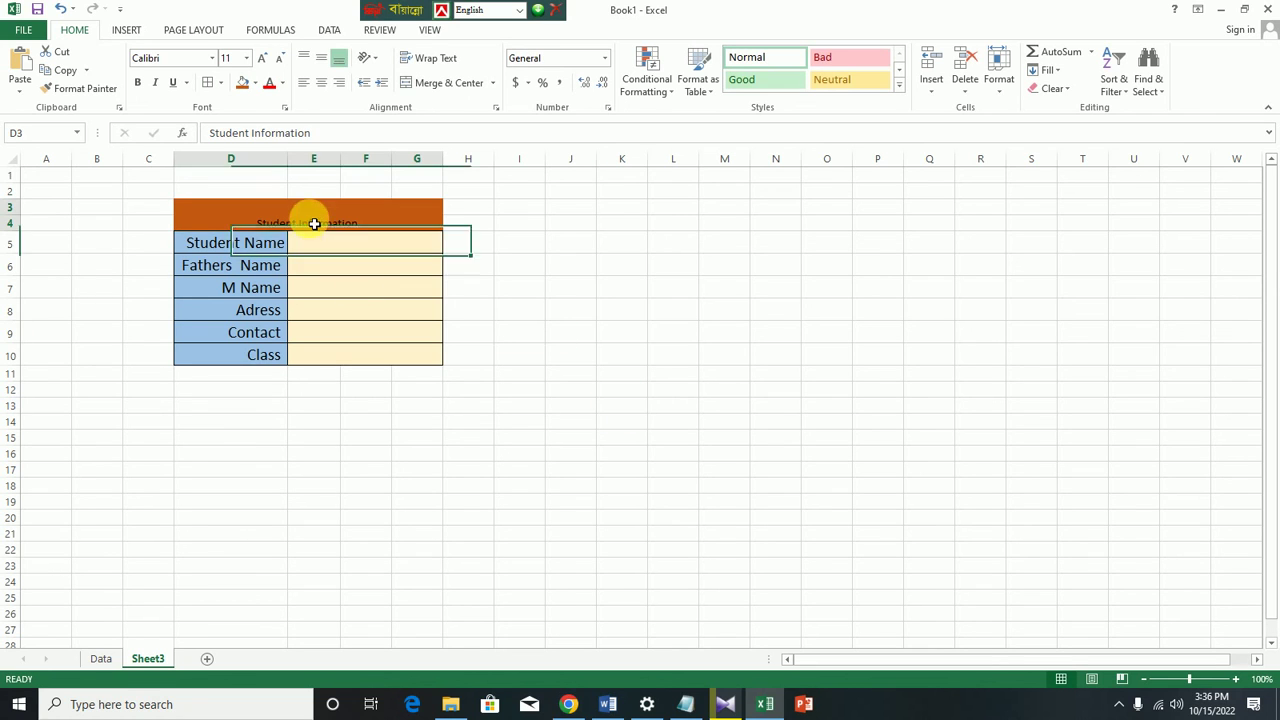
pyautogui.click(321, 58)
pyautogui.click(260, 58)
pyautogui.click(260, 58)
pyautogui.click(260, 58)
pyautogui.click(260, 58)
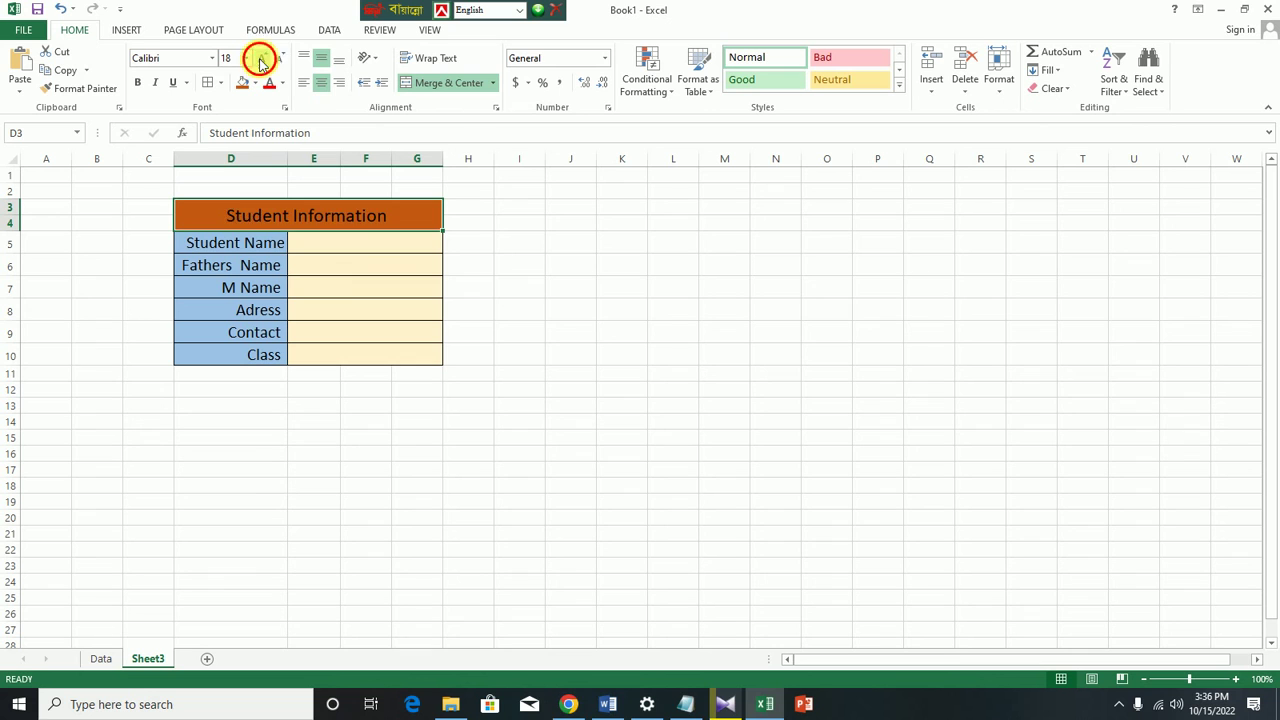
pyautogui.click(260, 58)
pyautogui.click(139, 83)
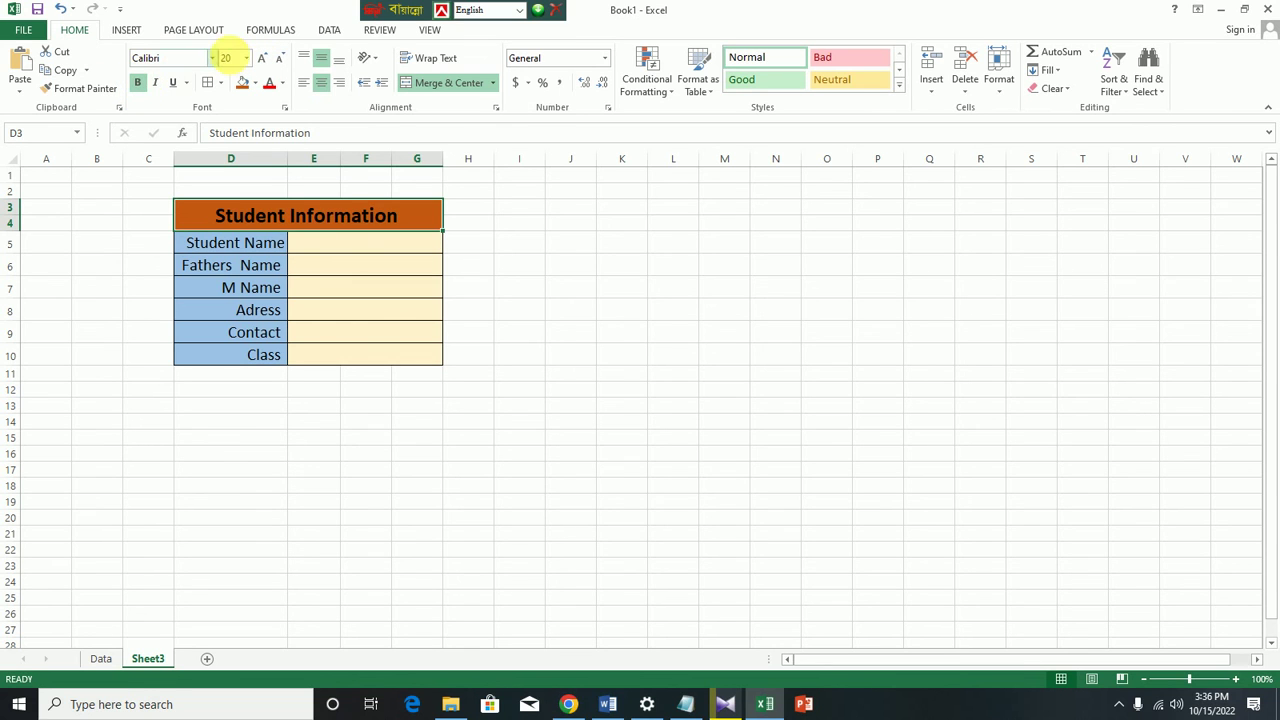
pyautogui.click(213, 58)
pyautogui.click(180, 171)
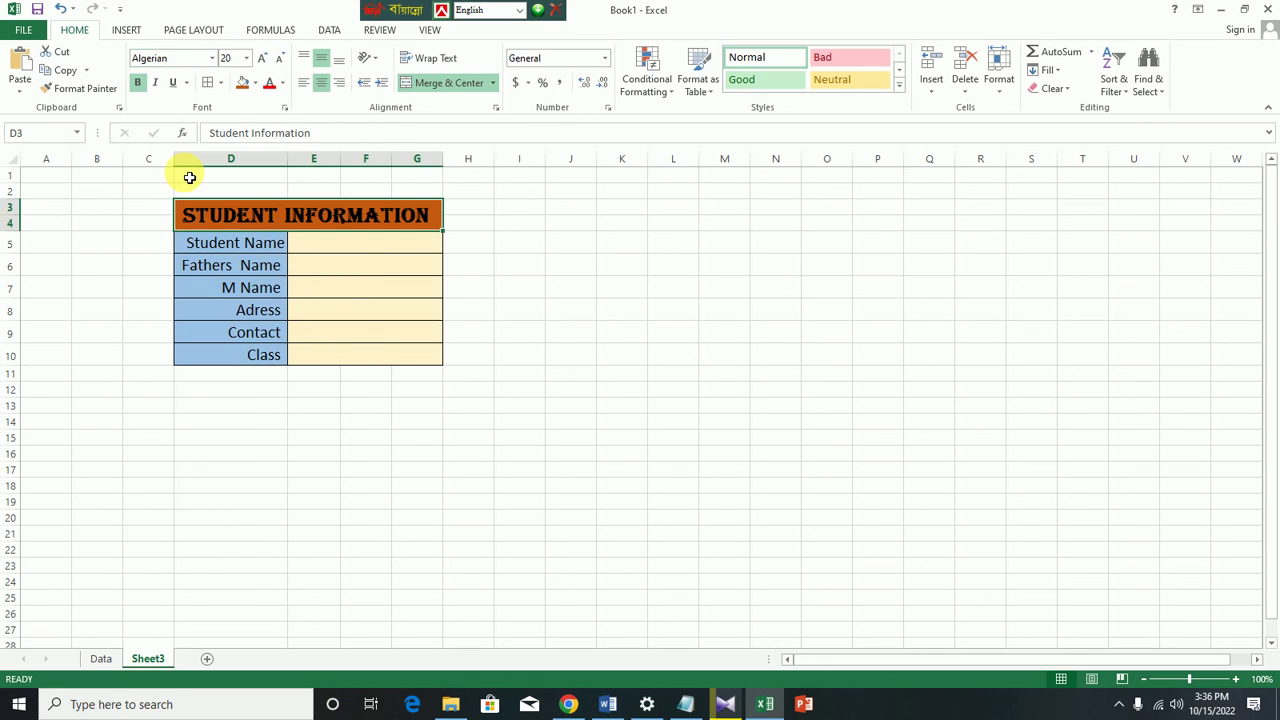
# Step: Change the title banner's fill to light green
pyautogui.click(727, 377)
pyautogui.click(426, 220)
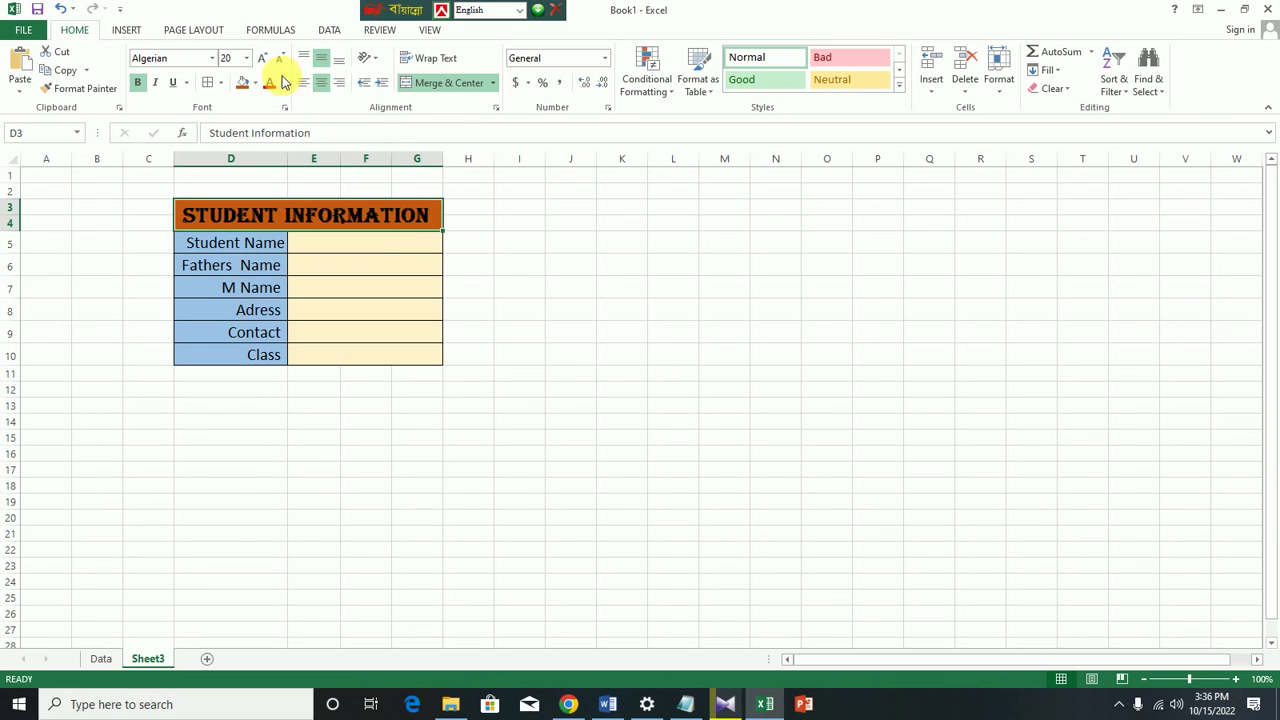
pyautogui.click(256, 83)
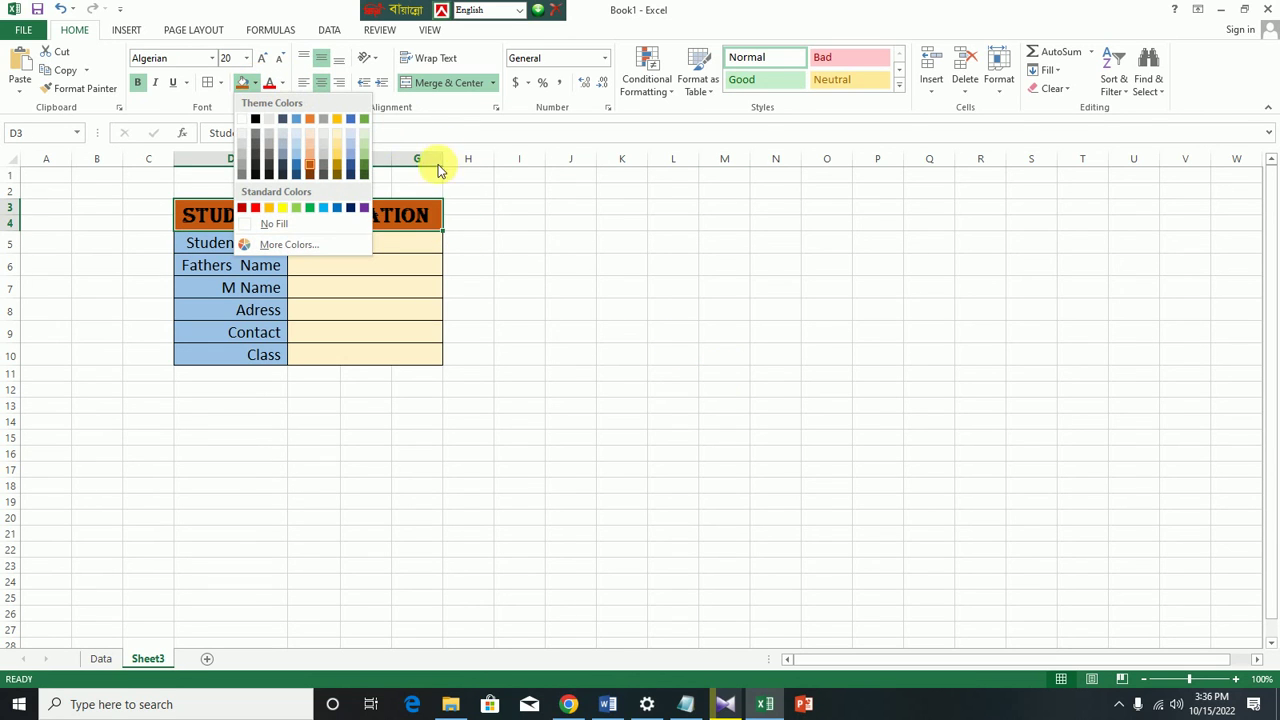
pyautogui.click(363, 147)
pyautogui.click(729, 405)
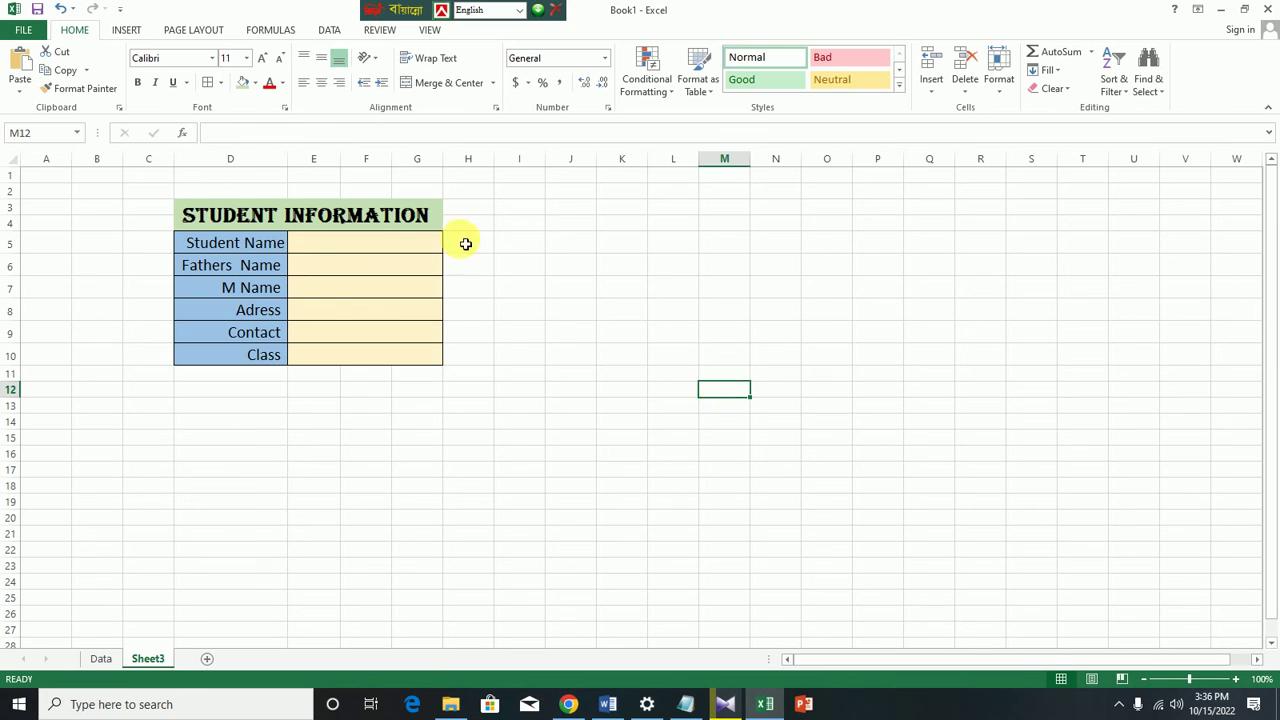
pyautogui.click(366, 212)
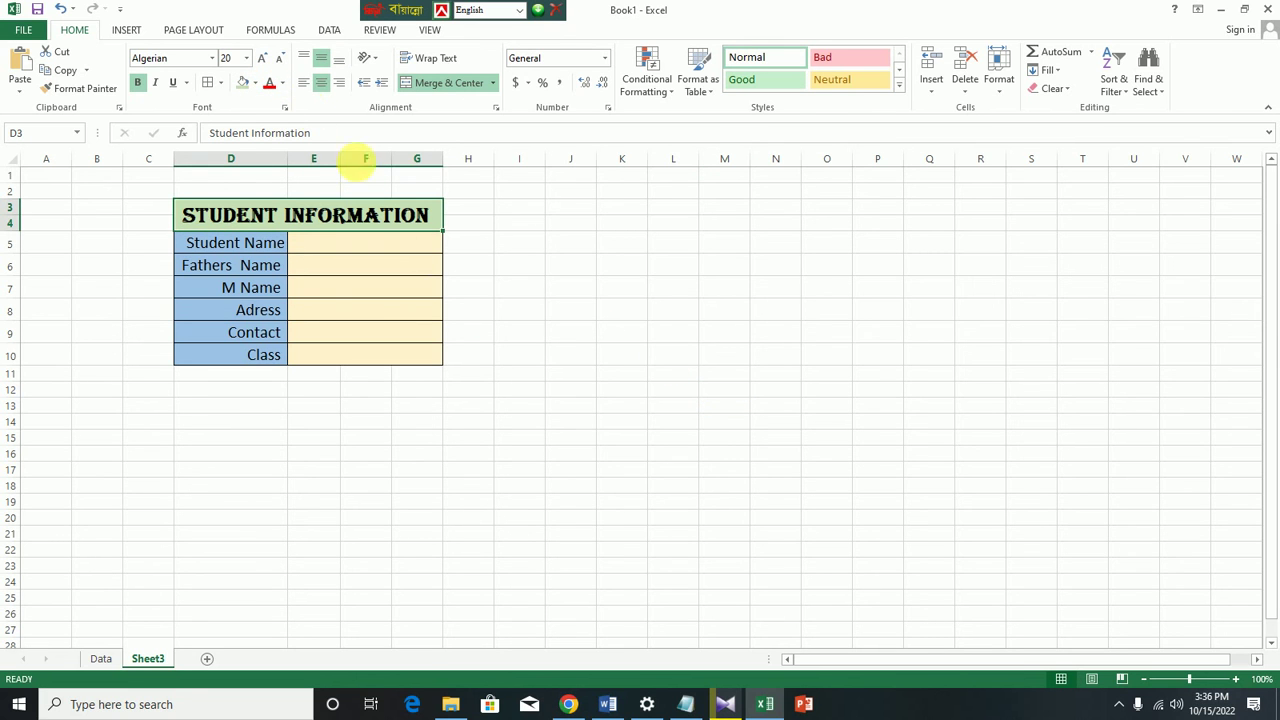
# Step: Recolour the D3:G4 title banner with the light orange fill swatch
pyautogui.keyDown('ctrl'); pyautogui.scroll(5, 586, 423); pyautogui.keyUp('ctrl')
pyautogui.keyDown('ctrl'); pyautogui.scroll(2, 583, 419); pyautogui.keyUp('ctrl')
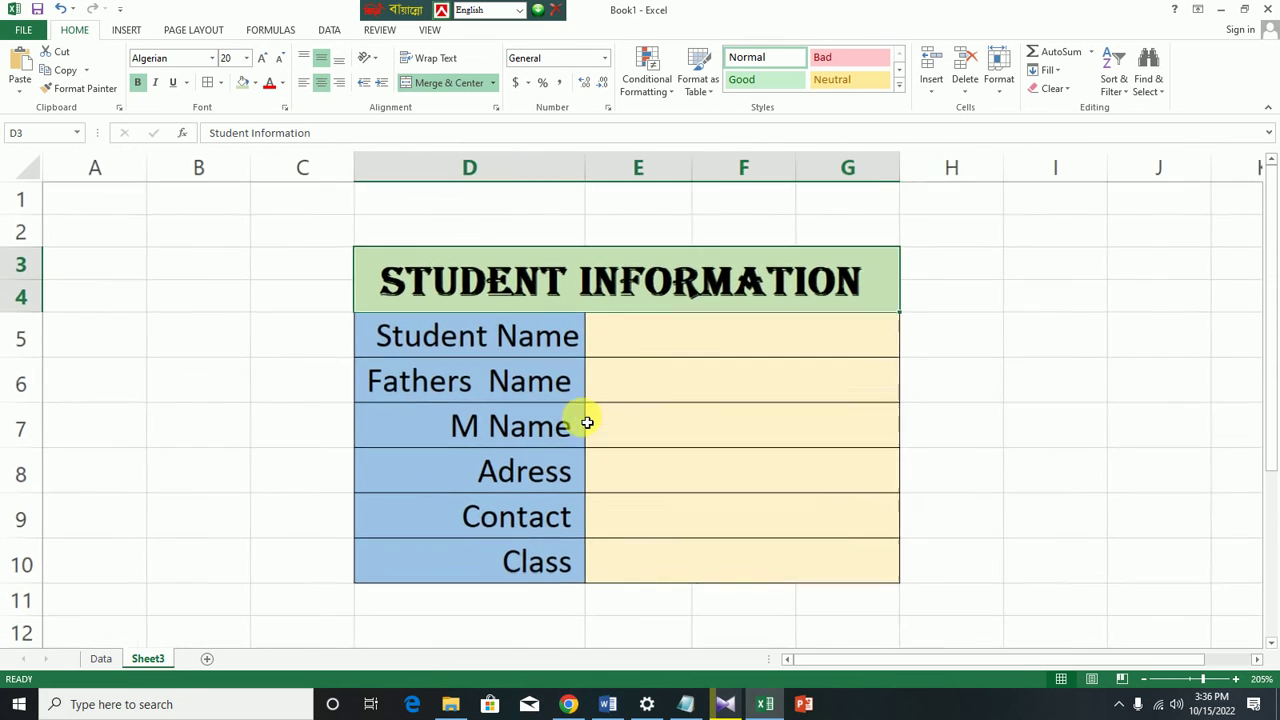
pyautogui.click(256, 84)
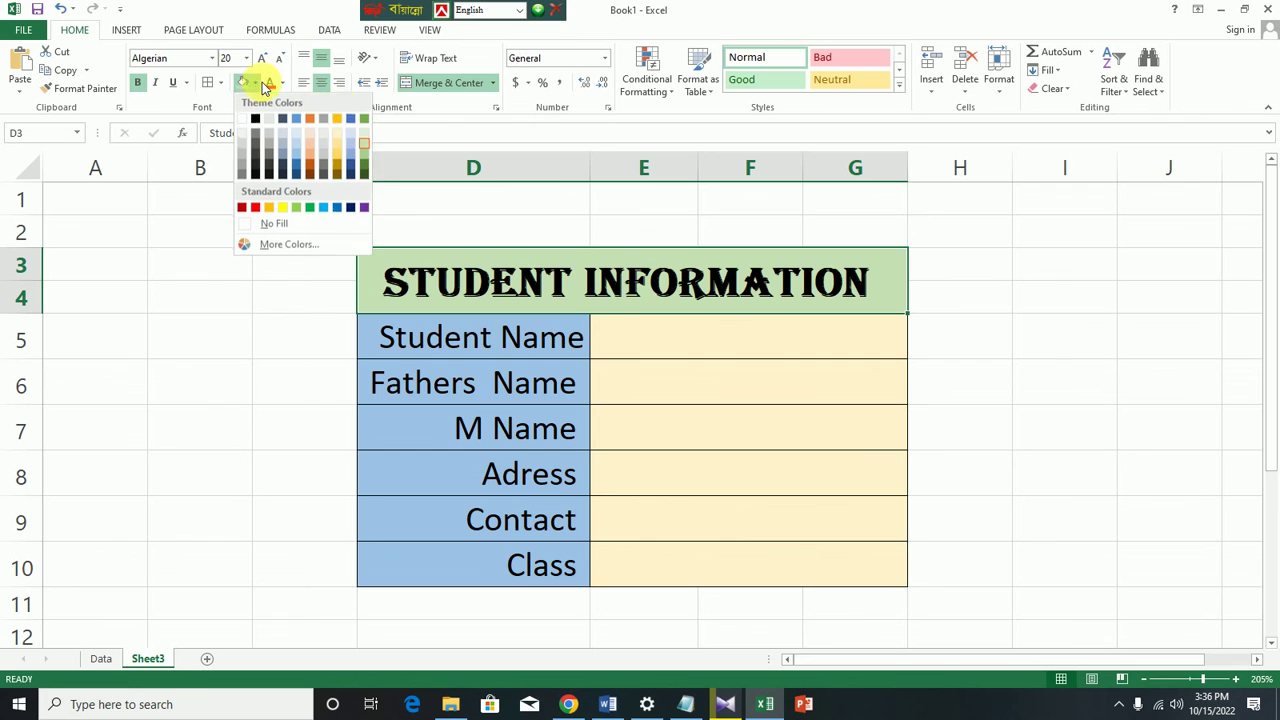
pyautogui.click(309, 154)
pyautogui.click(1080, 385)
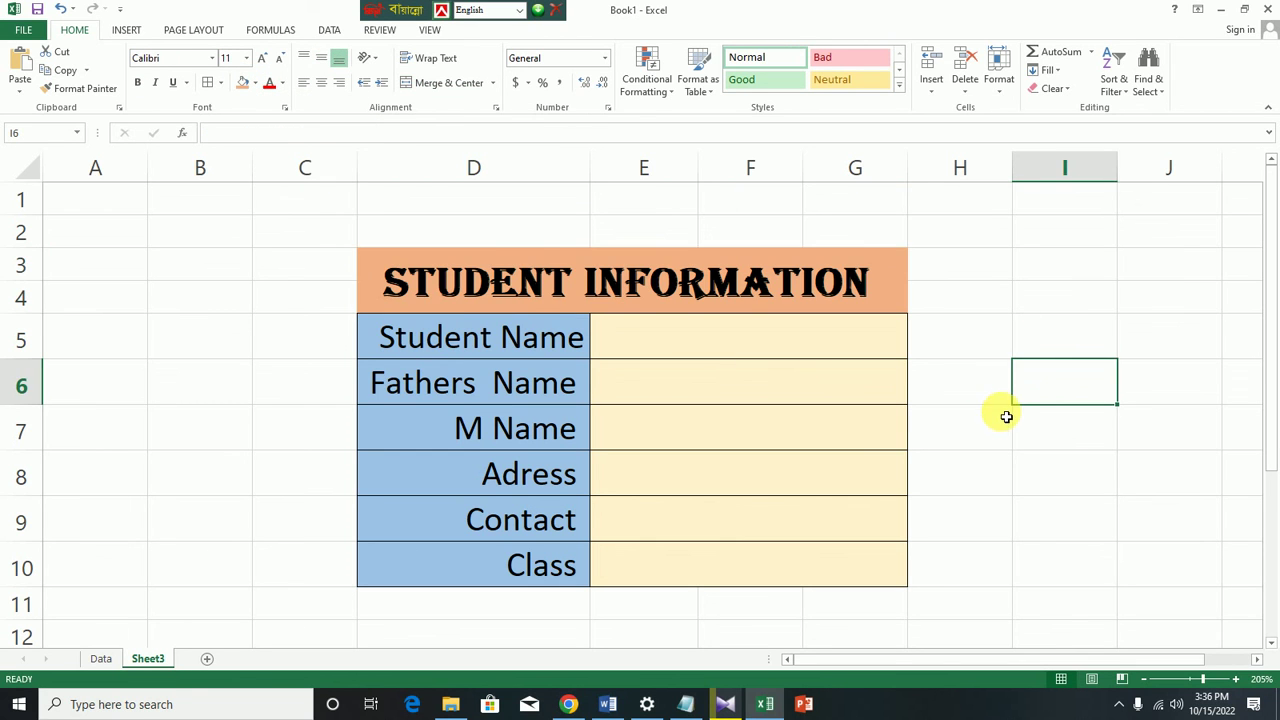
pyautogui.keyDown('ctrl'); pyautogui.scroll(-1, 1005, 442); pyautogui.keyUp('ctrl')
pyautogui.keyDown('ctrl'); pyautogui.scroll(-1, 1005, 442); pyautogui.keyUp('ctrl')
pyautogui.keyDown('ctrl'); pyautogui.scroll(-1, 894, 426); pyautogui.keyUp('ctrl')
# Step: Link D12 and D13 to the Data sheet's Total Fee and Payment headers
pyautogui.keyDown('ctrl'); pyautogui.scroll(-1, 697, 391); pyautogui.keyUp('ctrl')
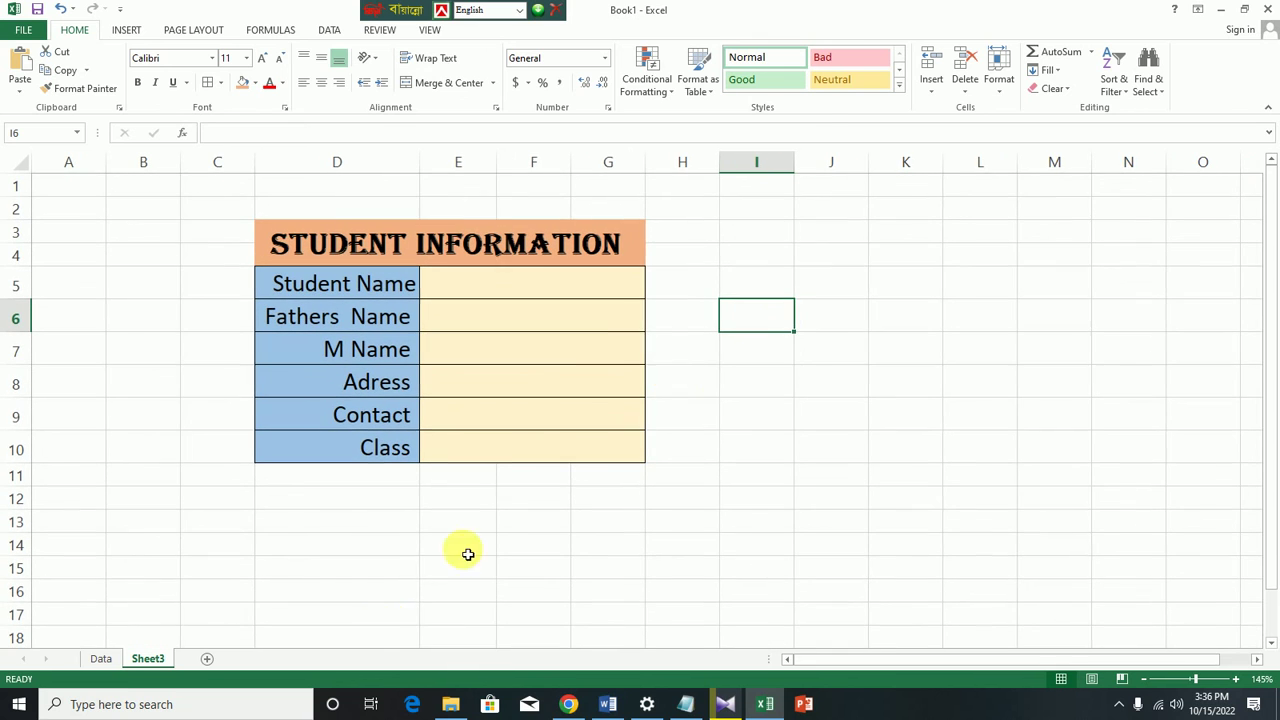
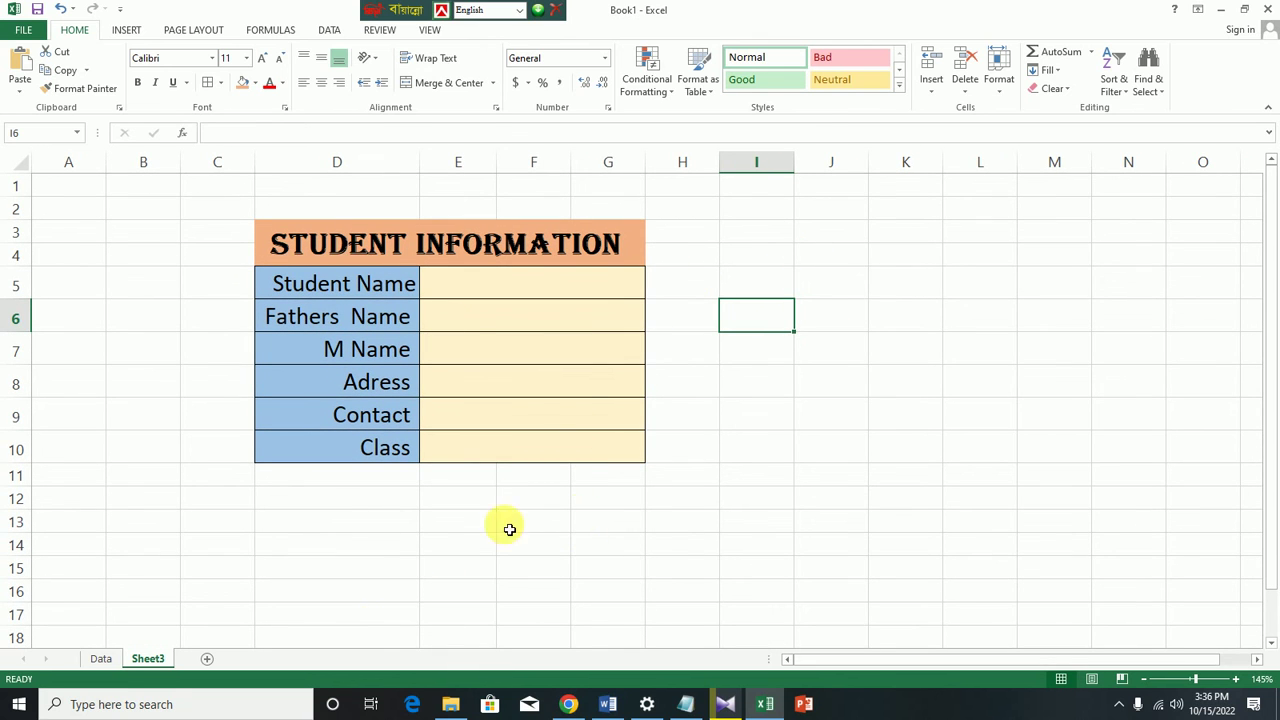
pyautogui.scroll(-1, 340, 525)
# Step: Link D12 and D13 to the Data sheet's Total Fee and Payment headers
pyautogui.click(300, 432)
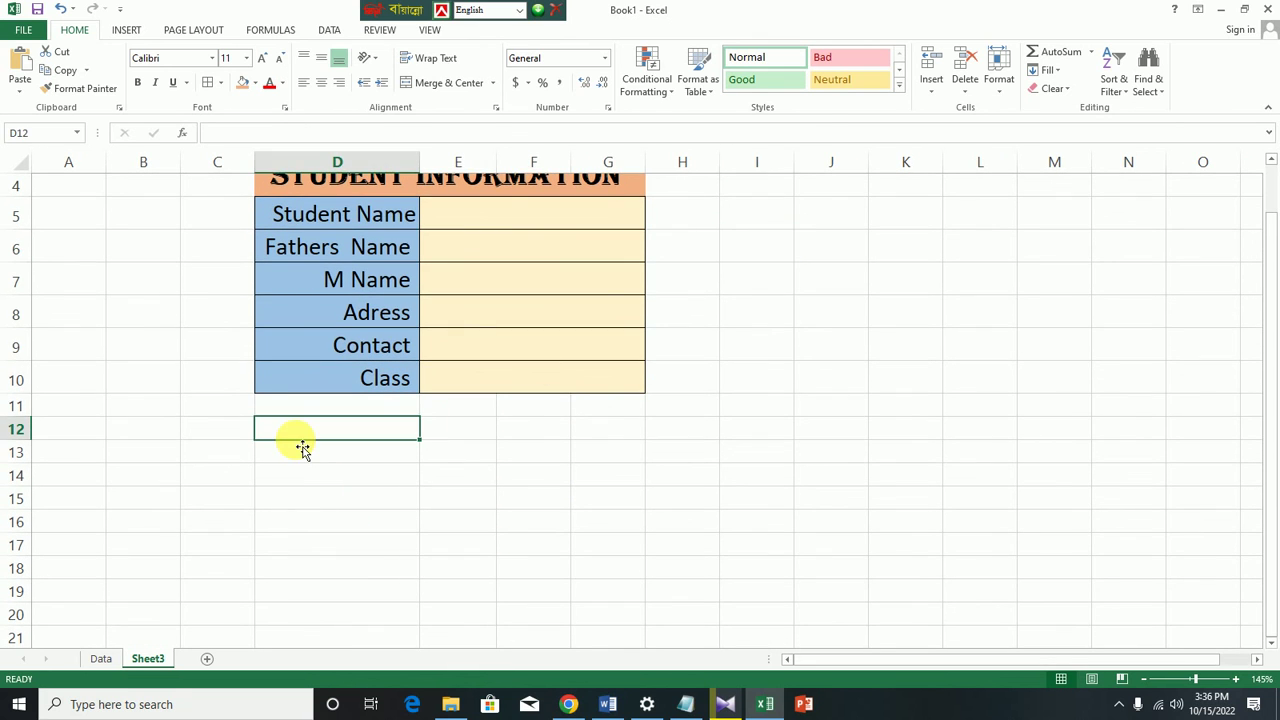
pyautogui.write('T')
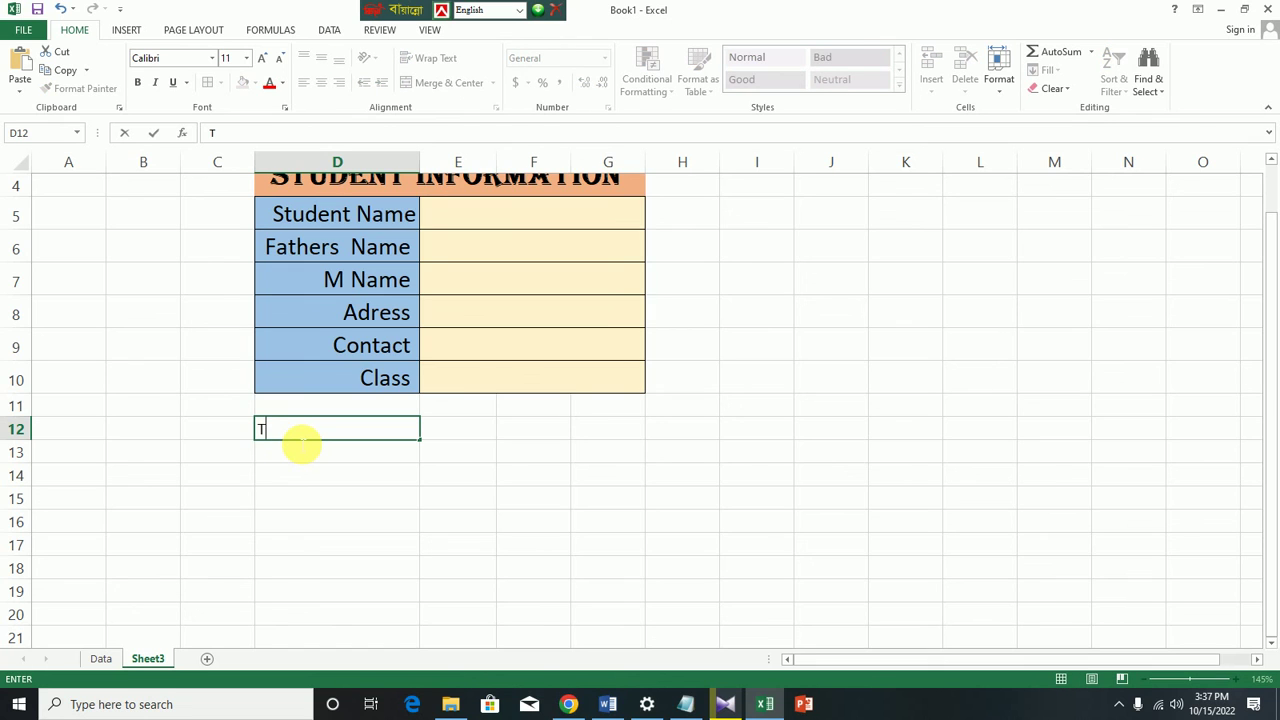
pyautogui.write('=')
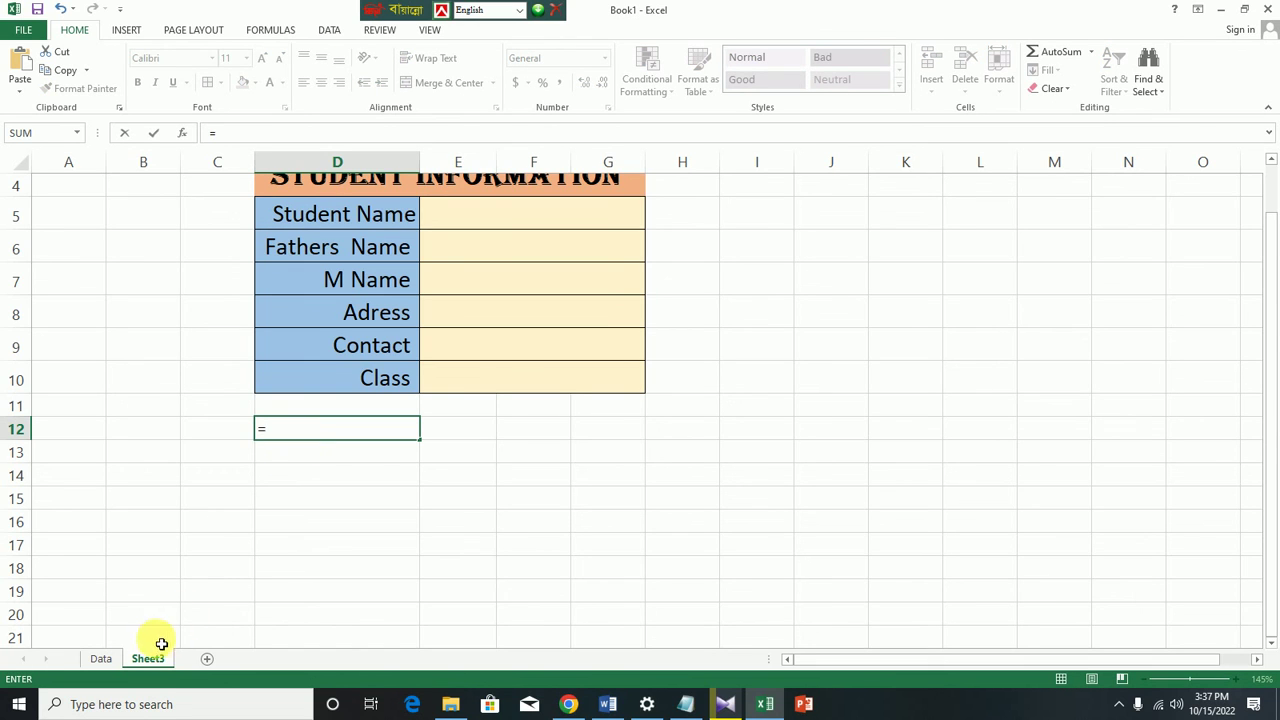
pyautogui.click(101, 658)
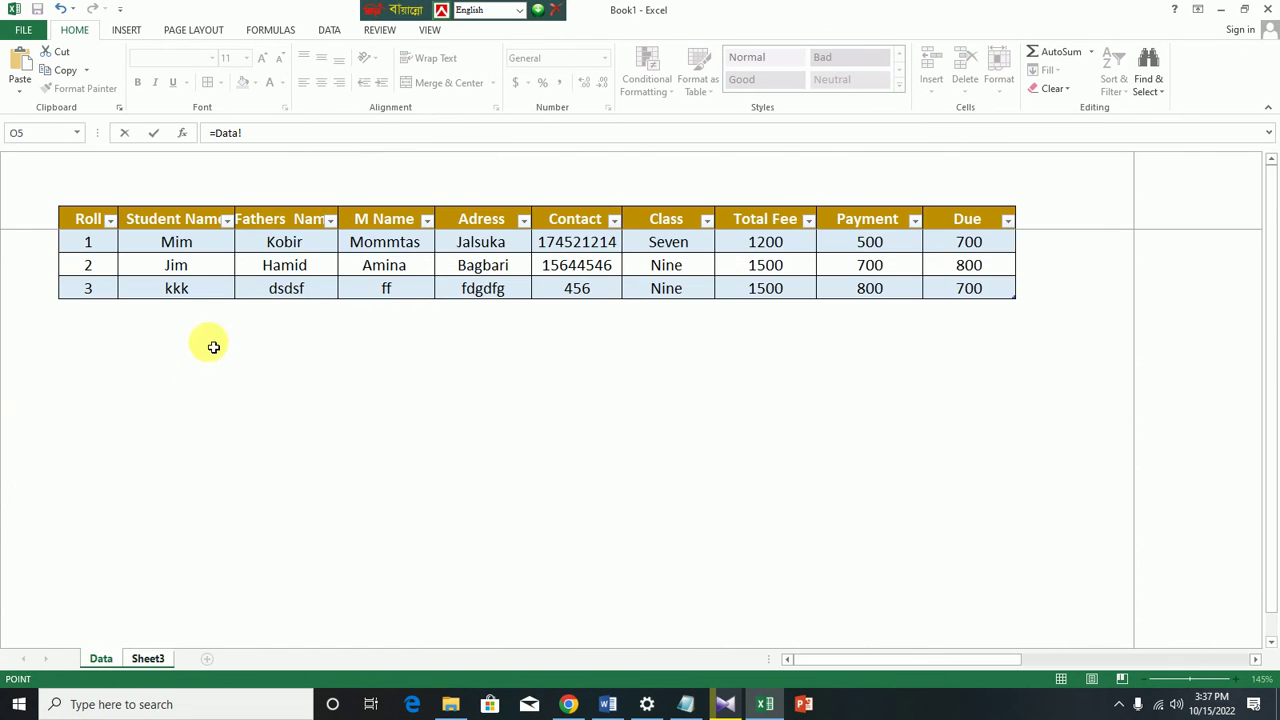
pyautogui.click(775, 224)
pyautogui.press('Return')
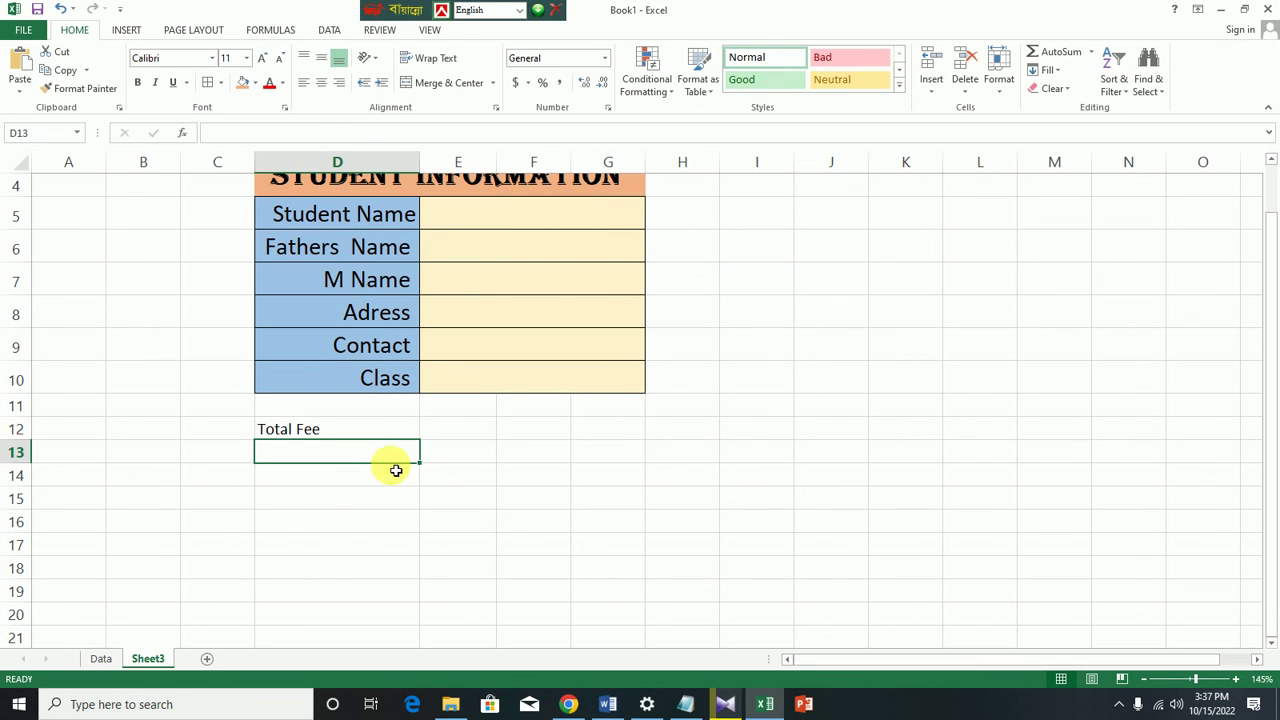
pyautogui.write('=')
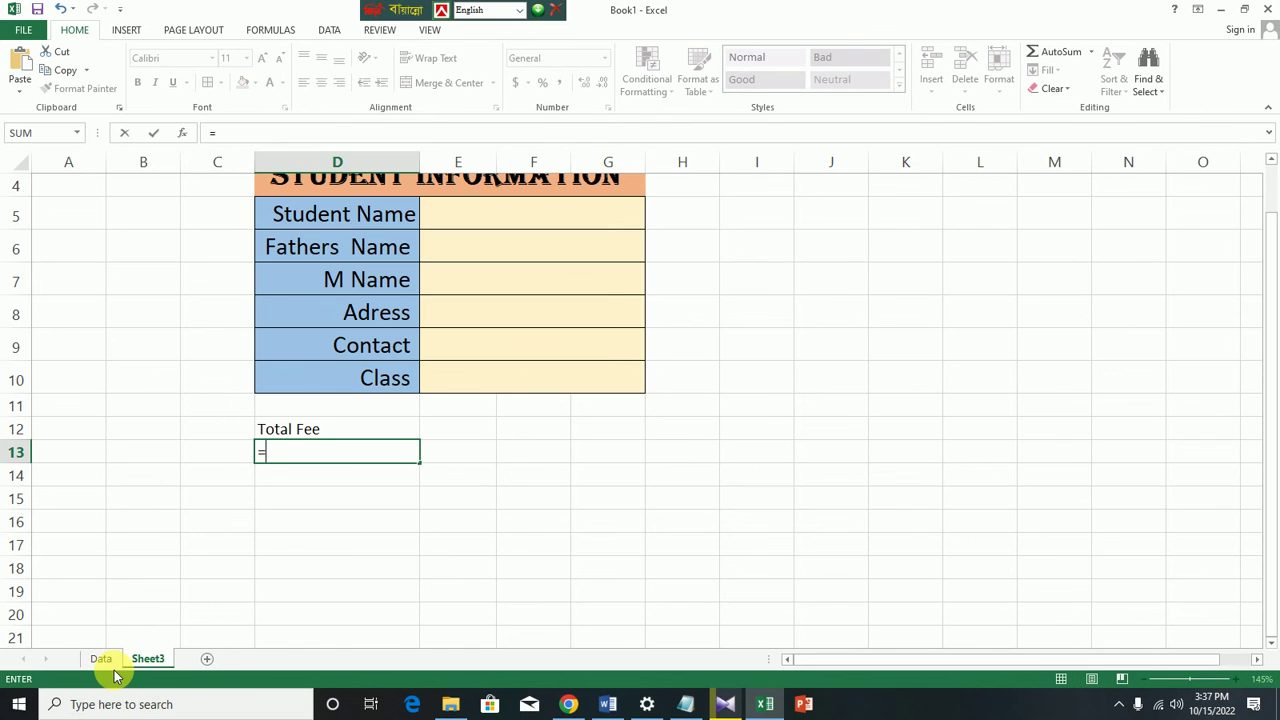
pyautogui.click(101, 658)
pyautogui.click(873, 228)
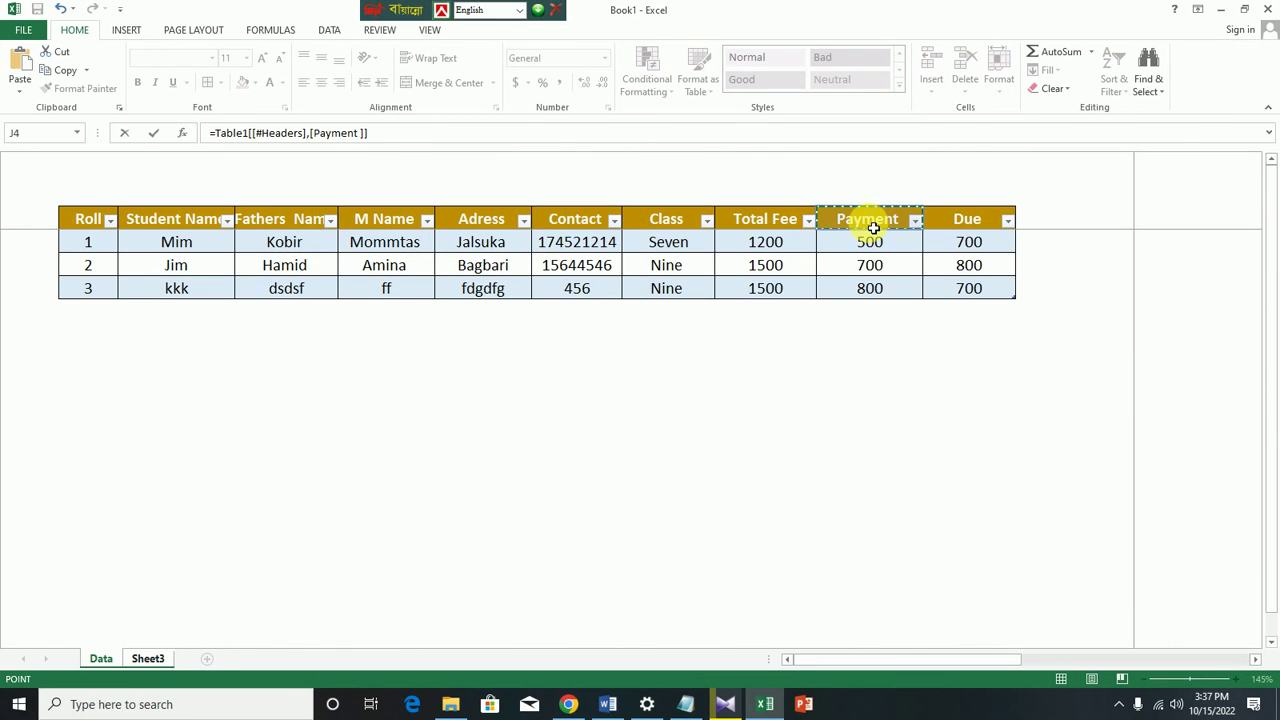
pyautogui.press('Return')
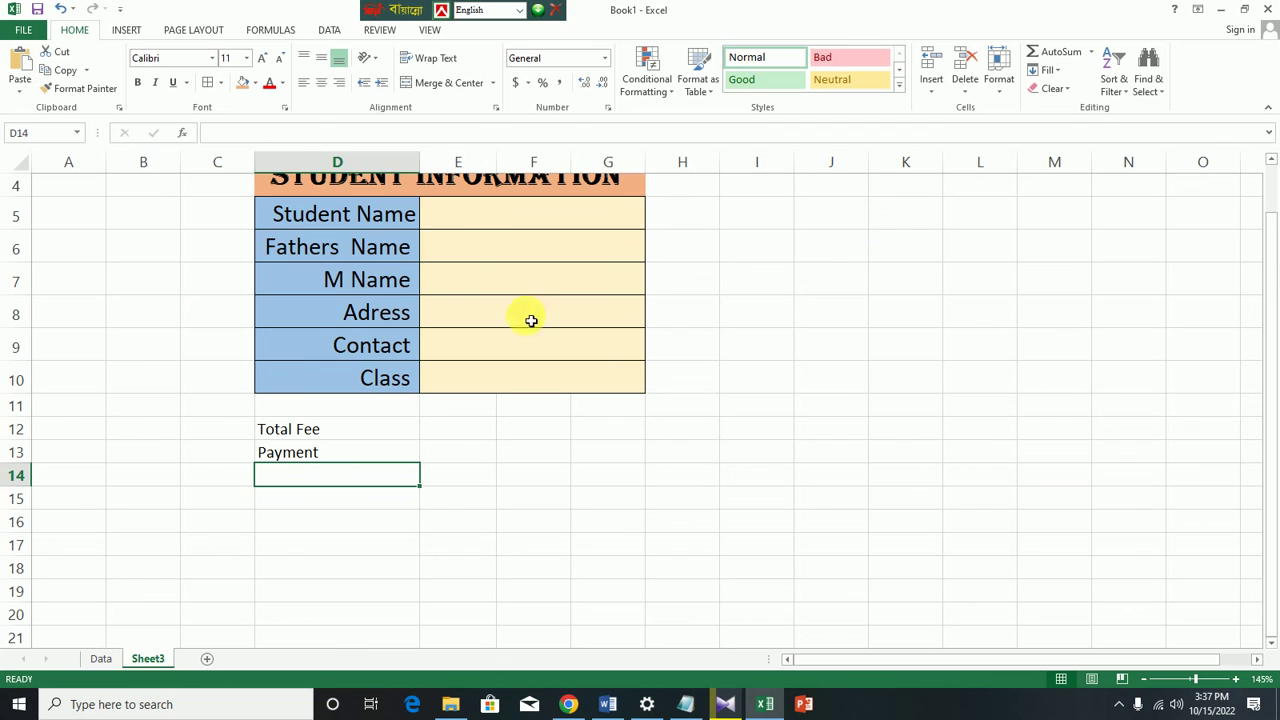
# Step: Right-align the Total Fee and Payment labels
pyautogui.click(512, 499)
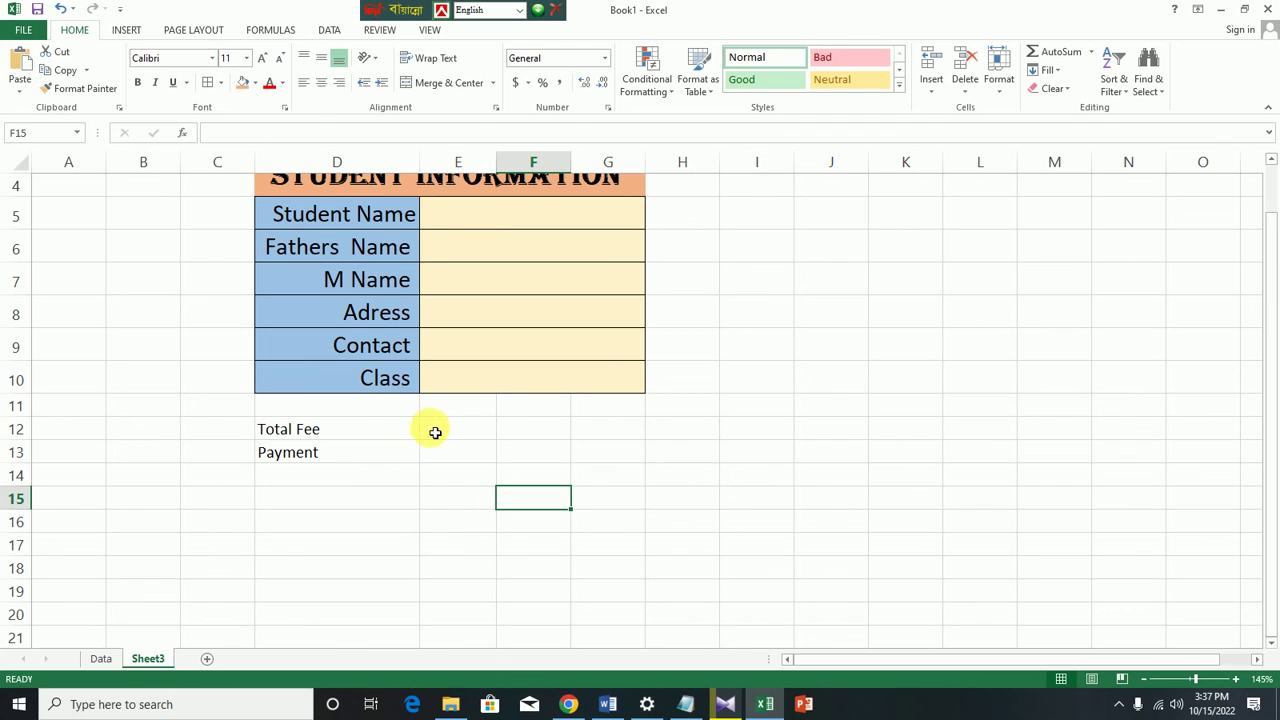
pyautogui.moveTo(335, 433); pyautogui.dragTo(343, 449)
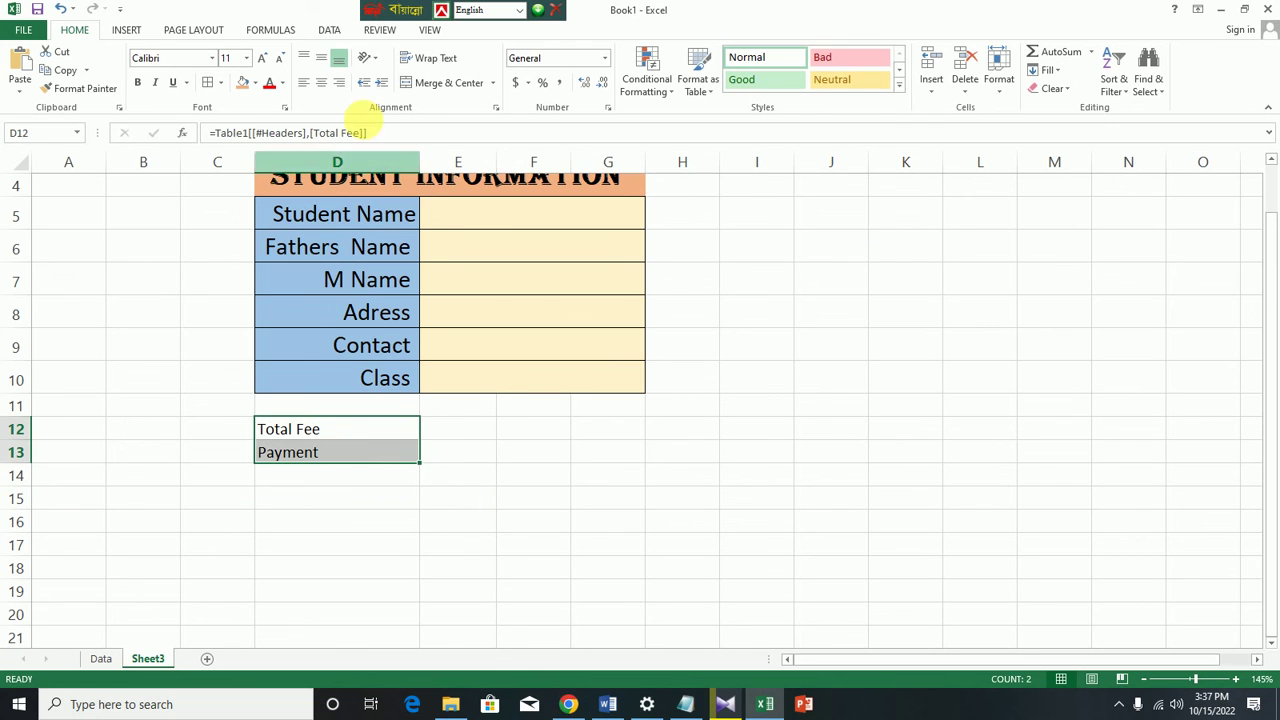
pyautogui.click(336, 84)
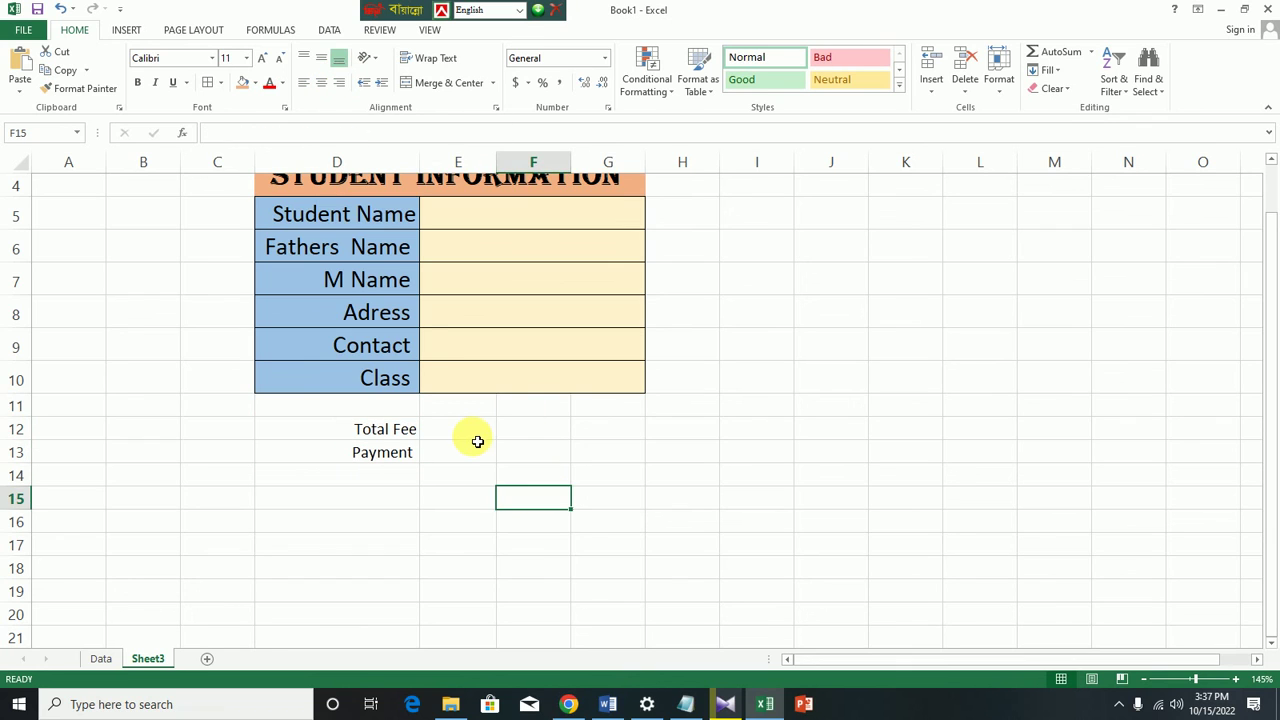
pyautogui.click(476, 439)
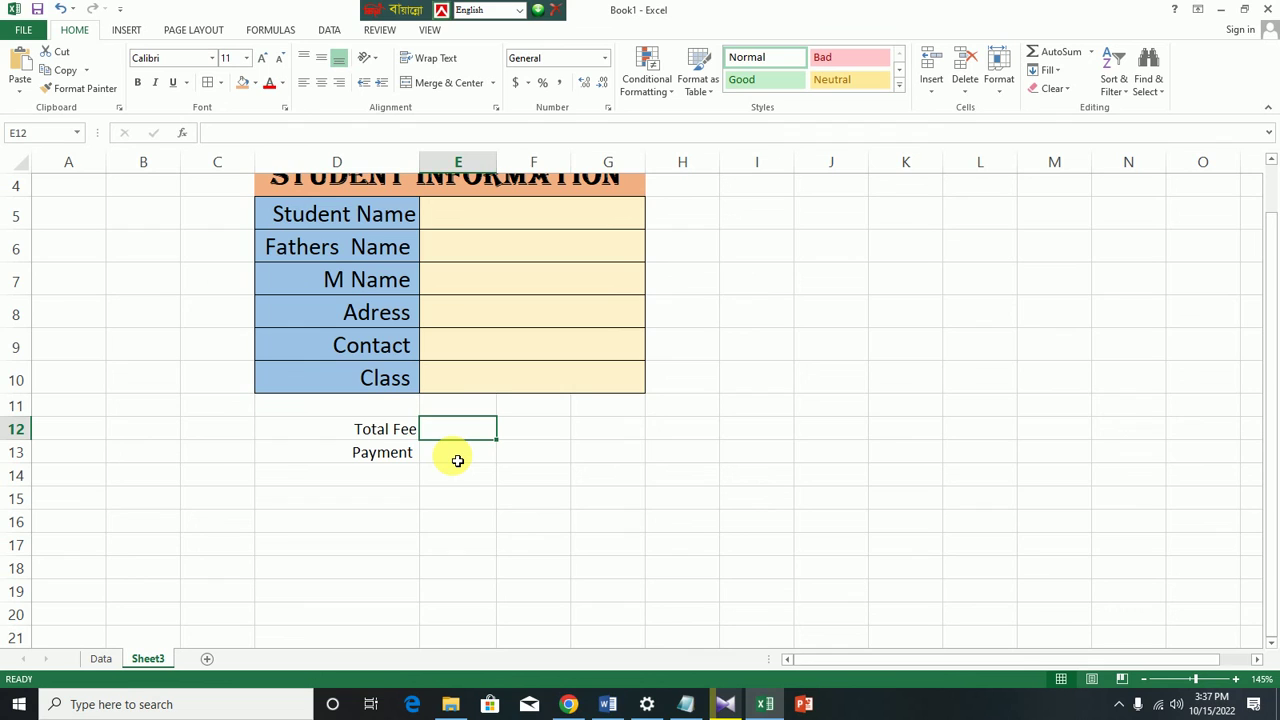
# Step: Link D14 to the Data sheet's Due header and right-align it
pyautogui.click(387, 481)
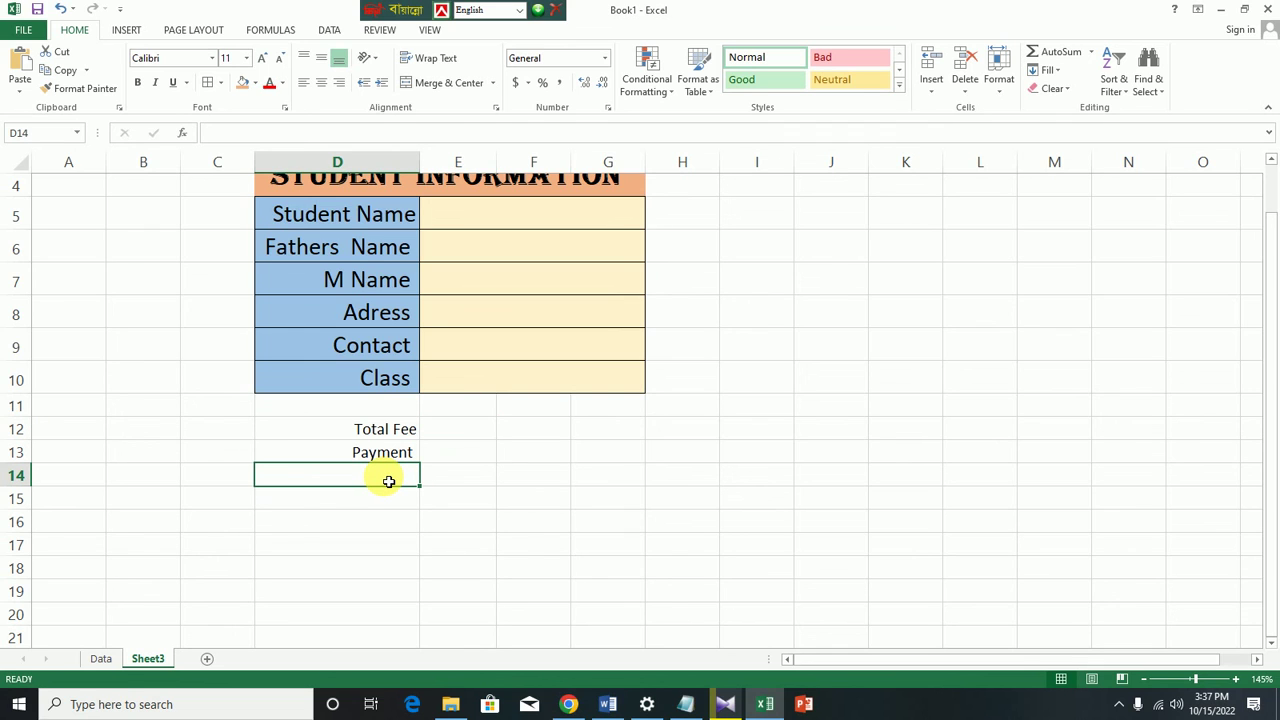
pyautogui.write('=')
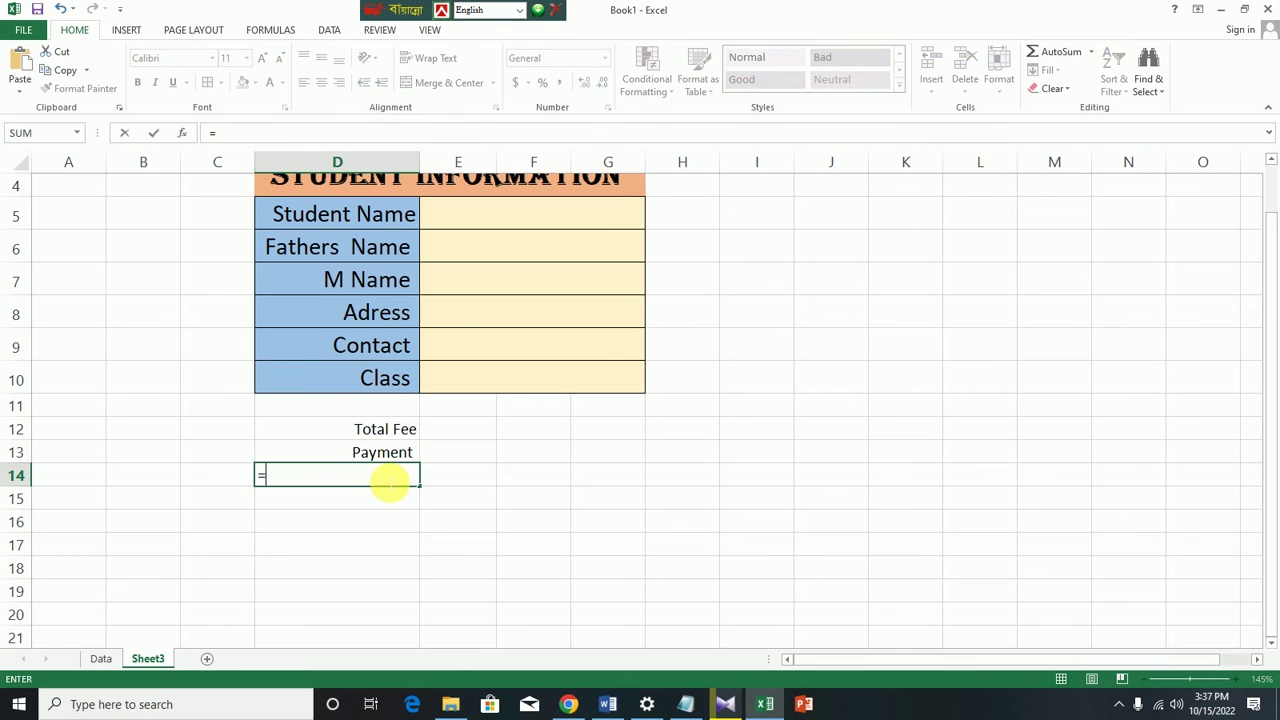
pyautogui.click(100, 658)
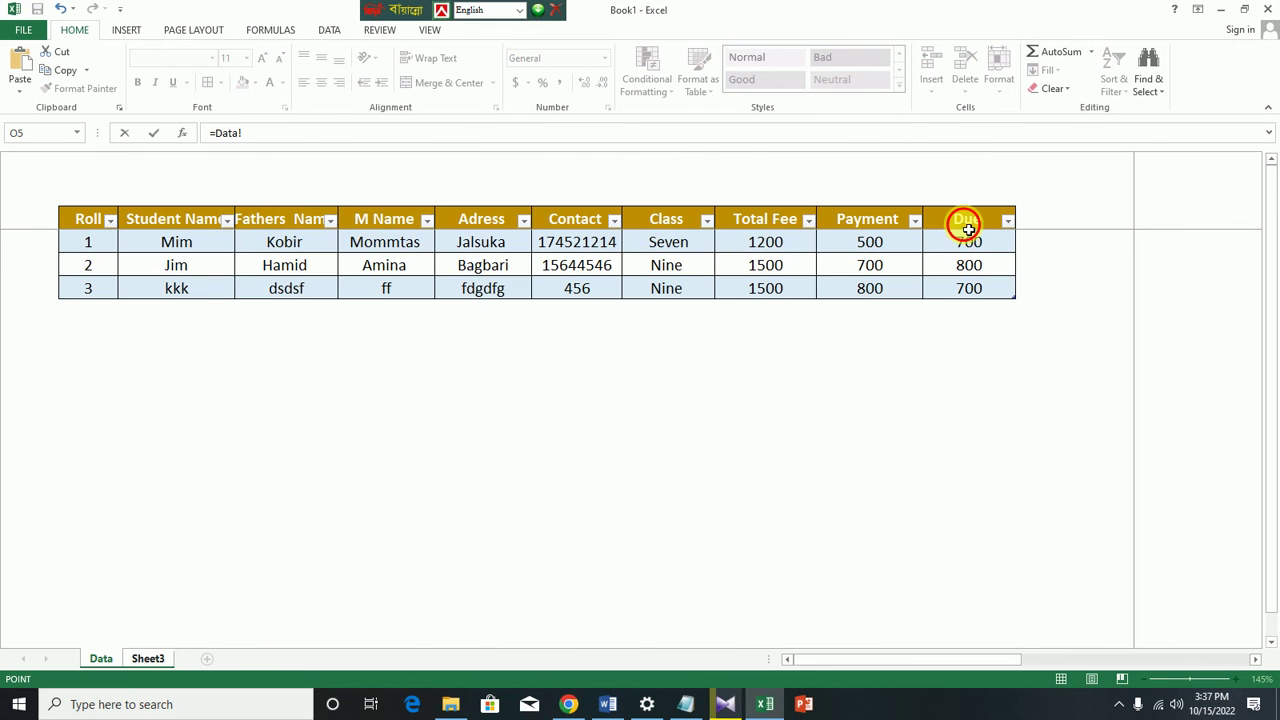
pyautogui.click(963, 221)
pyautogui.press('Return')
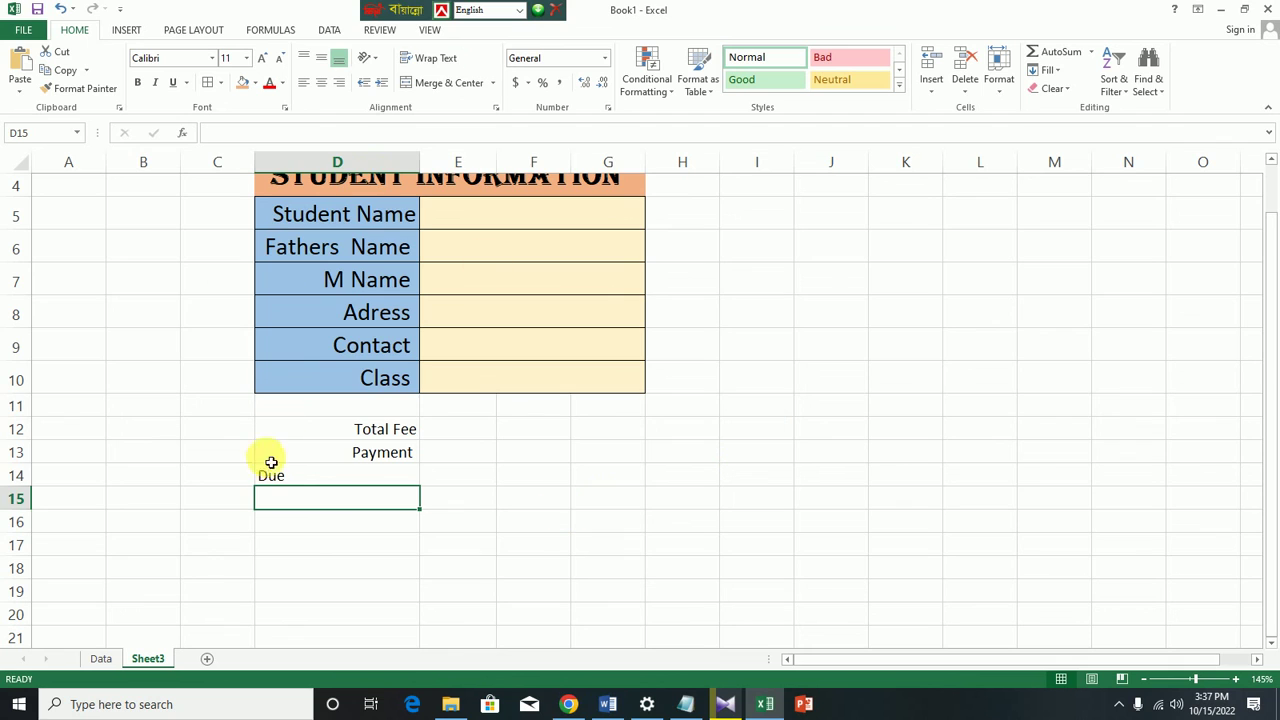
pyautogui.click(286, 480)
pyautogui.click(338, 85)
pyautogui.click(555, 480)
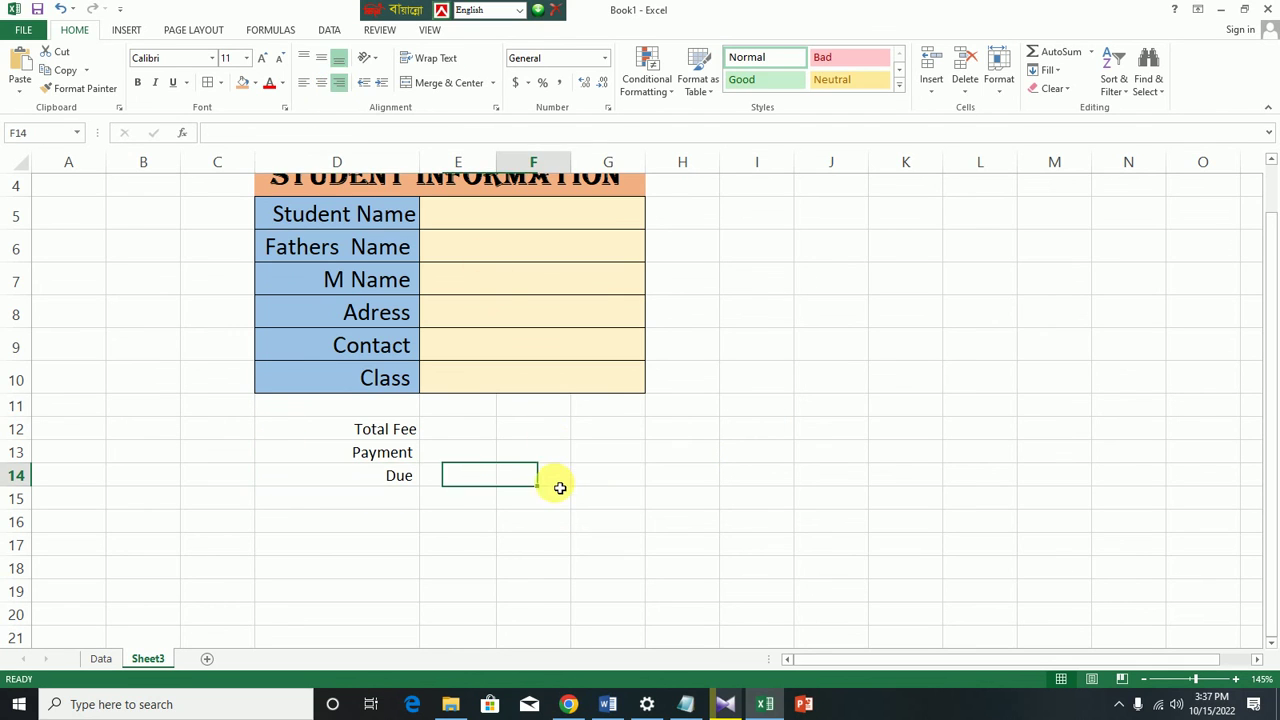
# Step: Give the Total Fee label a dark blue fill with white text
pyautogui.click(397, 429)
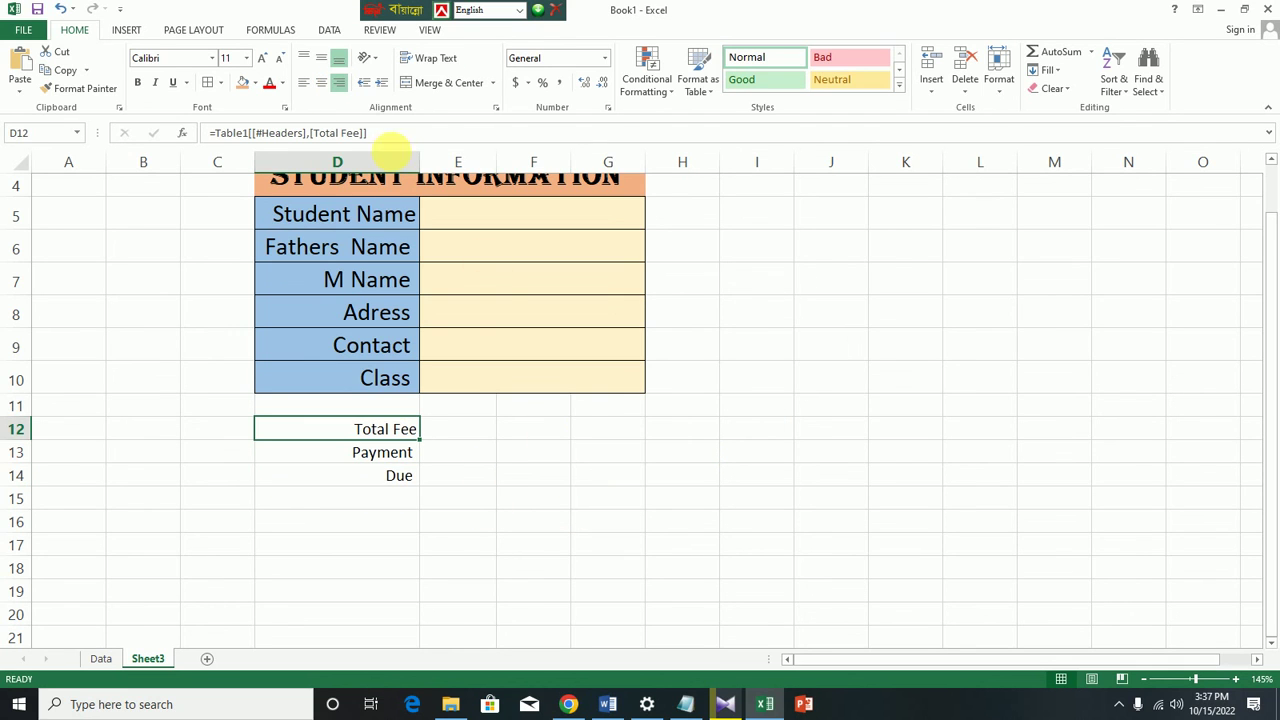
pyautogui.click(255, 83)
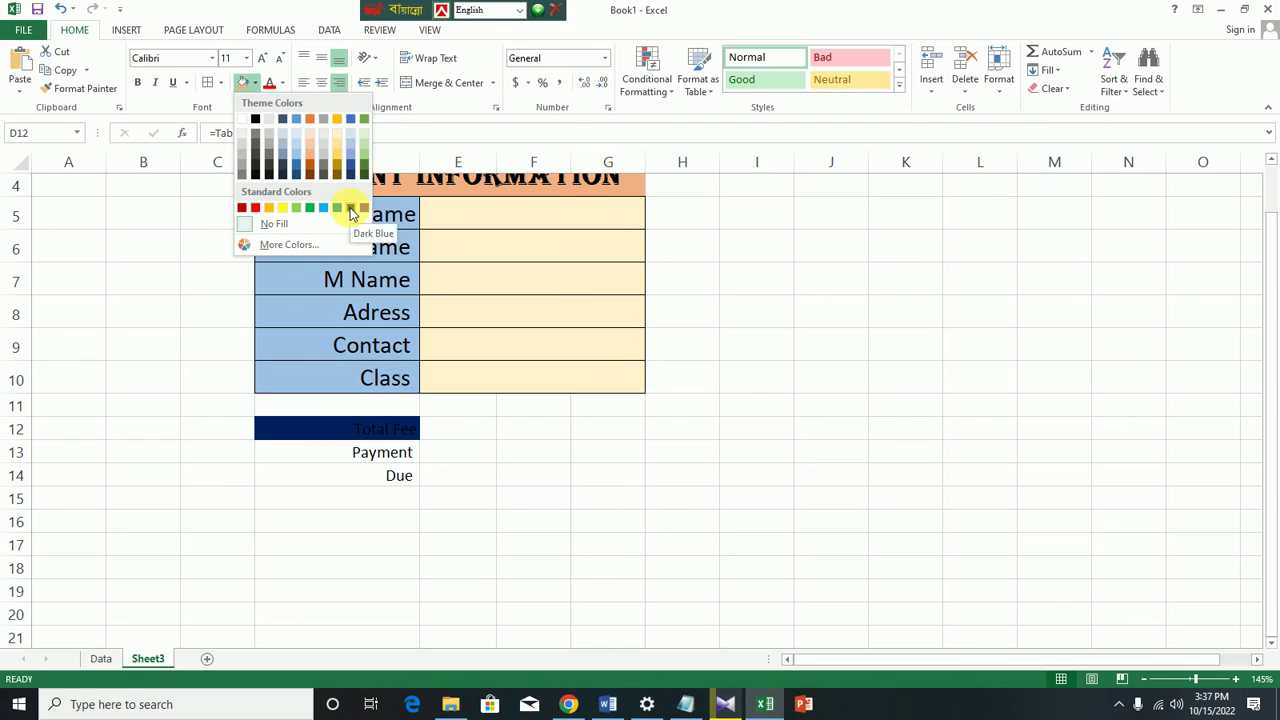
pyautogui.click(350, 207)
pyautogui.click(283, 83)
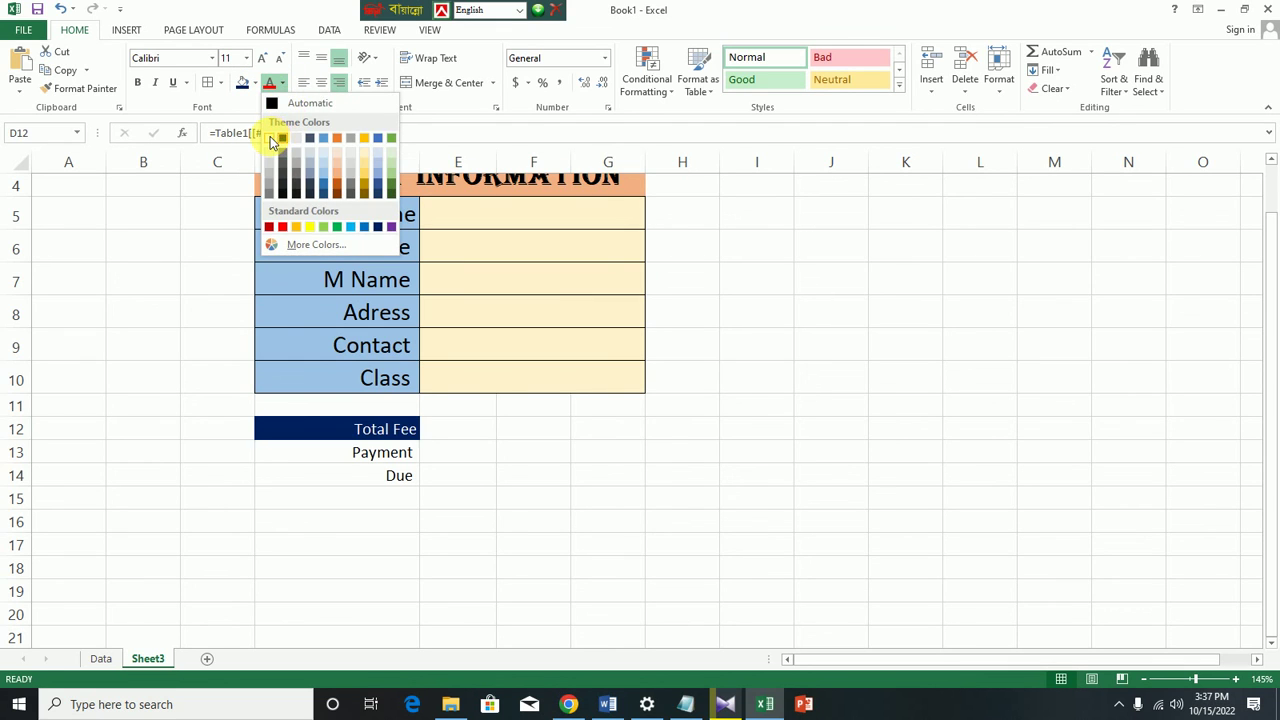
pyautogui.click(277, 134)
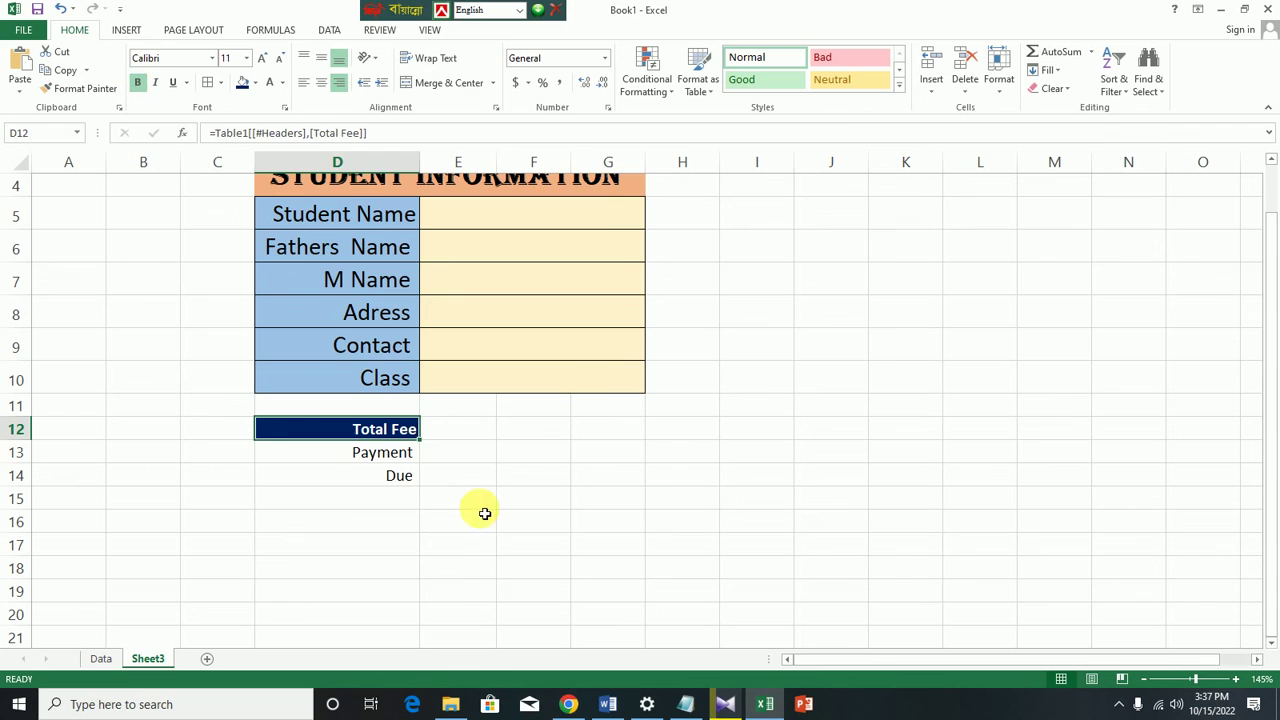
pyautogui.click(486, 505)
# Step: Give the Payment label a green fill with bold white text
pyautogui.click(394, 452)
pyautogui.click(256, 86)
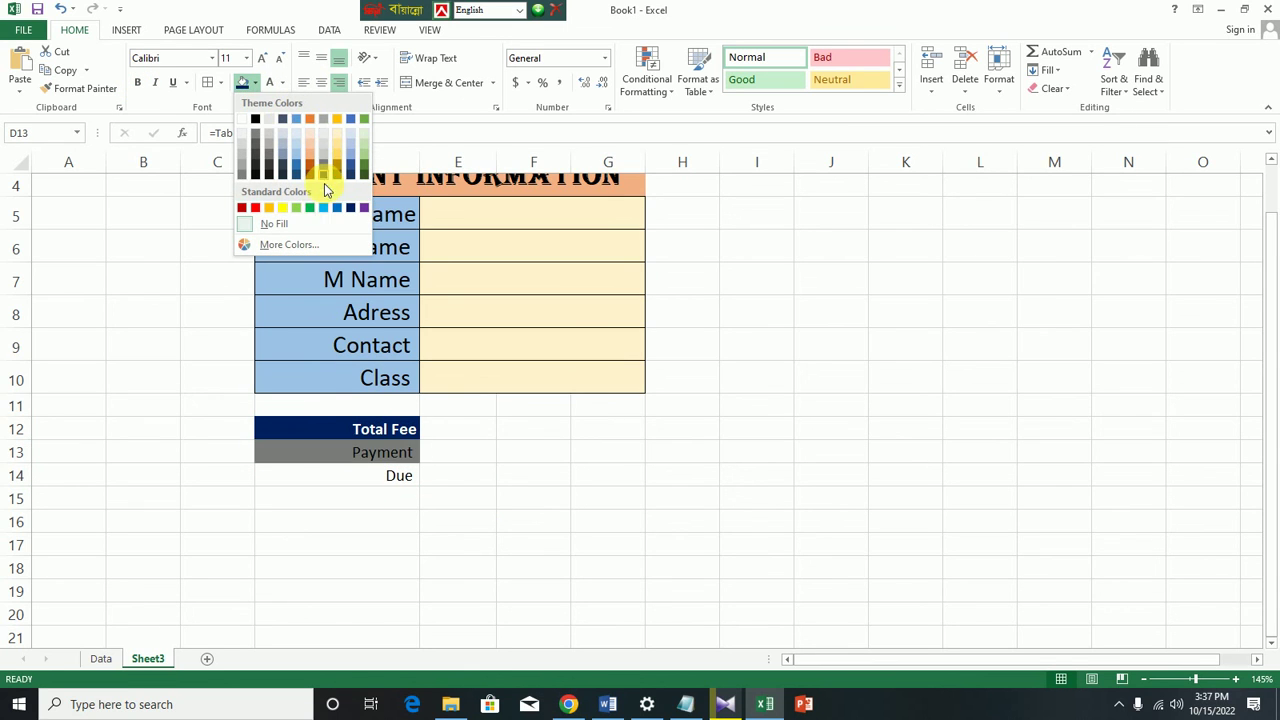
pyautogui.click(308, 208)
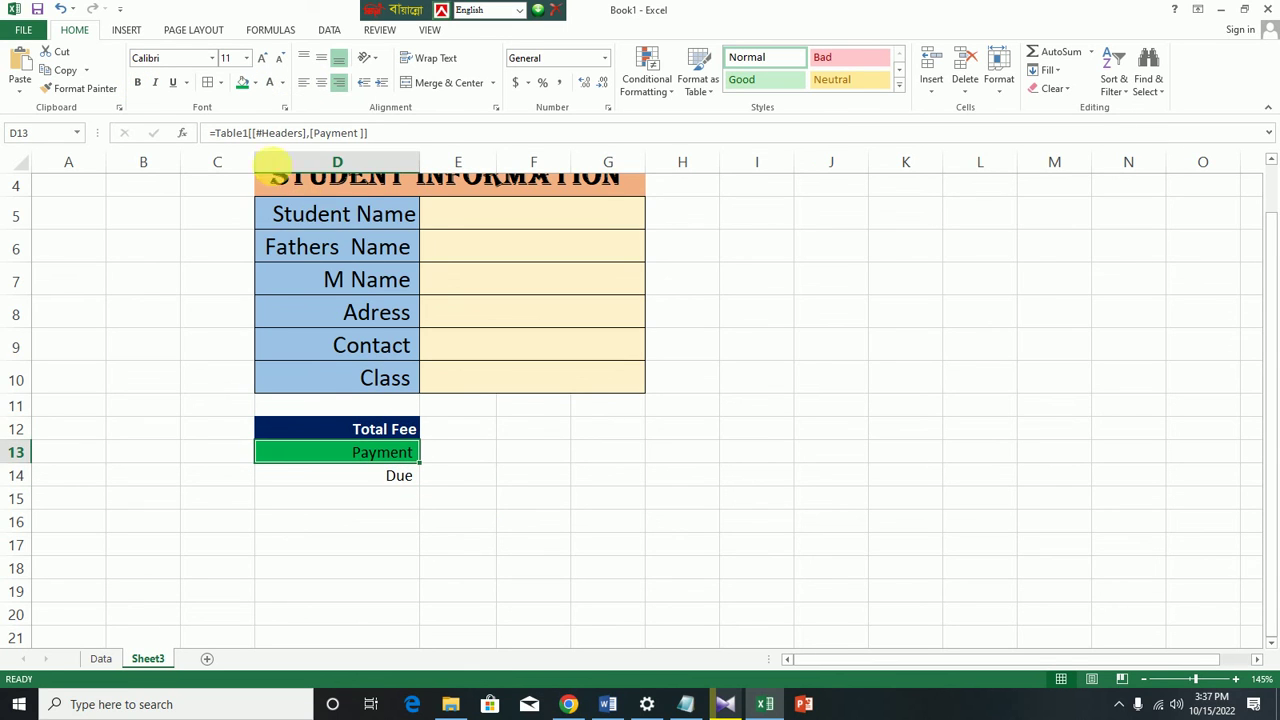
pyautogui.click(283, 82)
pyautogui.click(269, 140)
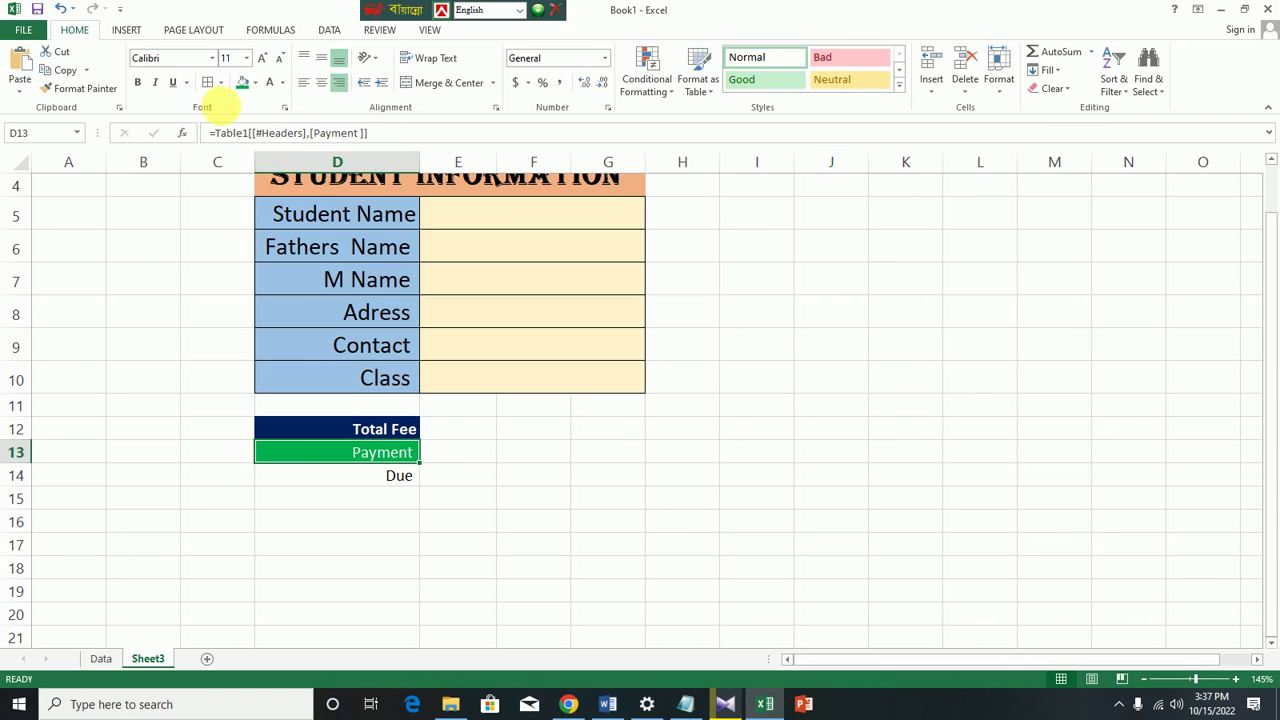
pyautogui.click(138, 82)
pyautogui.click(532, 491)
# Step: Give the Due label a red fill with bold white text
pyautogui.click(410, 474)
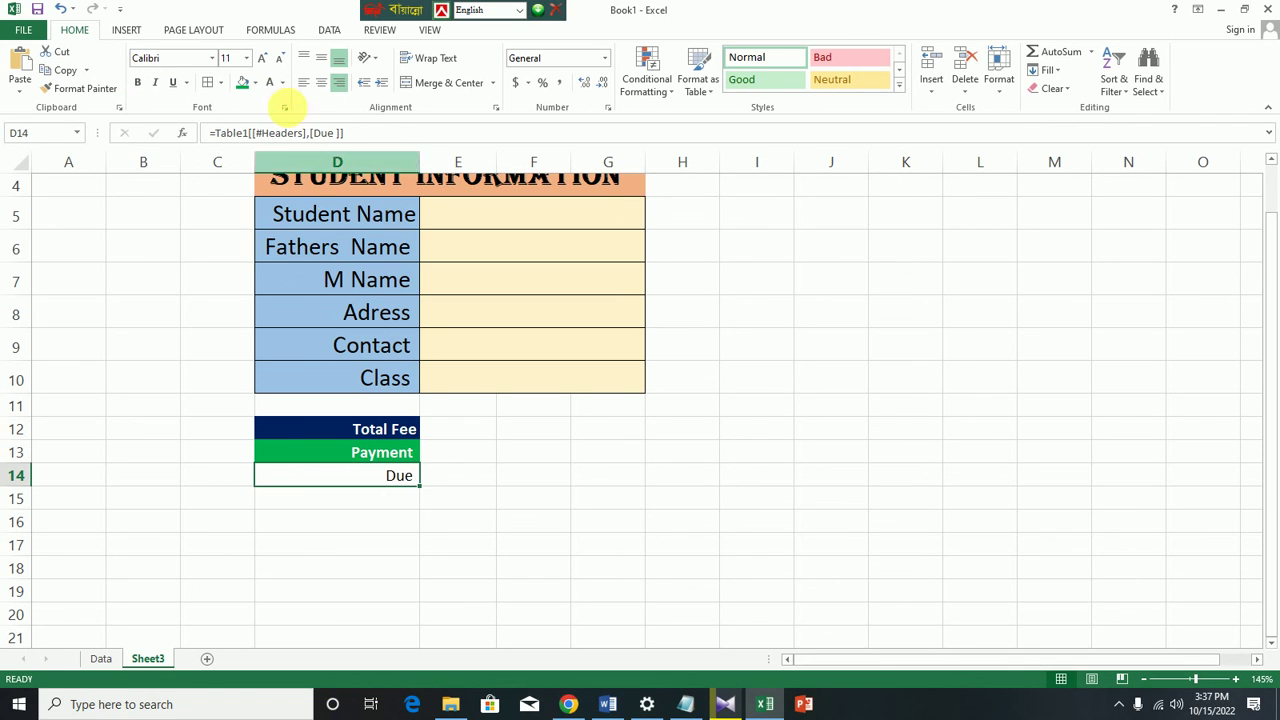
pyautogui.click(255, 83)
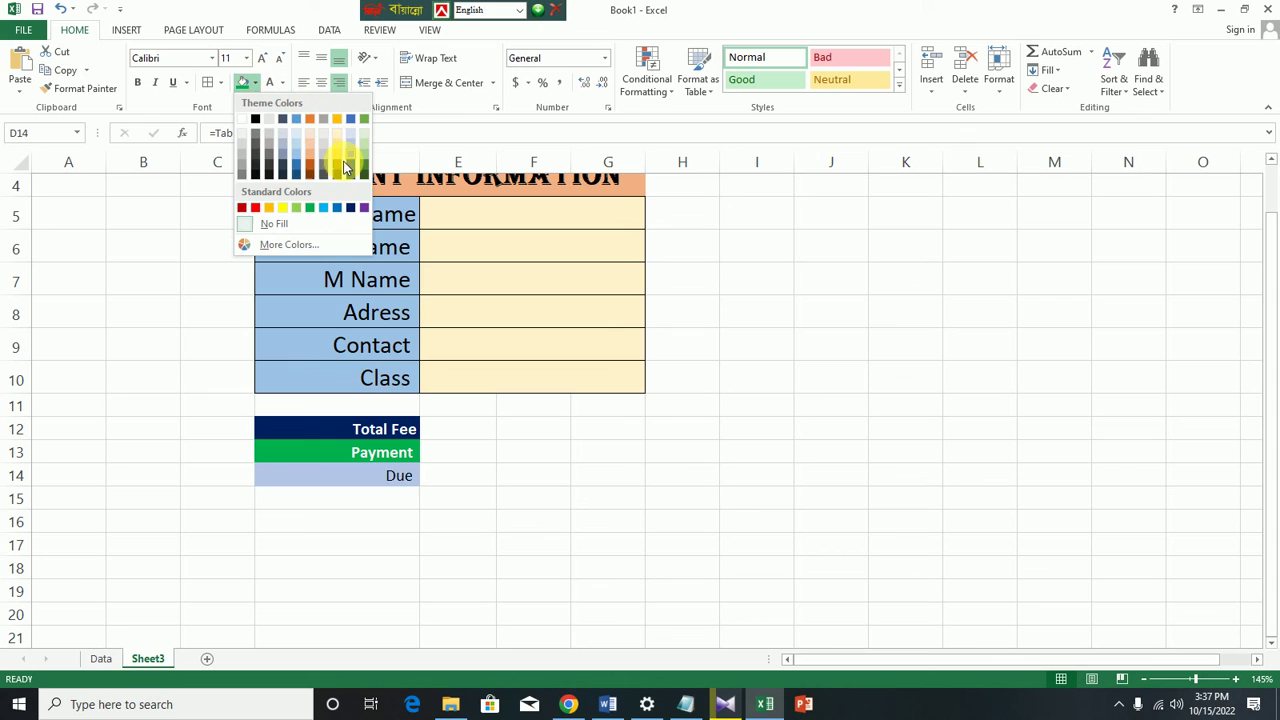
pyautogui.click(254, 208)
pyautogui.click(138, 82)
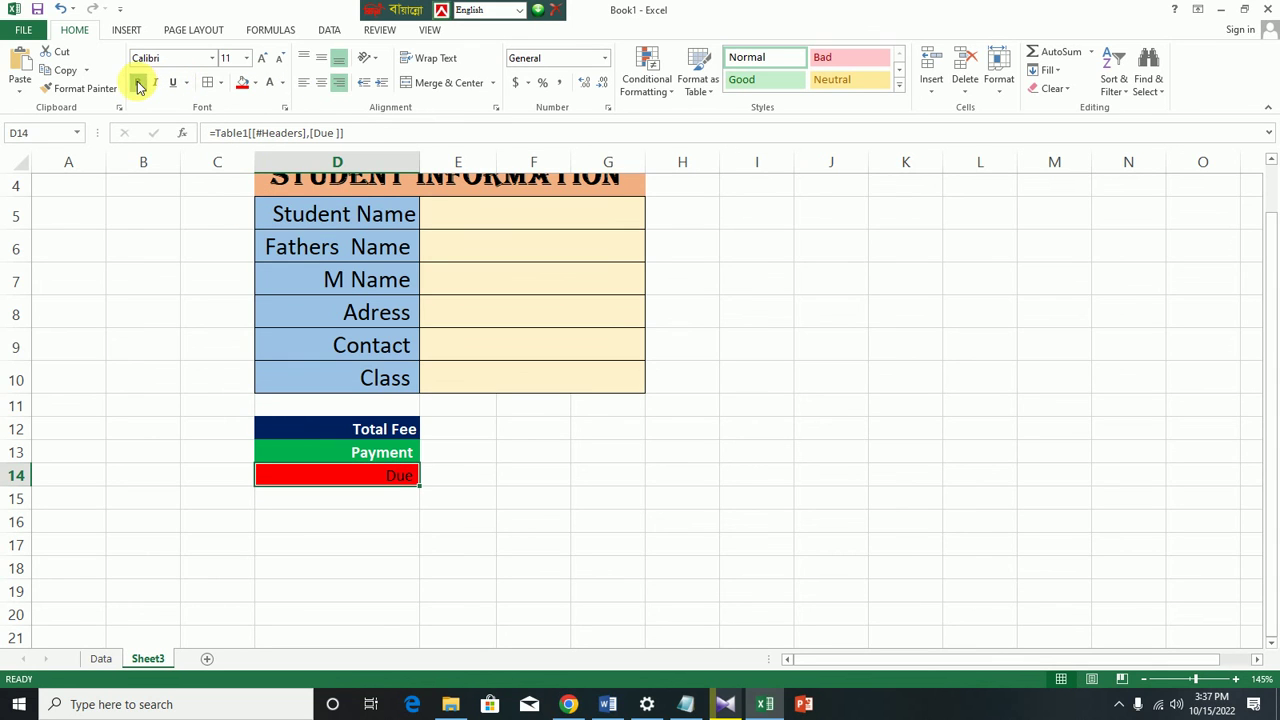
pyautogui.click(282, 83)
pyautogui.click(275, 138)
pyautogui.click(492, 500)
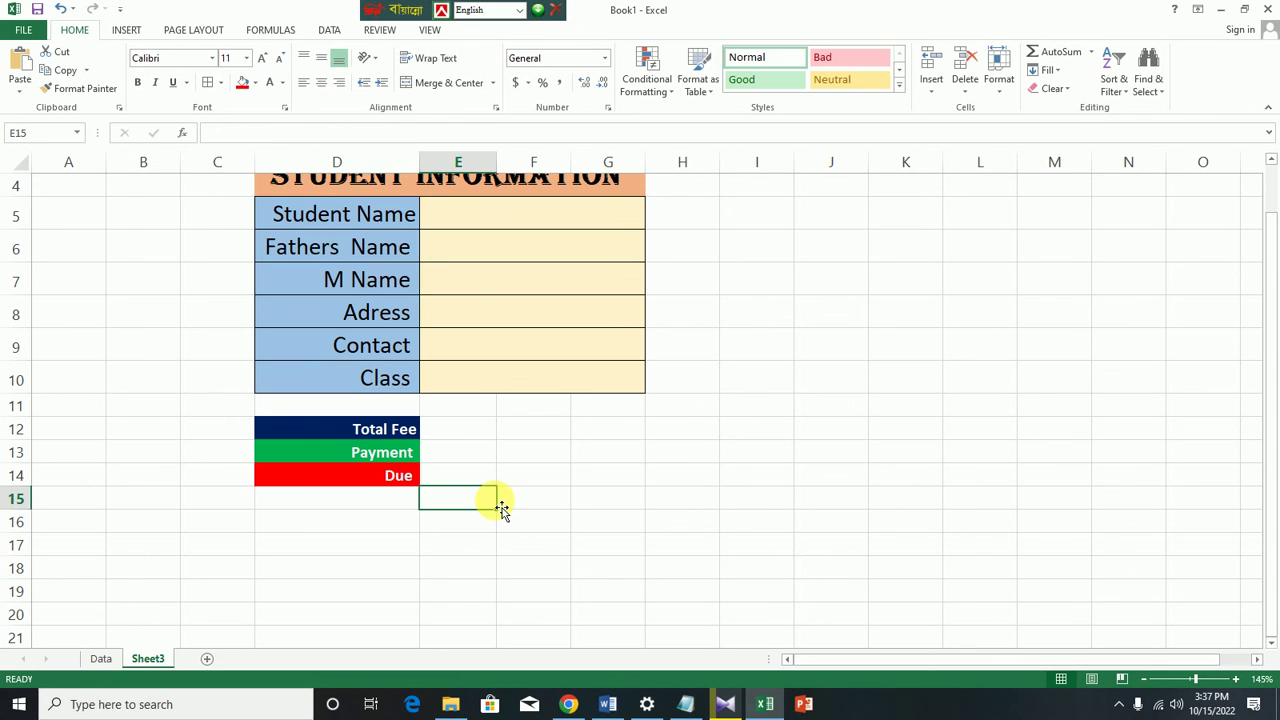
pyautogui.click(672, 590)
# Step: Merge the fee value cells E12:G14 across each row
pyautogui.moveTo(451, 431)
pyautogui.mouseDown()
pyautogui.moveTo(536, 477)
pyautogui.moveTo(608, 484)
pyautogui.mouseUp()
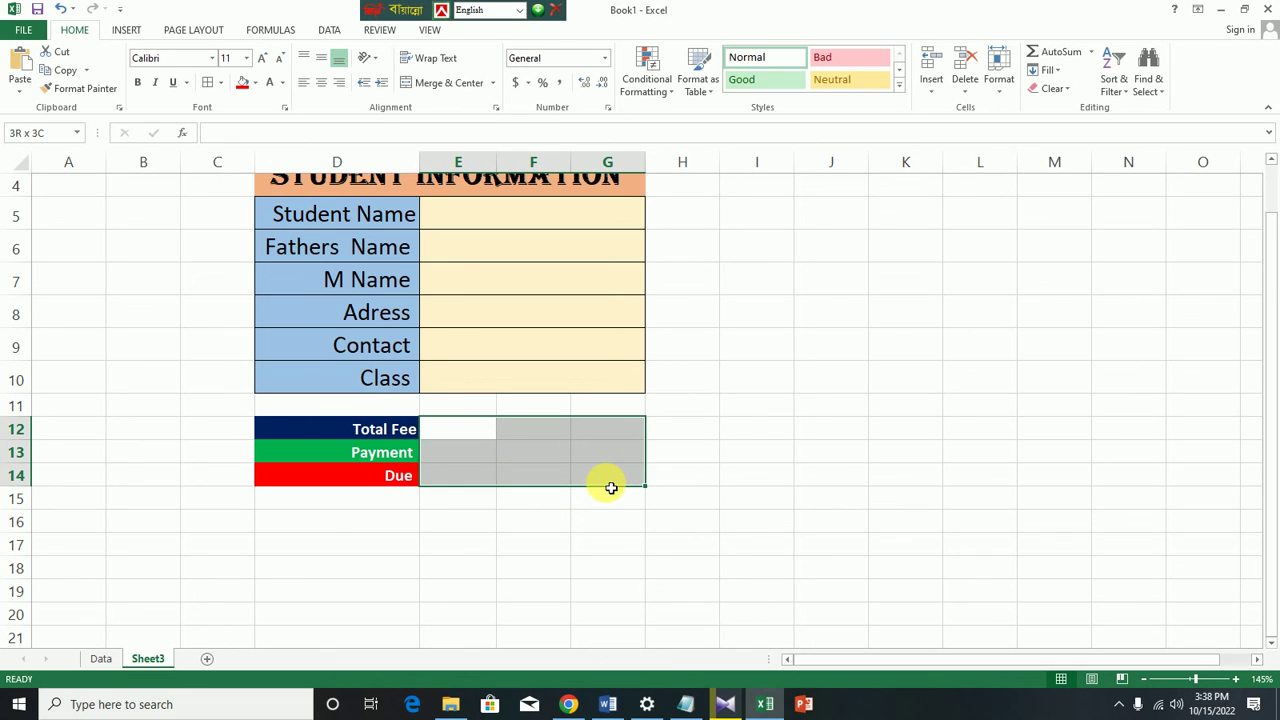
pyautogui.click(491, 83)
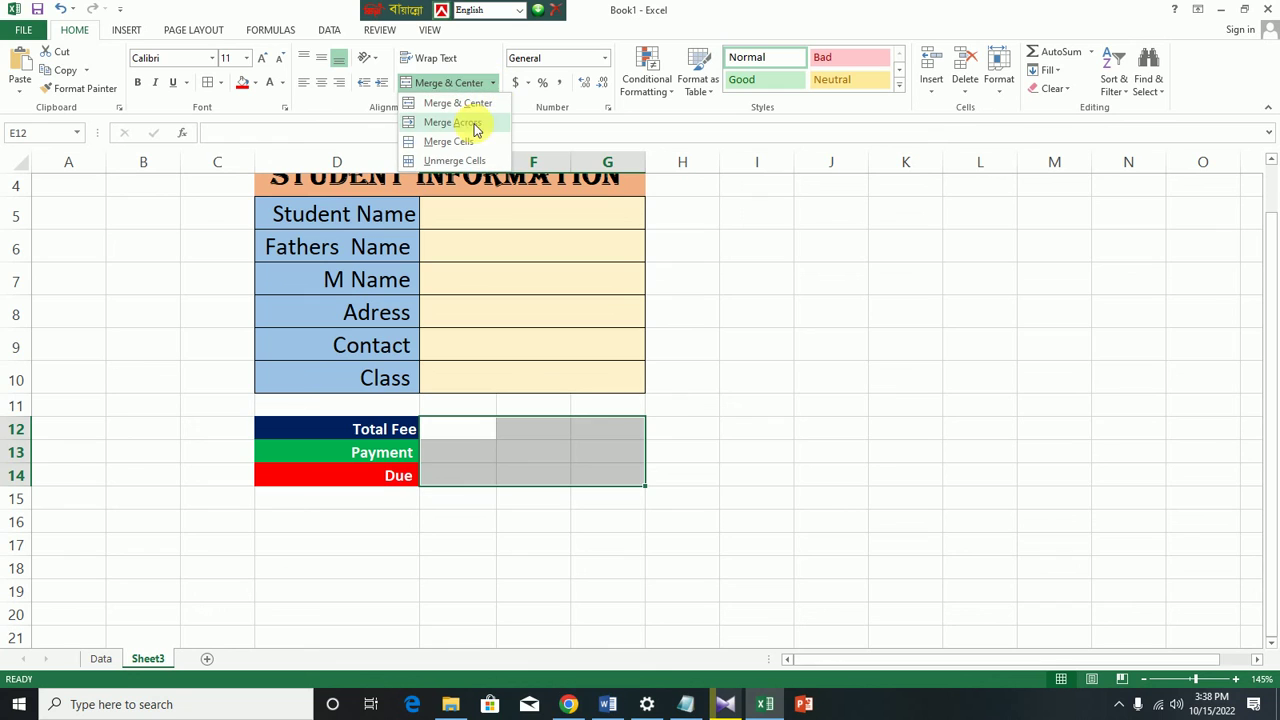
pyautogui.click(463, 122)
pyautogui.click(830, 521)
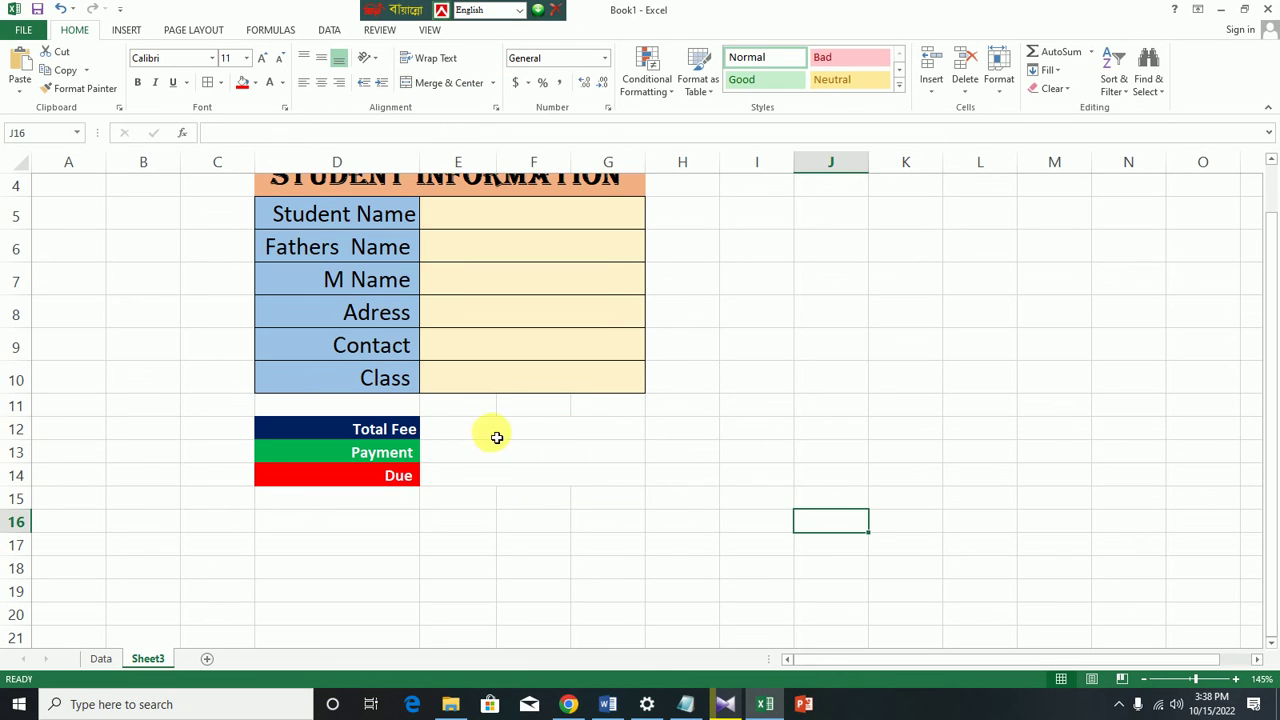
# Step: Fill the merged fee value cells gold and apply All Borders
pyautogui.moveTo(494, 434)
pyautogui.mouseDown()
pyautogui.moveTo(562, 462)
pyautogui.moveTo(562, 478)
pyautogui.mouseUp()
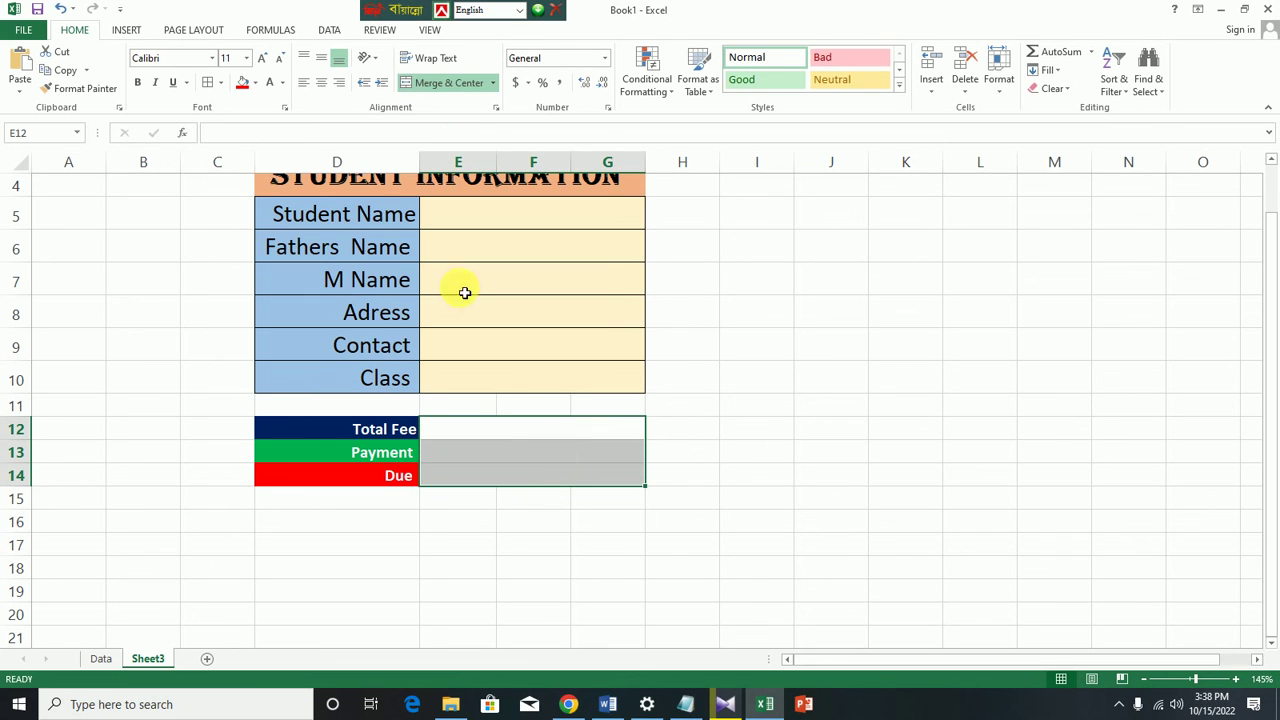
pyautogui.click(254, 82)
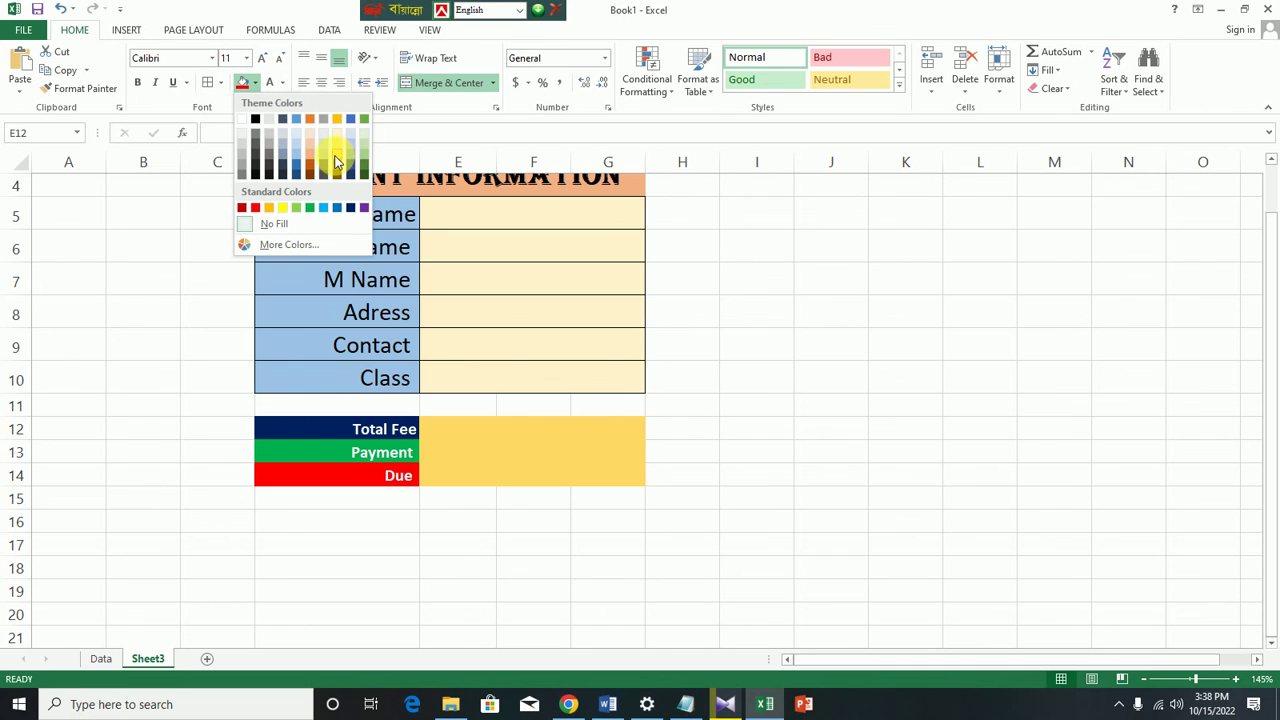
pyautogui.click(335, 162)
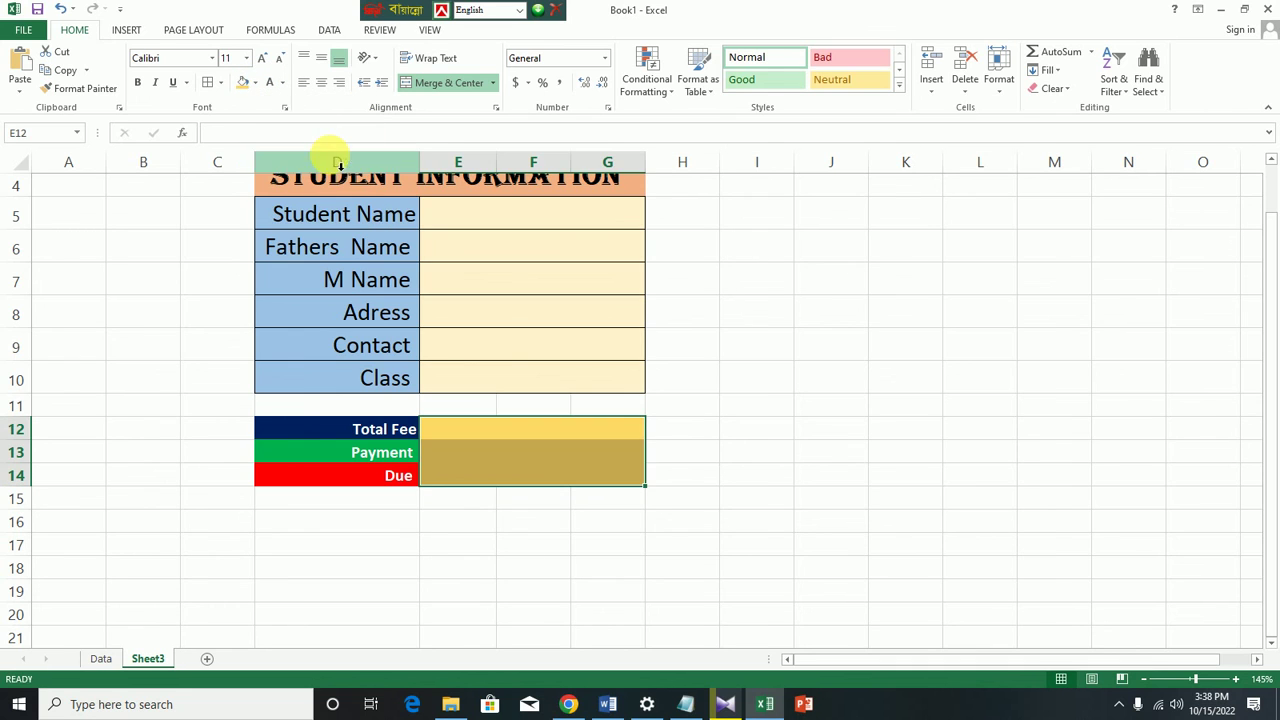
pyautogui.click(220, 82)
pyautogui.click(230, 218)
pyautogui.click(832, 456)
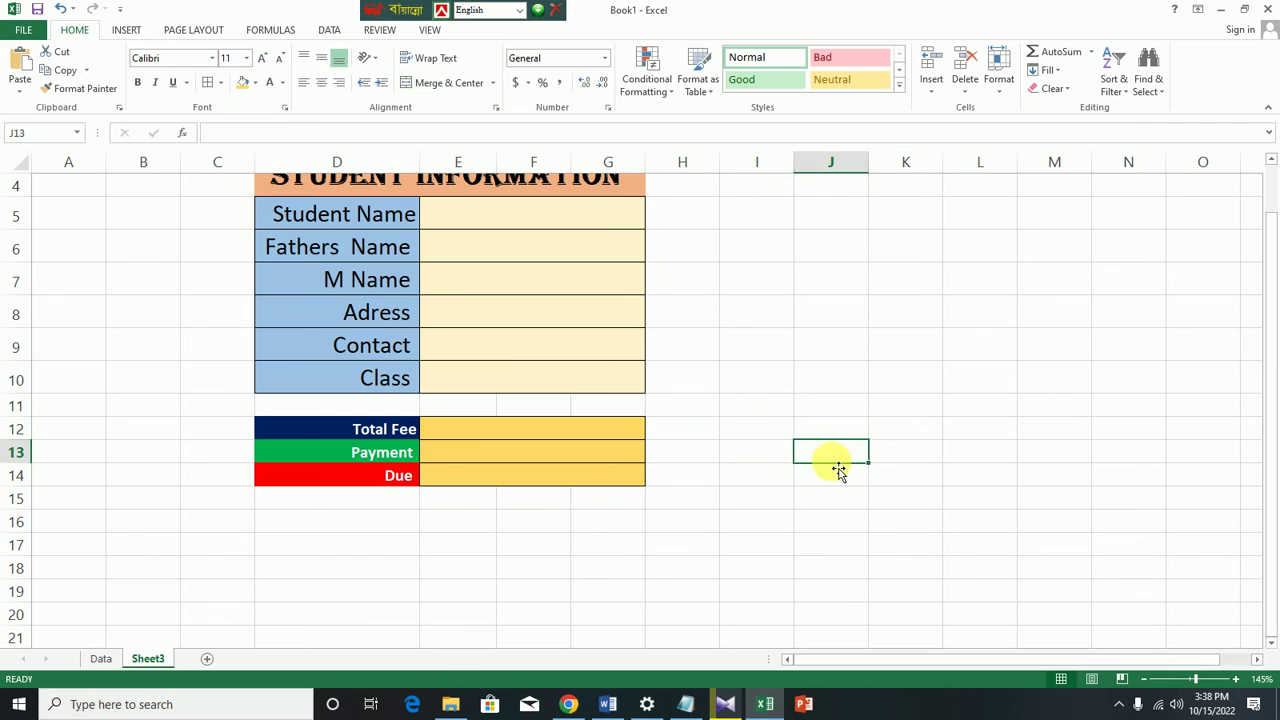
# Step: Apply All Borders to the whole fee table D12:G14
pyautogui.moveTo(305, 438); pyautogui.dragTo(486, 478)
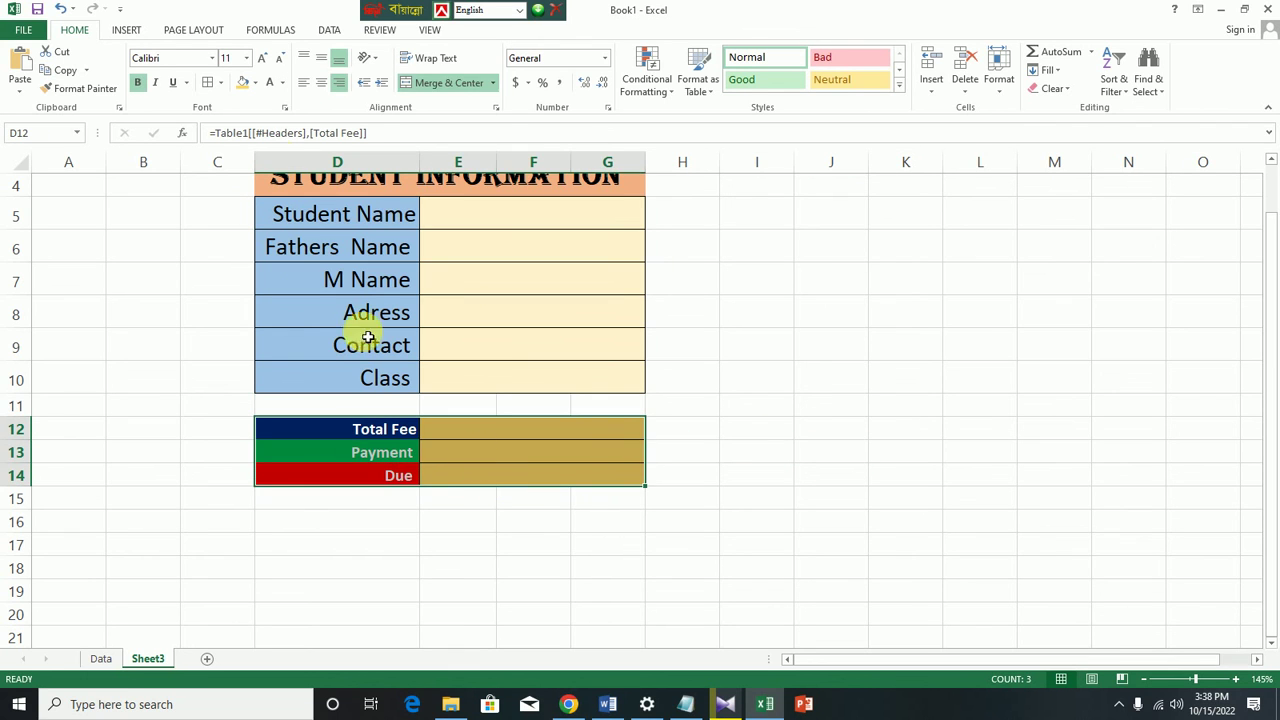
pyautogui.click(220, 82)
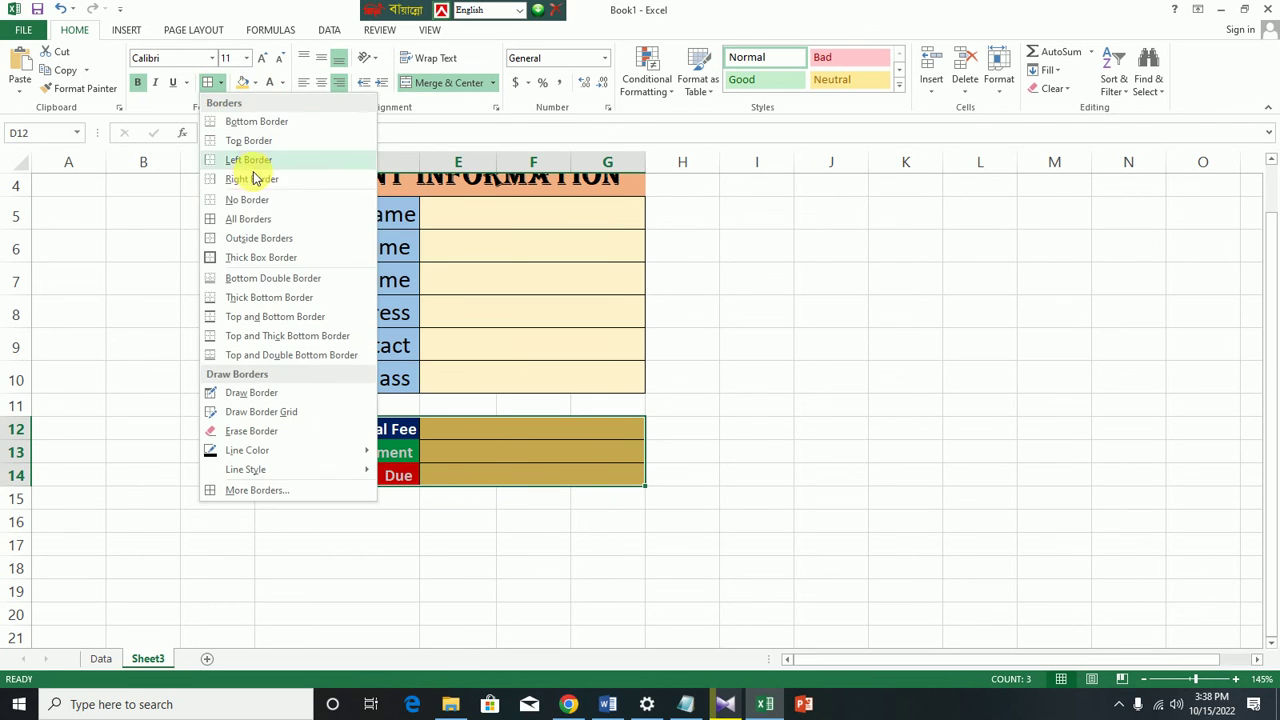
pyautogui.click(245, 222)
pyautogui.click(768, 389)
# Step: Merge the blank row 11 cells D11:G11 across the table width
pyautogui.moveTo(300, 405); pyautogui.dragTo(610, 410)
pyautogui.click(449, 82)
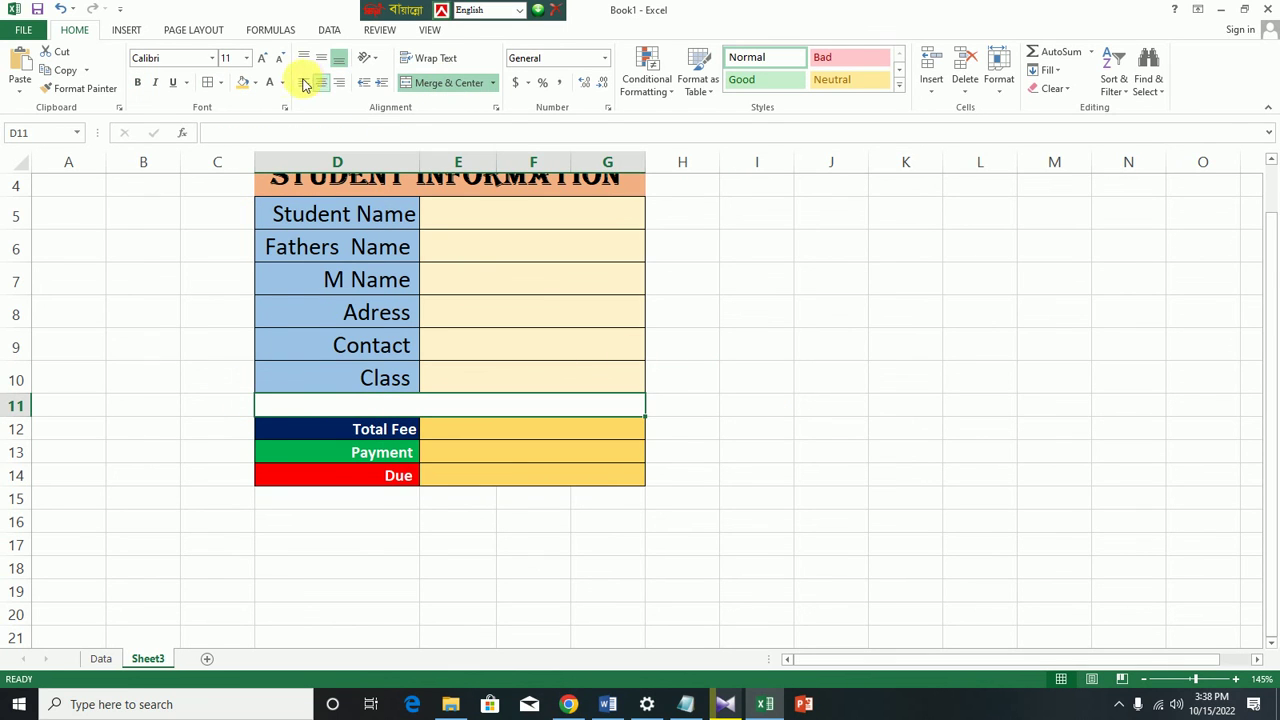
pyautogui.click(254, 83)
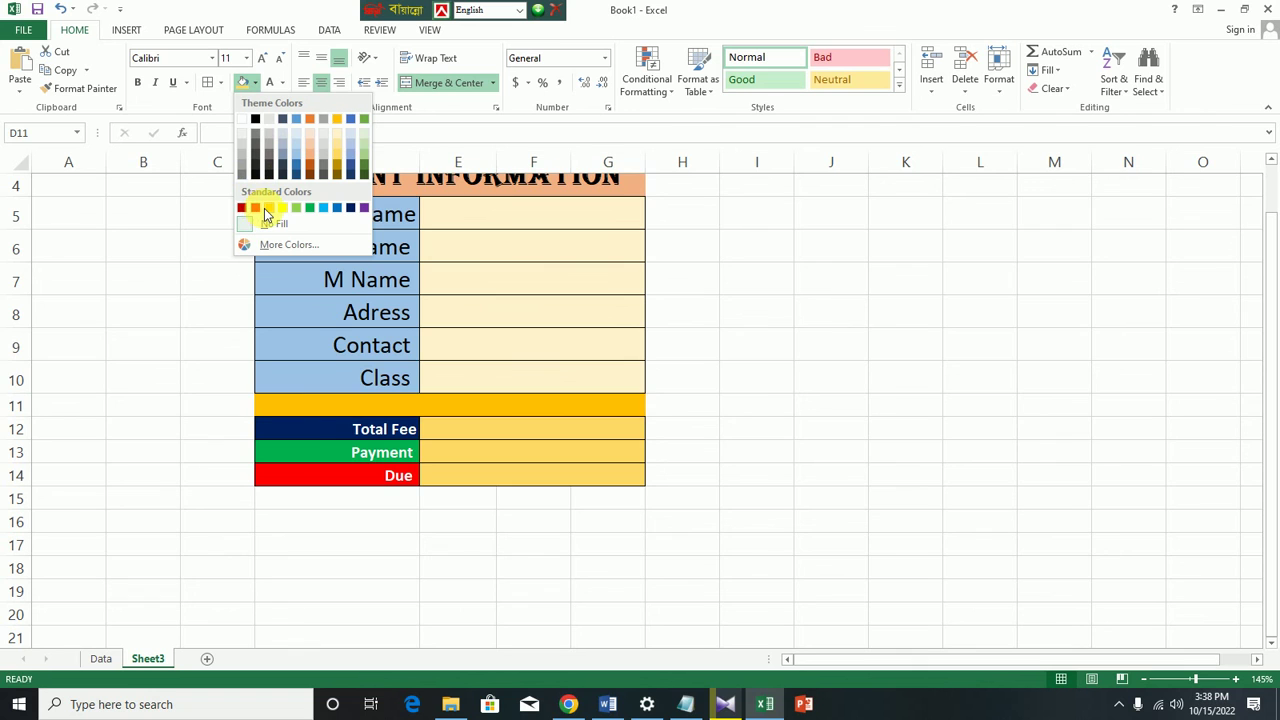
pyautogui.click(837, 337)
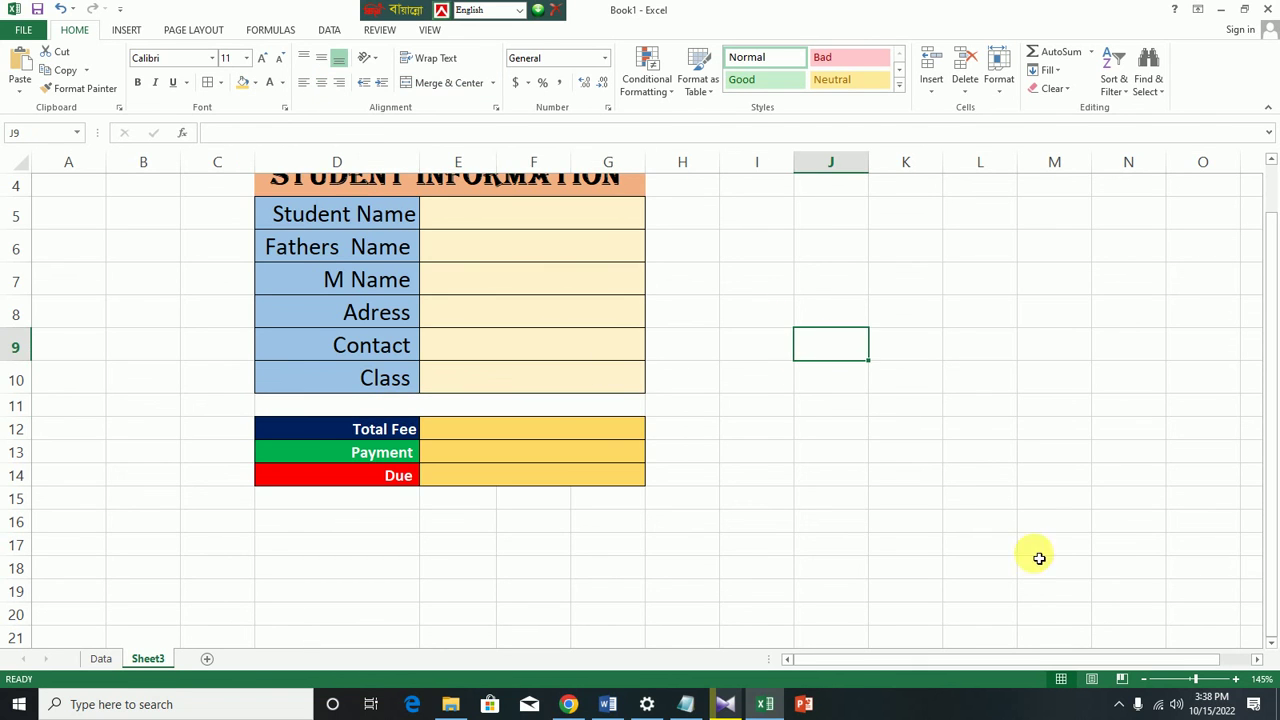
pyautogui.scroll(1, 613, 534)
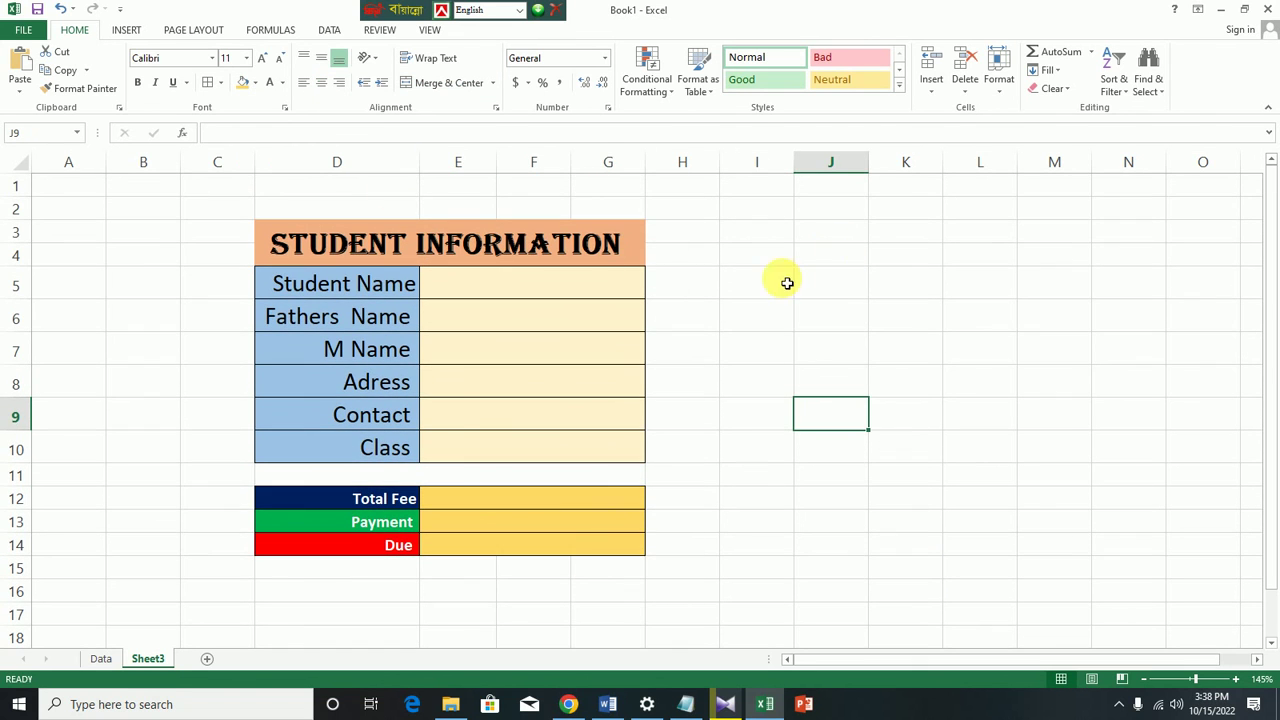
# Step: Enter a centred, bold white Roll label on dark blue in J5
pyautogui.click(824, 287)
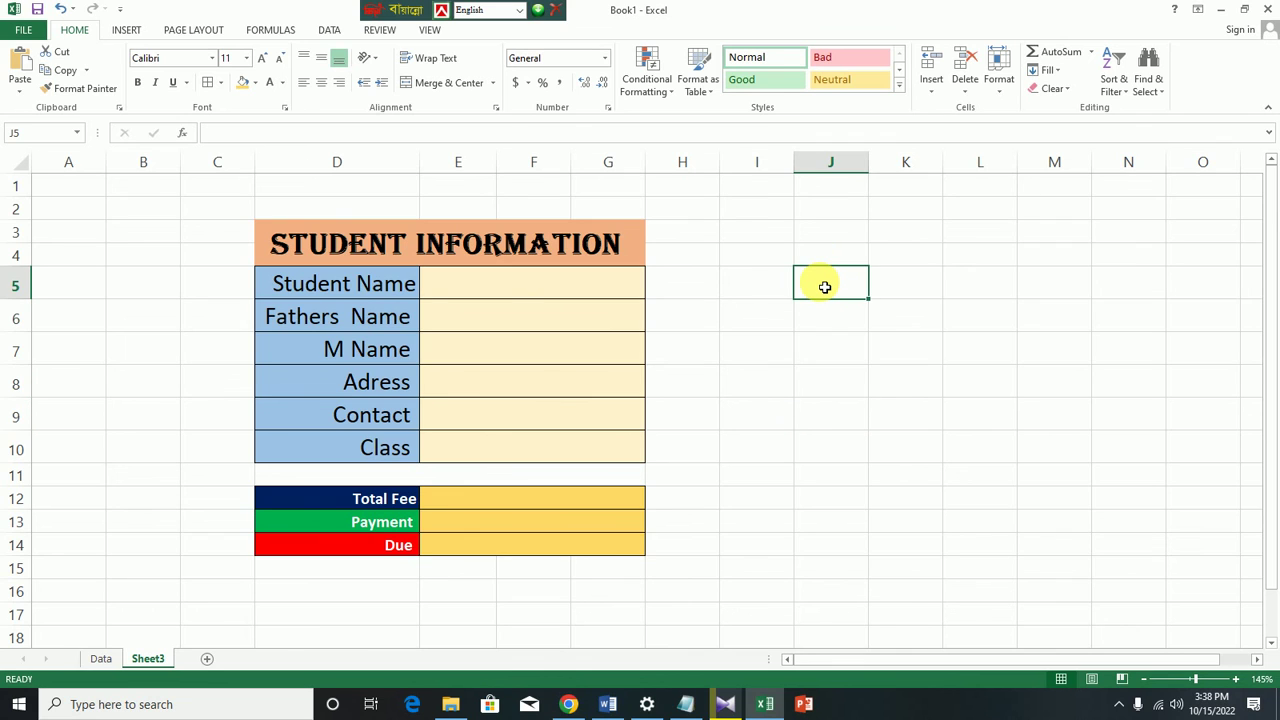
pyautogui.write('Roll')
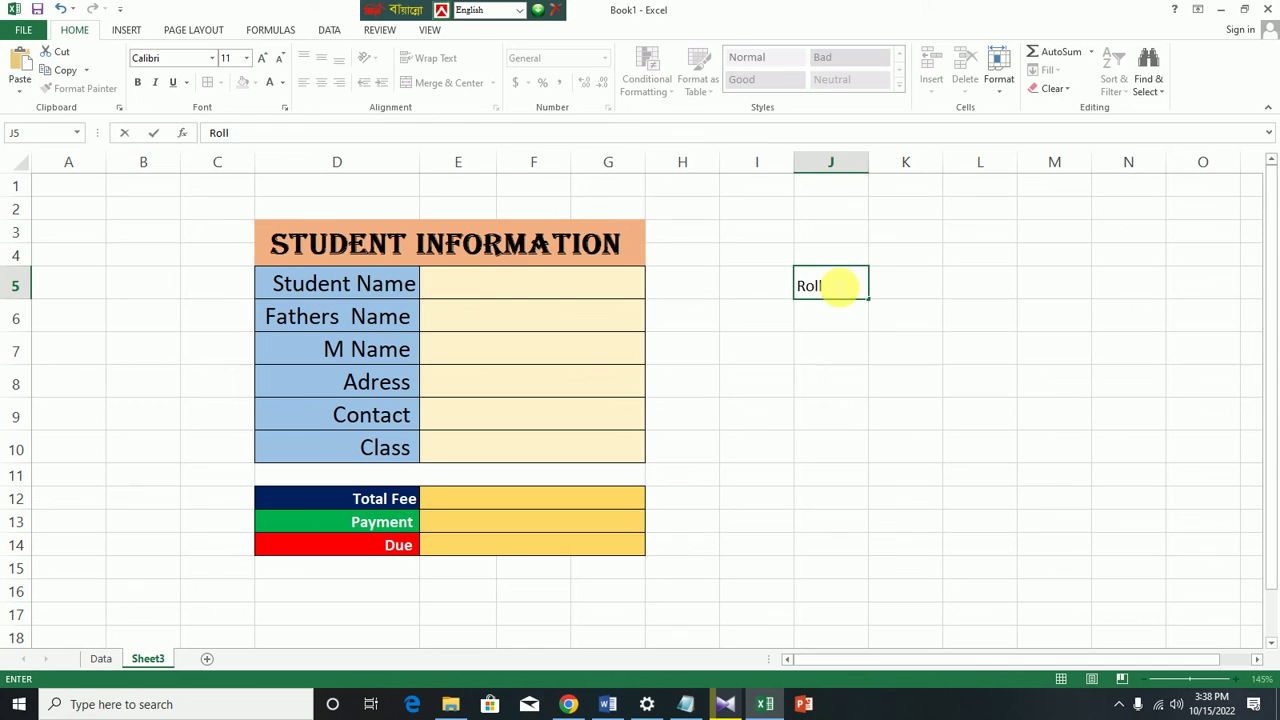
pyautogui.click(885, 380)
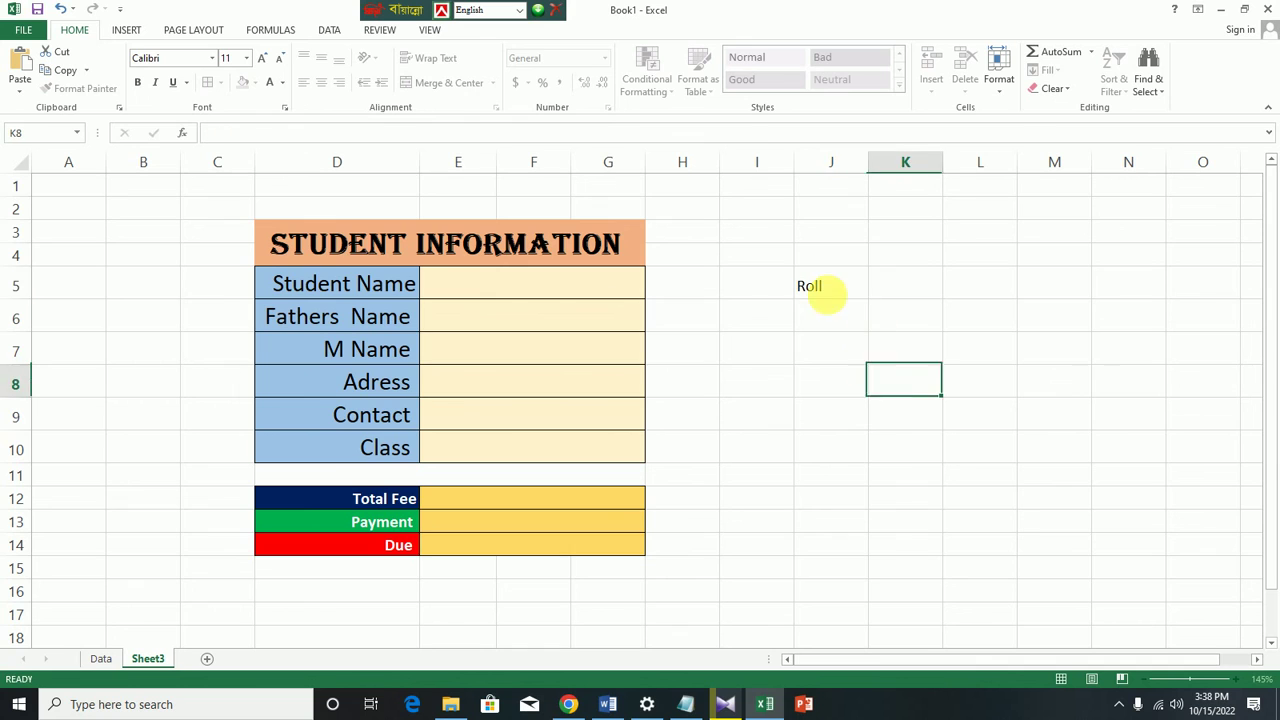
pyautogui.click(823, 294)
pyautogui.click(320, 82)
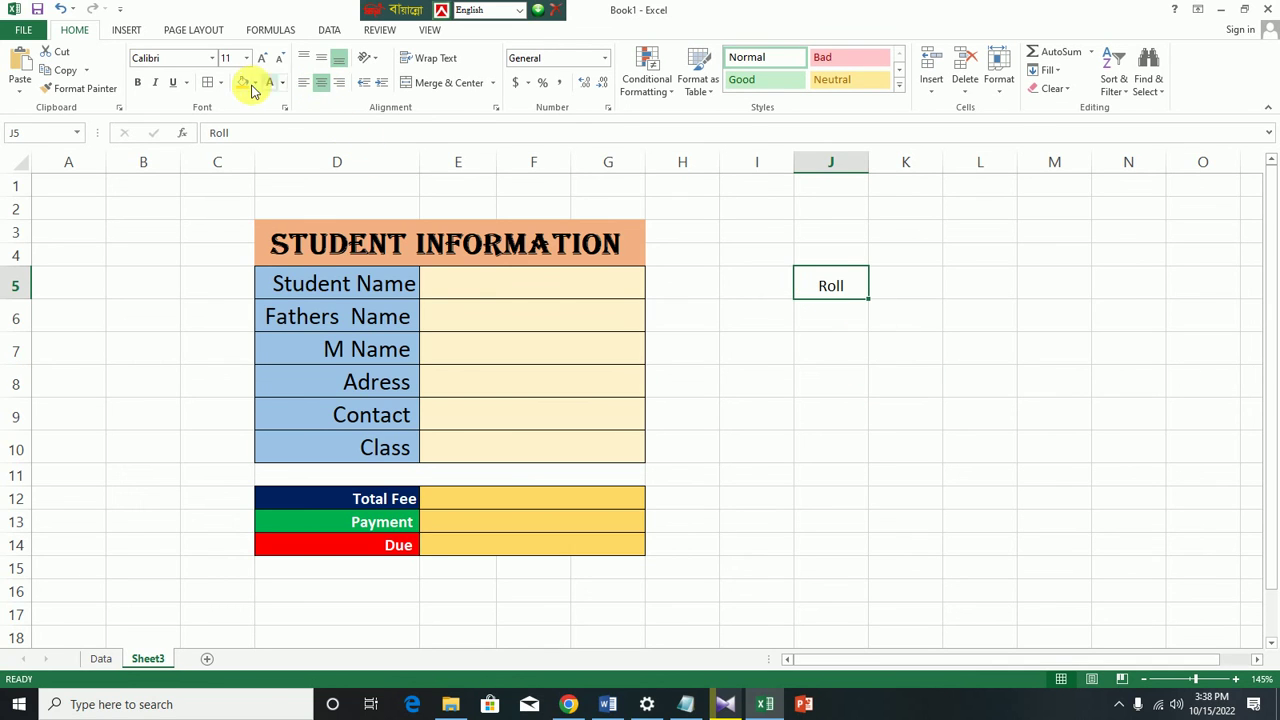
pyautogui.click(254, 84)
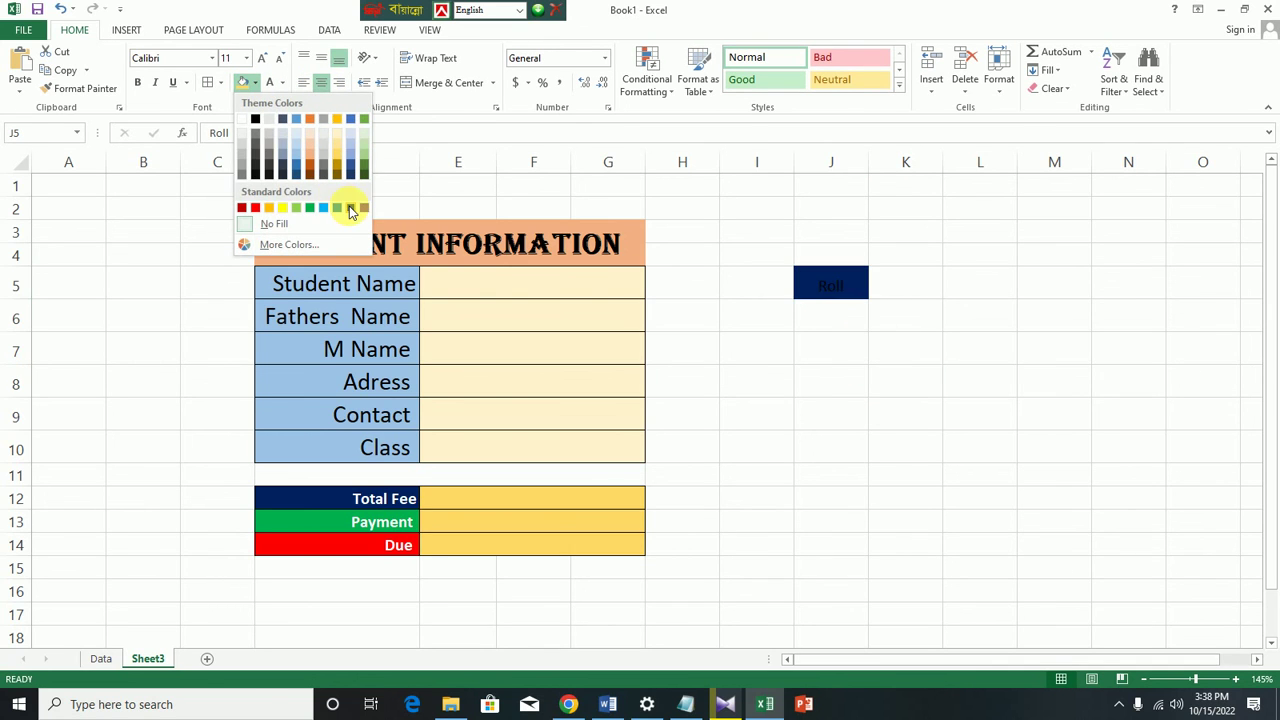
pyautogui.click(350, 208)
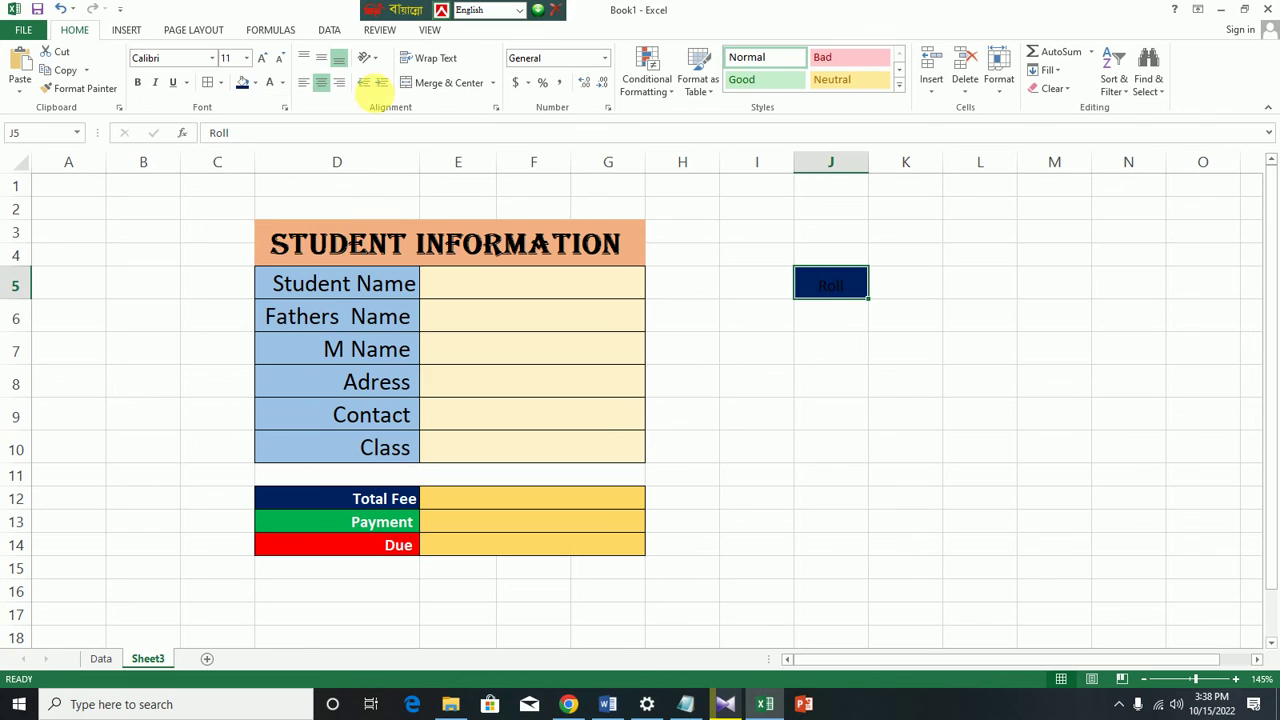
pyautogui.click(283, 84)
pyautogui.click(271, 142)
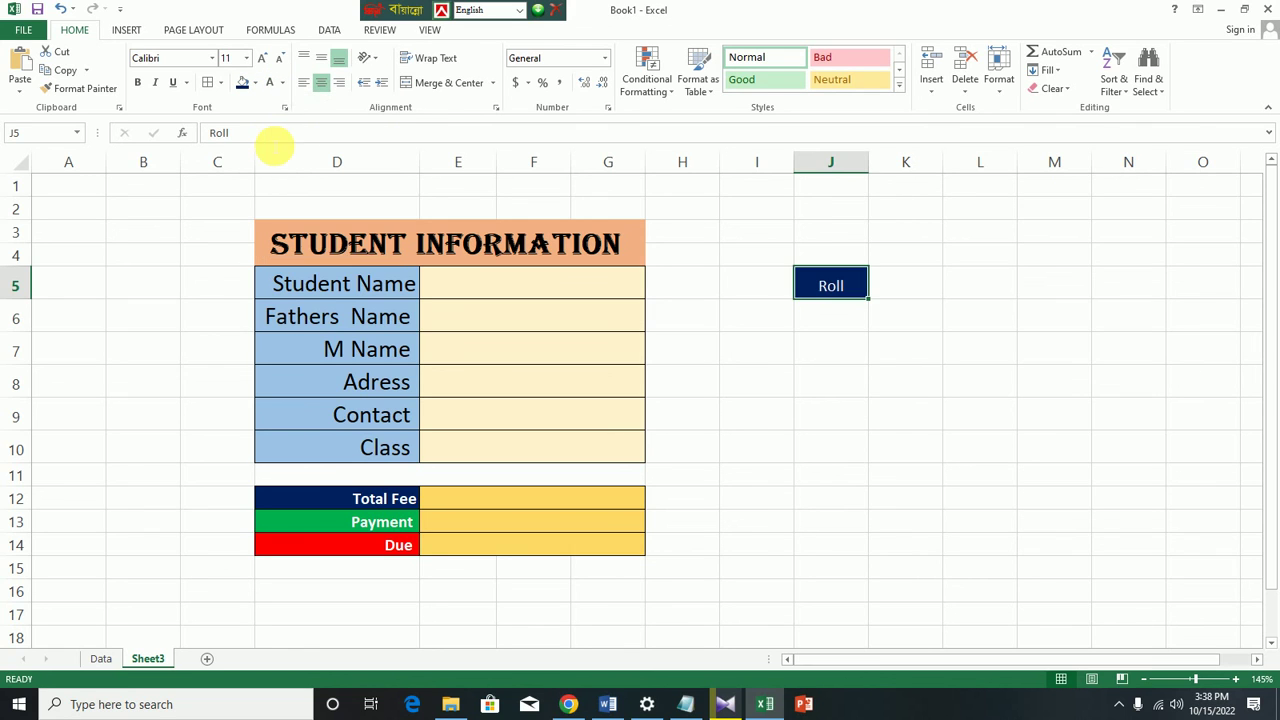
pyautogui.click(141, 83)
pyautogui.click(860, 428)
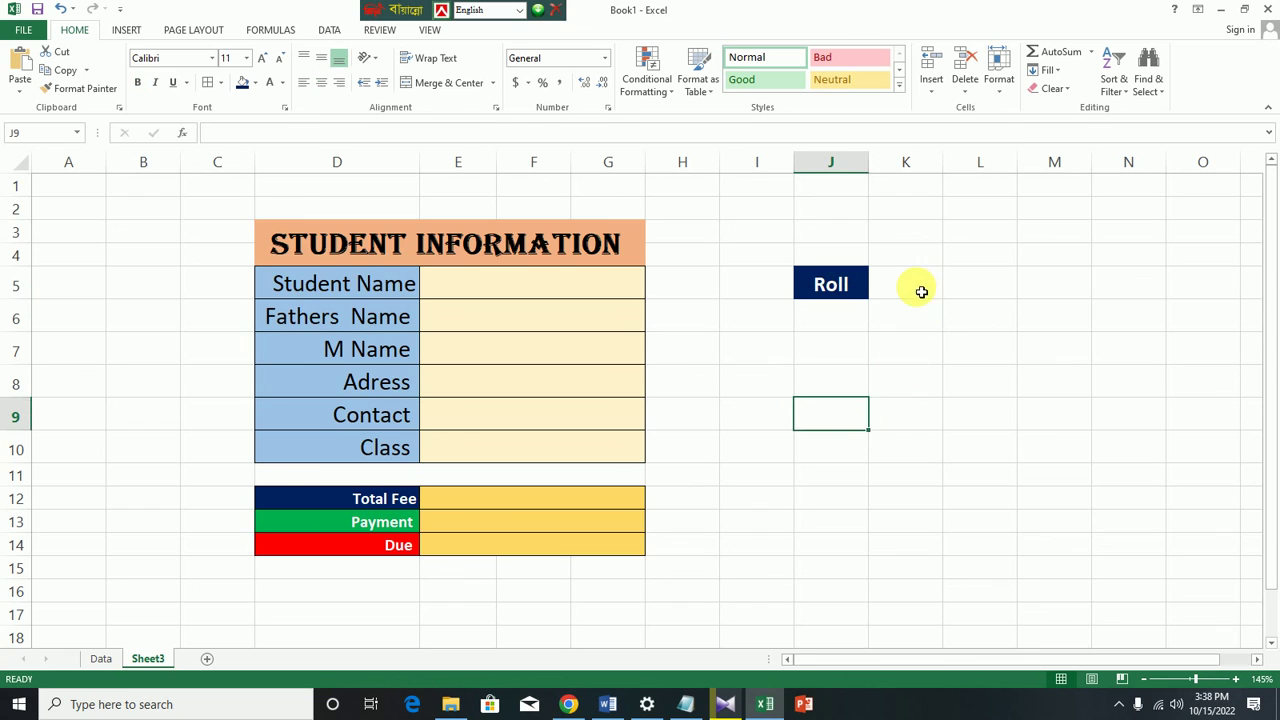
# Step: Fill K5 green, widen column K, and apply All Borders to J5:K5
pyautogui.click(920, 288)
pyautogui.click(255, 83)
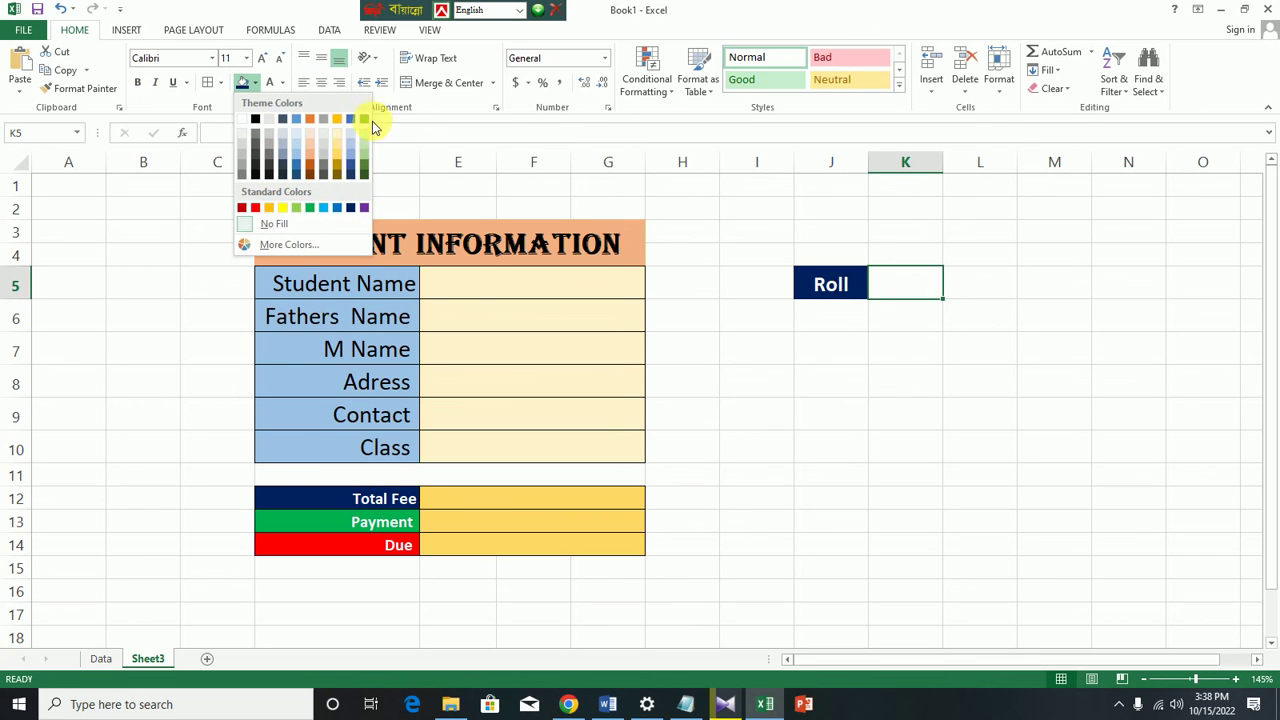
pyautogui.click(366, 147)
pyautogui.click(980, 445)
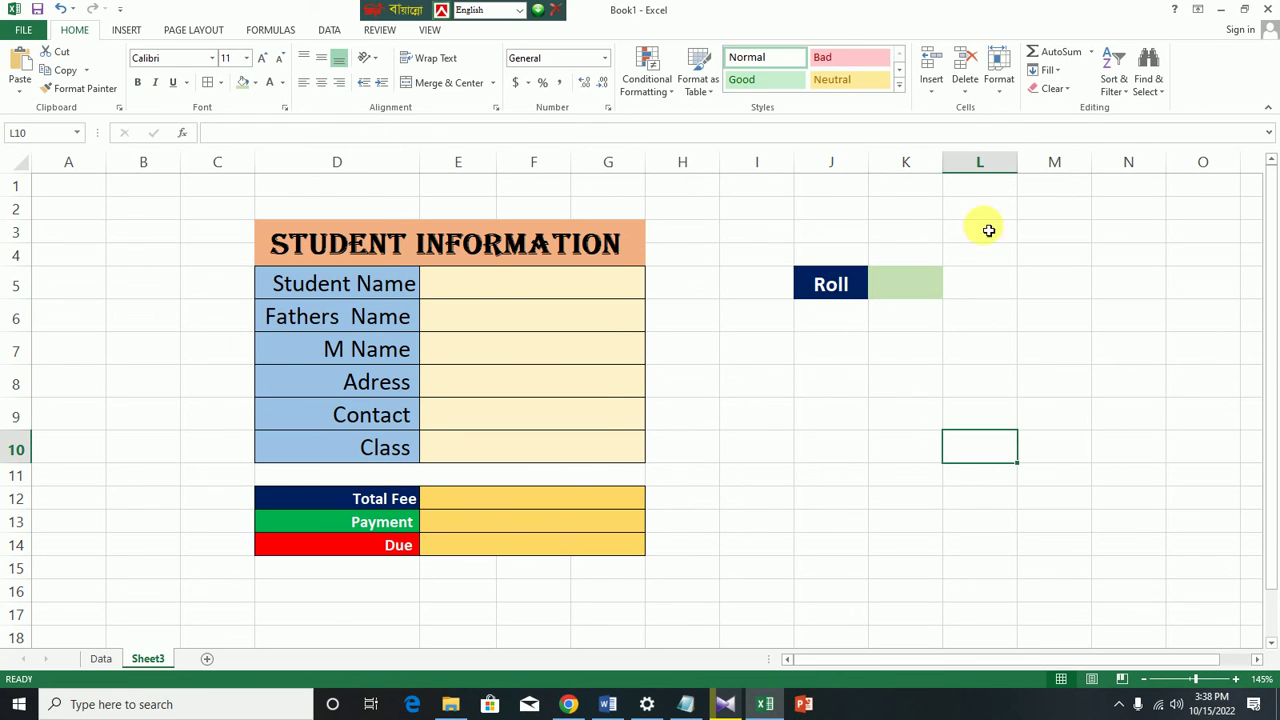
pyautogui.moveTo(943, 163); pyautogui.dragTo(974, 173)
pyautogui.click(1058, 384)
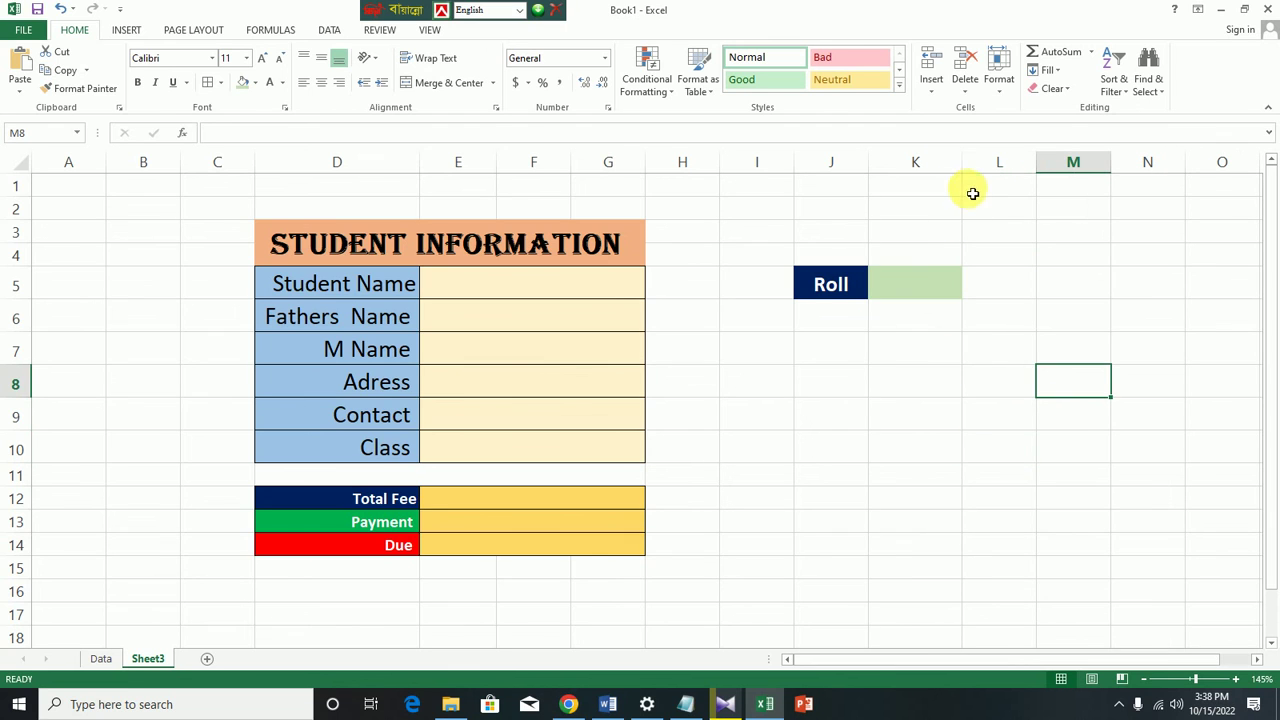
pyautogui.moveTo(825, 281); pyautogui.dragTo(926, 280)
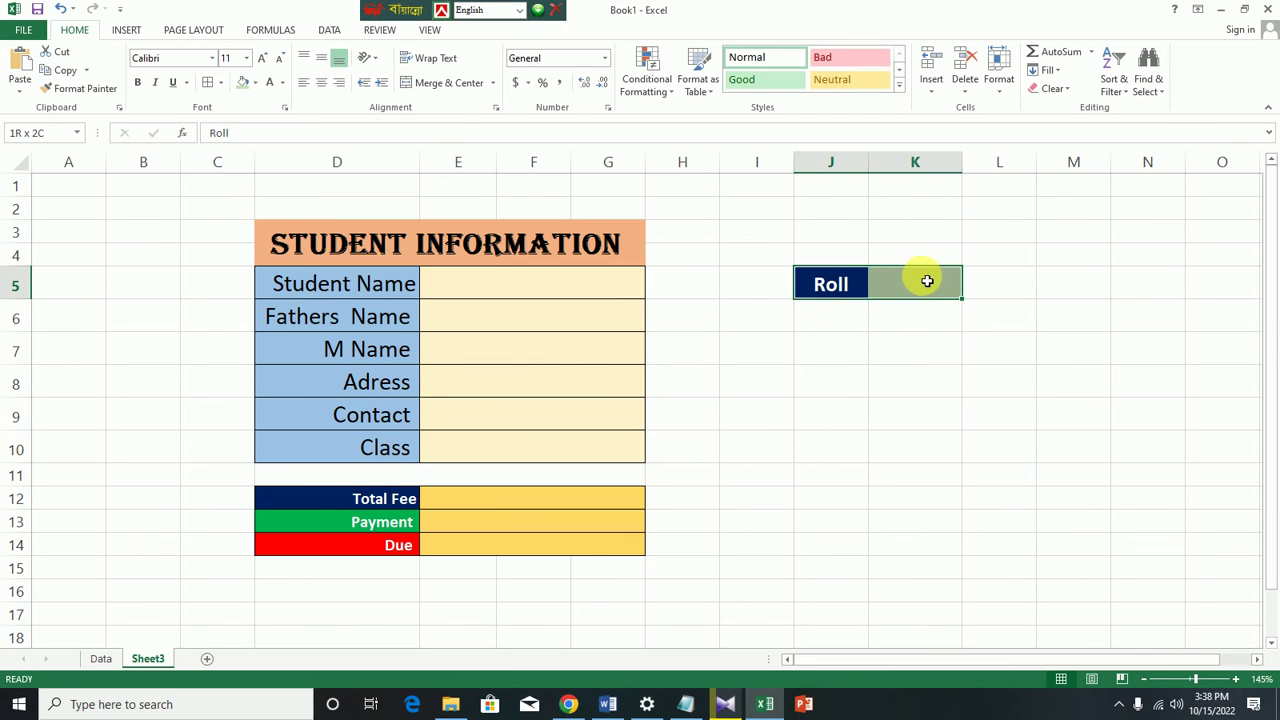
pyautogui.click(222, 83)
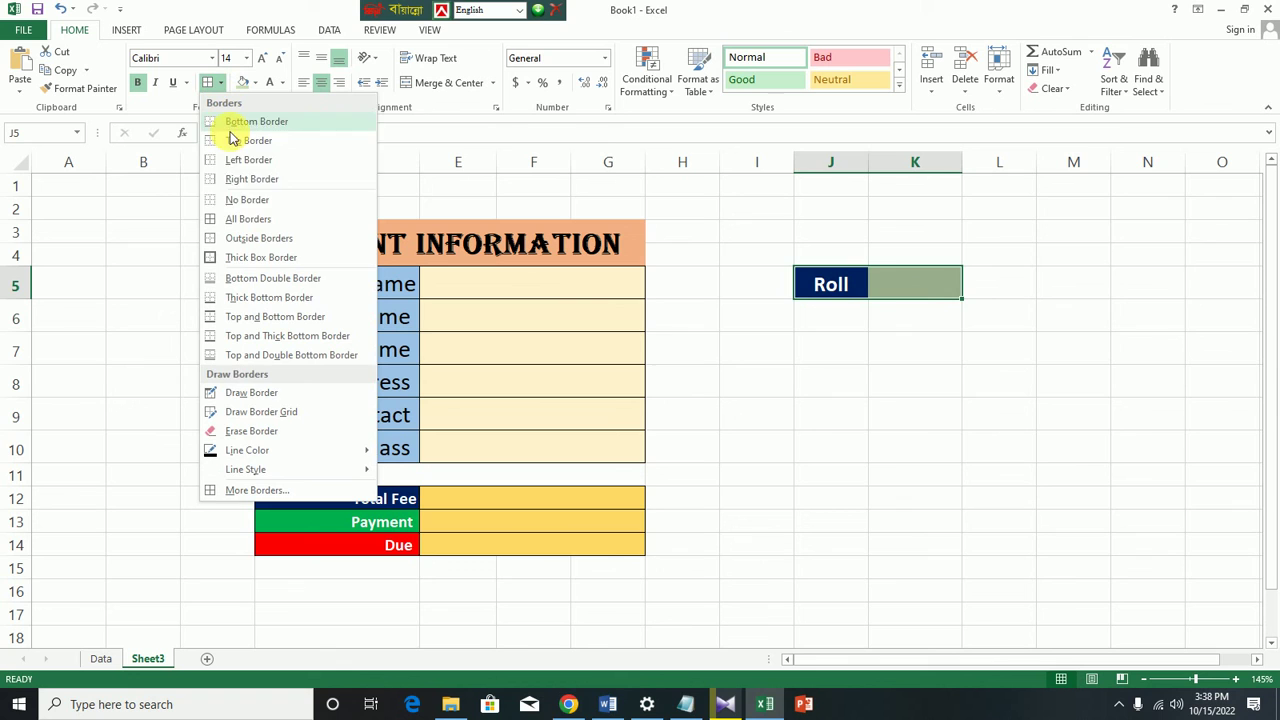
pyautogui.click(231, 217)
pyautogui.click(835, 471)
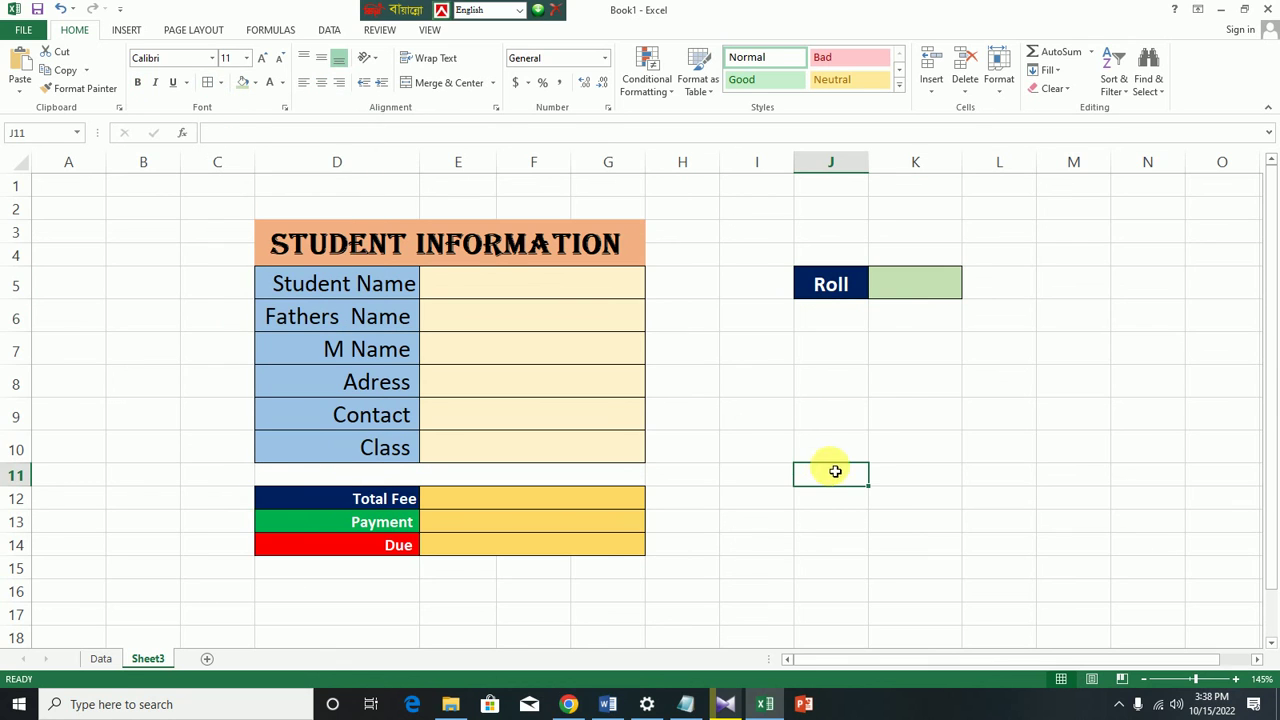
# Step: Draw an oval below the Roll box and add the text OK
pyautogui.click(126, 29)
pyautogui.click(254, 88)
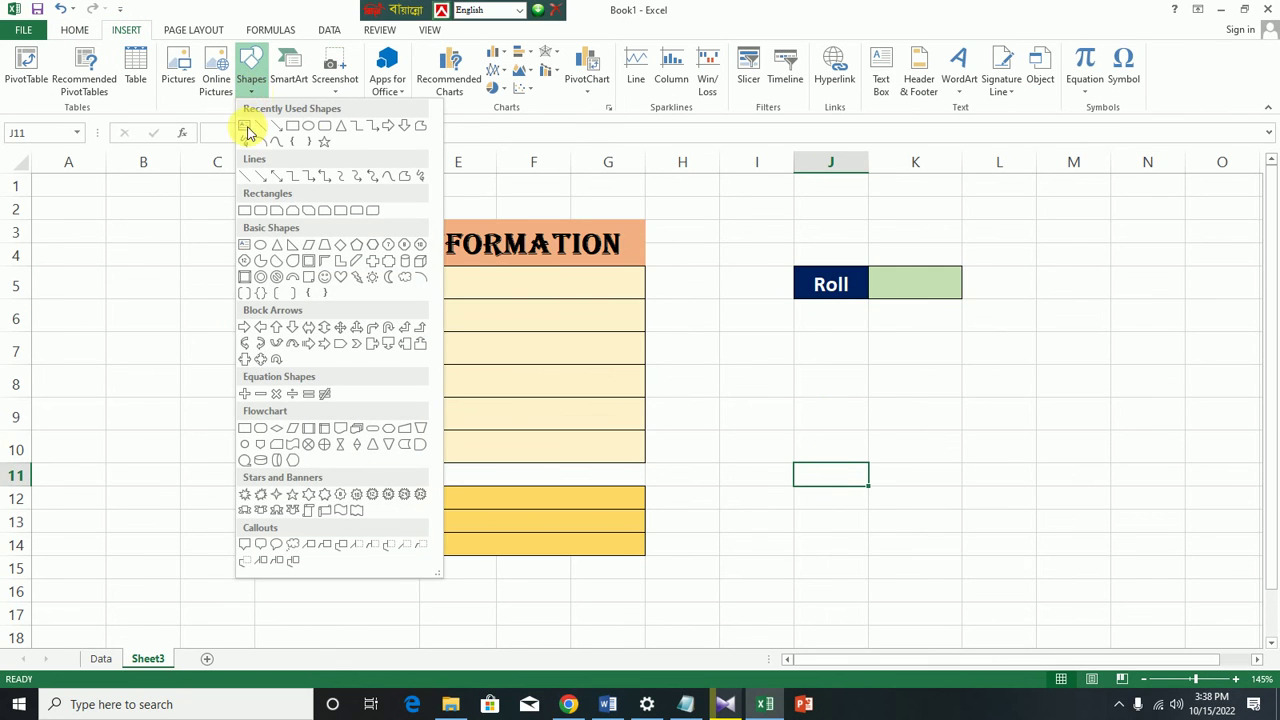
pyautogui.click(305, 128)
pyautogui.moveTo(830, 368); pyautogui.dragTo(942, 464)
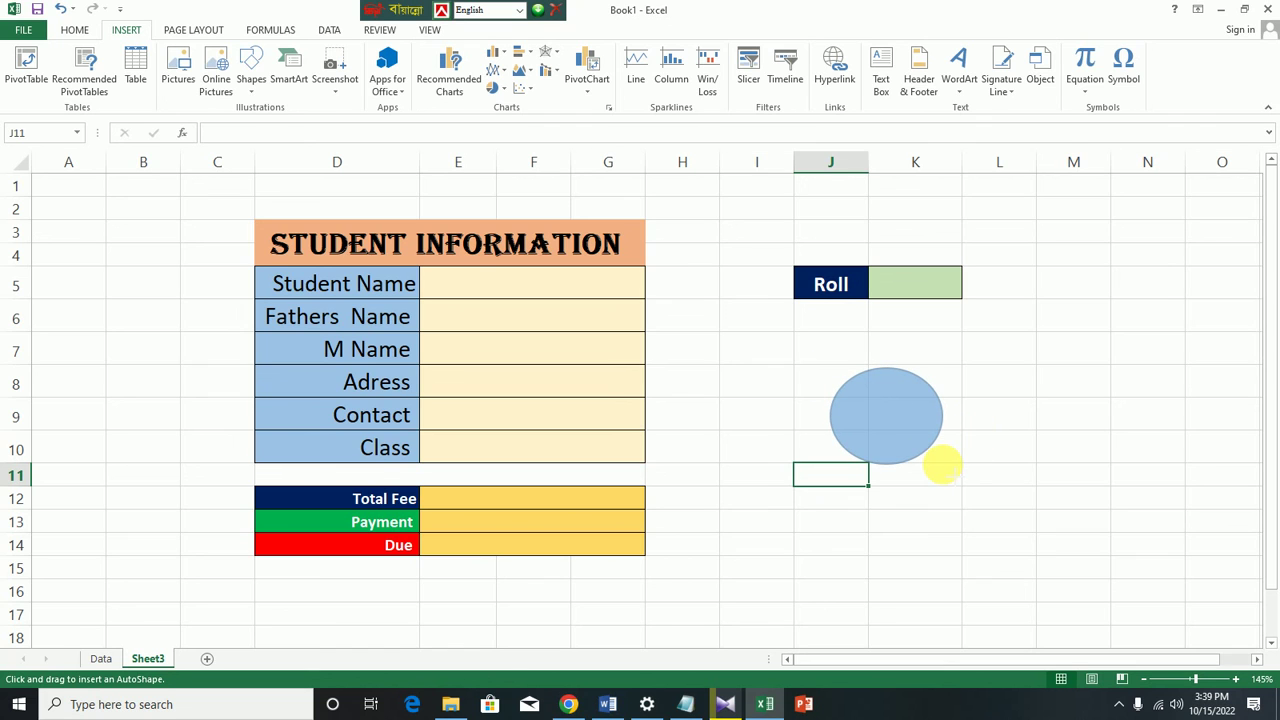
pyautogui.click(1064, 532)
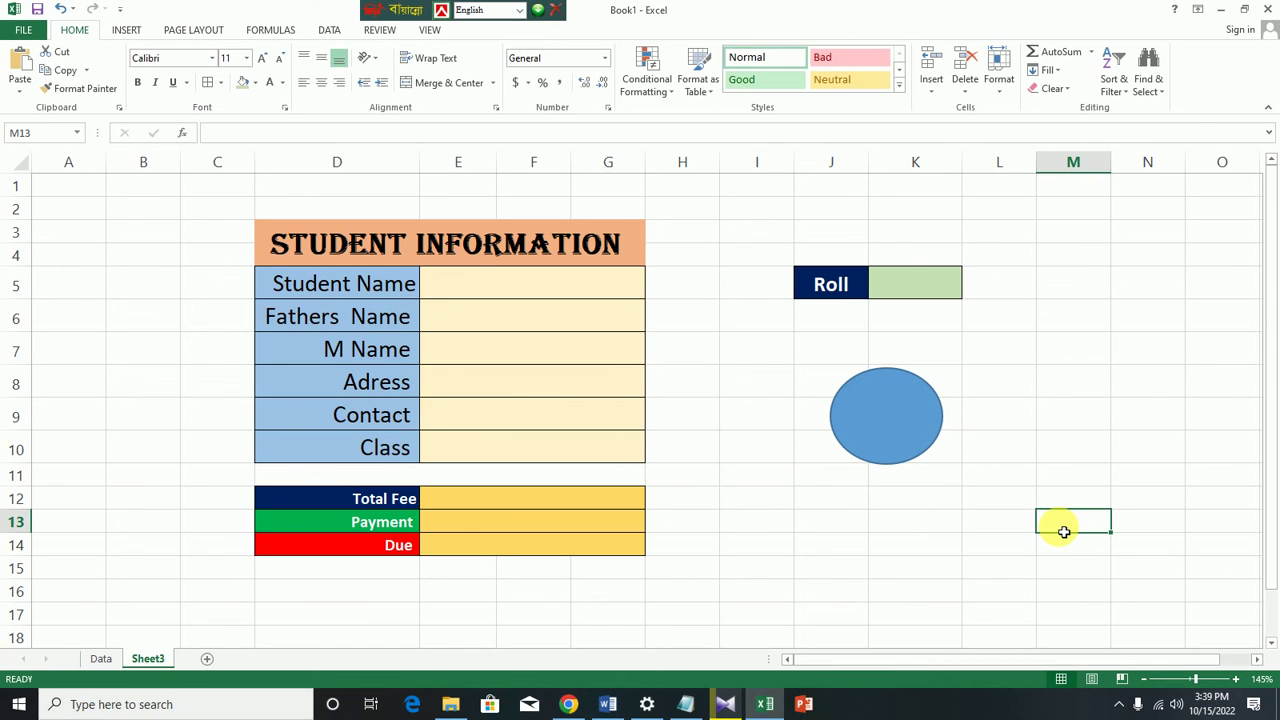
pyautogui.click(900, 416)
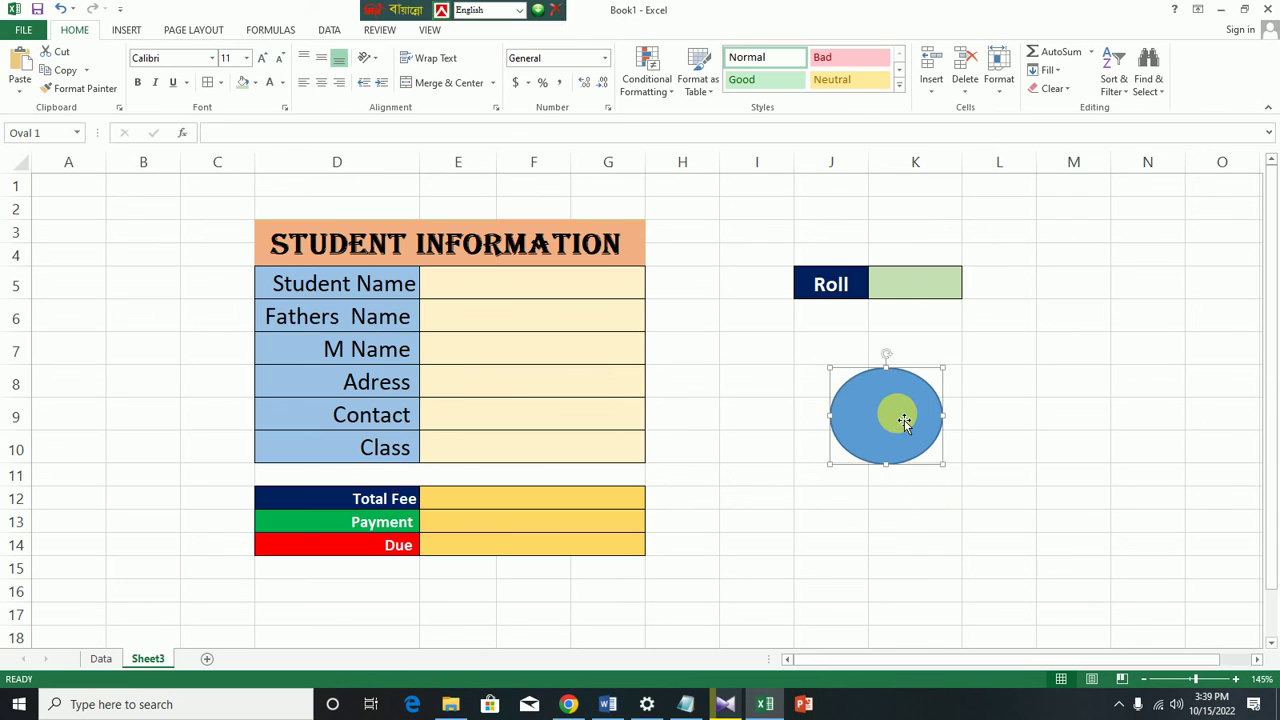
pyautogui.rightClick(880, 403)
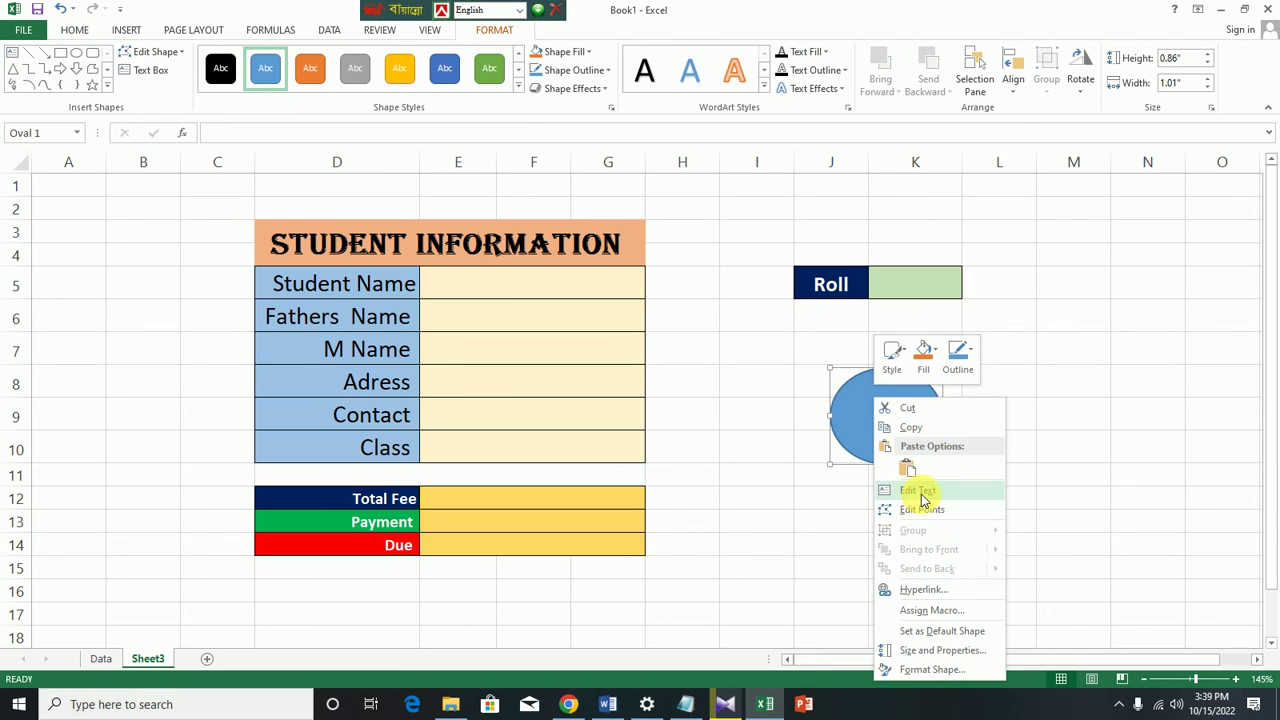
pyautogui.click(926, 499)
pyautogui.write('OK')
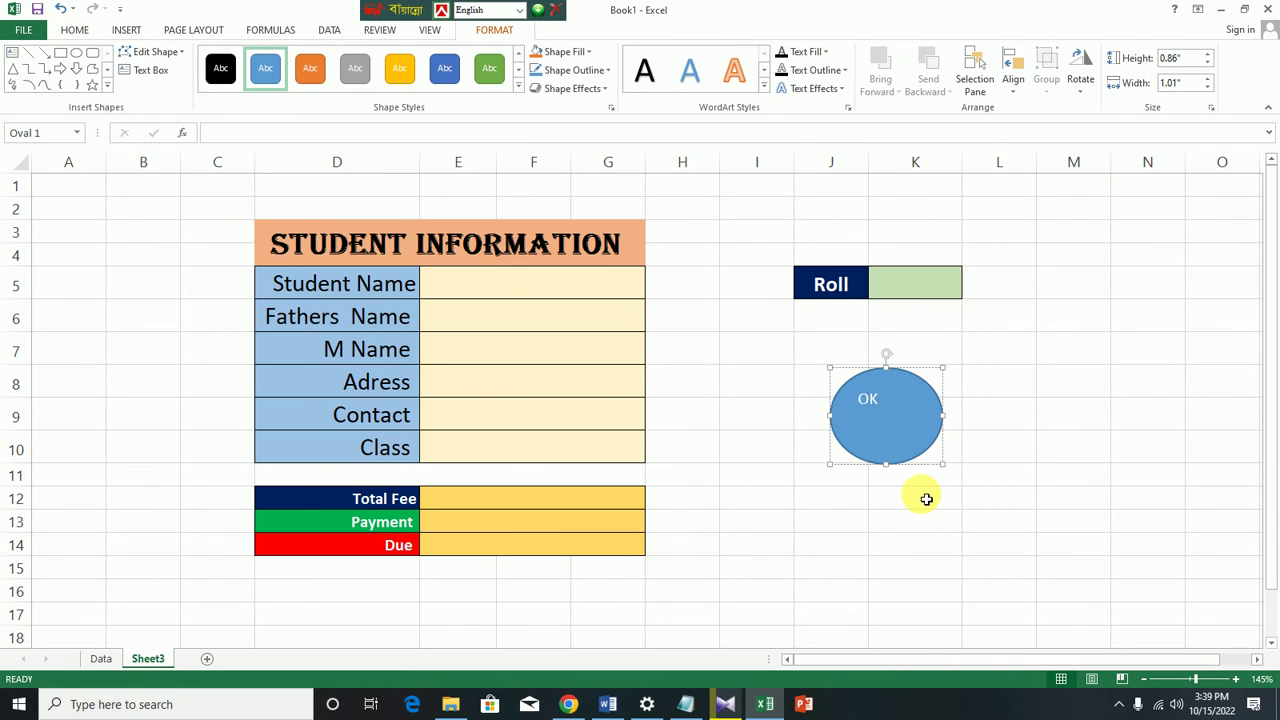
pyautogui.click(1080, 523)
# Step: Format the oval's OK text centred, size 24, bold, with a purple fill
pyautogui.click(869, 429)
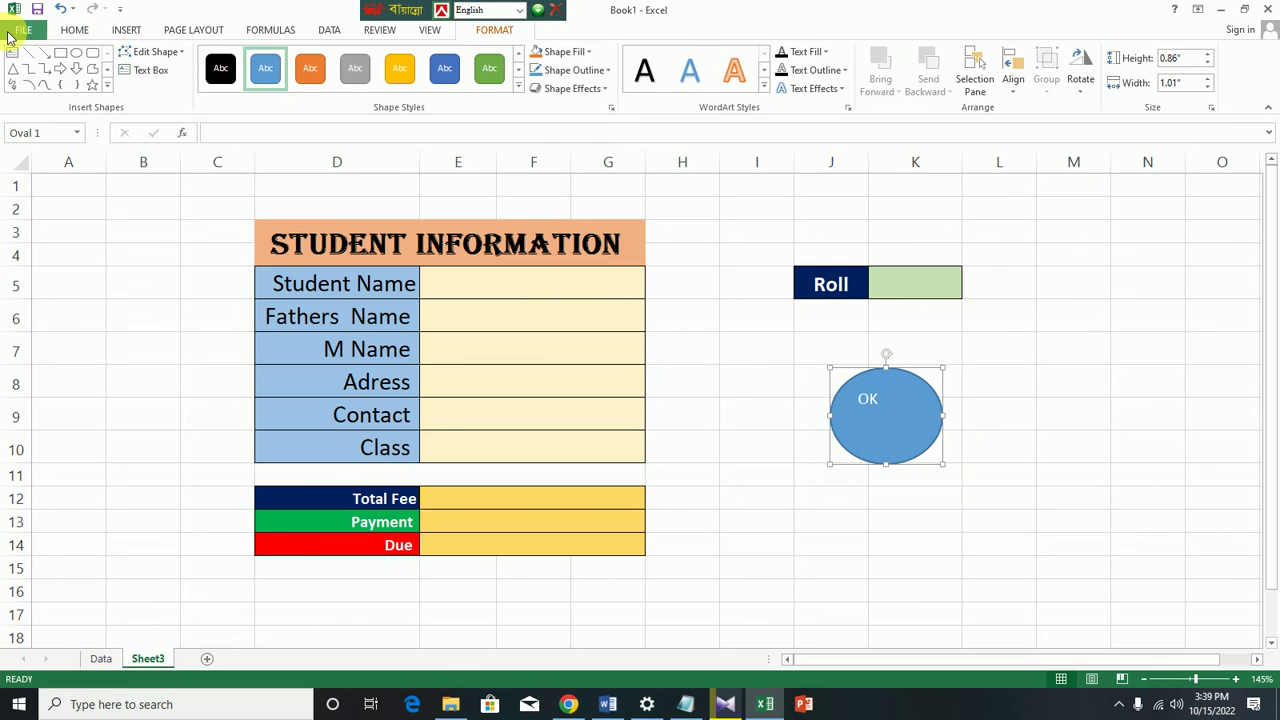
pyautogui.click(74, 30)
pyautogui.click(321, 60)
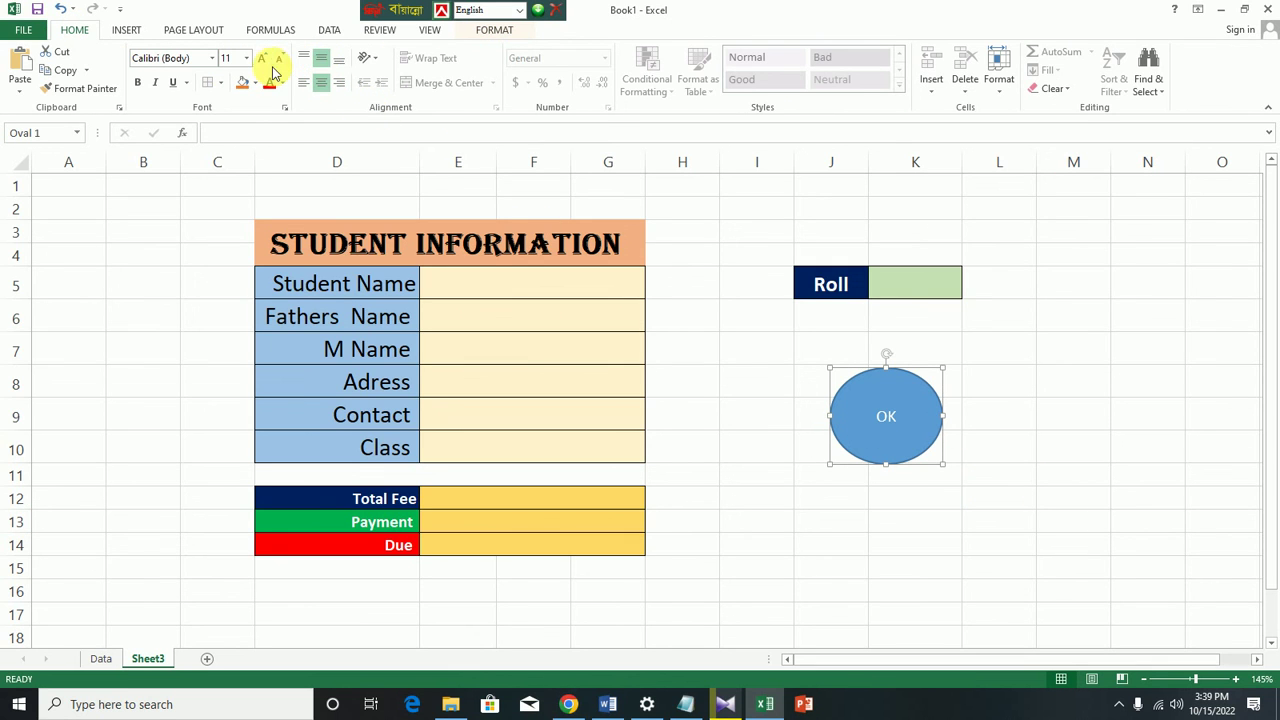
pyautogui.click(262, 66)
pyautogui.click(262, 66)
pyautogui.click(262, 66)
pyautogui.click(262, 66)
pyautogui.click(262, 66)
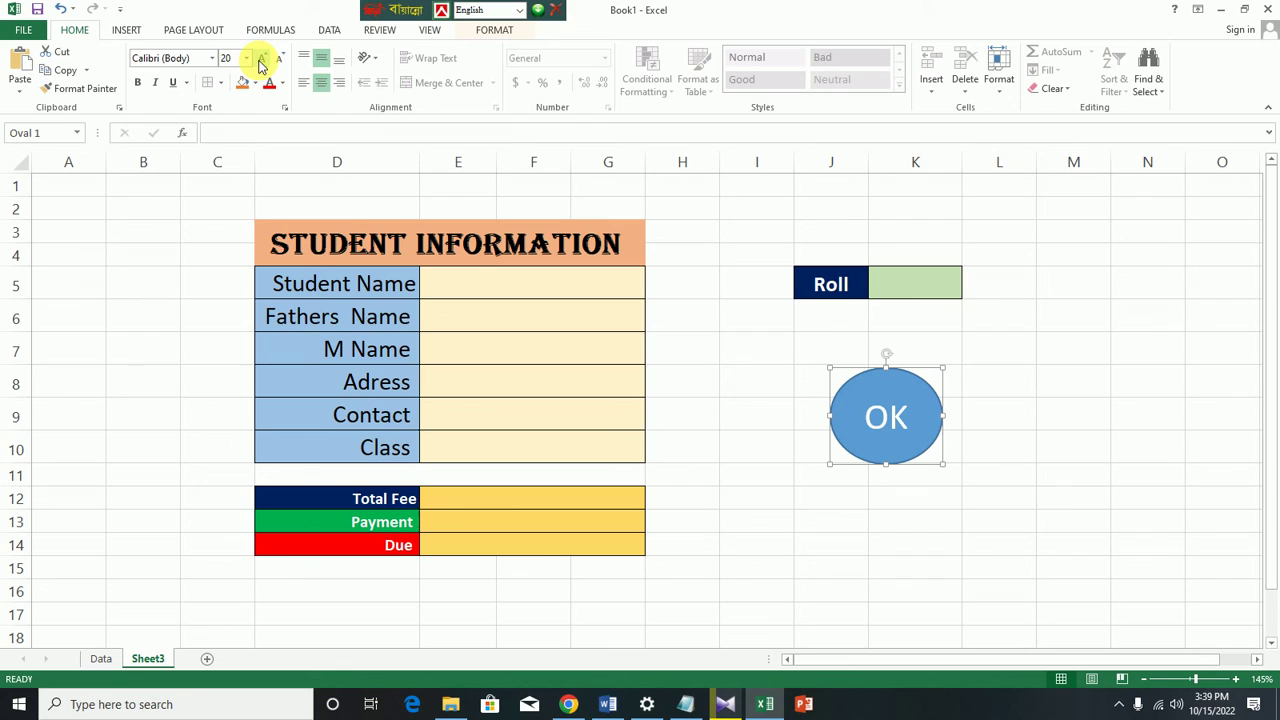
pyautogui.click(137, 82)
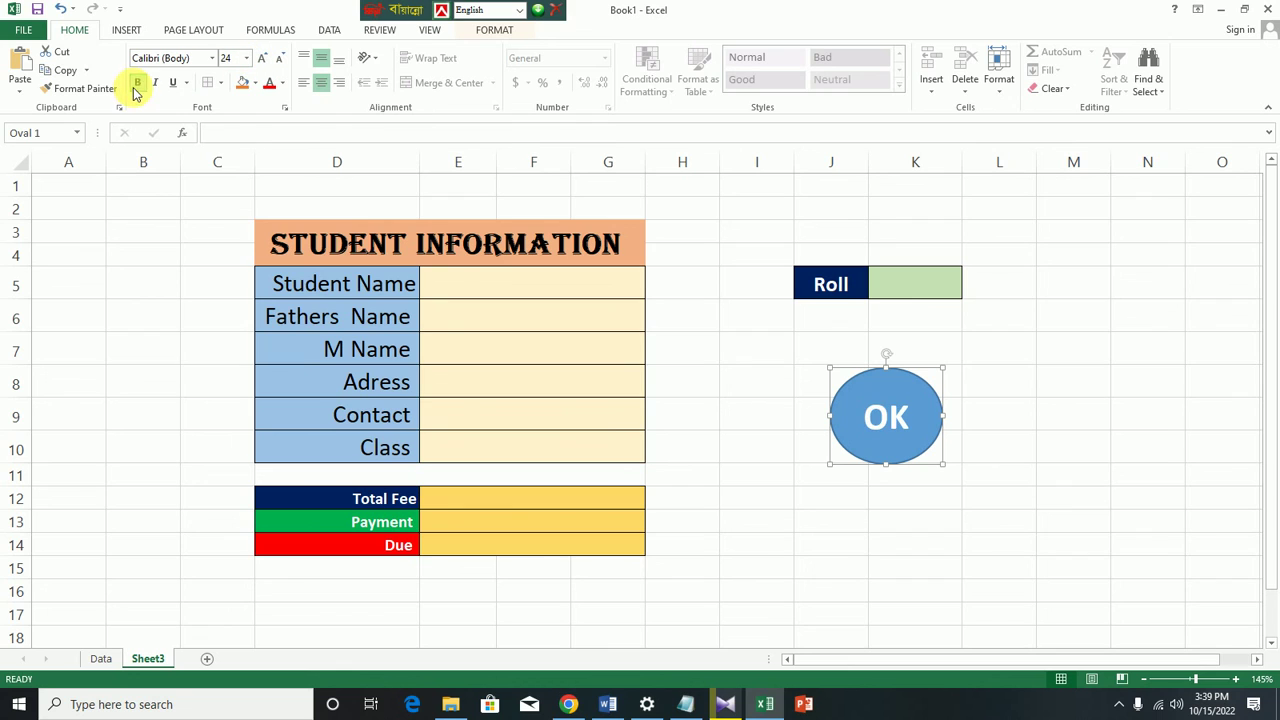
pyautogui.click(258, 86)
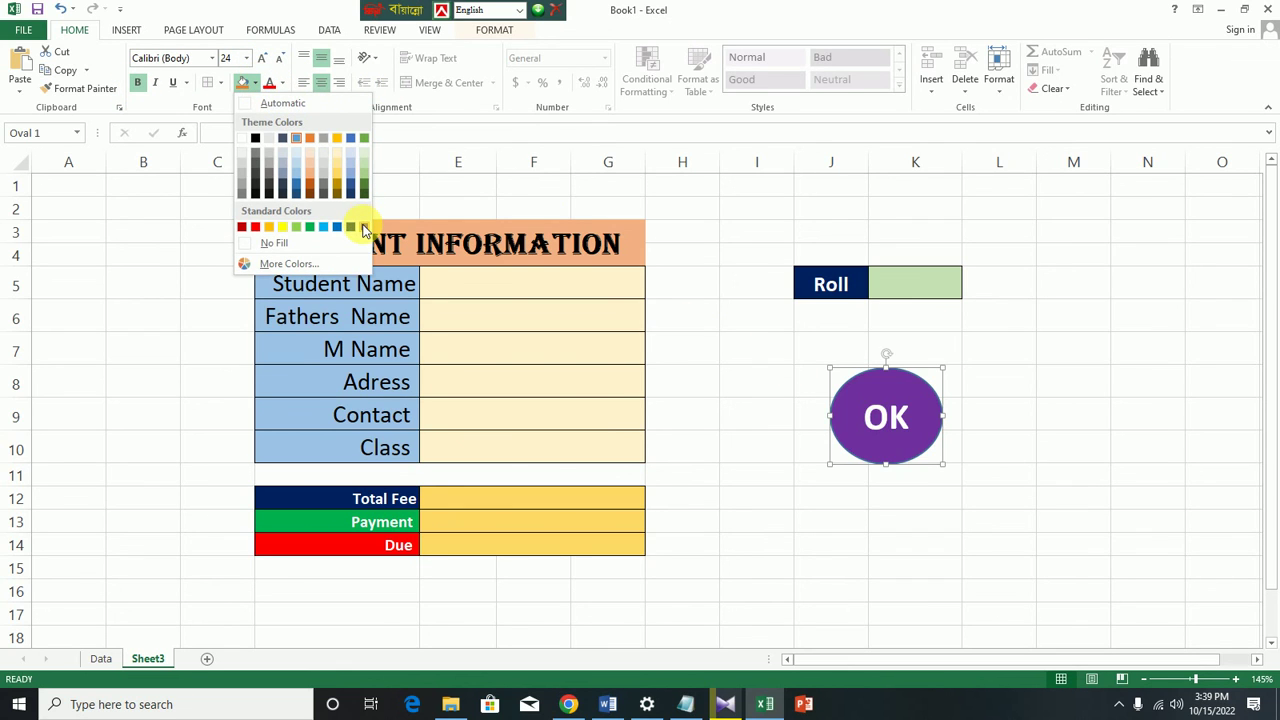
pyautogui.click(364, 228)
pyautogui.click(968, 414)
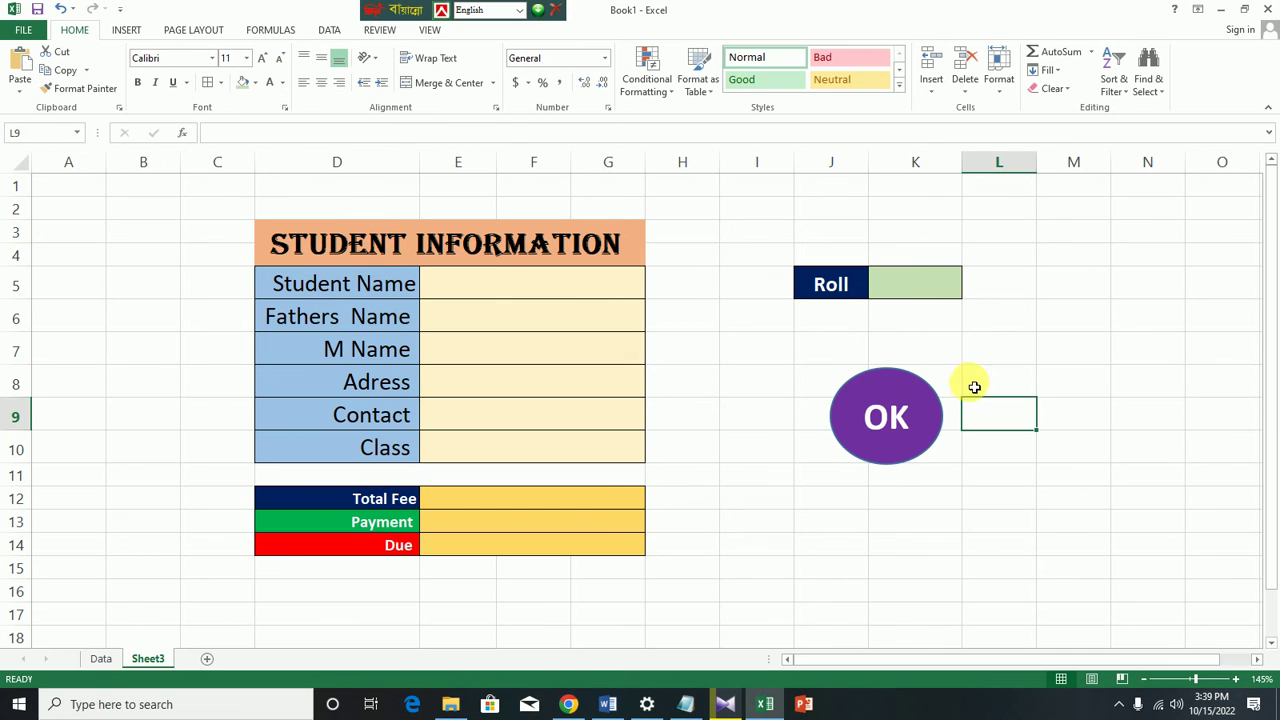
# Step: Freeze the panes at cell O16
pyautogui.press('Up')
pyautogui.press('Up')
pyautogui.press('Up')
pyautogui.scroll(-1, 708, 400)
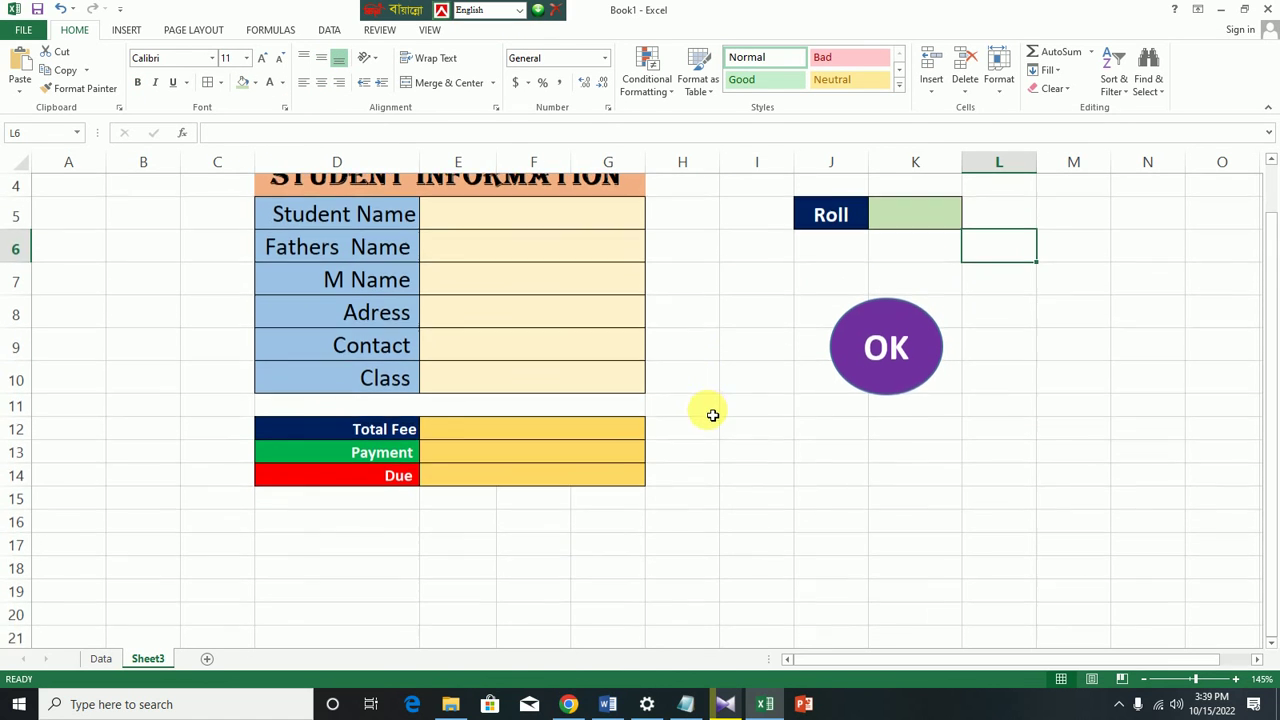
pyautogui.scroll(-5, 690, 430)
pyautogui.scroll(6, 672, 435)
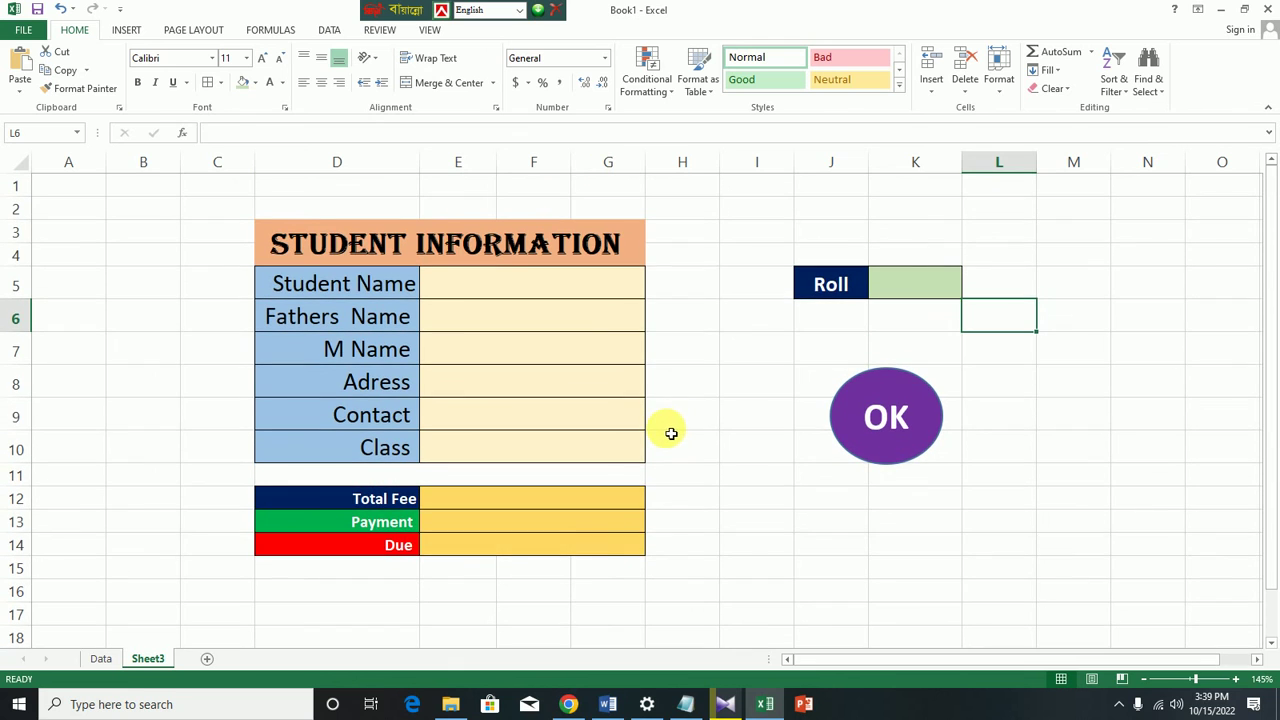
pyautogui.click(1211, 595)
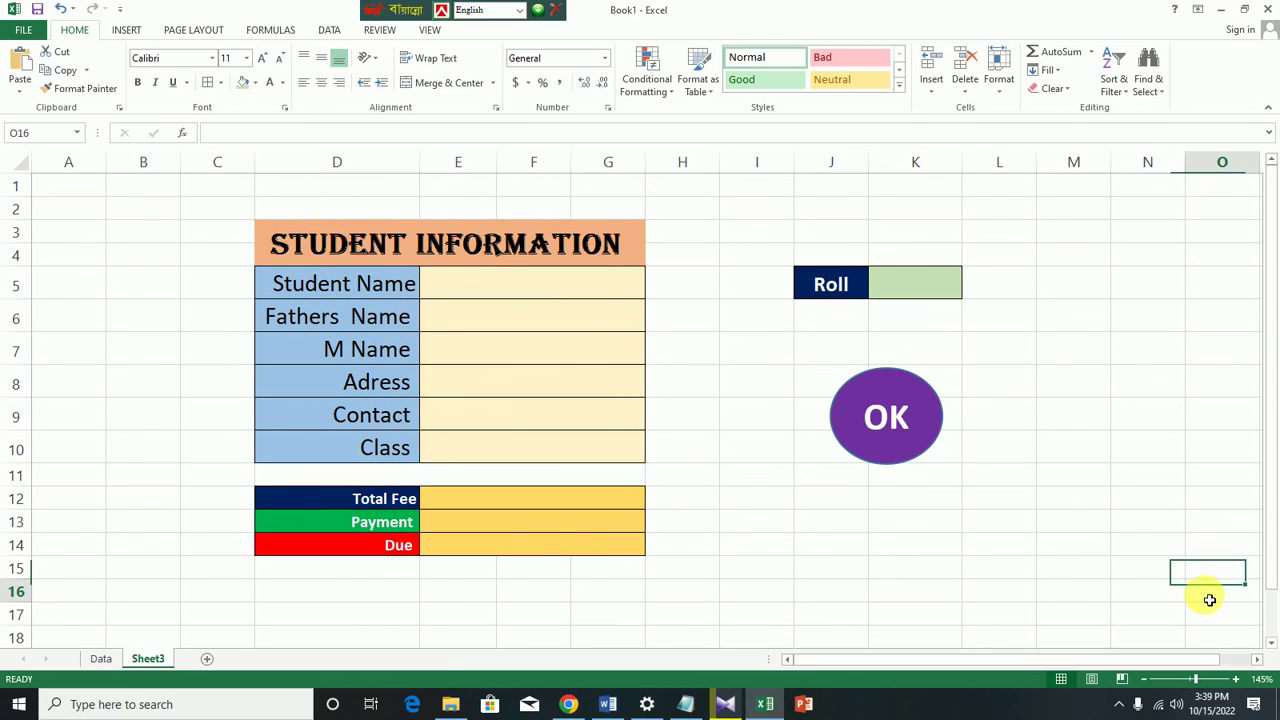
pyautogui.click(429, 29)
pyautogui.click(537, 94)
pyautogui.click(545, 115)
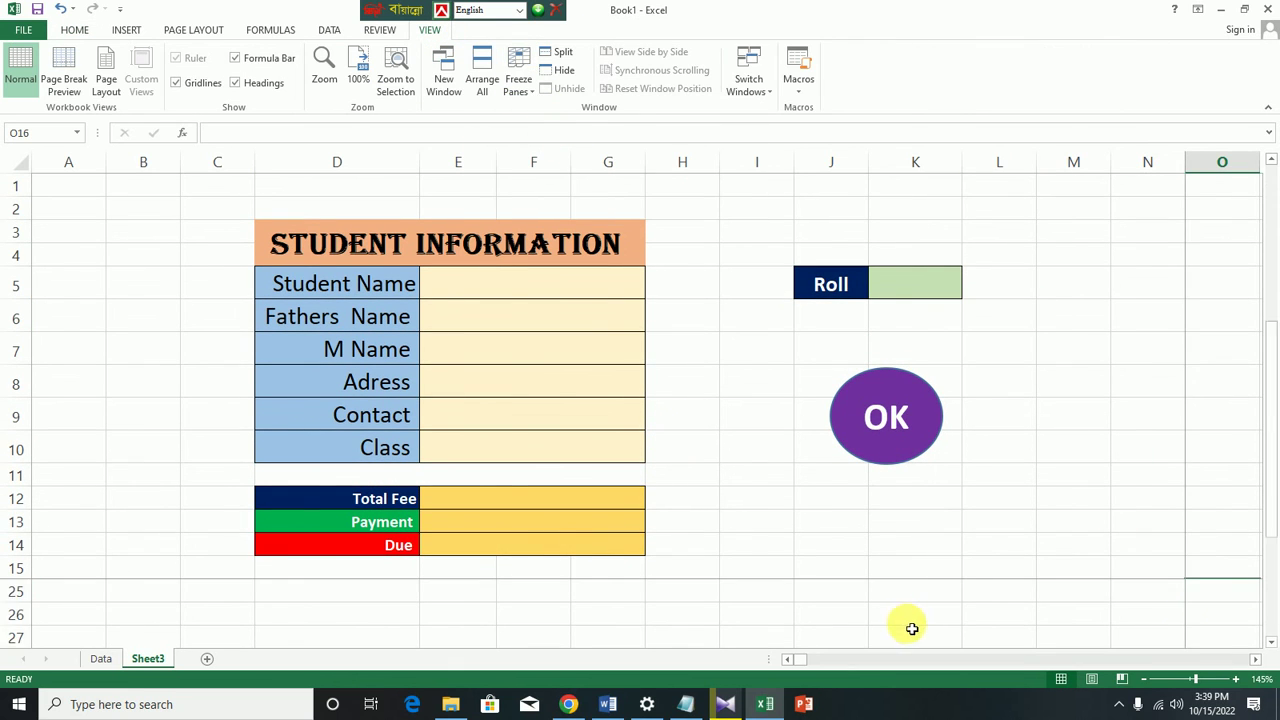
# Step: Turn off the sheet's gridlines
pyautogui.scroll(-4, 850, 567)
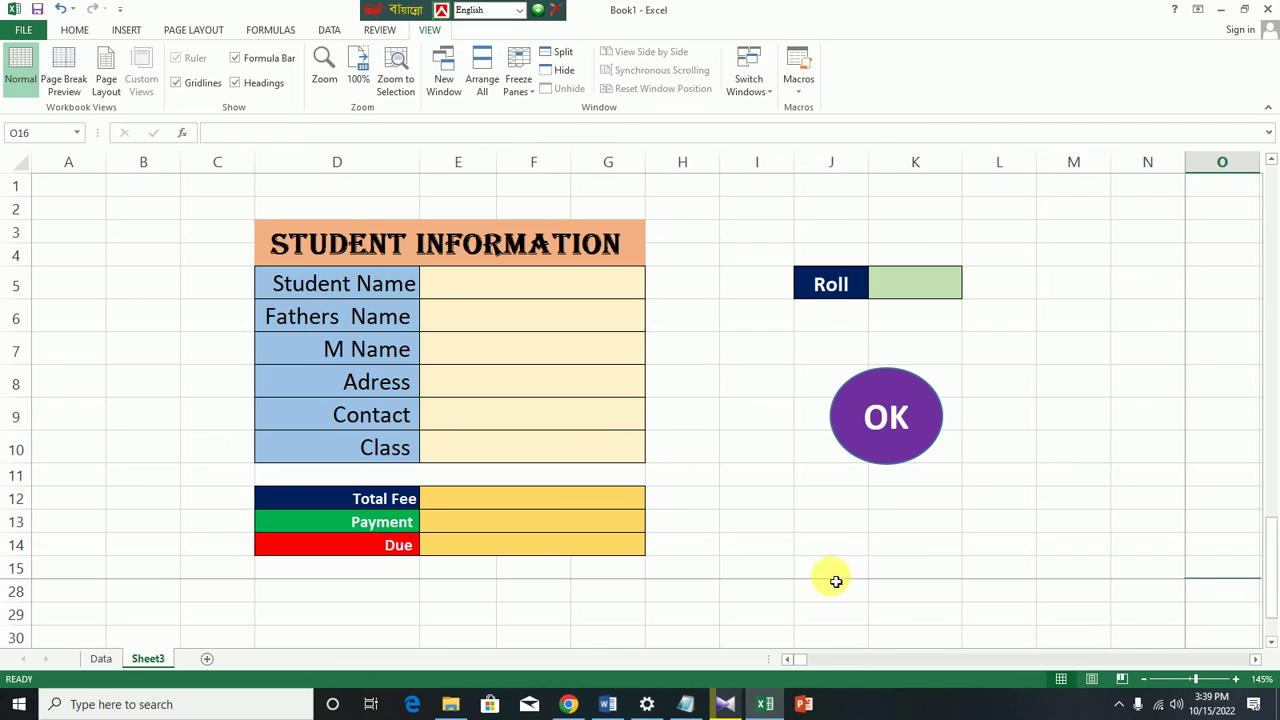
pyautogui.click(200, 82)
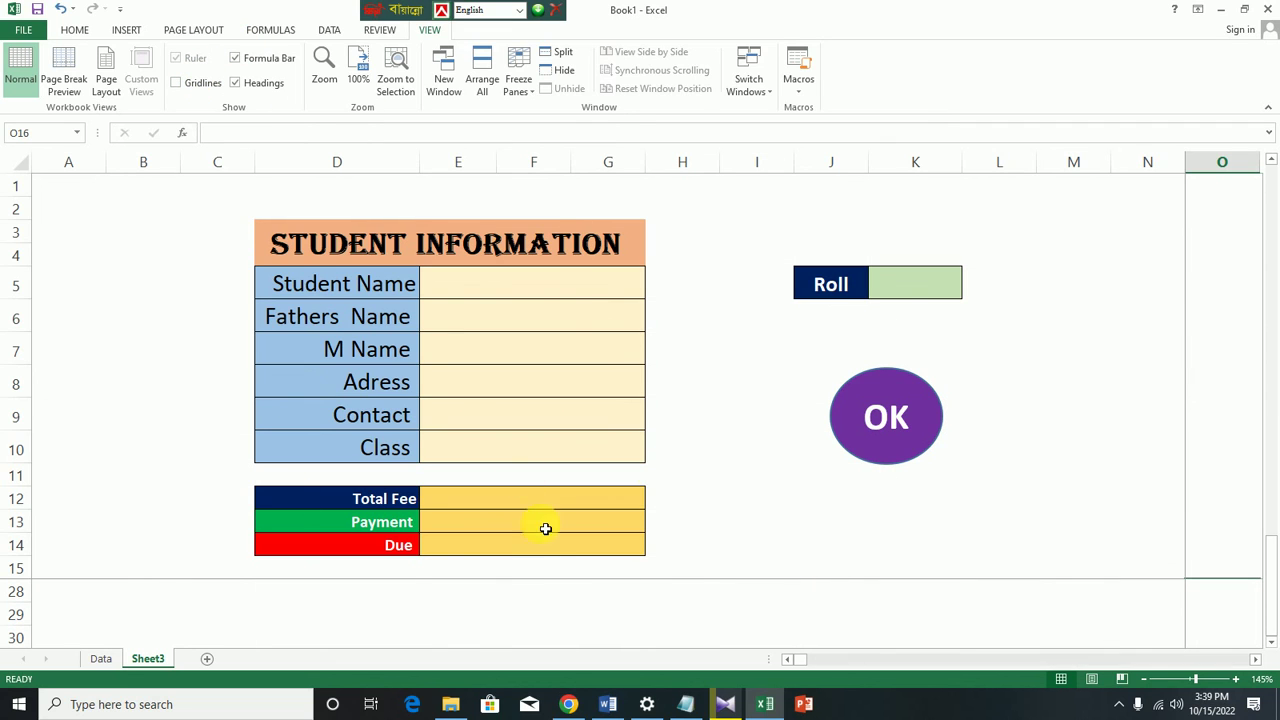
pyautogui.scroll(-5, 669, 480)
pyautogui.scroll(9, 669, 480)
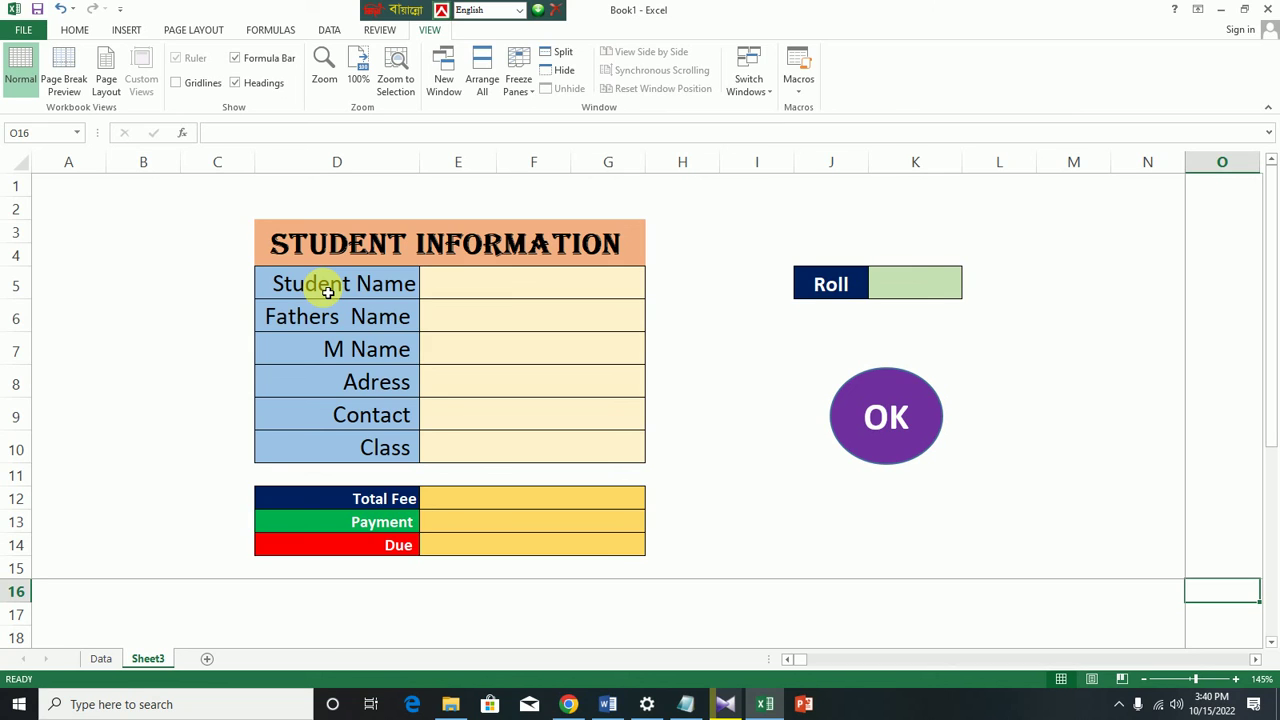
# Step: Enter =VLOOKUP(K5,Data!B4:K7,2,0) in the Student Name cell E5
pyautogui.click(919, 284)
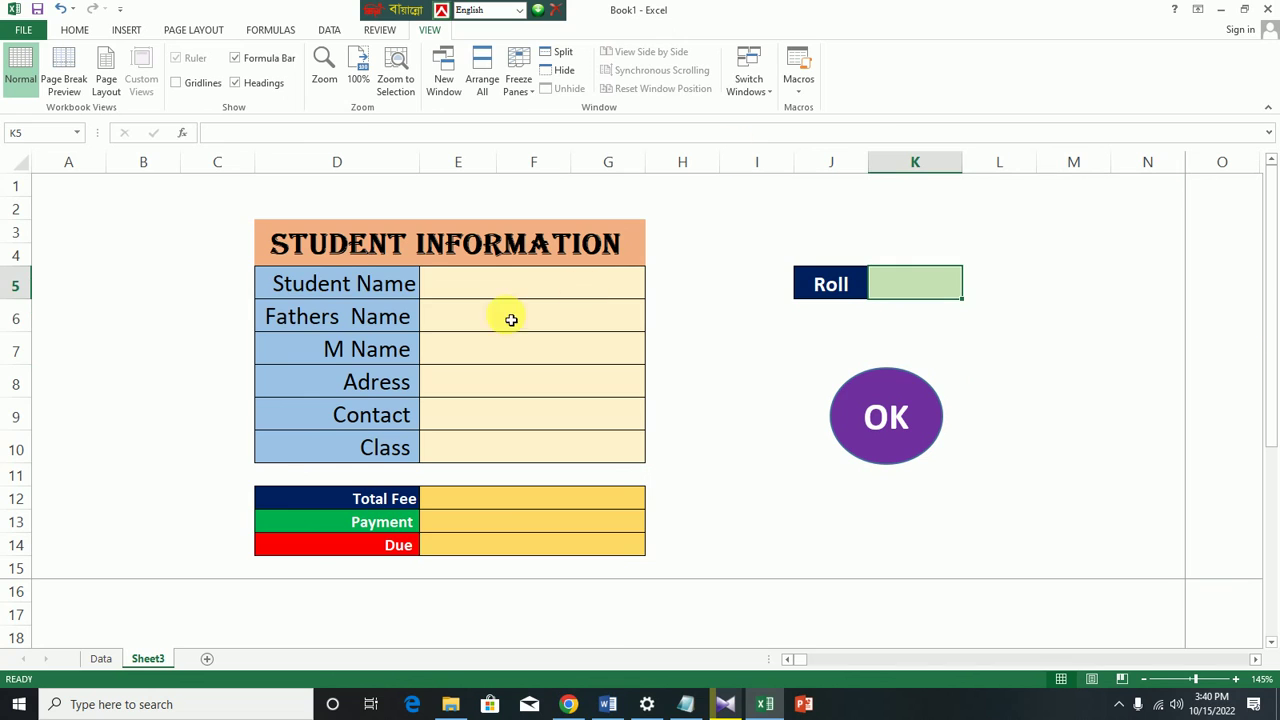
pyautogui.click(479, 291)
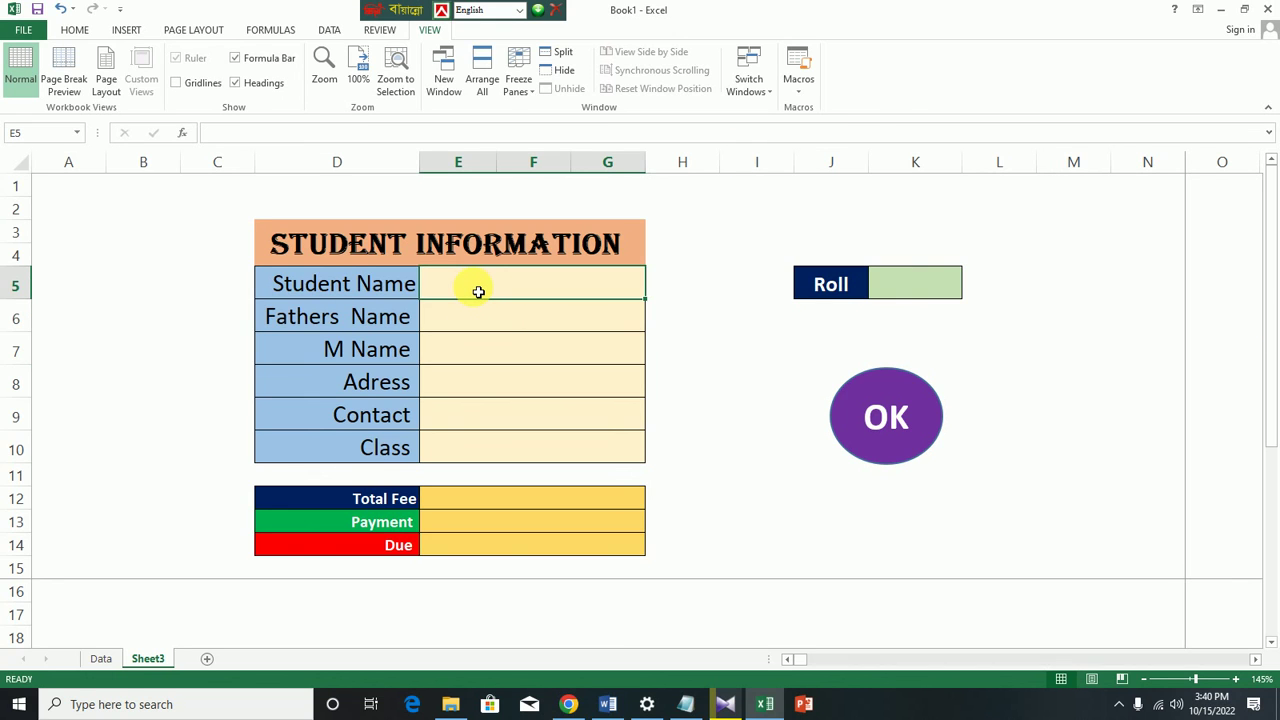
pyautogui.write('=')
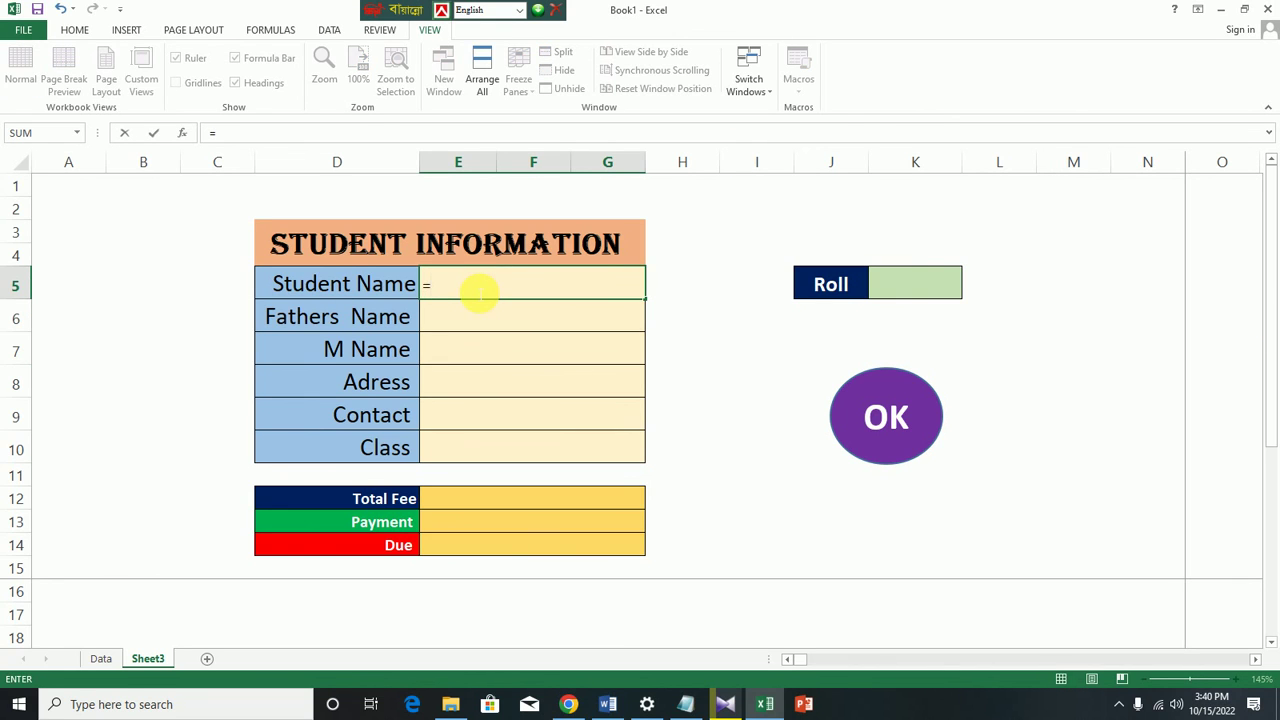
pyautogui.write('vl')
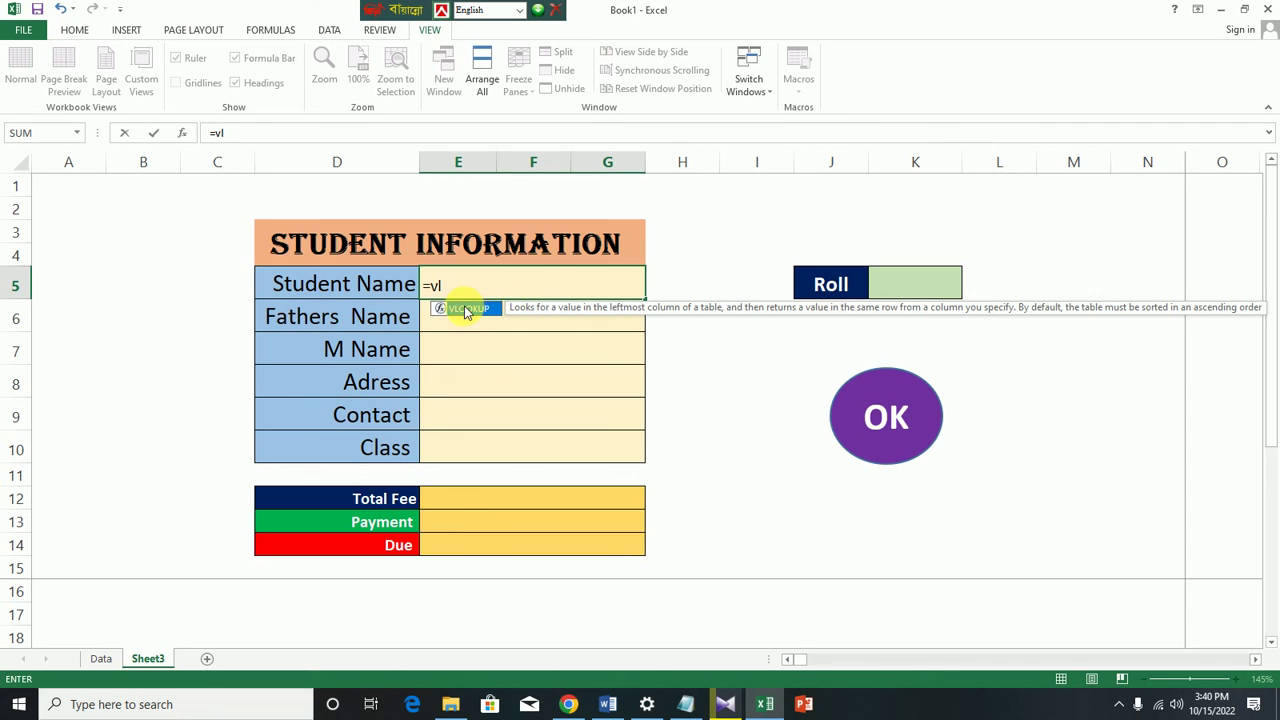
pyautogui.doubleClick(466, 308)
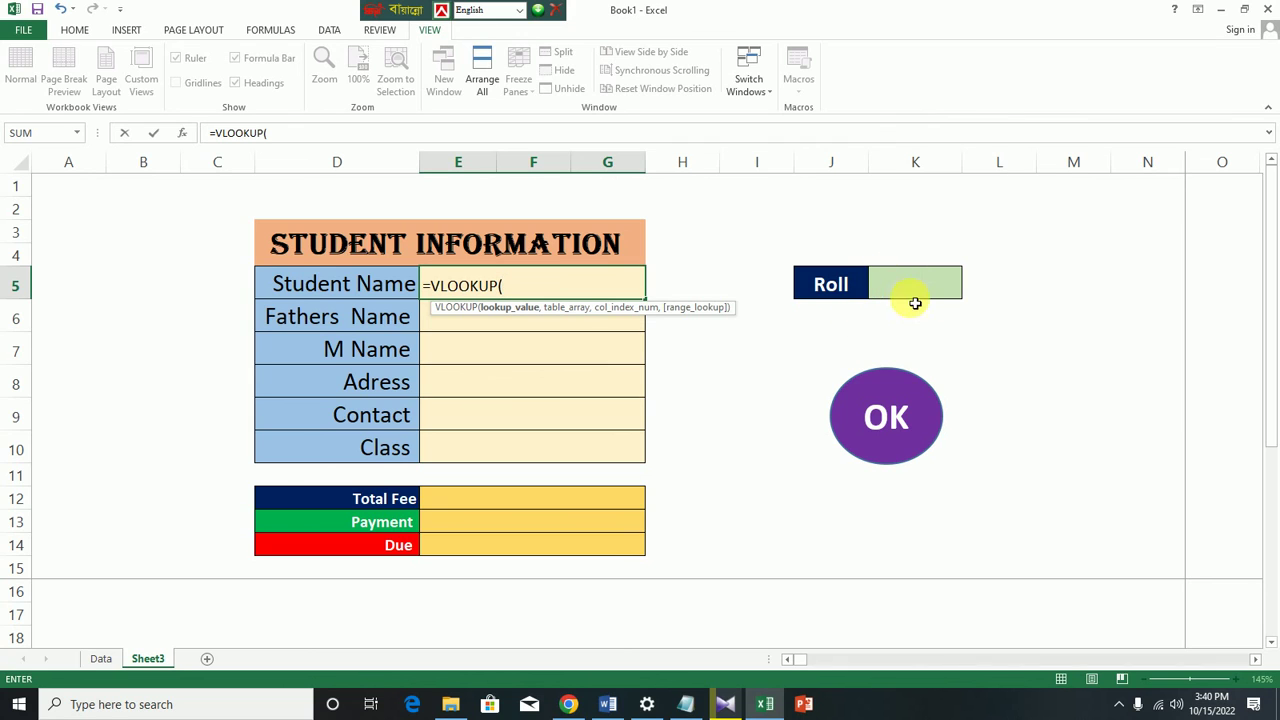
pyautogui.click(916, 283)
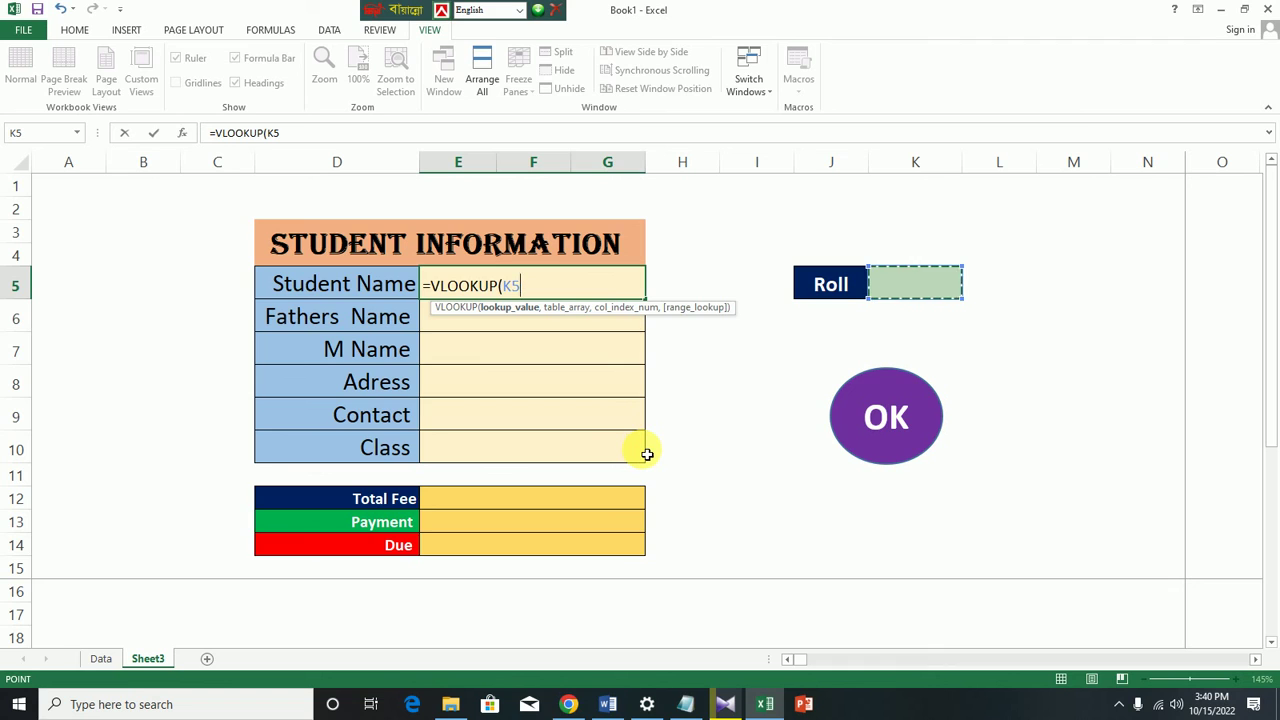
pyautogui.write(',')
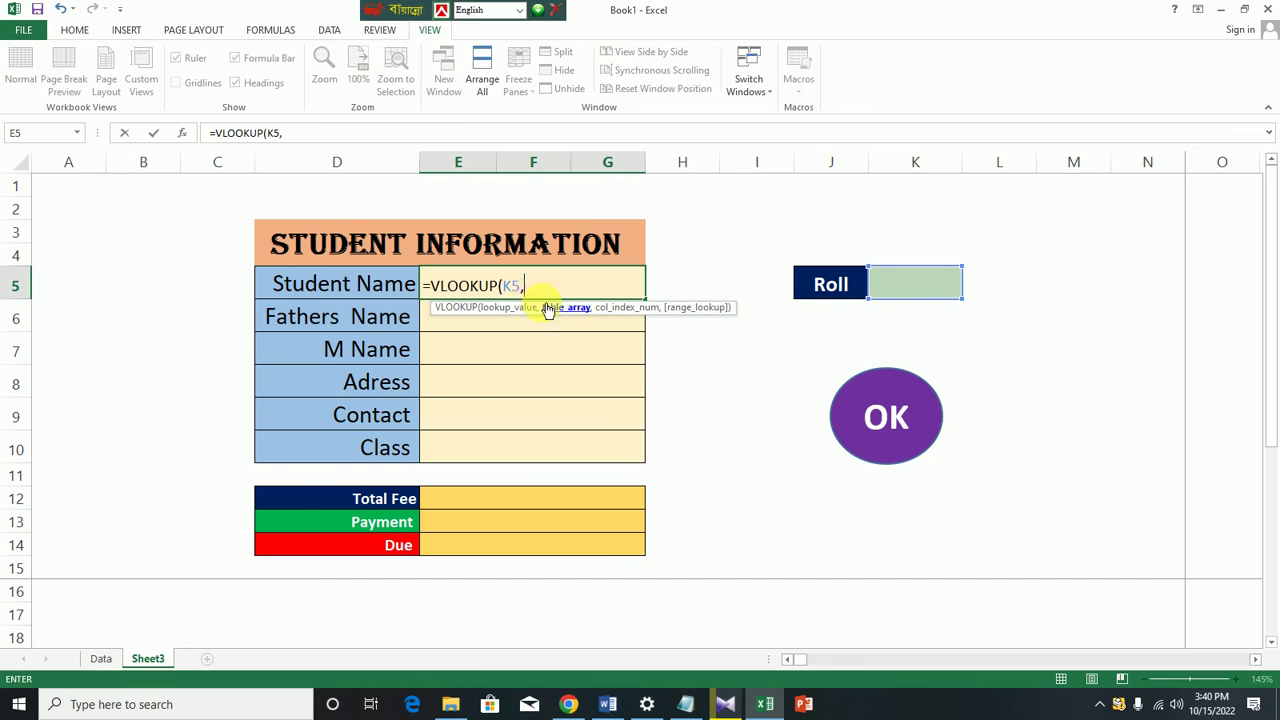
pyautogui.click(100, 659)
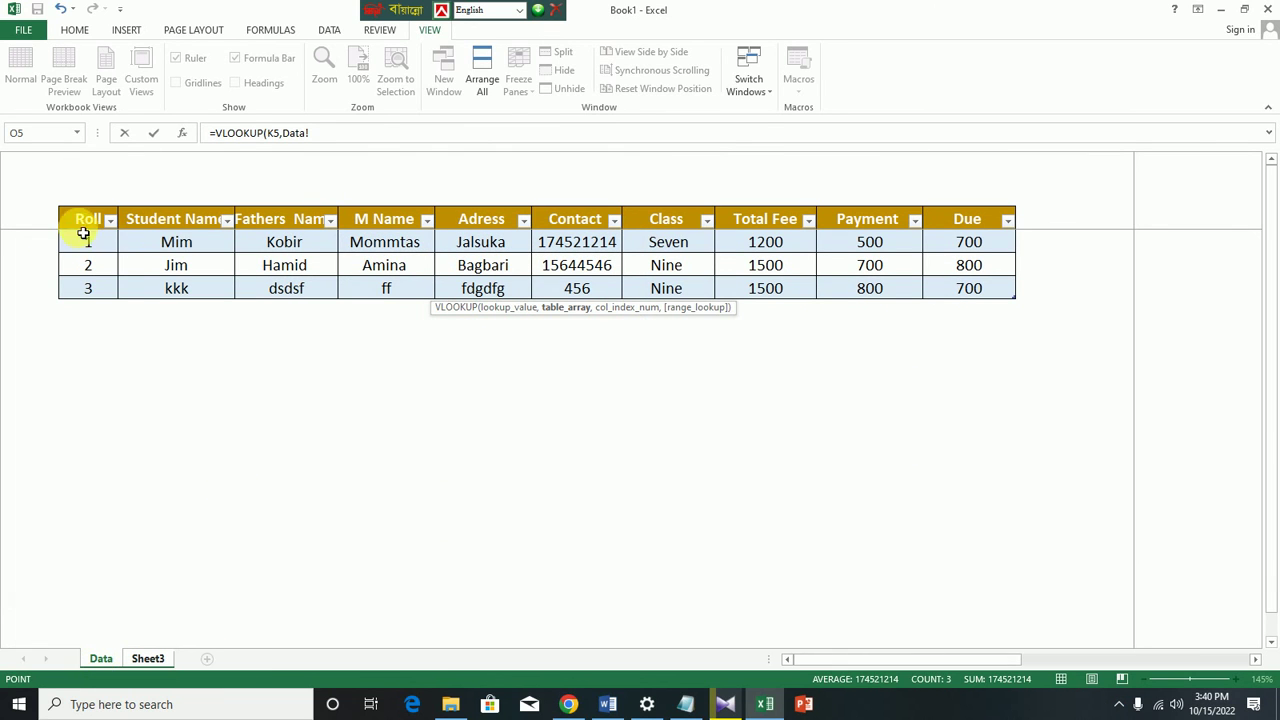
pyautogui.moveTo(83, 234); pyautogui.dragTo(971, 290)
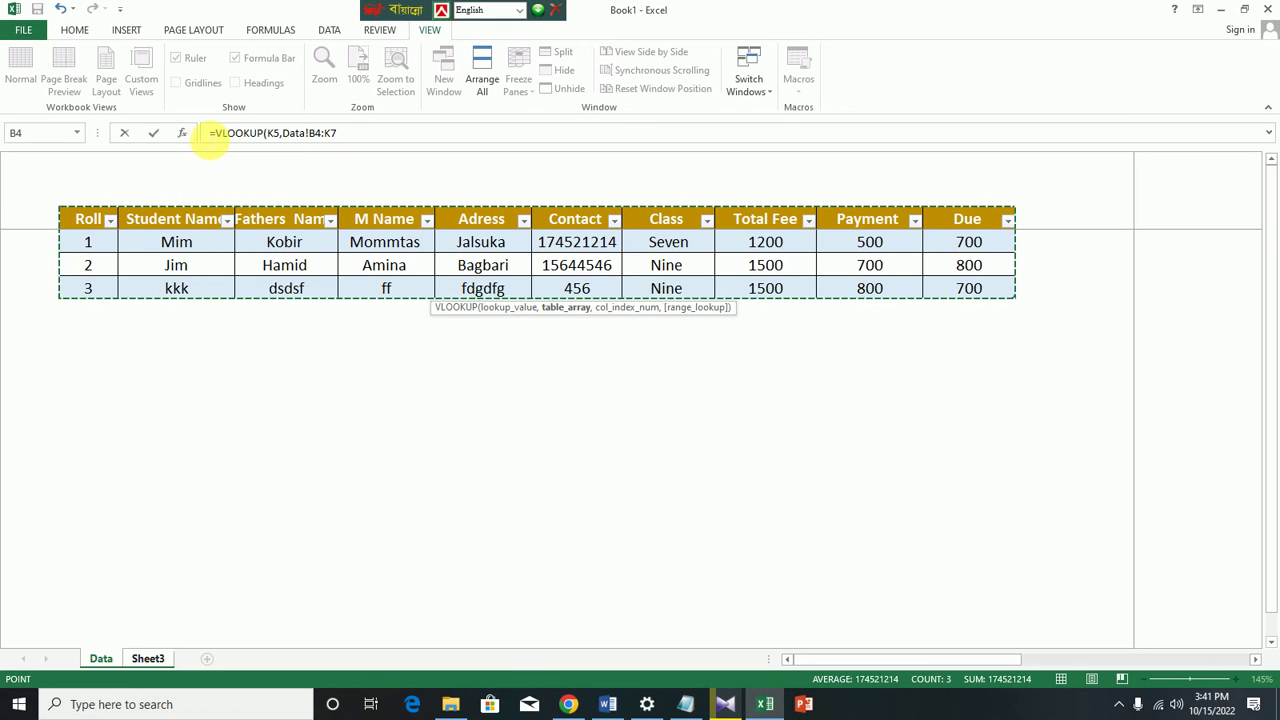
pyautogui.click(370, 131)
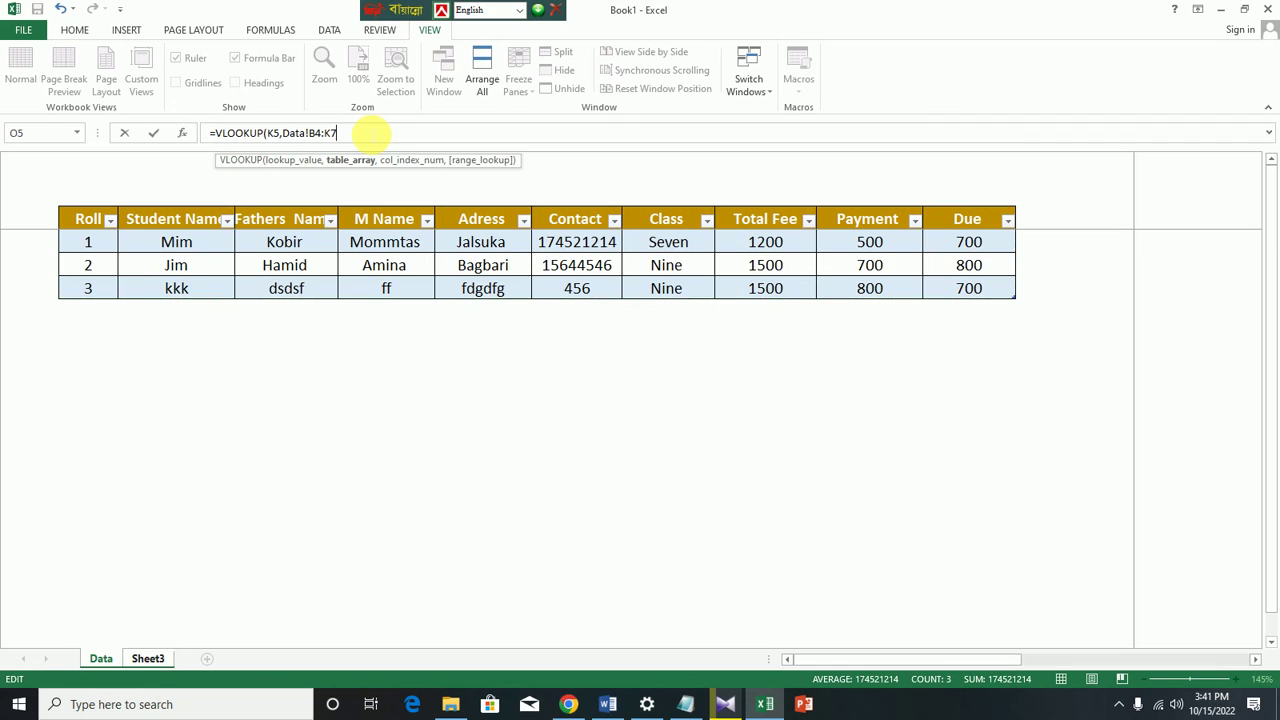
pyautogui.write(',2')
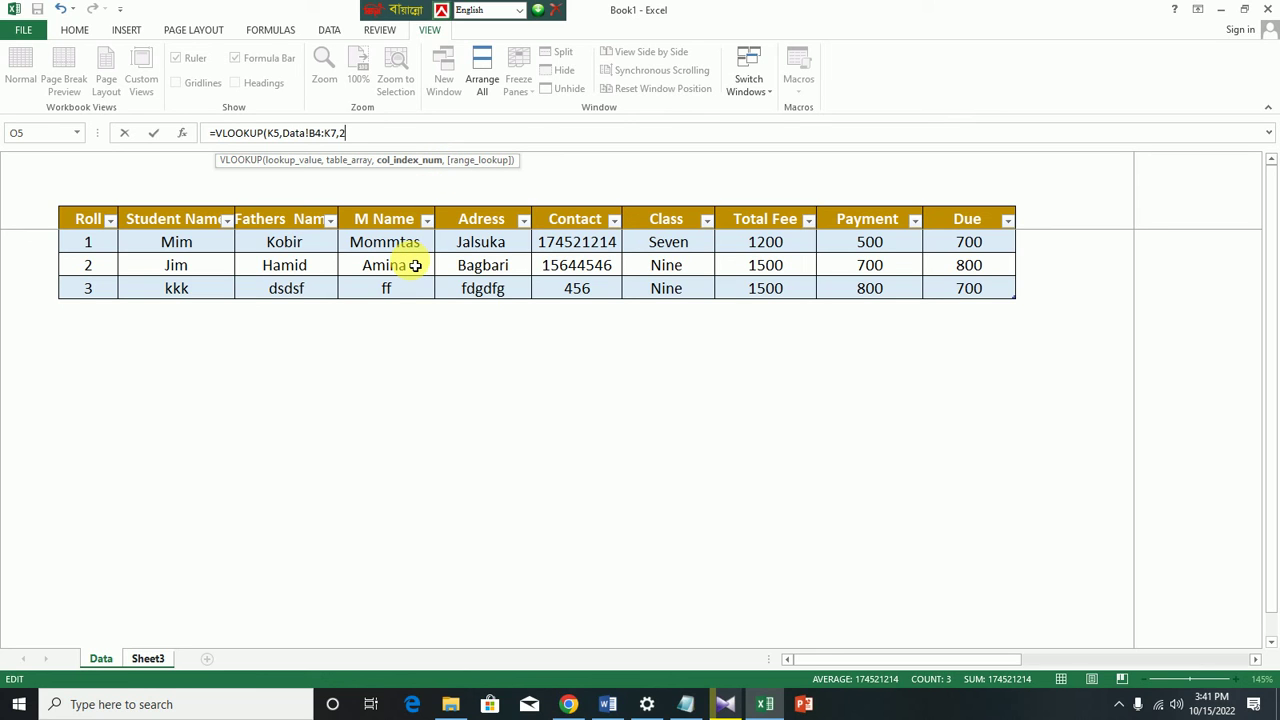
pyautogui.write(',0')
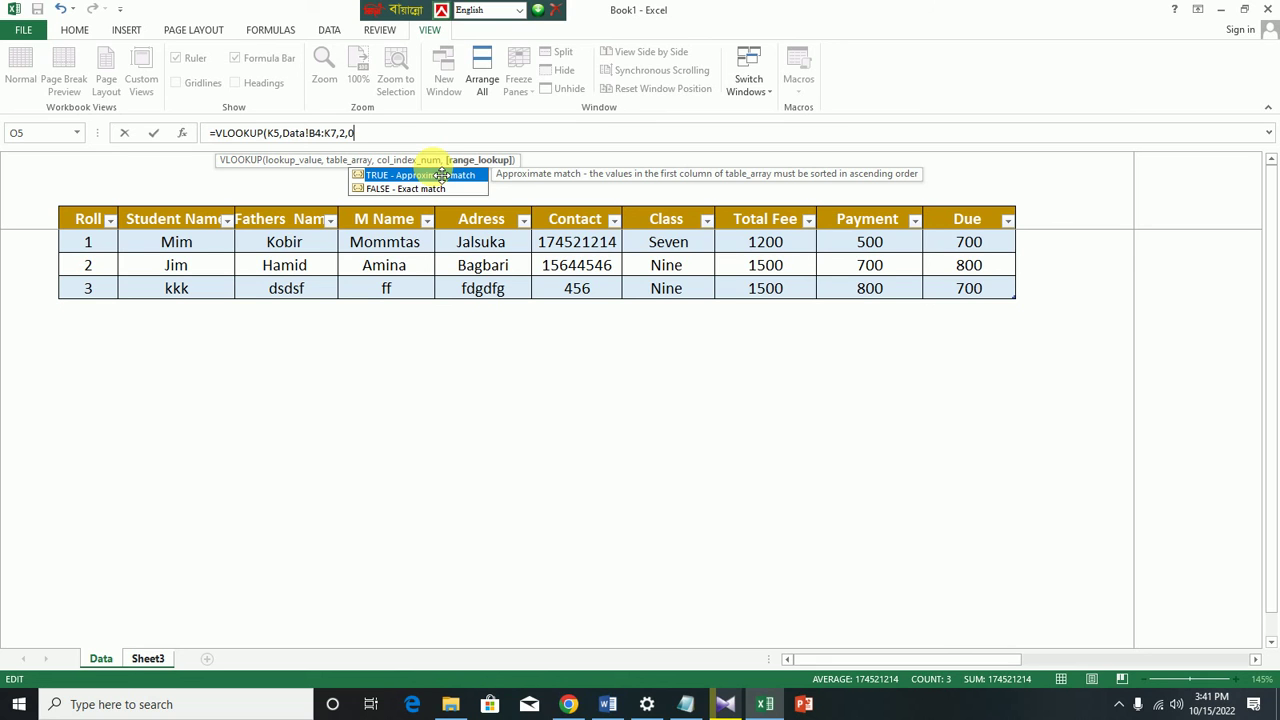
pyautogui.write(')')
pyautogui.press('Return')
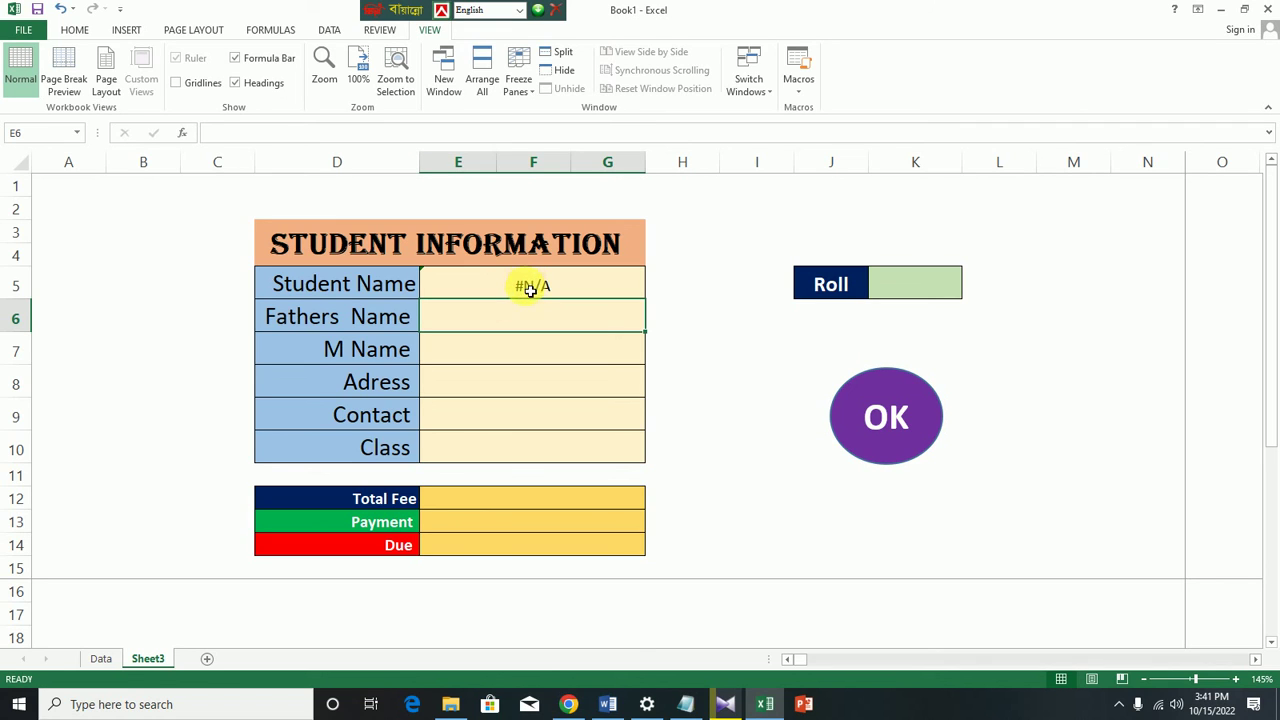
# Step: Enter Roll 1 in K5 and centre the student detail fields E5:G10
pyautogui.click(926, 292)
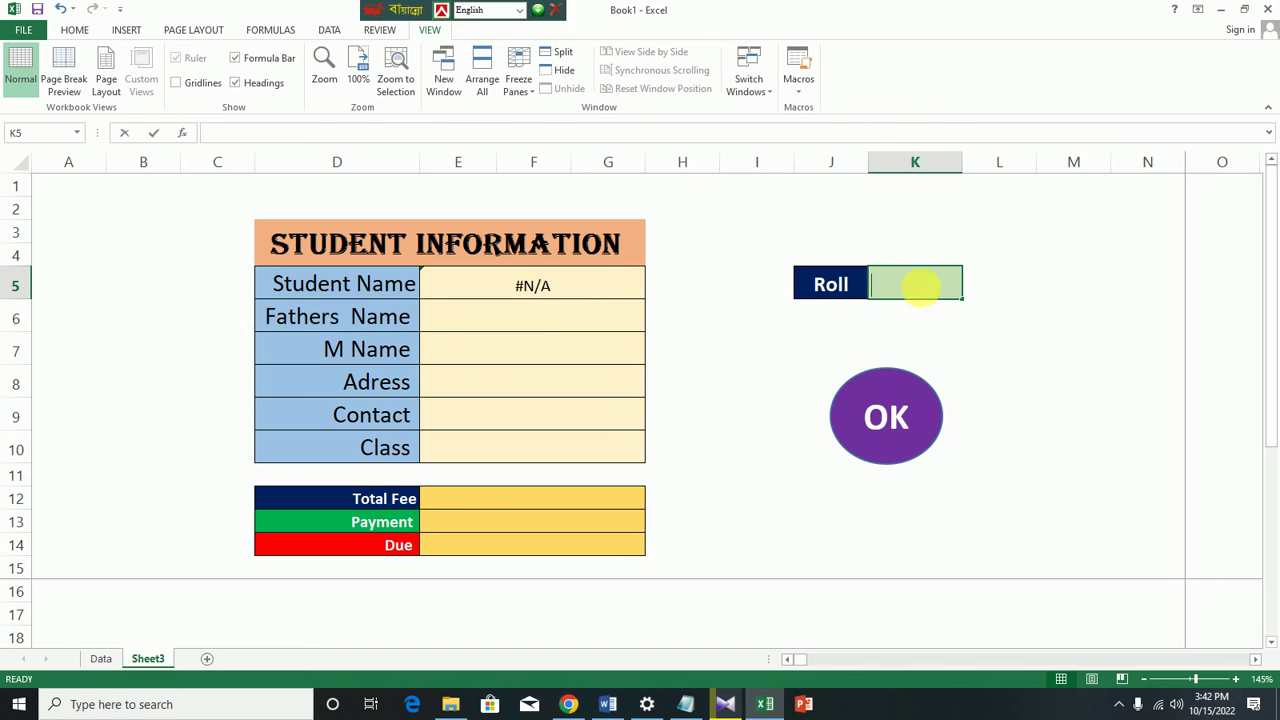
pyautogui.write('1')
pyautogui.click(777, 385)
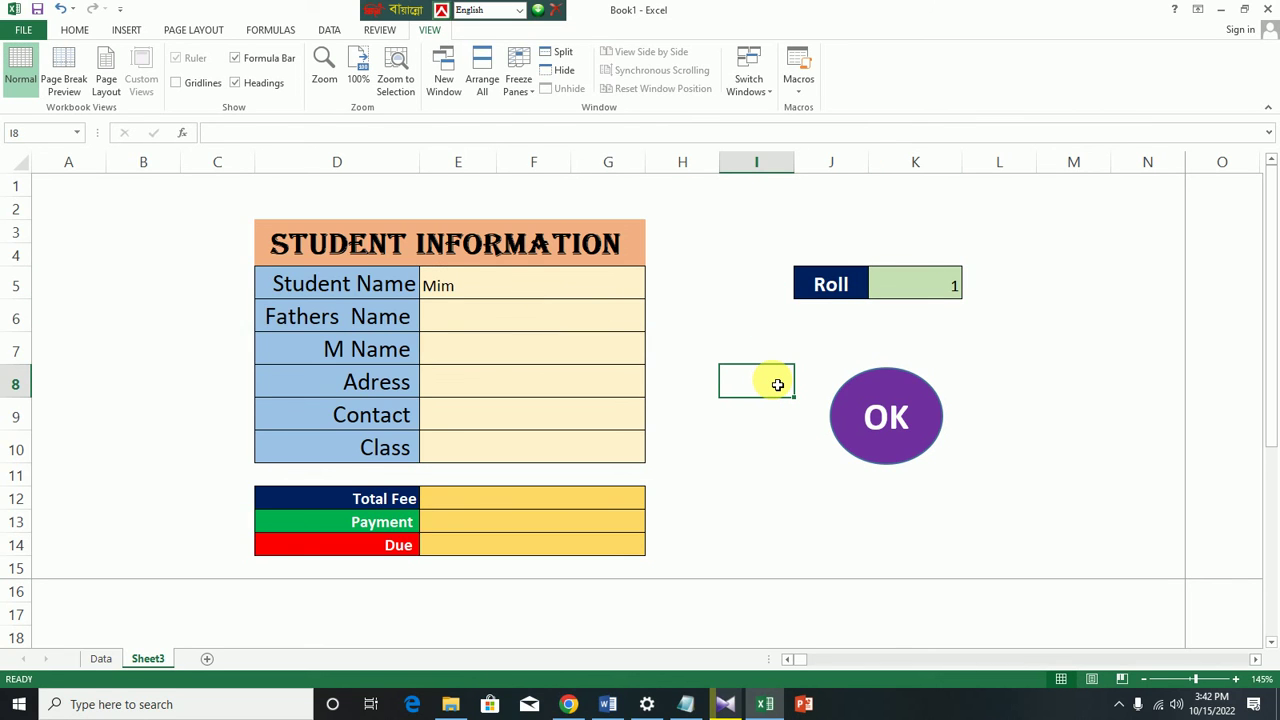
pyautogui.moveTo(489, 288); pyautogui.dragTo(539, 548)
pyautogui.moveTo(500, 287); pyautogui.dragTo(574, 455)
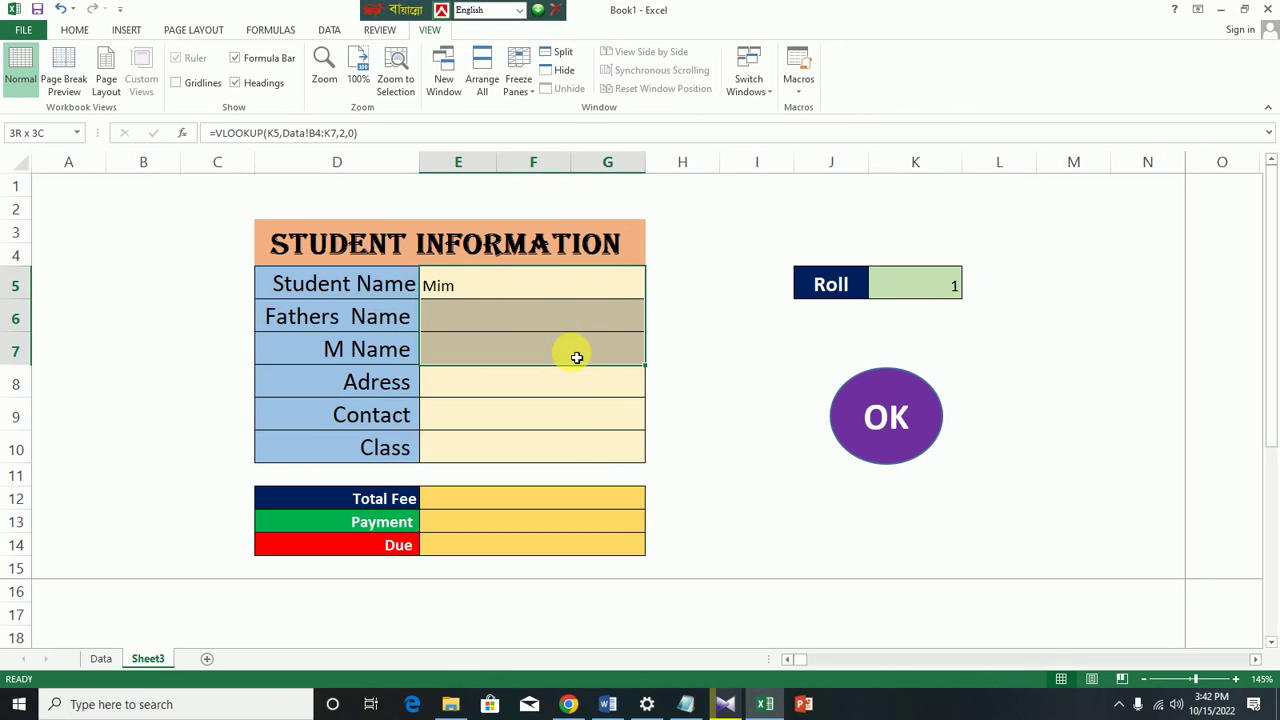
pyautogui.click(74, 30)
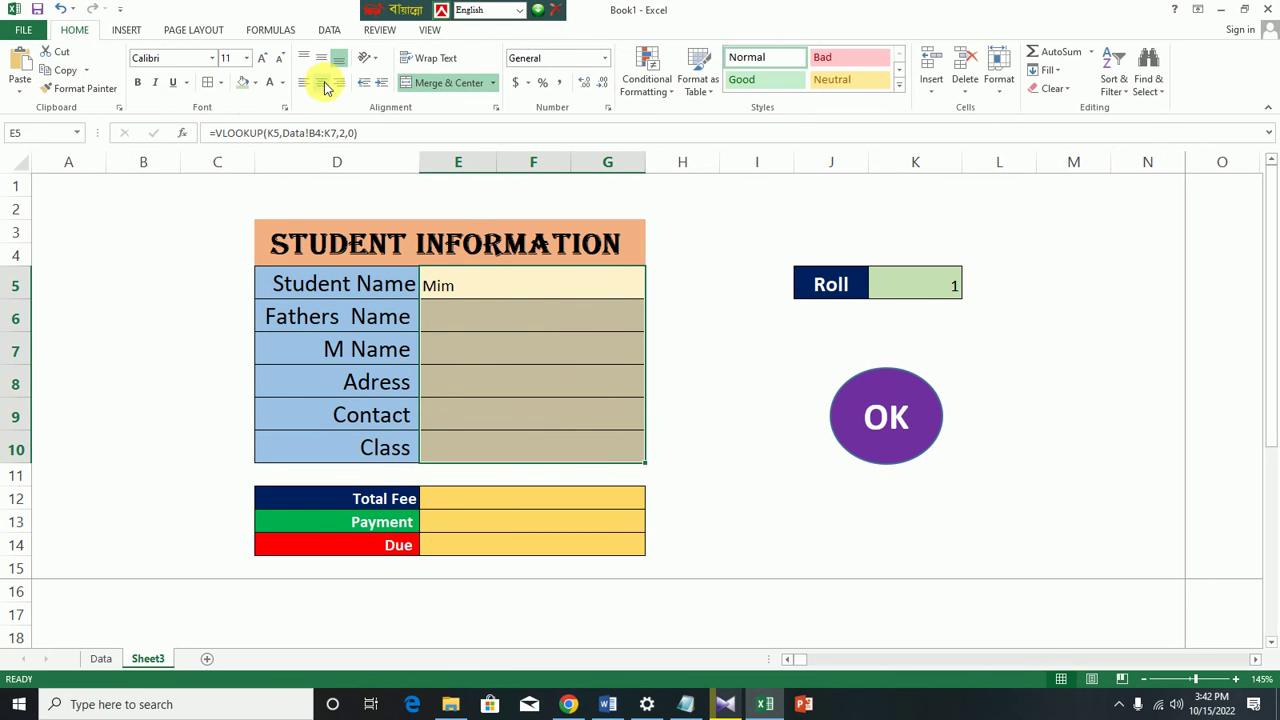
pyautogui.click(321, 83)
# Step: Centre the Roll value in cell K5
pyautogui.click(690, 505)
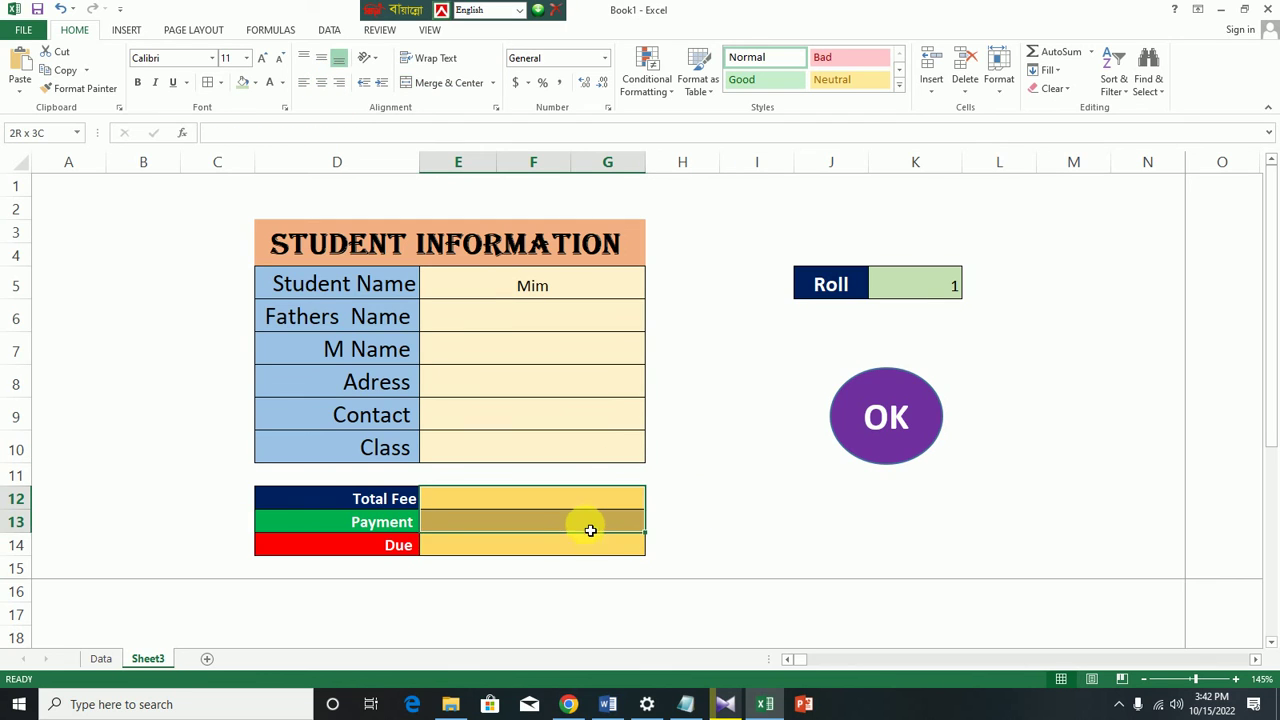
pyautogui.moveTo(592, 511); pyautogui.dragTo(589, 540)
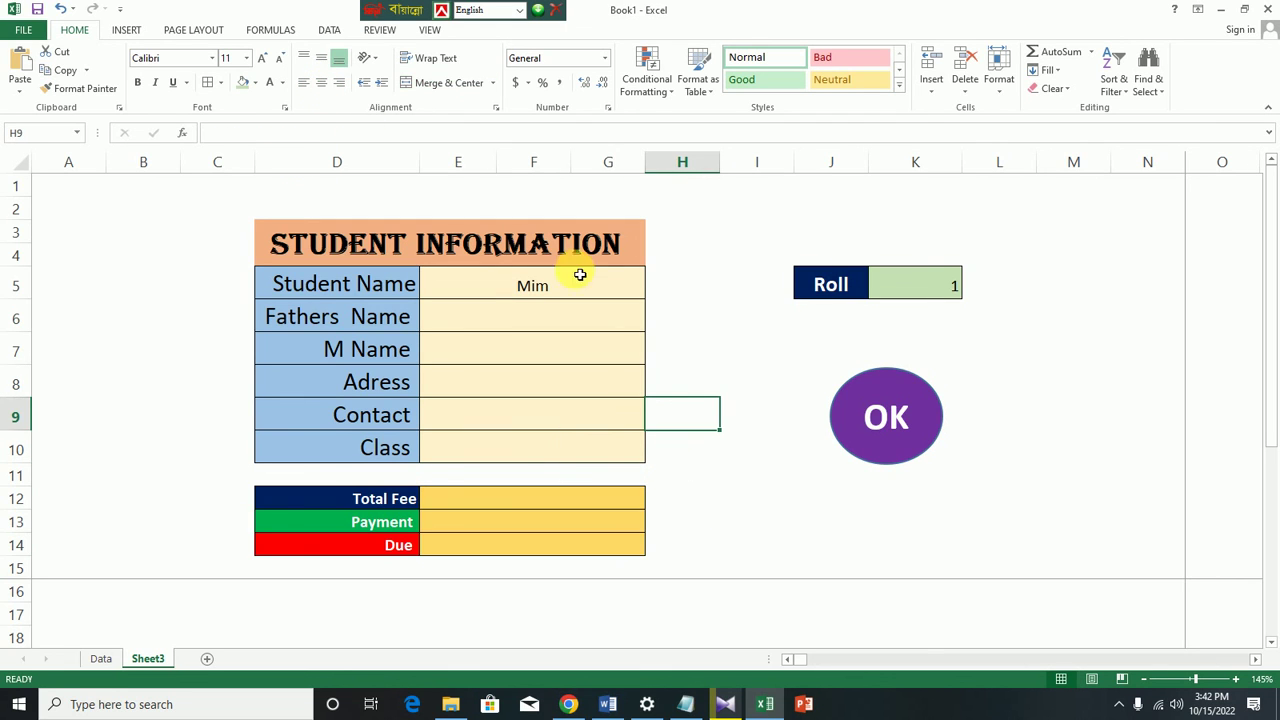
pyautogui.click(925, 284)
pyautogui.click(321, 83)
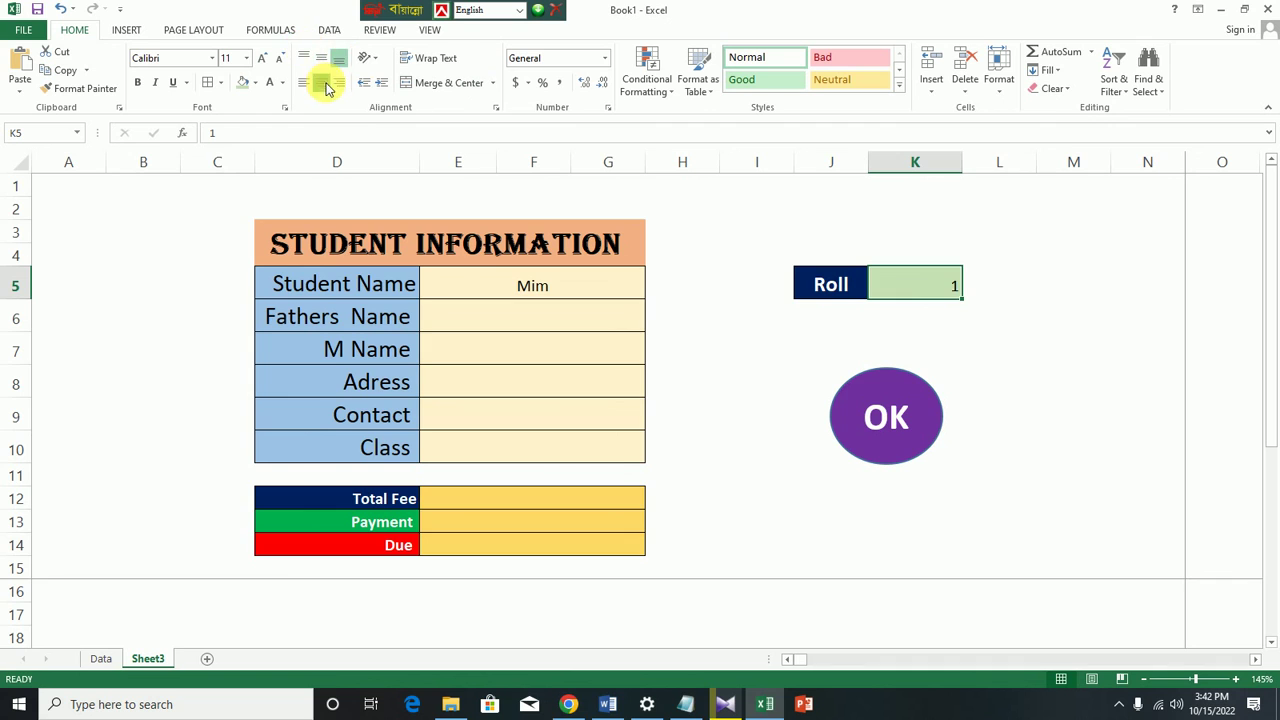
# Step: Test the form with Roll 2, then Roll 3 so it shows kkk
pyautogui.click(829, 284)
pyautogui.click(864, 384)
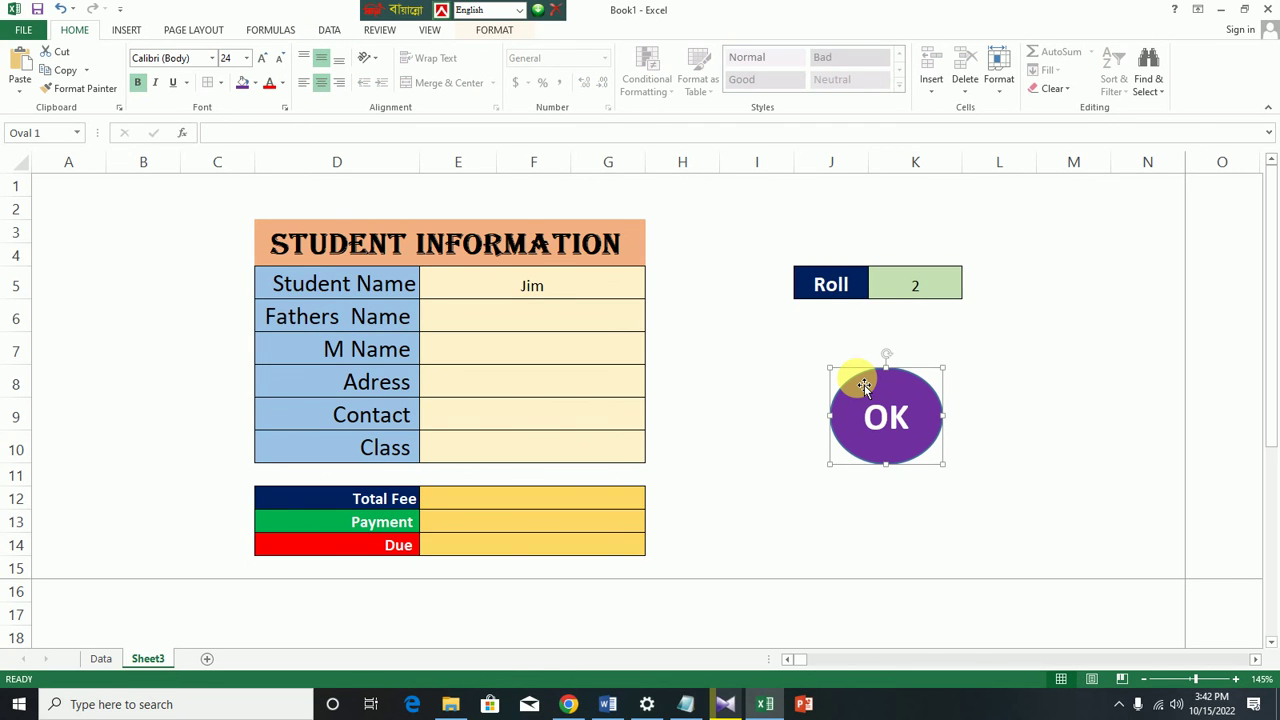
pyautogui.click(930, 285)
pyautogui.write('3')
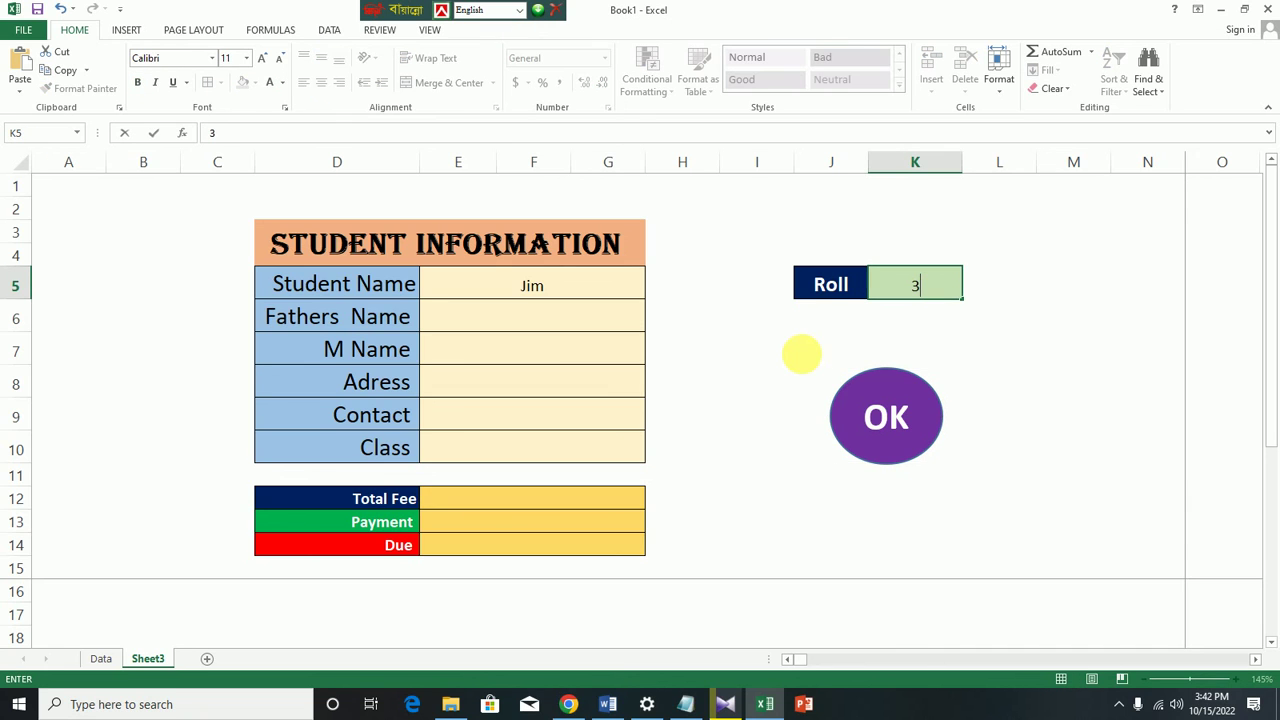
pyautogui.click(781, 373)
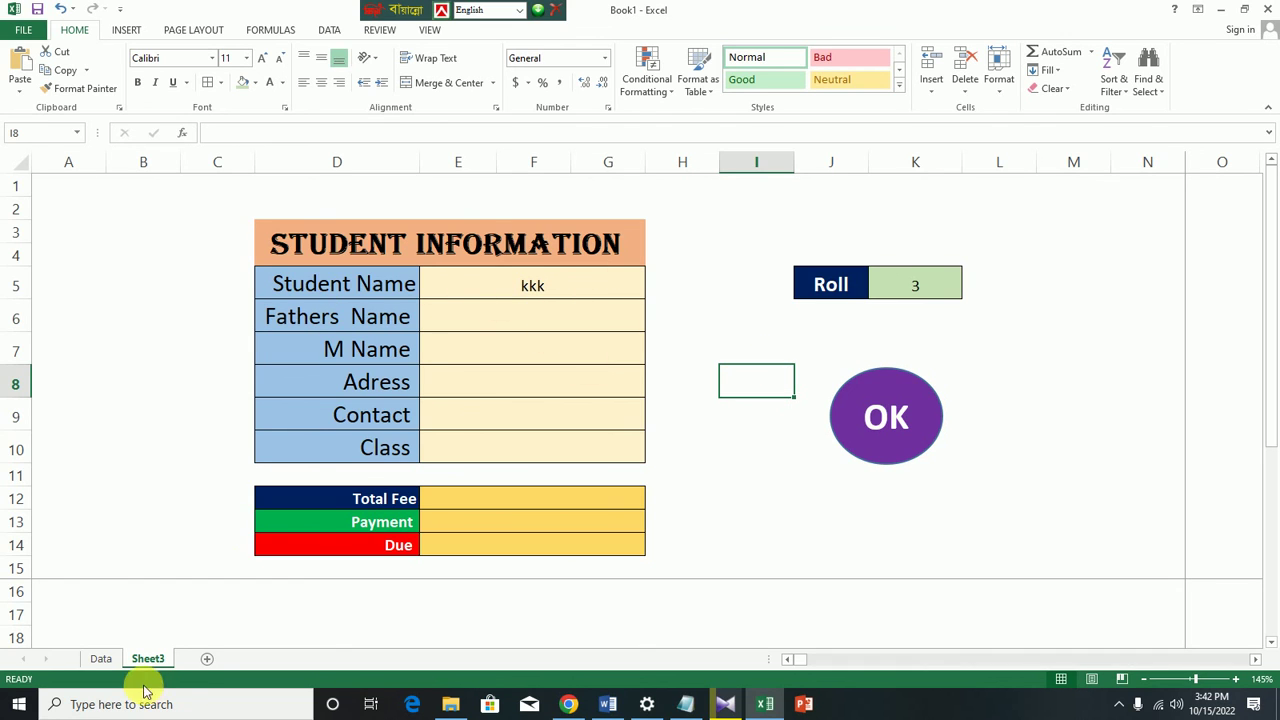
# Step: On the Data sheet, enter 1 and 2 above the Roll and Student Name headers
pyautogui.click(99, 661)
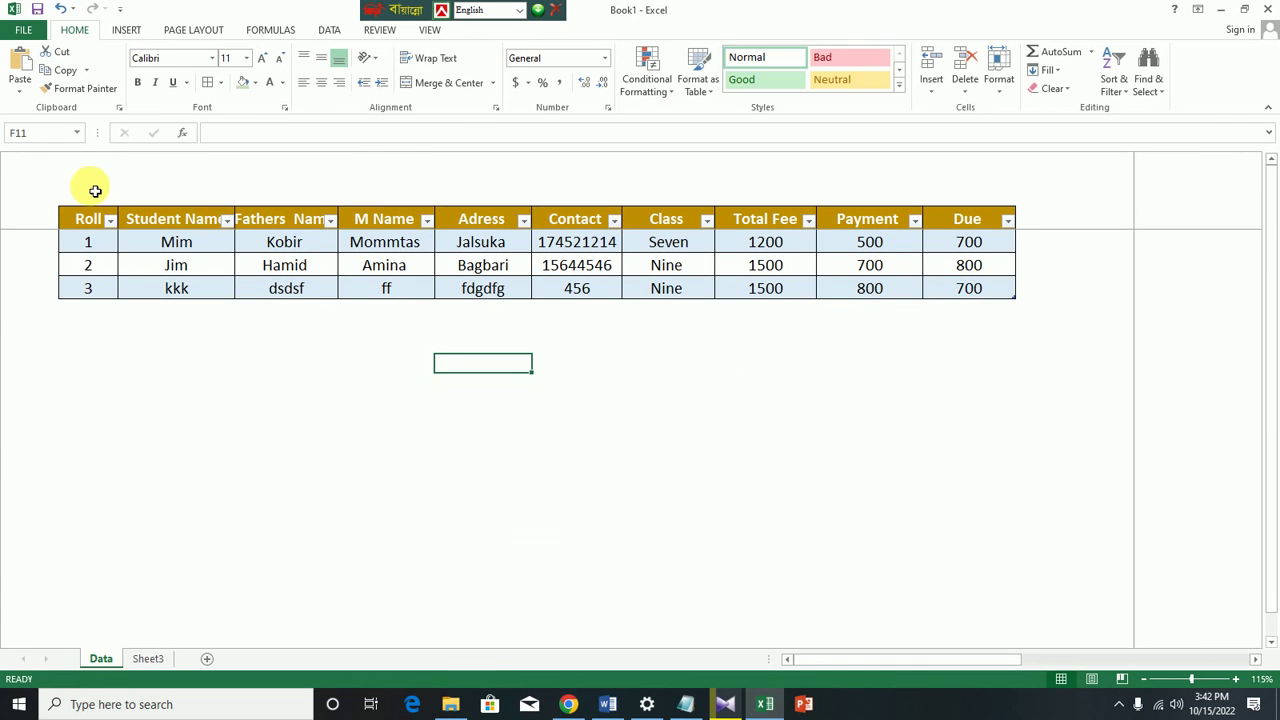
pyautogui.click(96, 186)
pyautogui.write('1')
pyautogui.click(150, 184)
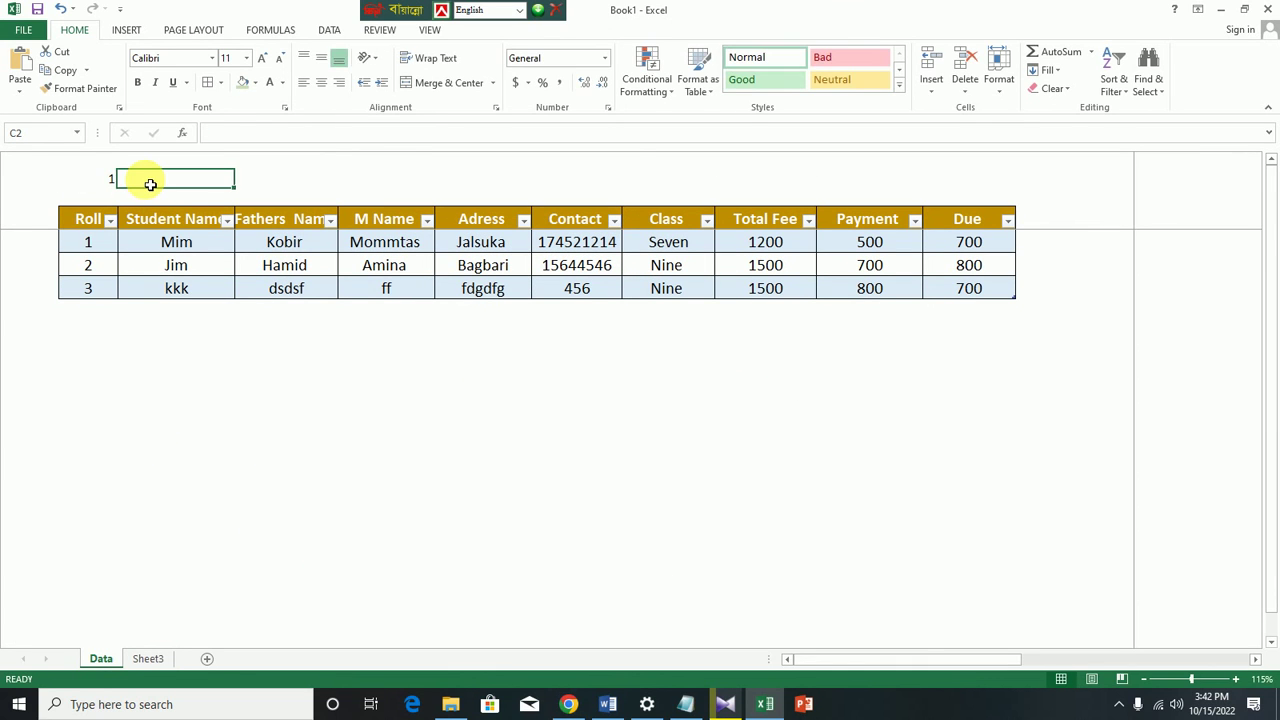
pyautogui.write('2')
pyautogui.click(249, 420)
# Step: Centre the numbers, fill the series 1–10 across to column K, and return to Sheet3
pyautogui.moveTo(86, 182); pyautogui.dragTo(191, 183)
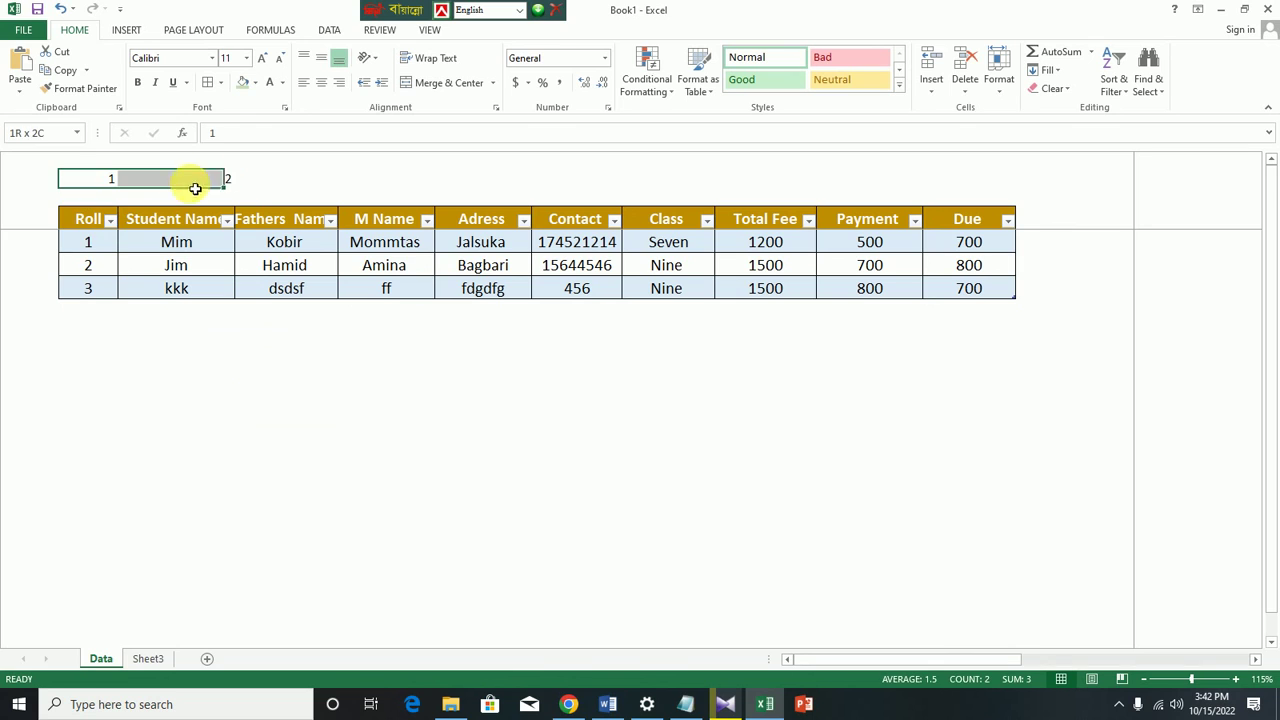
pyautogui.click(320, 82)
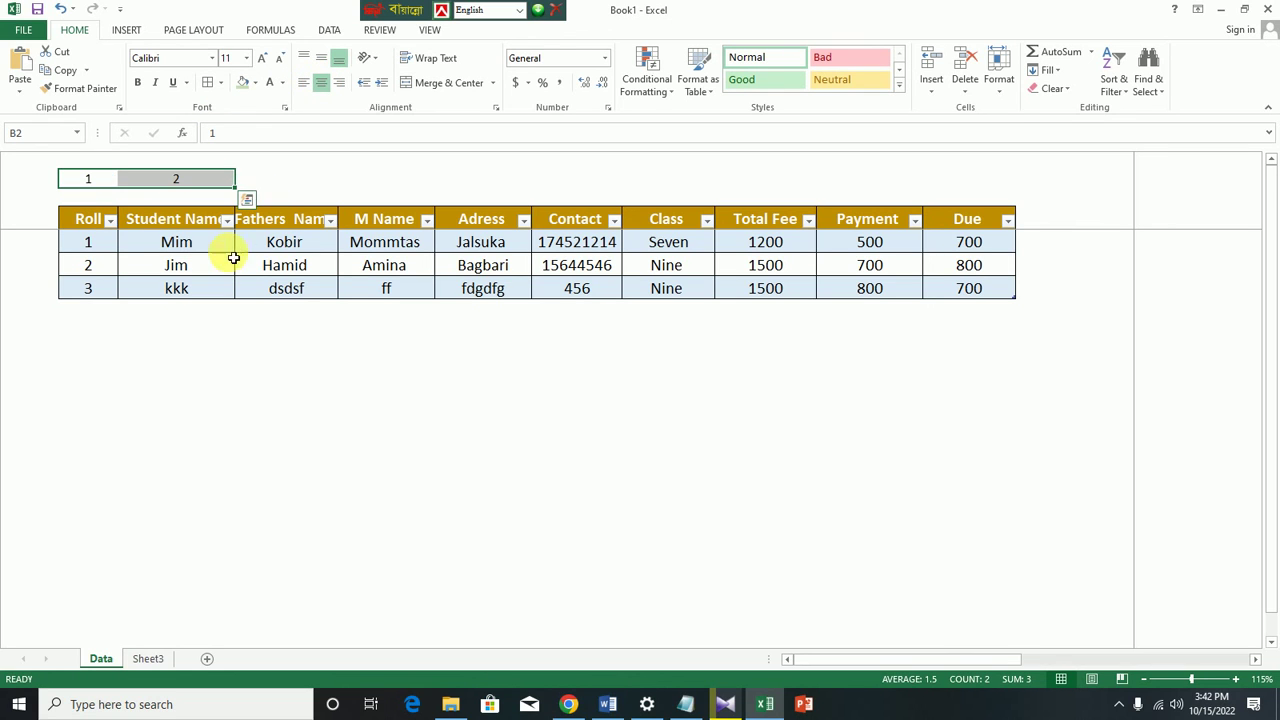
pyautogui.moveTo(236, 187); pyautogui.dragTo(1017, 178)
pyautogui.click(543, 562)
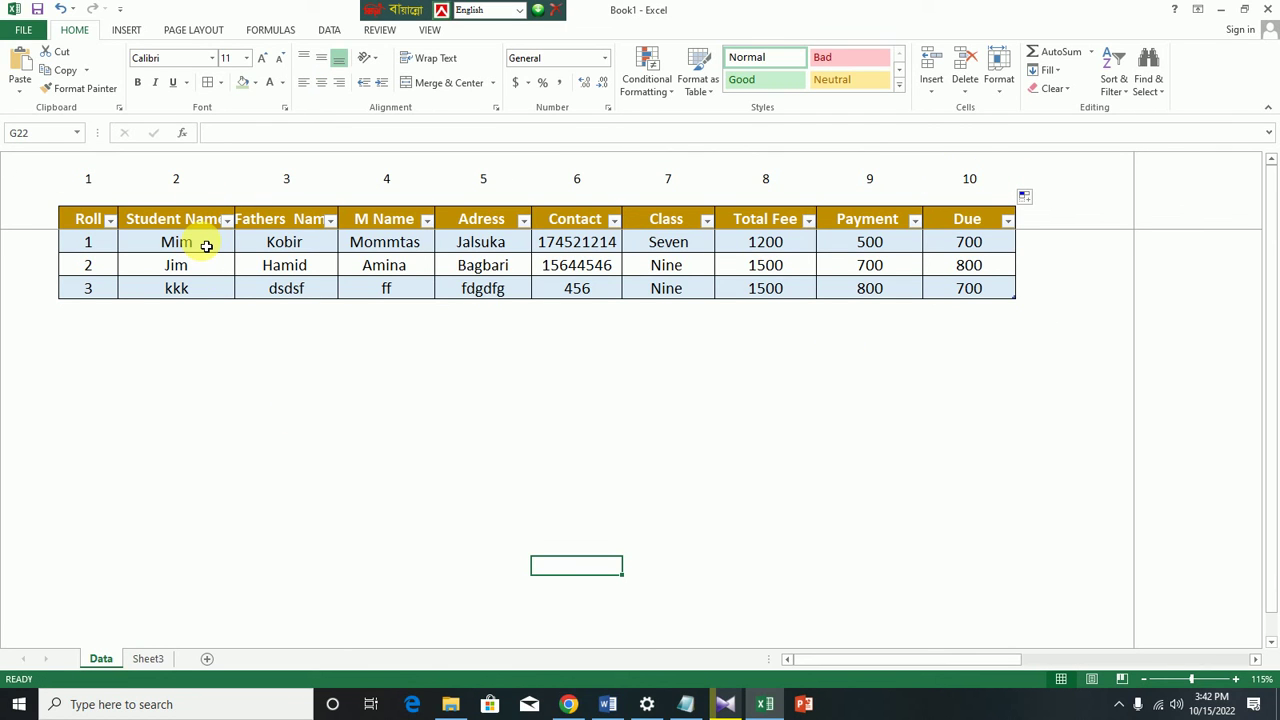
pyautogui.click(146, 658)
pyautogui.click(548, 287)
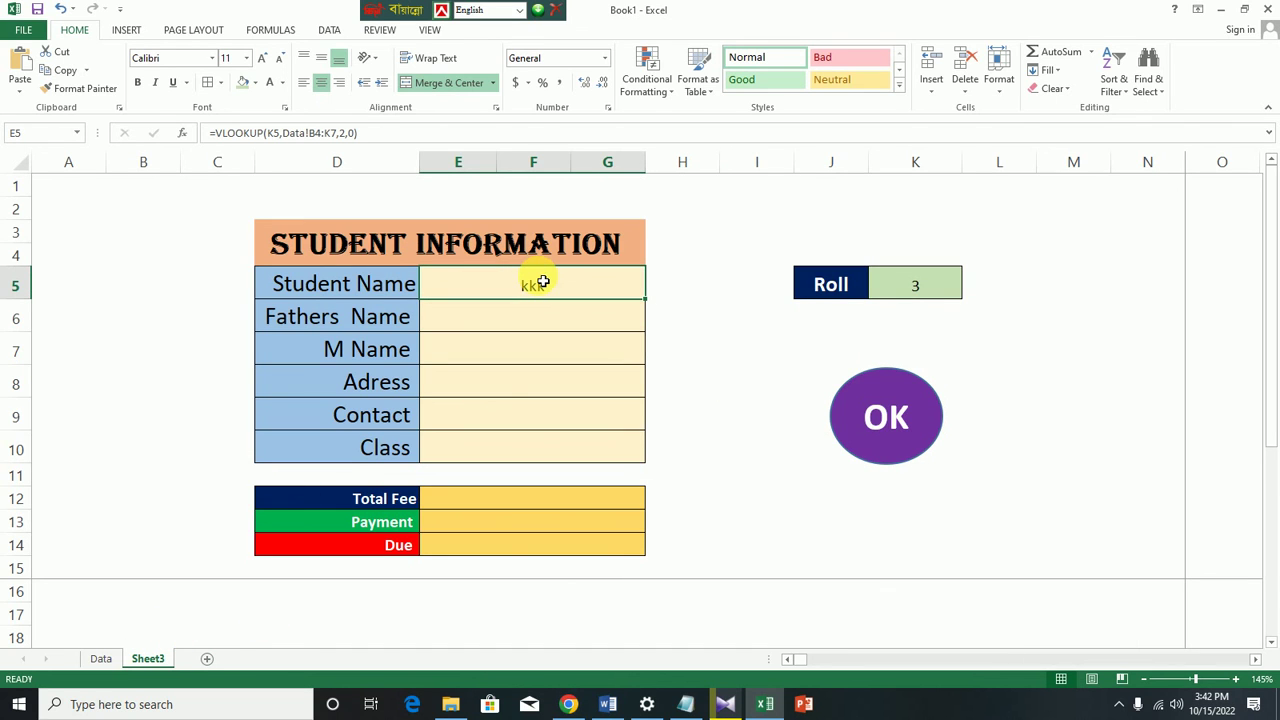
pyautogui.click(398, 133)
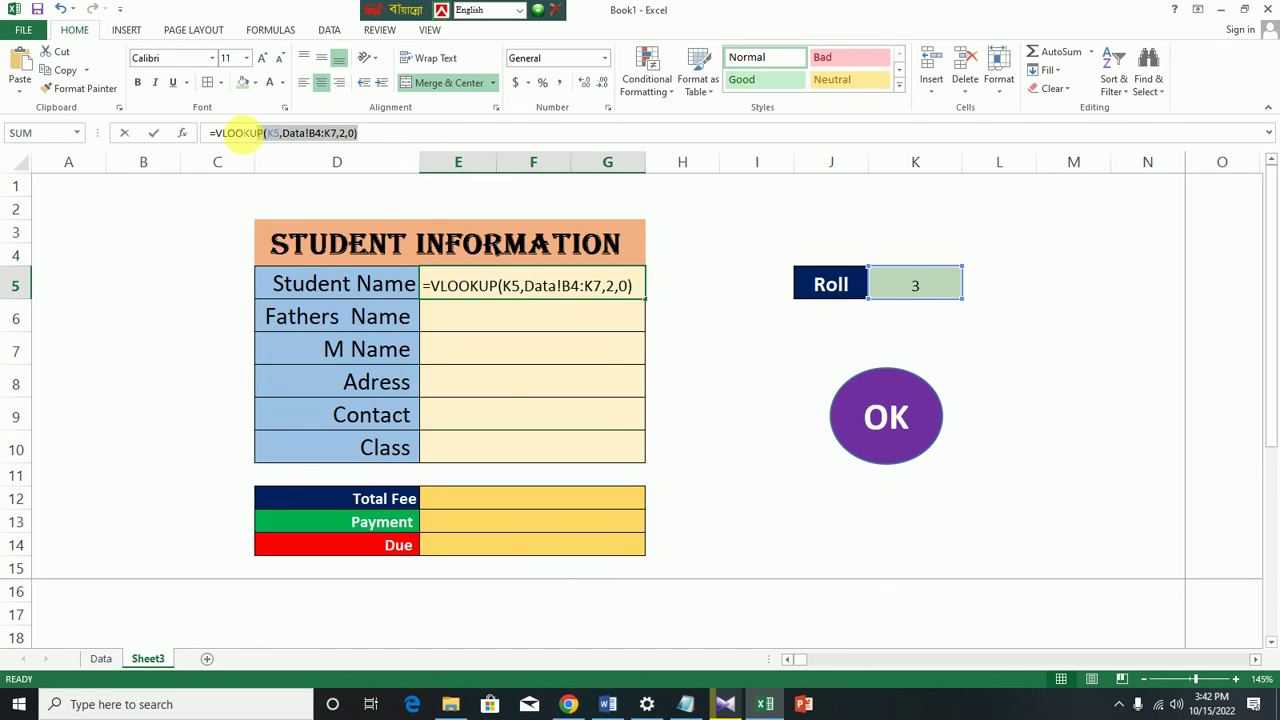
pyautogui.moveTo(220, 138); pyautogui.dragTo(189, 134)
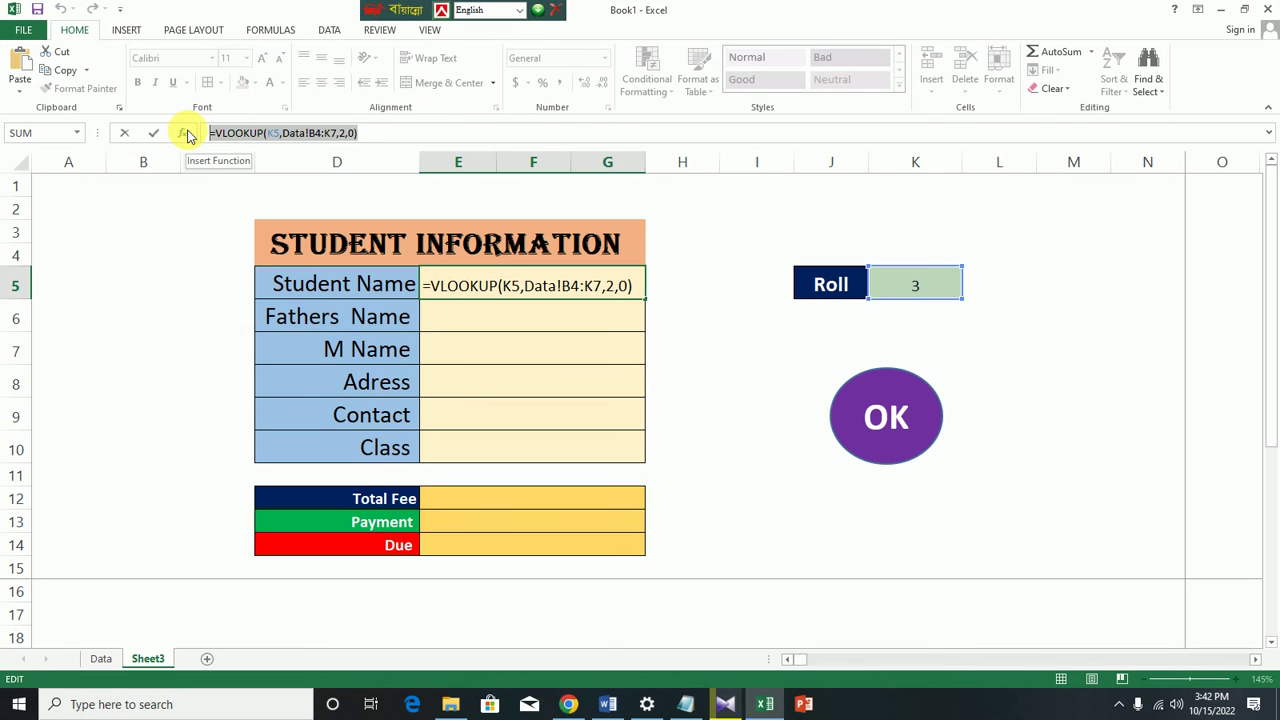
pyautogui.click(368, 143)
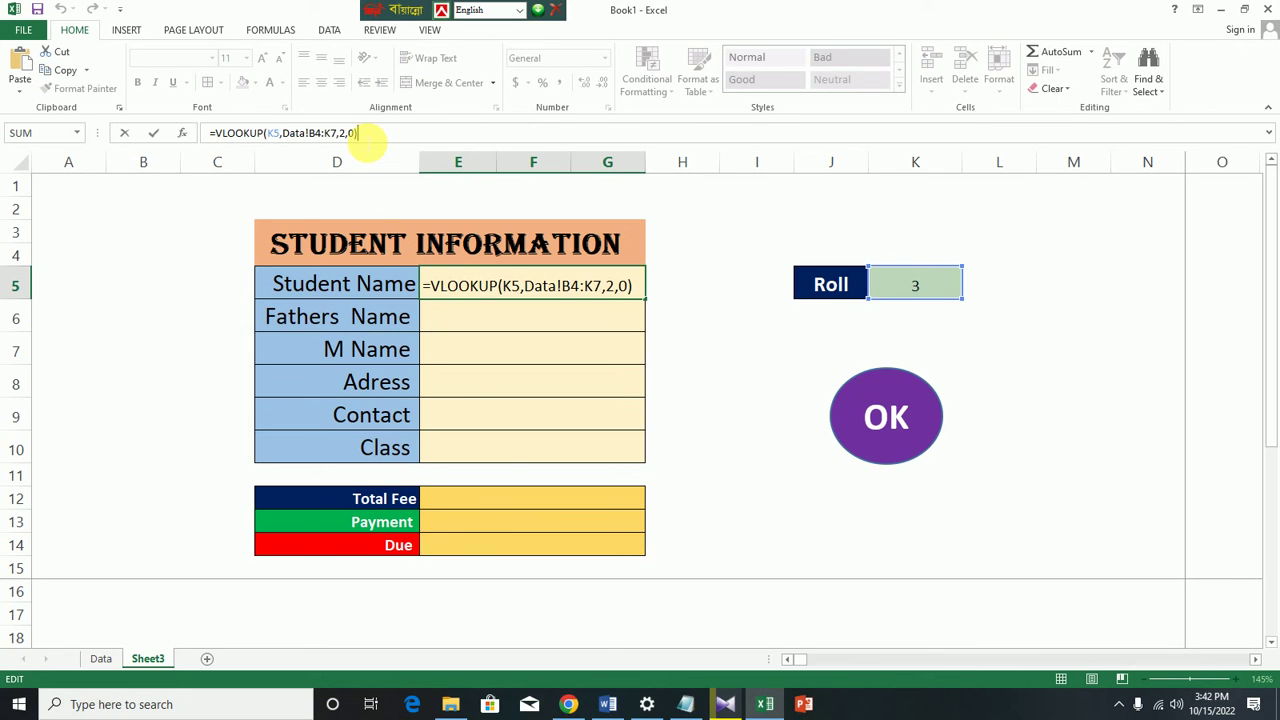
pyautogui.press('Return')
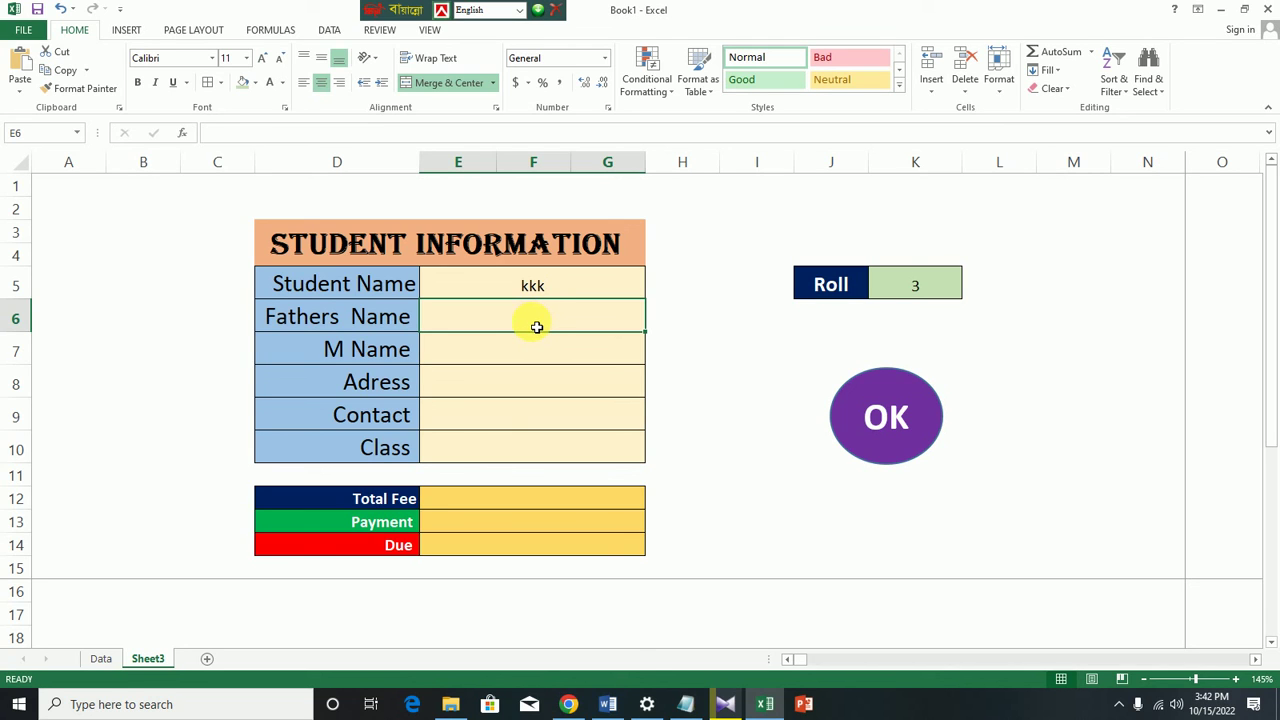
# Step: Enter =VLOOKUP(K5,Data!B4:K7,3,0) in the Fathers Name cell E6
pyautogui.write('=')
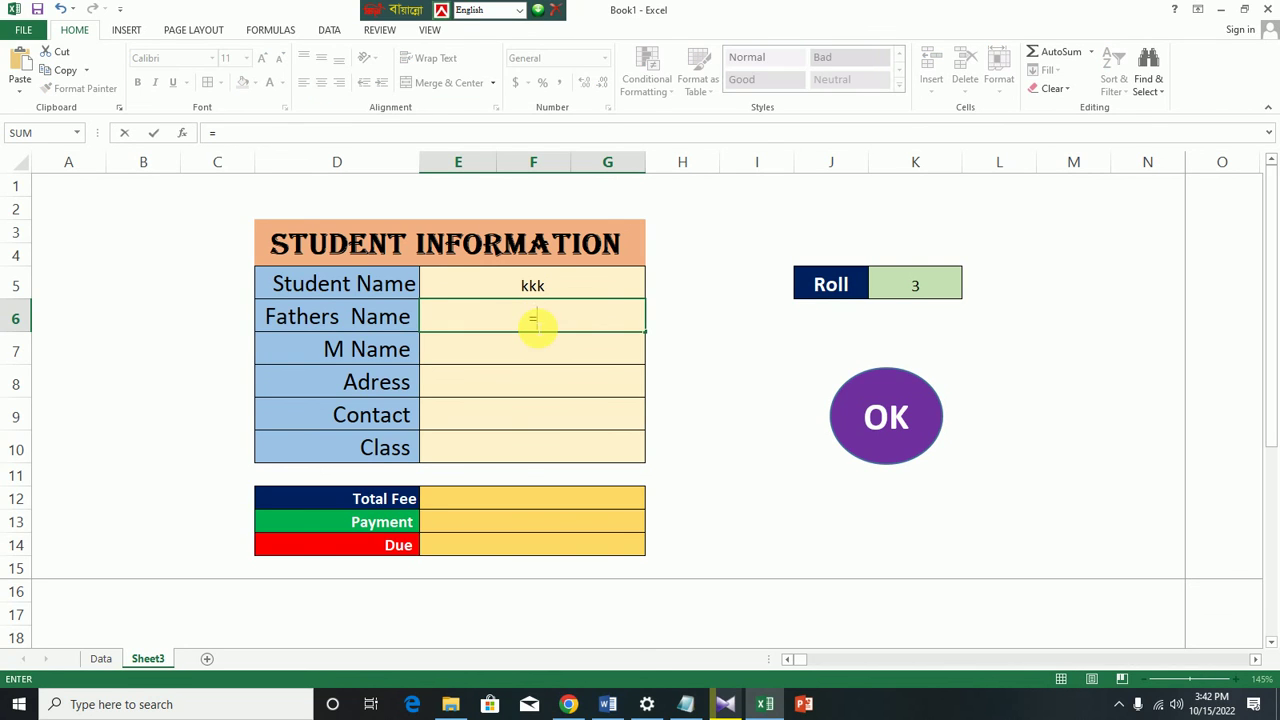
pyautogui.write('vl')
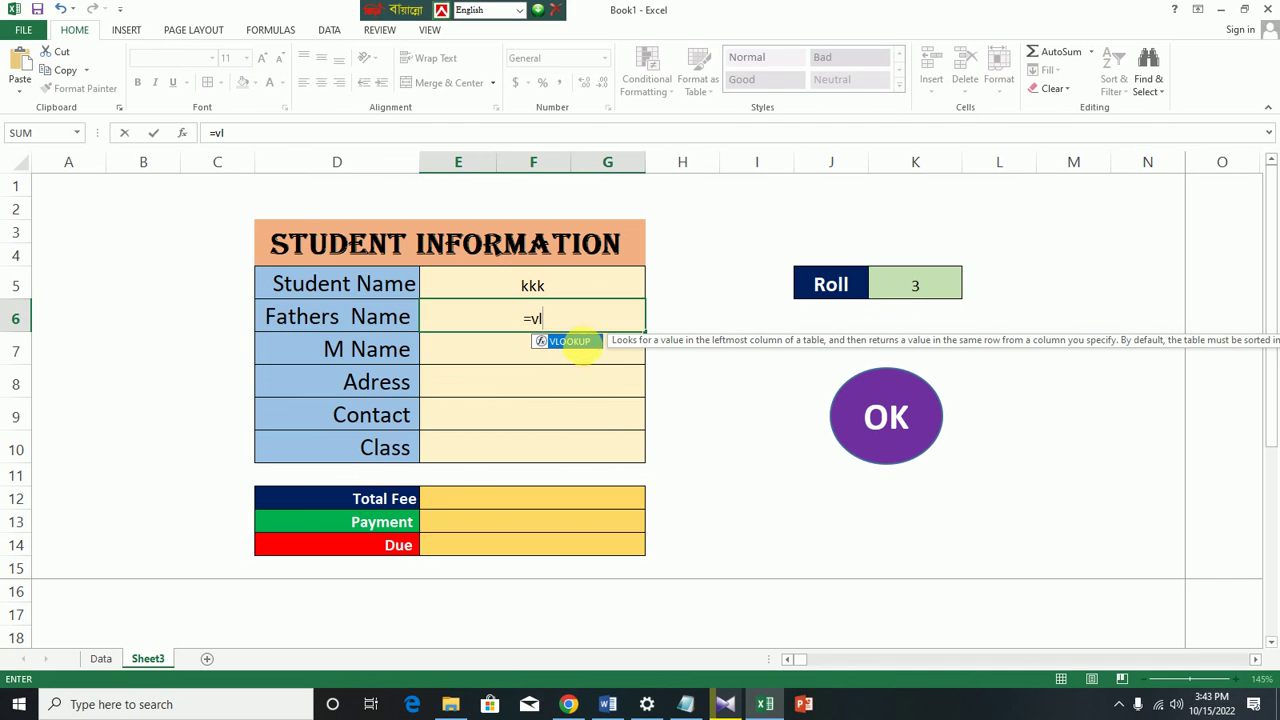
pyautogui.doubleClick(583, 343)
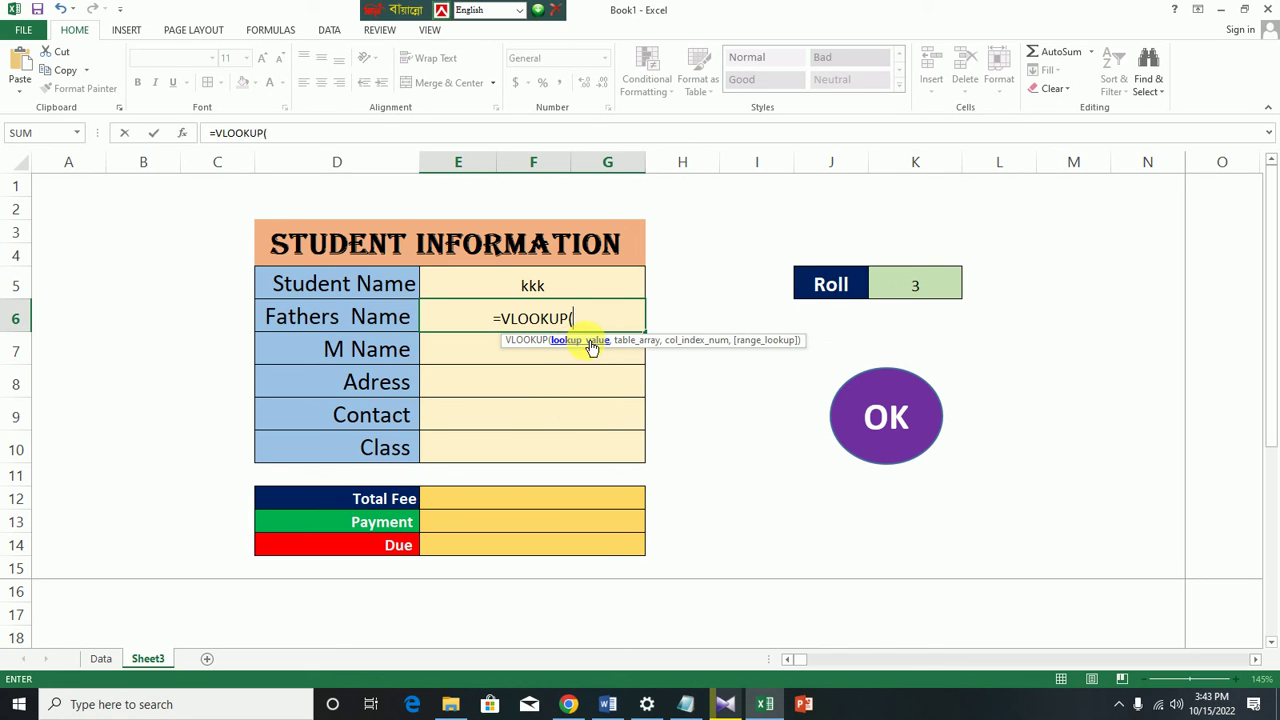
pyautogui.click(913, 287)
pyautogui.write(',')
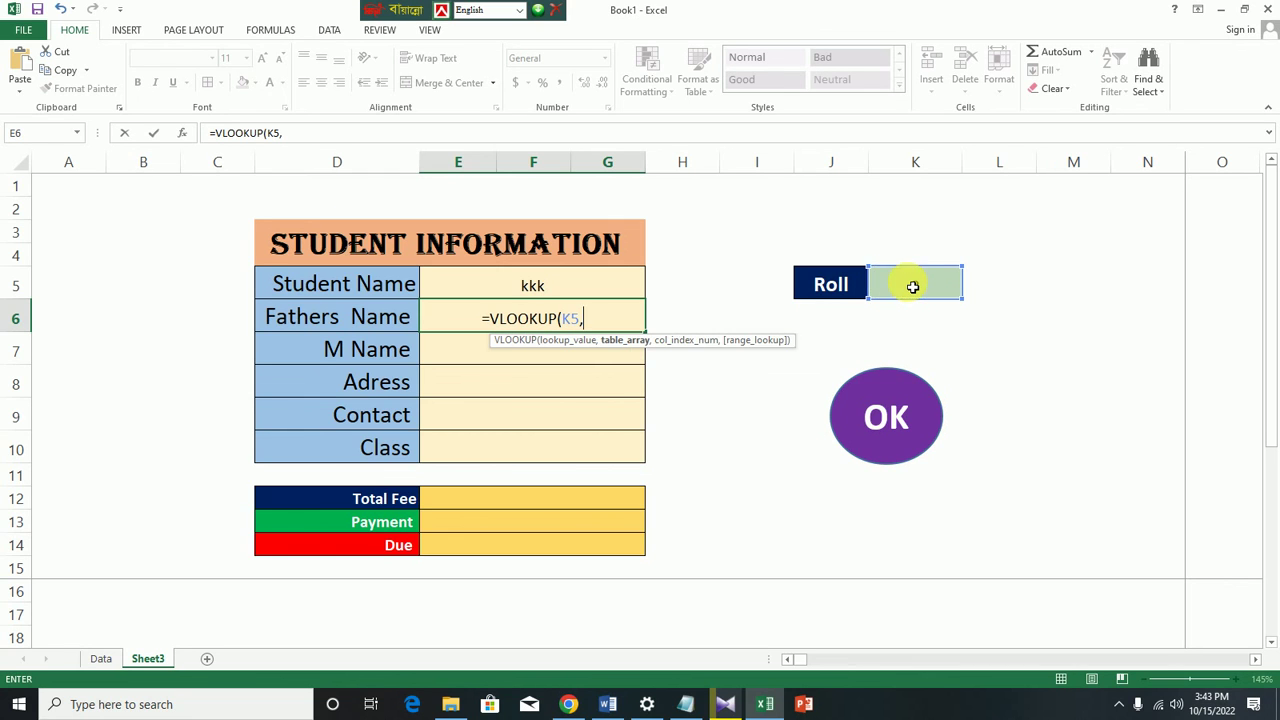
pyautogui.click(100, 658)
pyautogui.moveTo(88, 220); pyautogui.dragTo(980, 291)
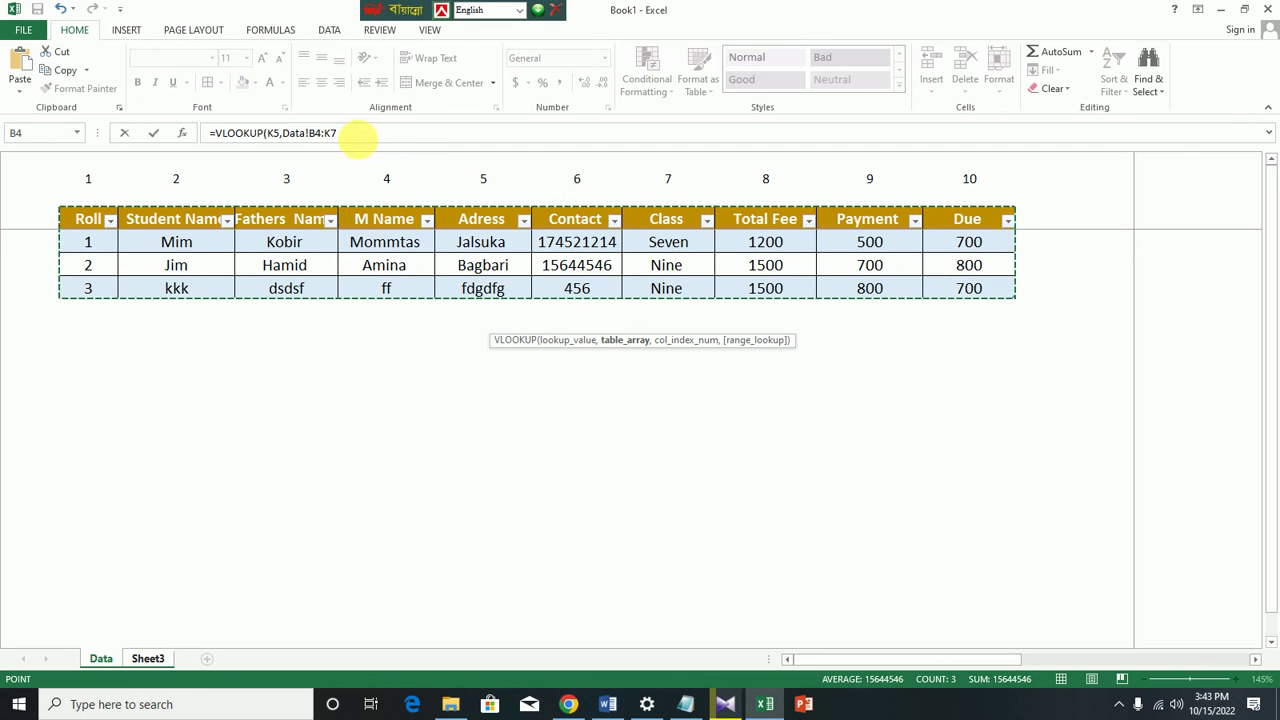
pyautogui.click(357, 133)
pyautogui.write(',3')
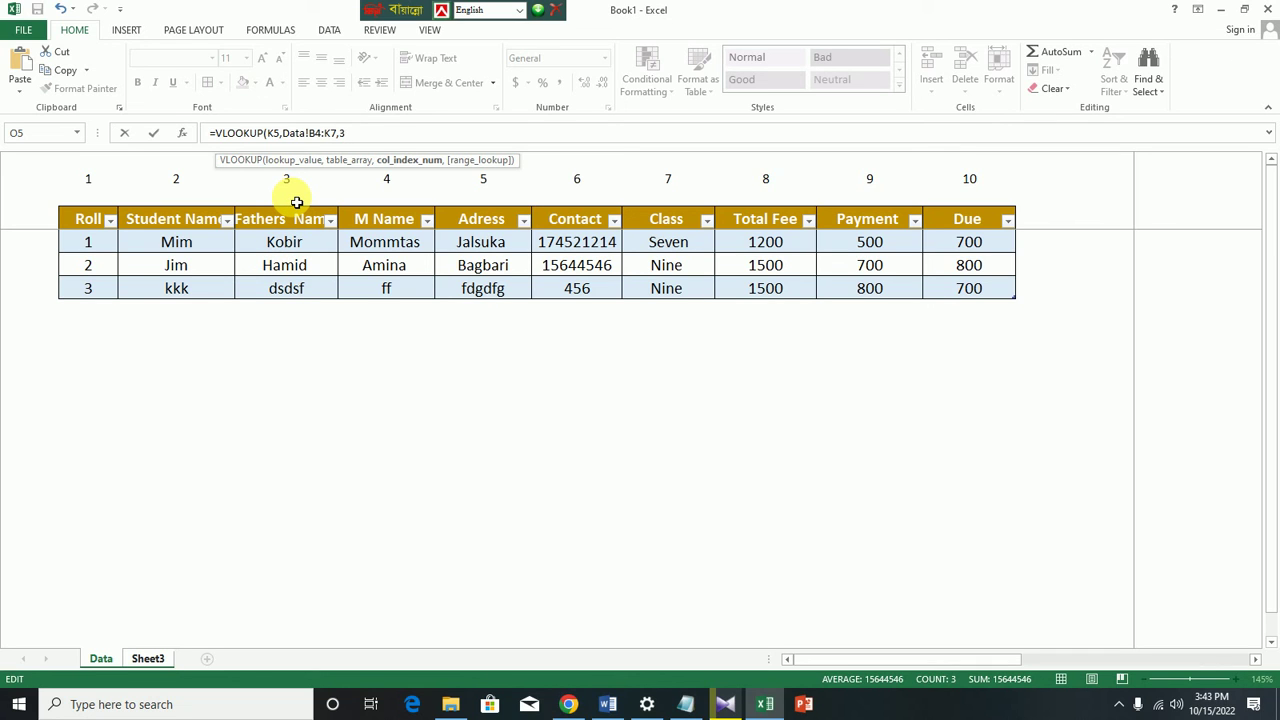
pyautogui.write(',0')
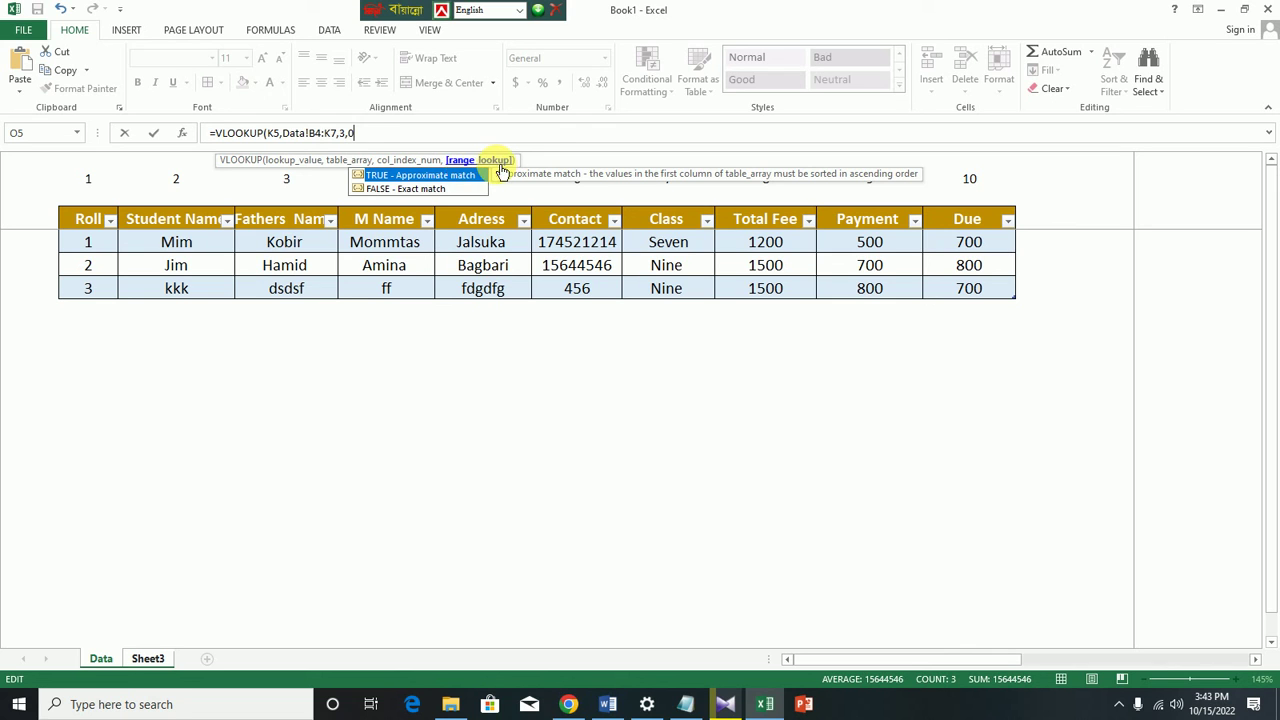
pyautogui.write(')')
pyautogui.press('Return')
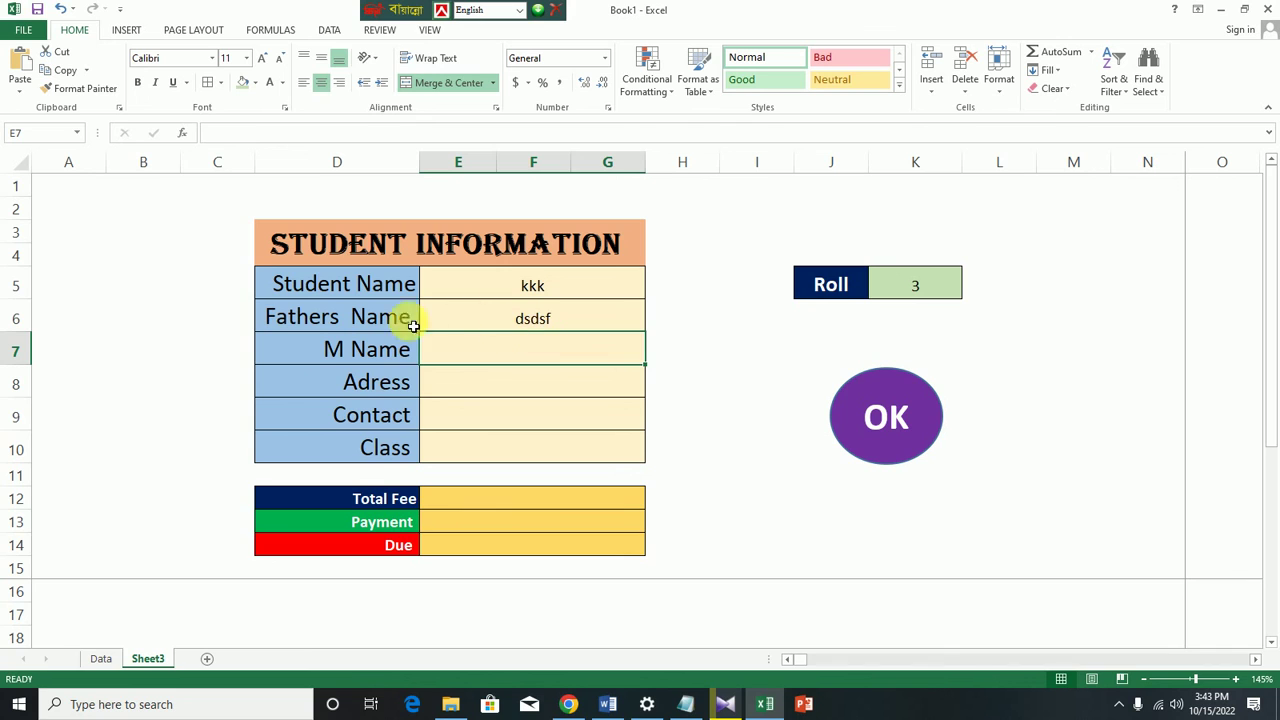
# Step: Copy E6's lookup formula text and paste it into the M Name cell E7
pyautogui.click(551, 323)
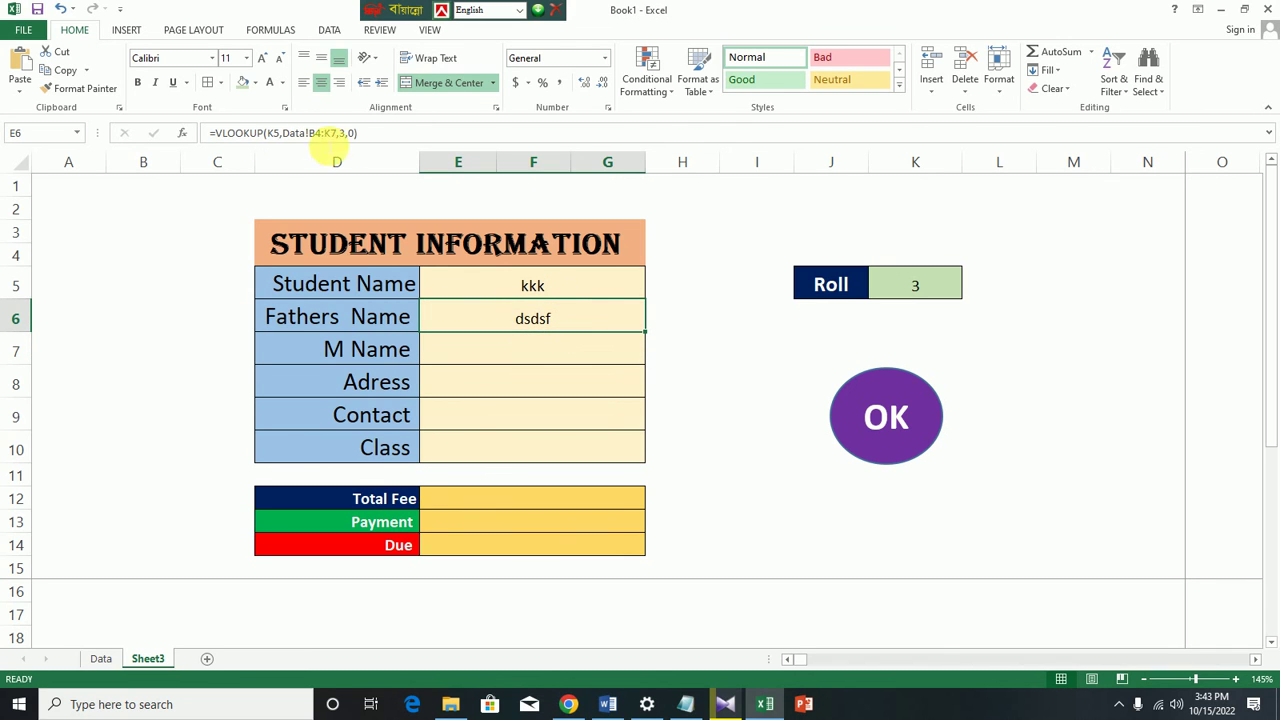
pyautogui.click(360, 134)
pyautogui.tripleClick(205, 133)
pyautogui.hotkey('ctrl', 'c')
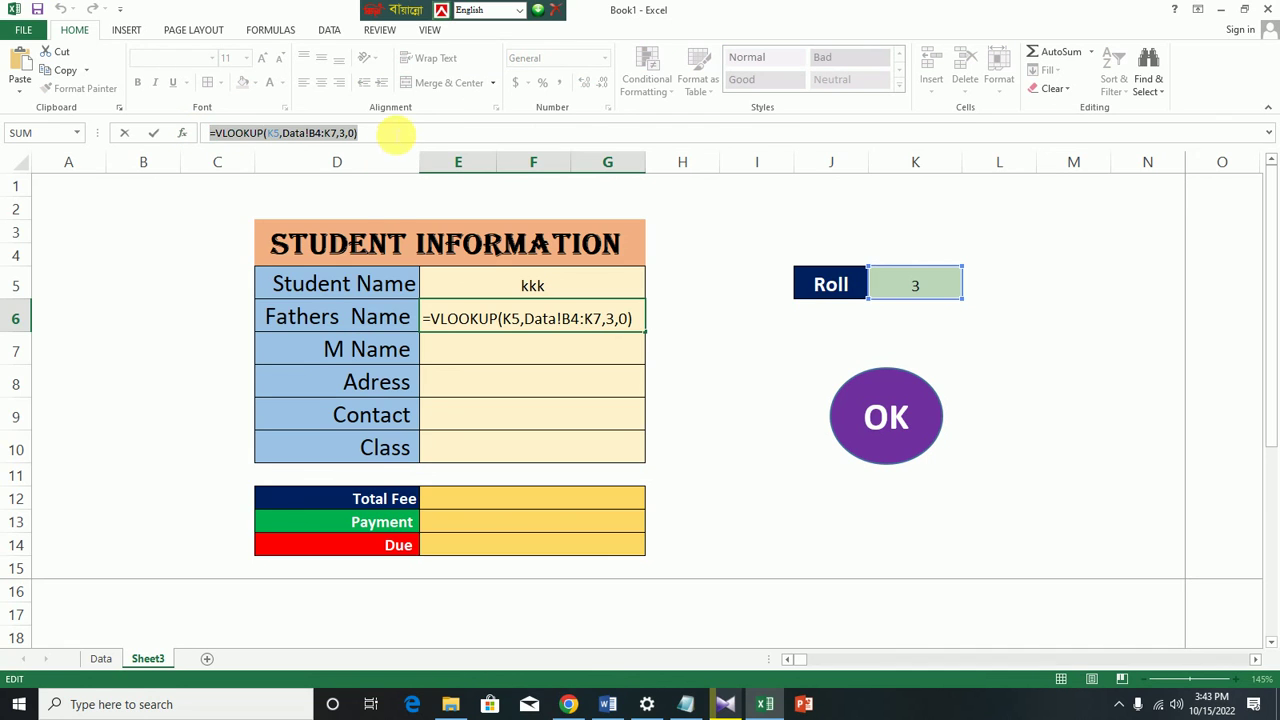
pyautogui.write('dsdsf')
pyautogui.press('Return')
pyautogui.doubleClick(498, 351)
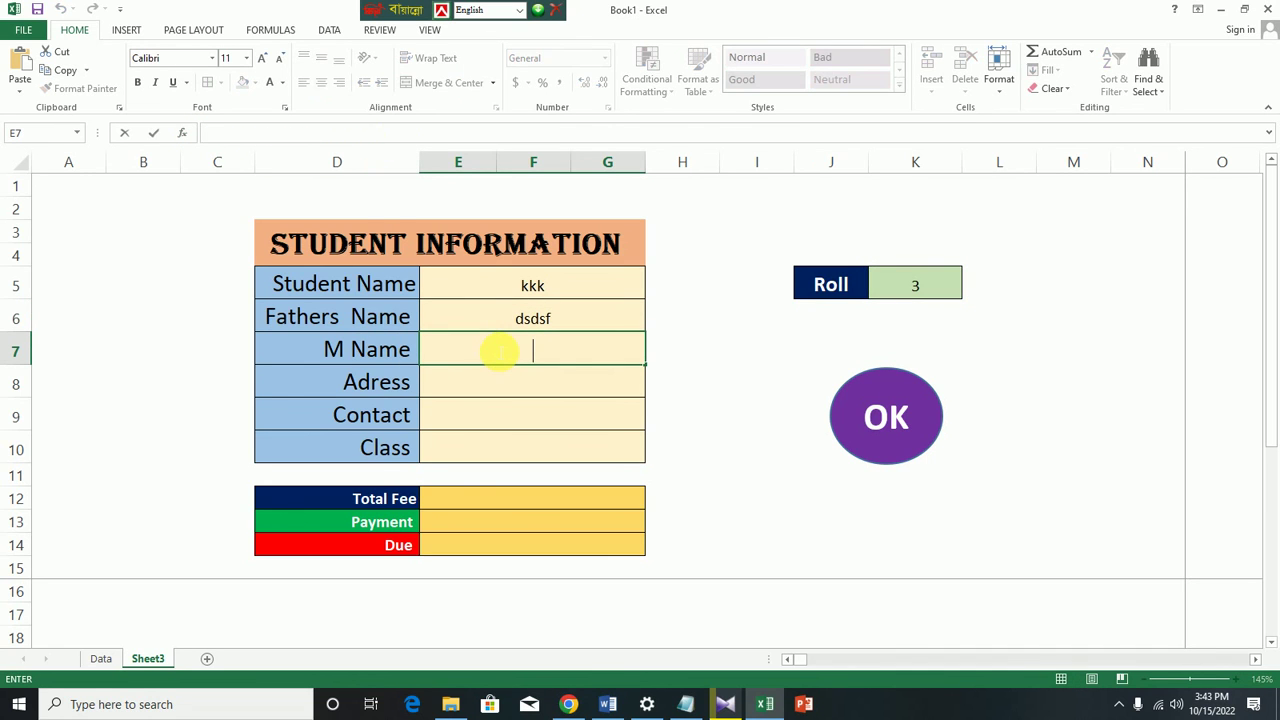
pyautogui.hotkey('ctrl', 'v')
pyautogui.press('Return')
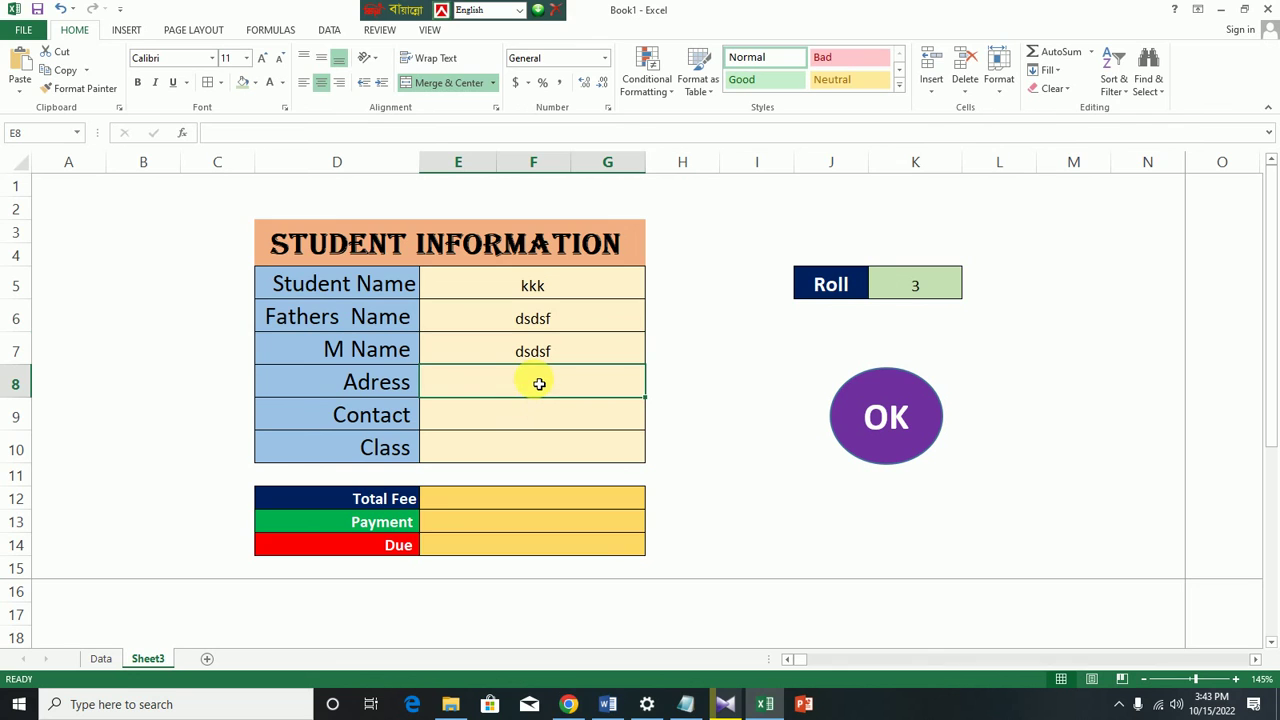
# Step: Paste the same lookup formula into the Adress, Contact and Class cells E8–E10
pyautogui.hotkey('ctrl', 'v')
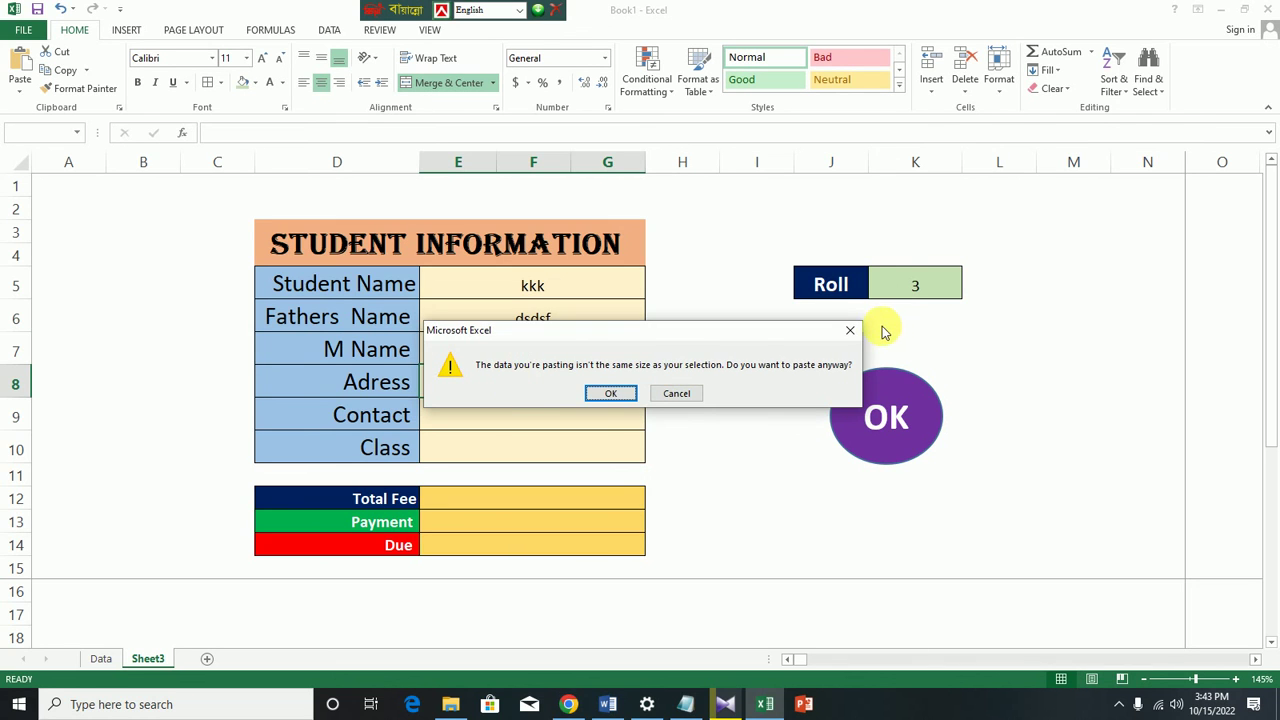
pyautogui.press('Return')
pyautogui.doubleClick(556, 386)
pyautogui.hotkey('ctrl', 'v')
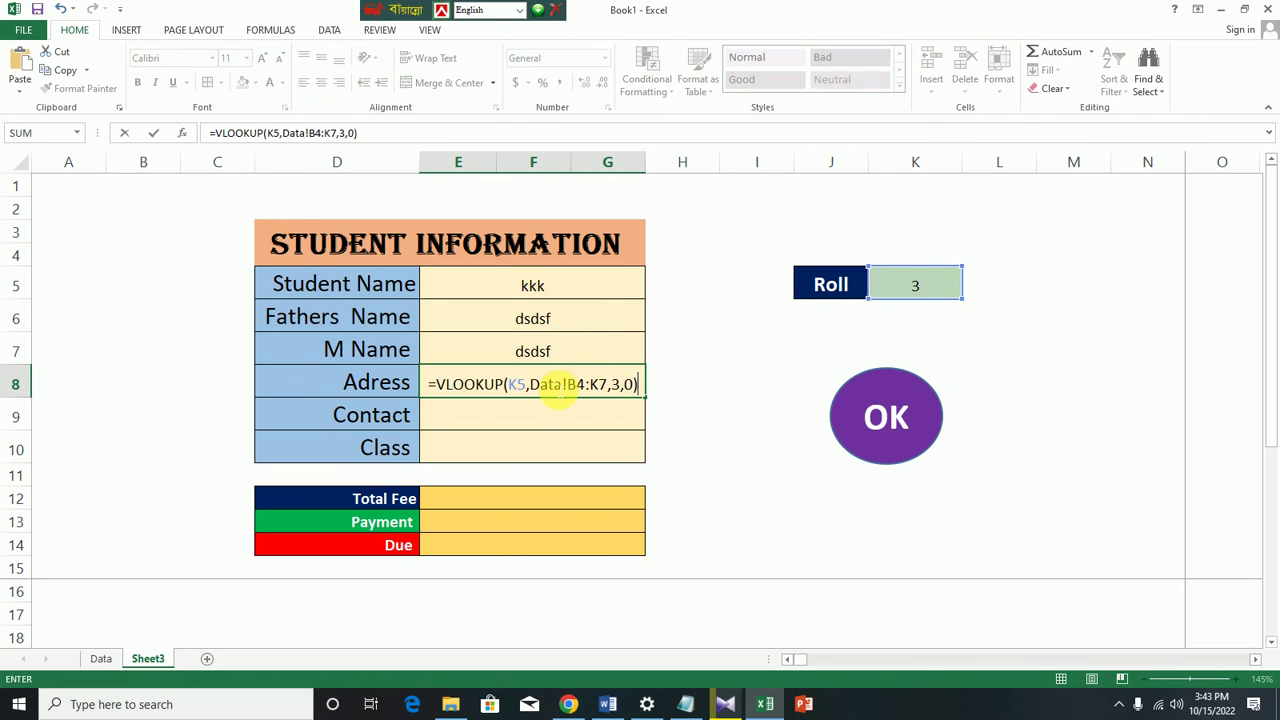
pyautogui.press('Return')
pyautogui.doubleClick(558, 420)
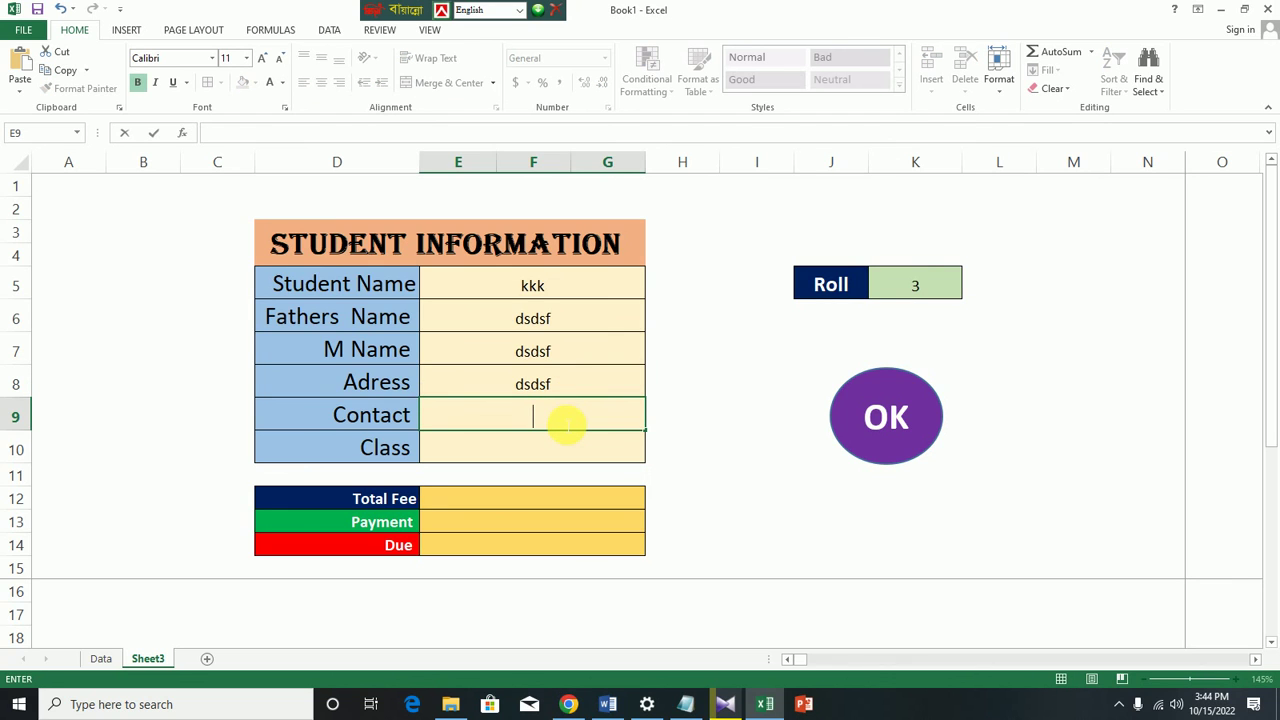
pyautogui.hotkey('ctrl', 'v')
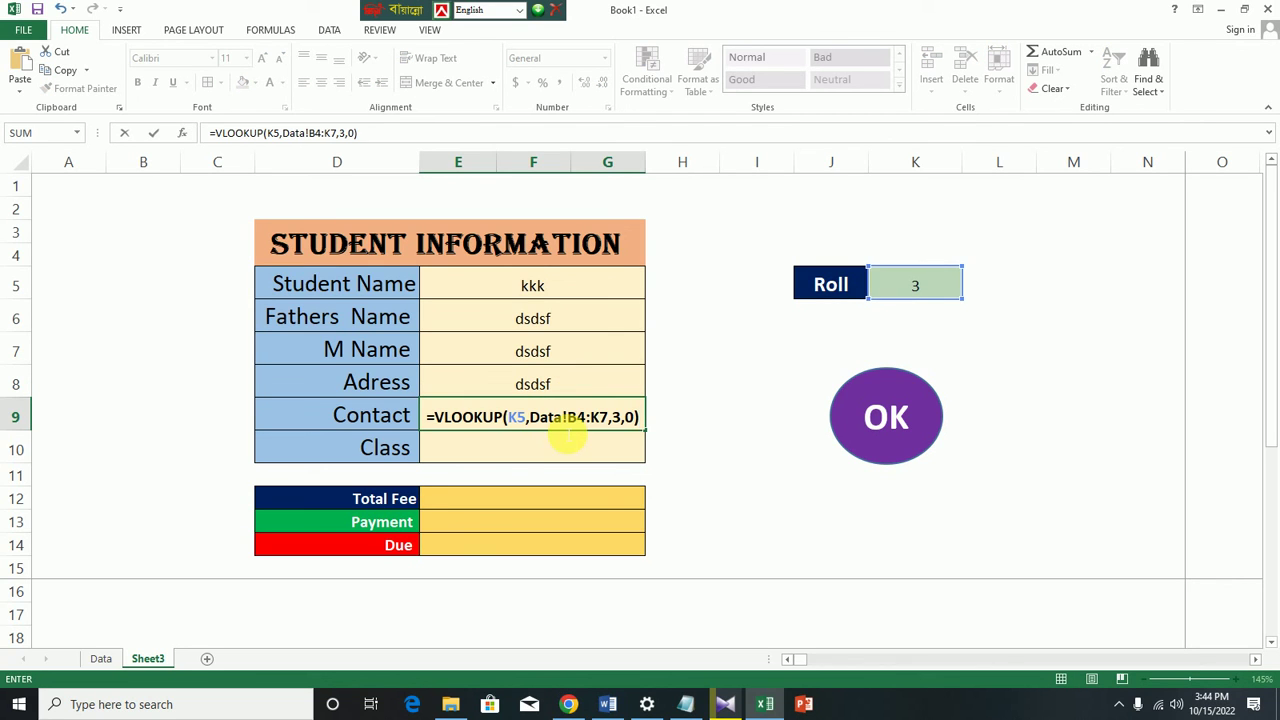
pyautogui.press('Return')
pyautogui.doubleClick(563, 462)
pyautogui.hotkey('ctrl', 'v')
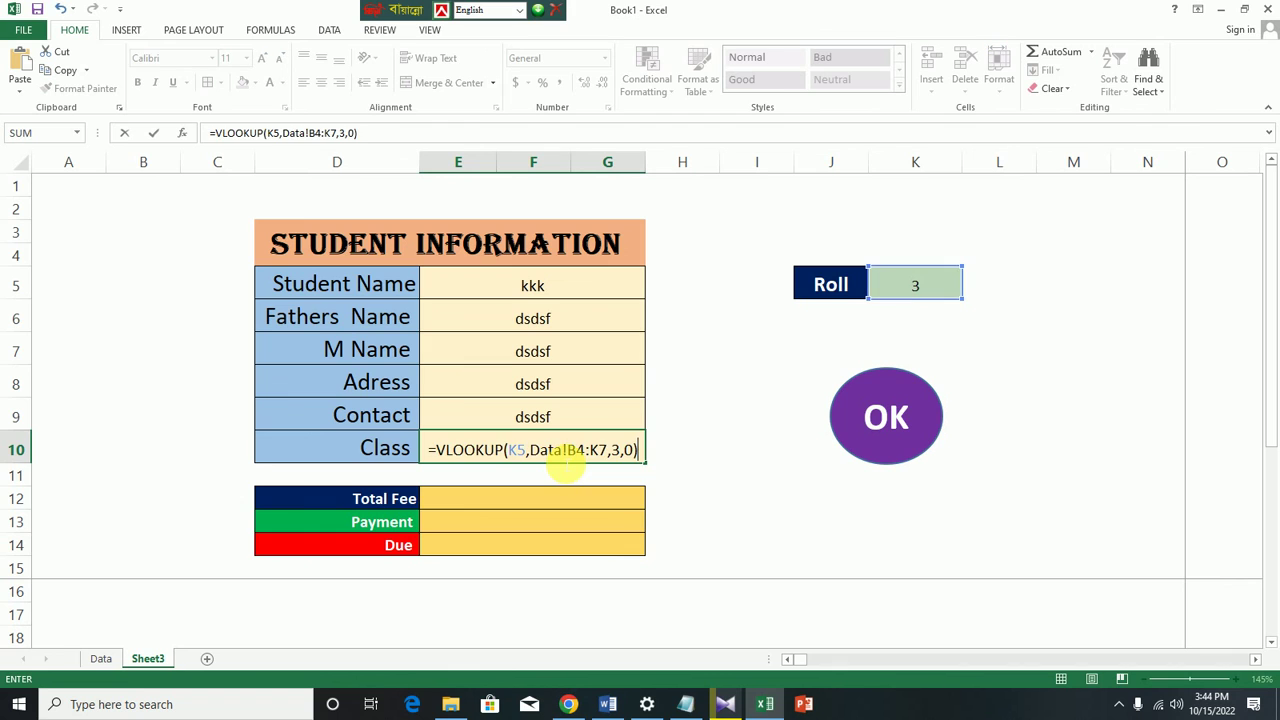
pyautogui.press('Return')
# Step: Paste the lookup formula into the Total Fee, Payment and Due cells E12–E14
pyautogui.doubleClick(546, 502)
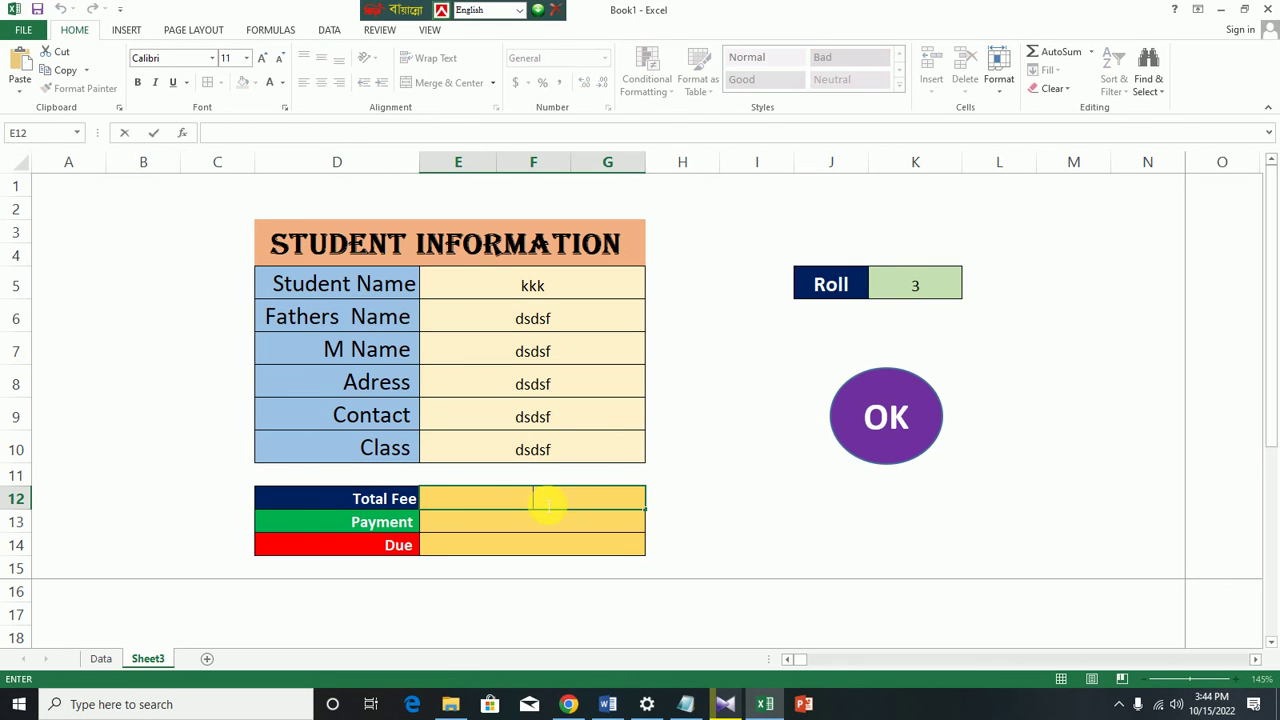
pyautogui.hotkey('ctrl', 'v')
pyautogui.press('Return')
pyautogui.doubleClick(545, 522)
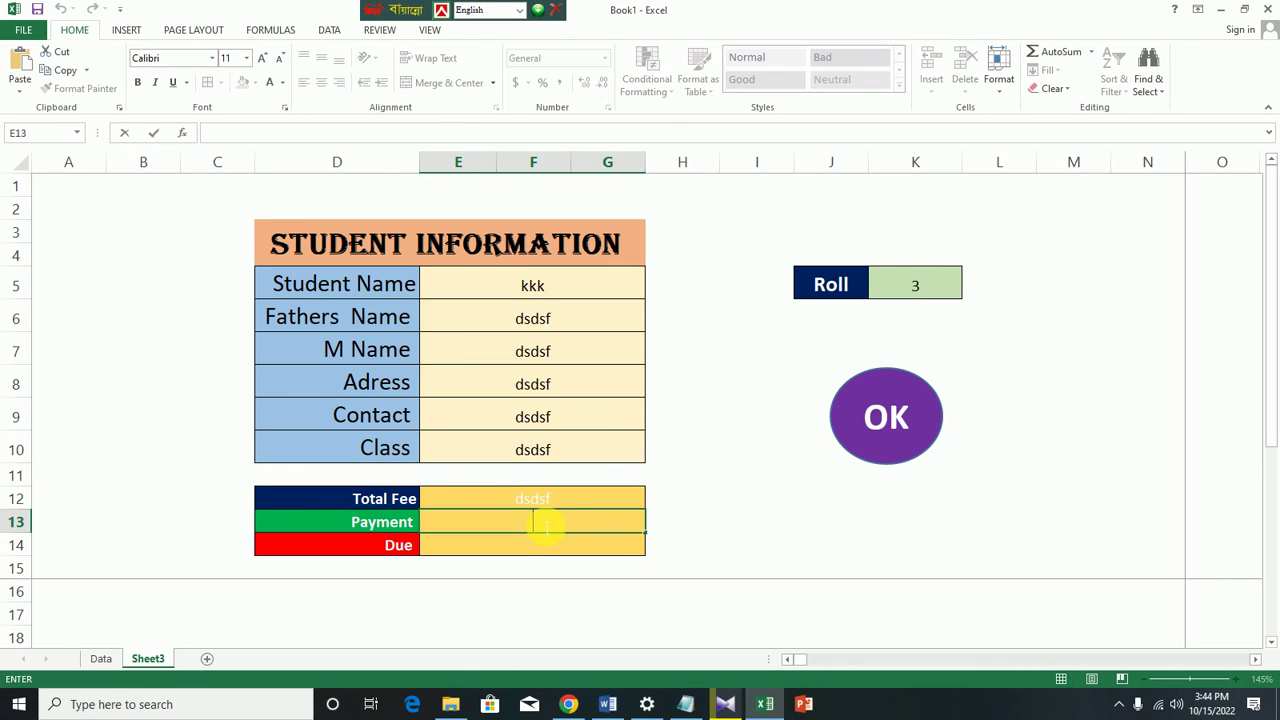
pyautogui.hotkey('ctrl', 'v')
pyautogui.press('Return')
pyautogui.doubleClick(538, 545)
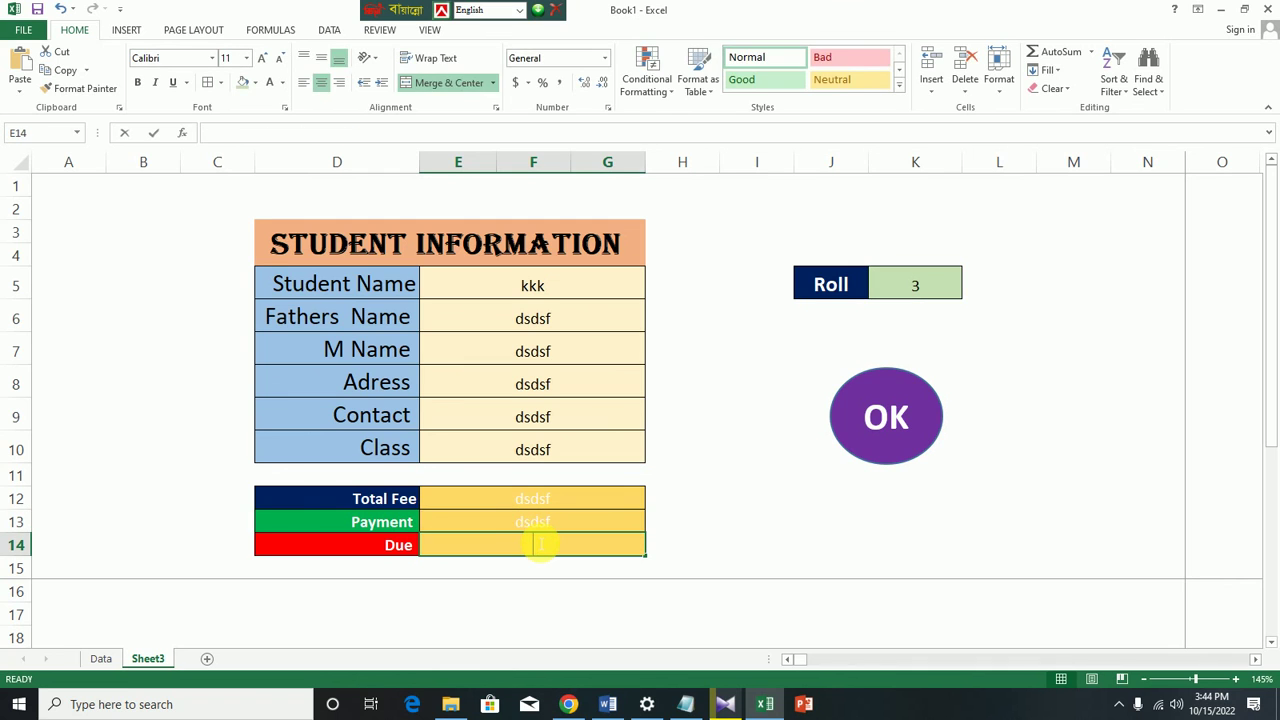
pyautogui.hotkey('ctrl', 'v')
pyautogui.press('Return')
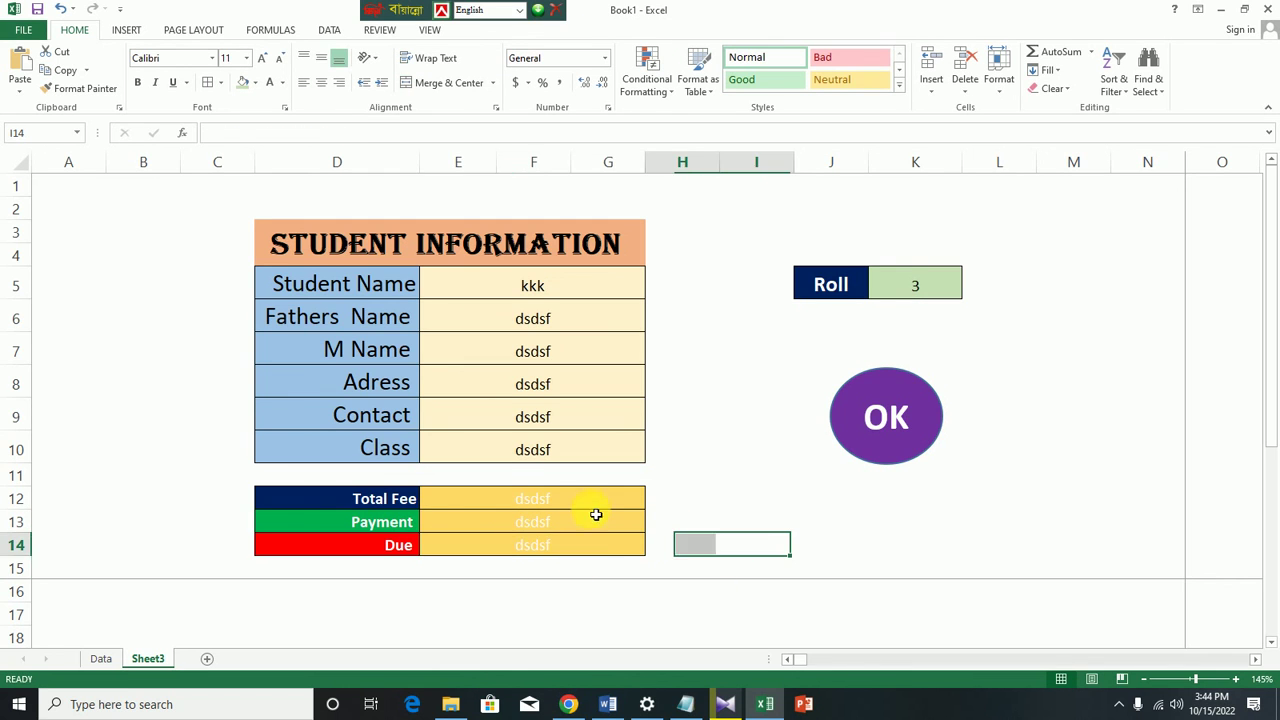
pyautogui.moveTo(545, 500); pyautogui.dragTo(551, 546)
# Step: Give the fee values in E12:E14 a dark font colour, then glance at the Data sheet
pyautogui.click(283, 82)
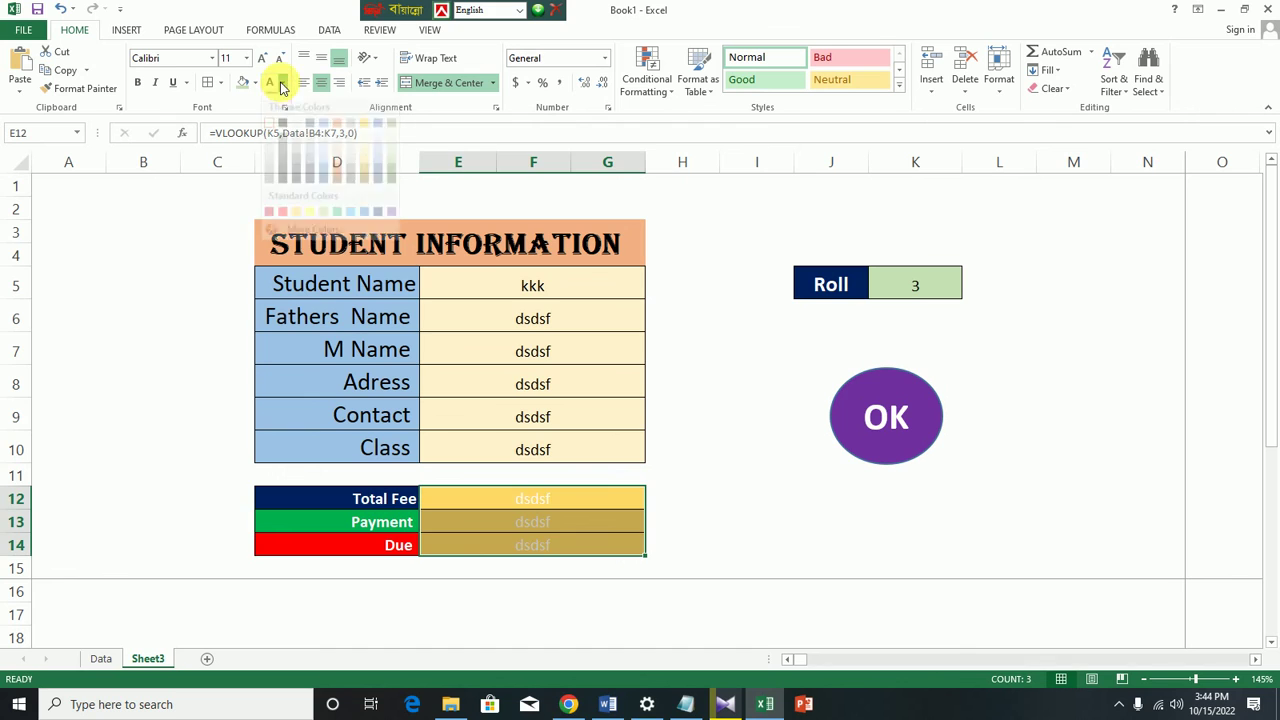
pyautogui.click(284, 142)
pyautogui.click(713, 502)
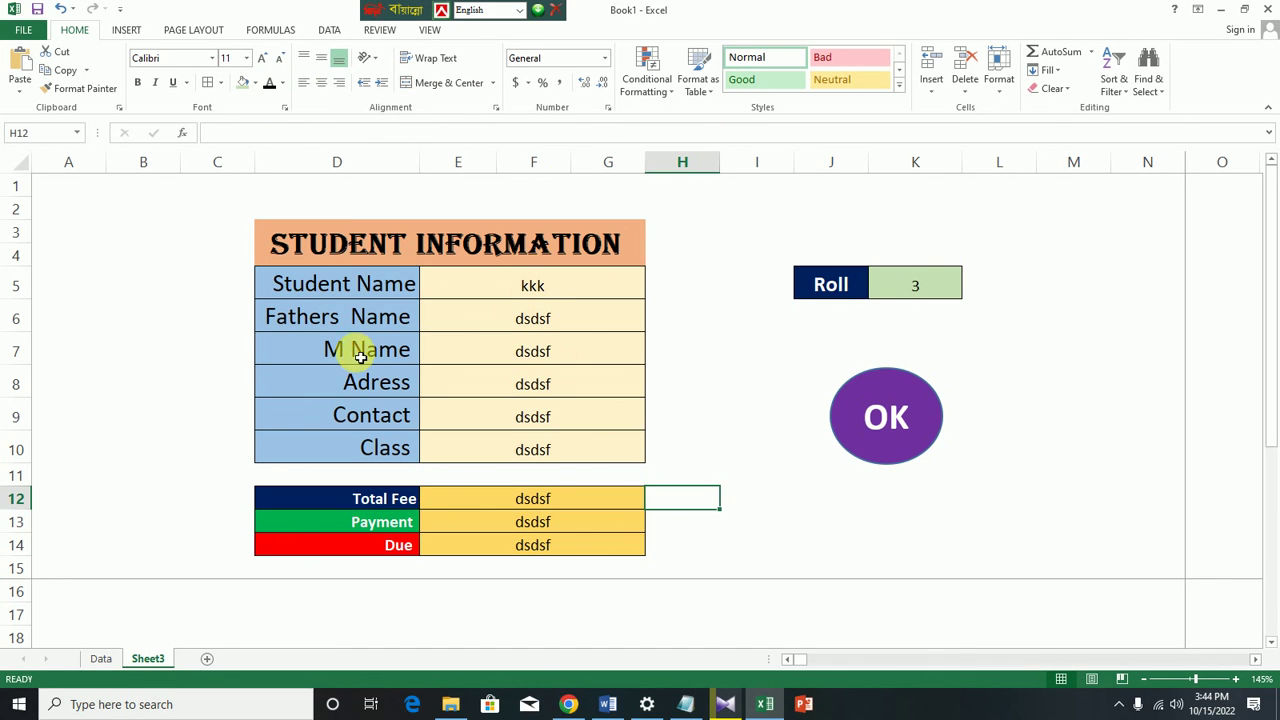
pyautogui.click(526, 364)
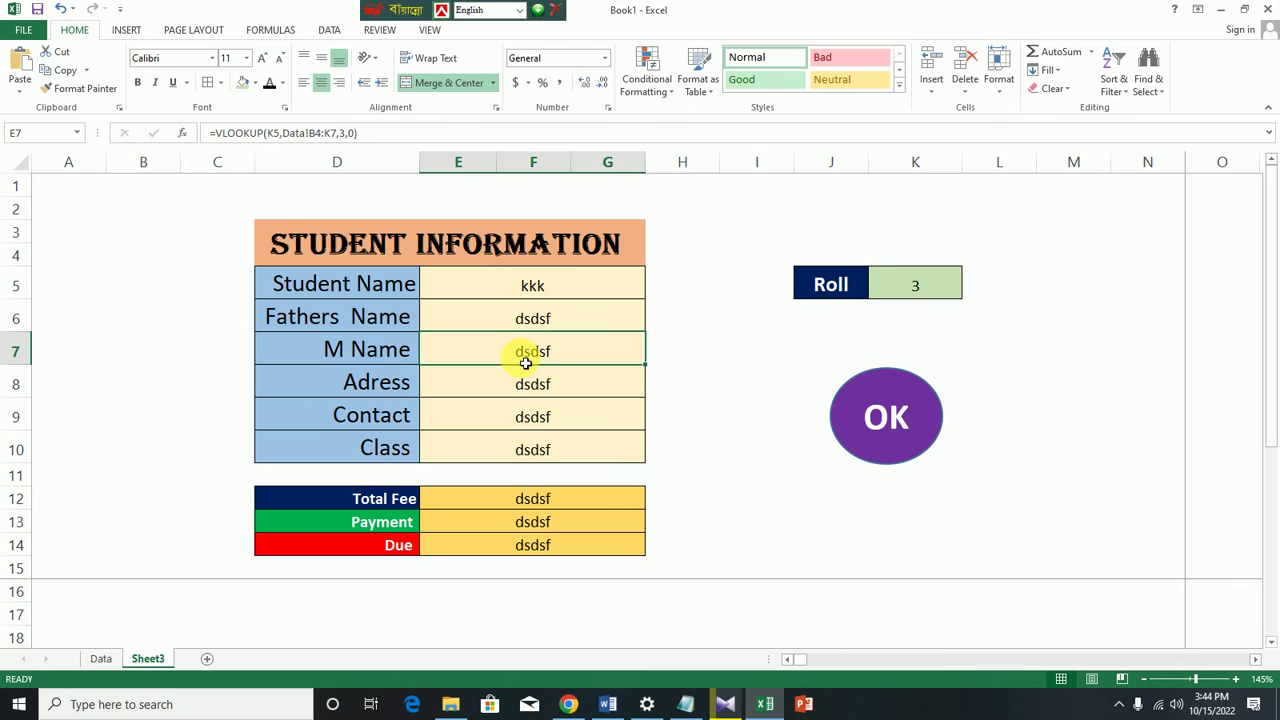
pyautogui.click(101, 659)
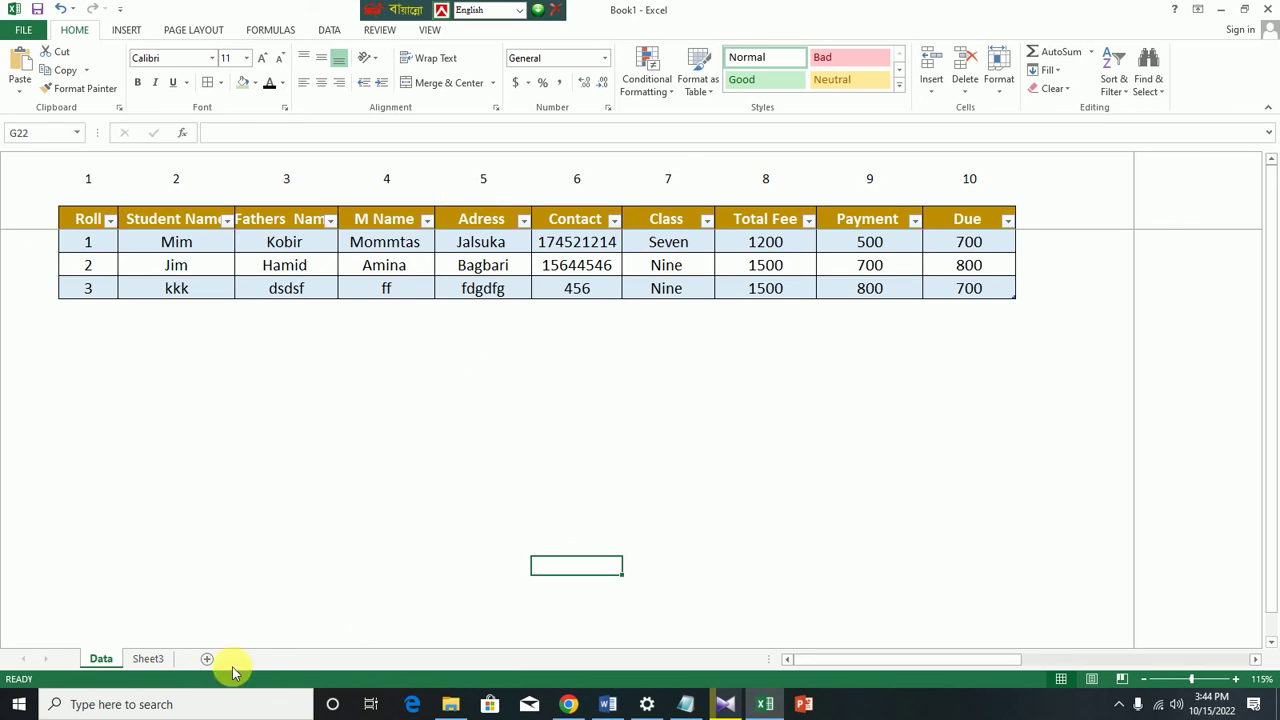
pyautogui.click(150, 659)
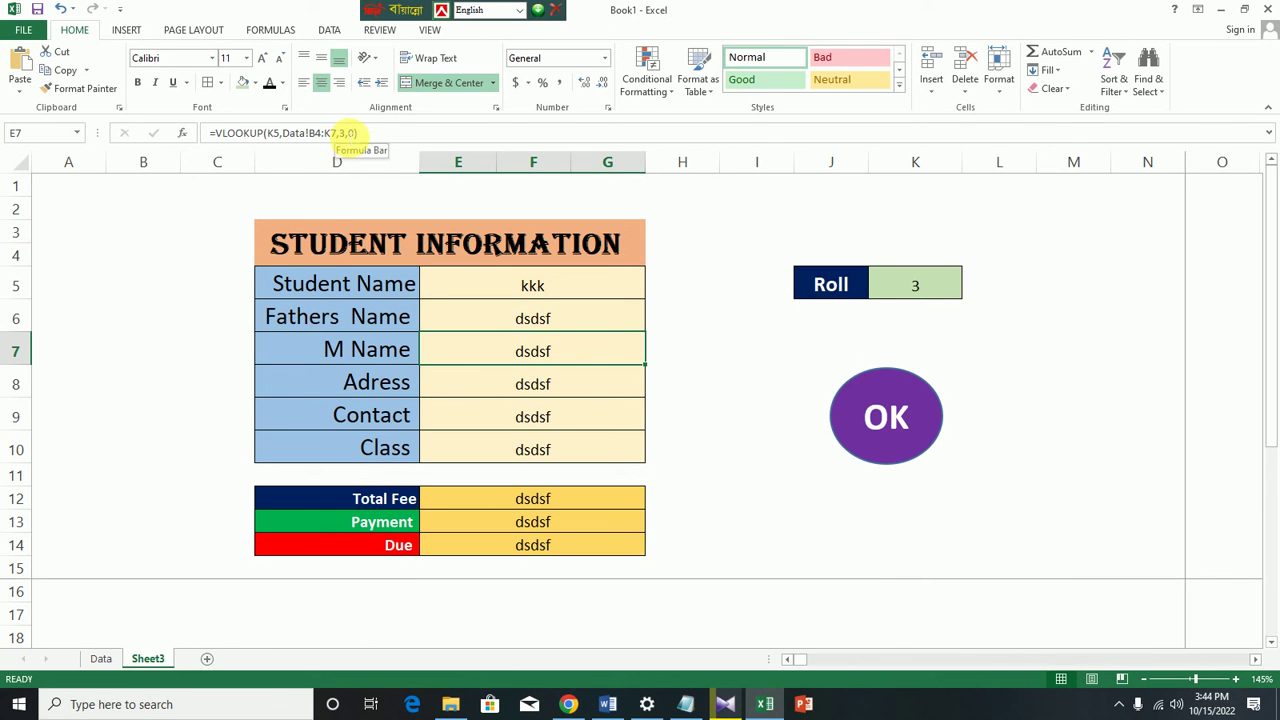
# Step: Change M Name's column index to 4 and fix the Adress lookup so it shows fdgdfg
pyautogui.click(345, 133)
pyautogui.press('BackSpace')
pyautogui.write('4')
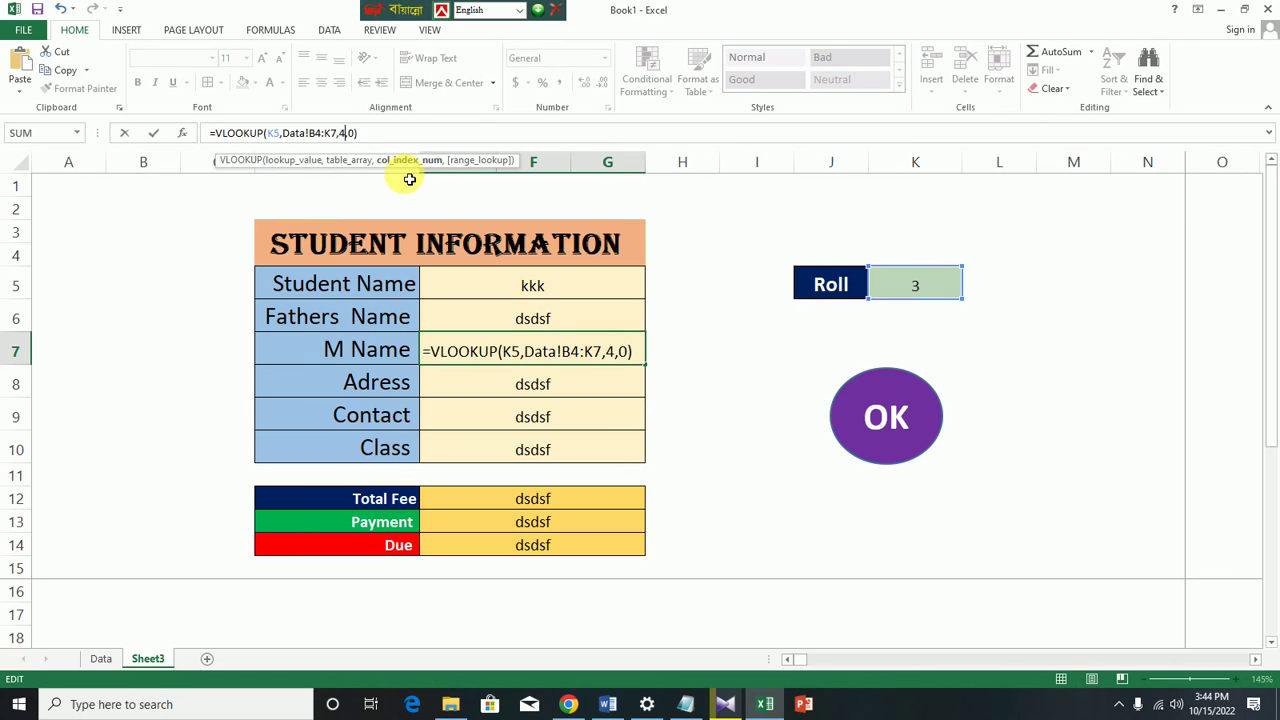
pyautogui.click(370, 135)
pyautogui.press('Return')
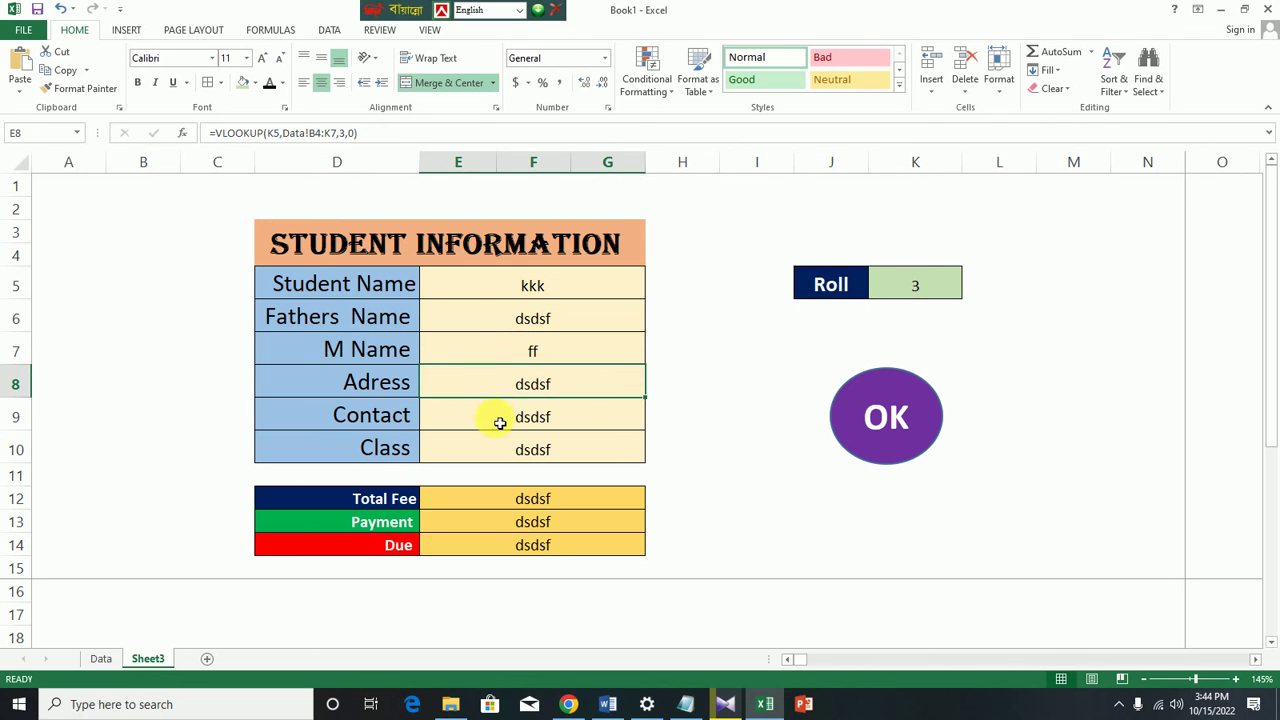
pyautogui.click(342, 133)
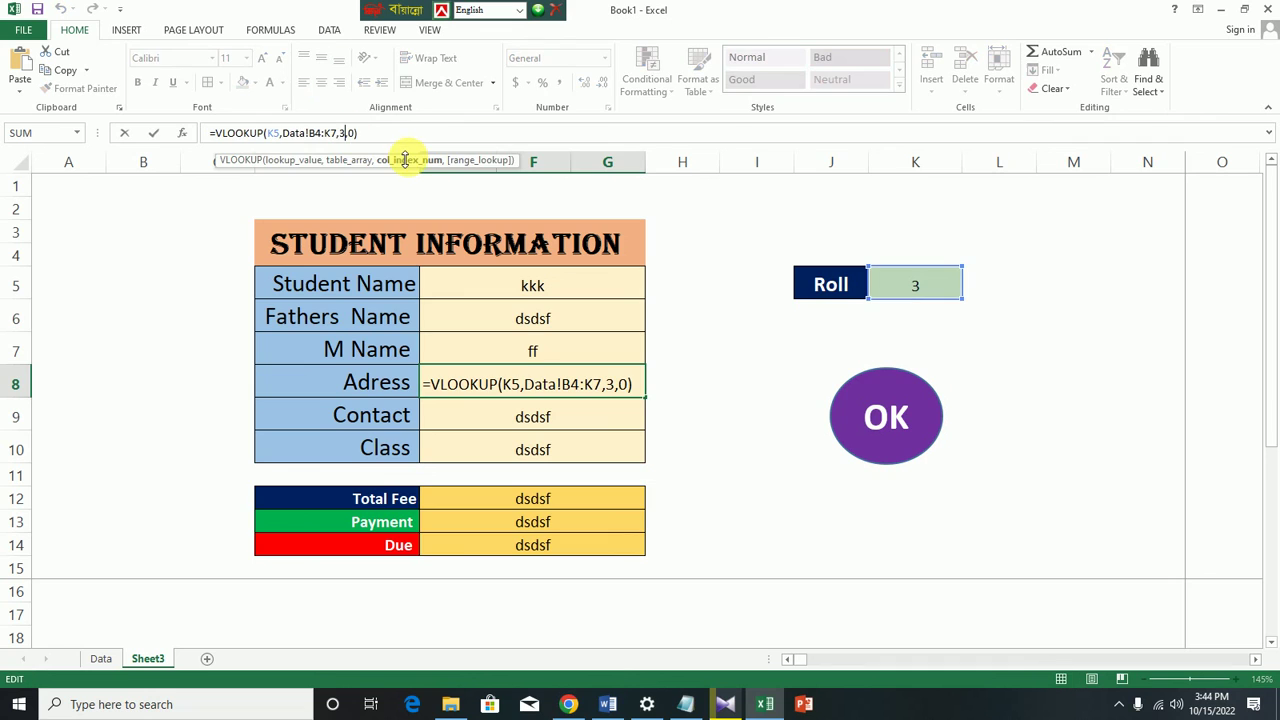
pyautogui.press('BackSpace')
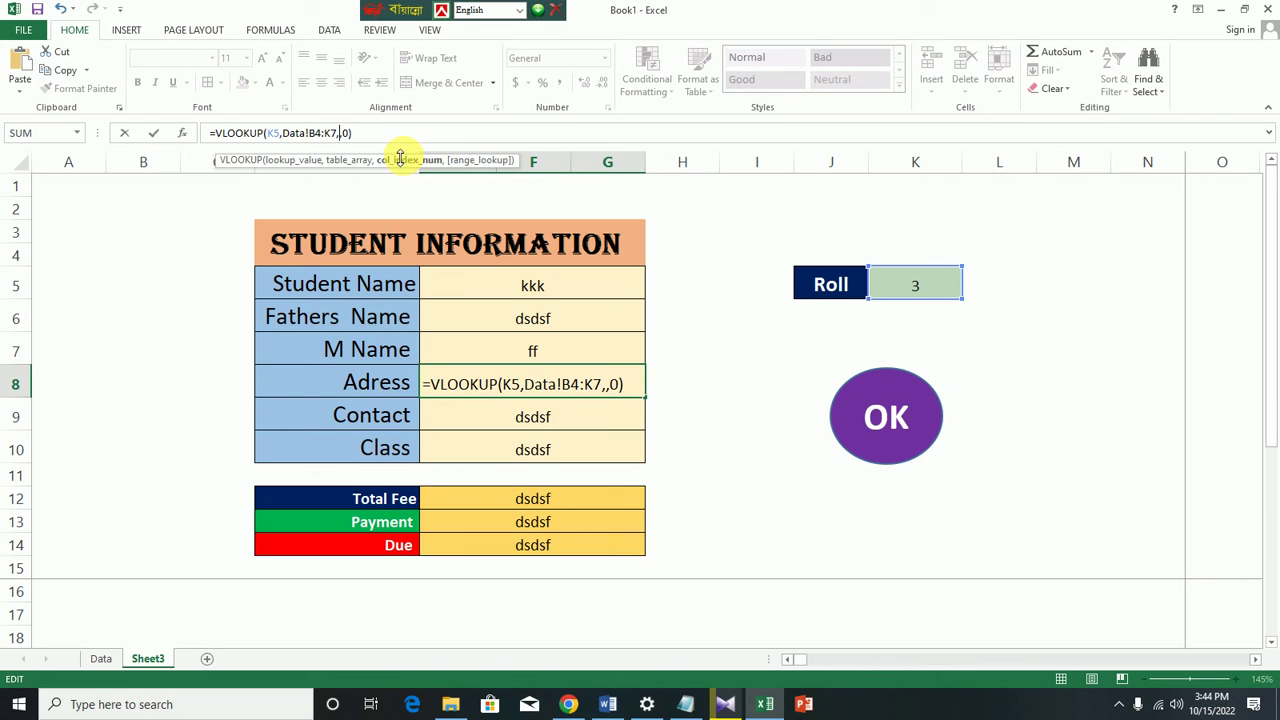
pyautogui.write('5')
pyautogui.press('Return')
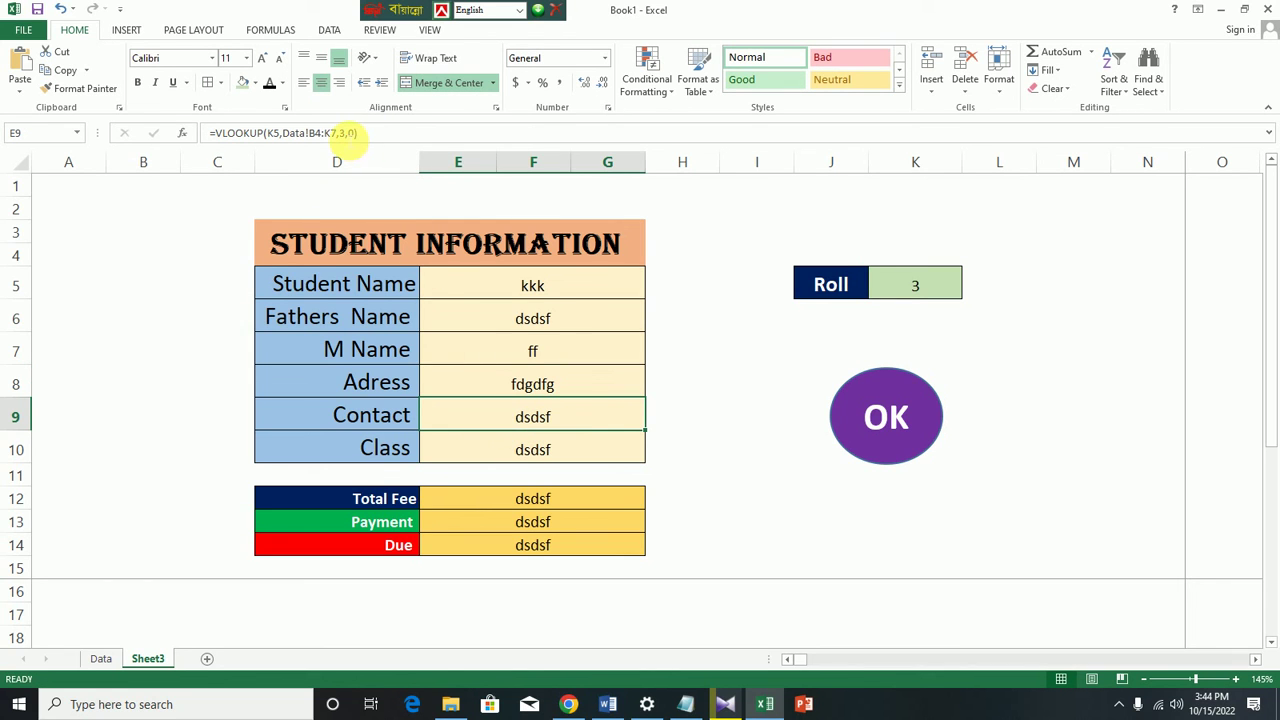
# Step: Set the Contact lookup's column index to 6 and the Class lookup's to 7
pyautogui.click(342, 133)
pyautogui.press('BackSpace')
pyautogui.write('6')
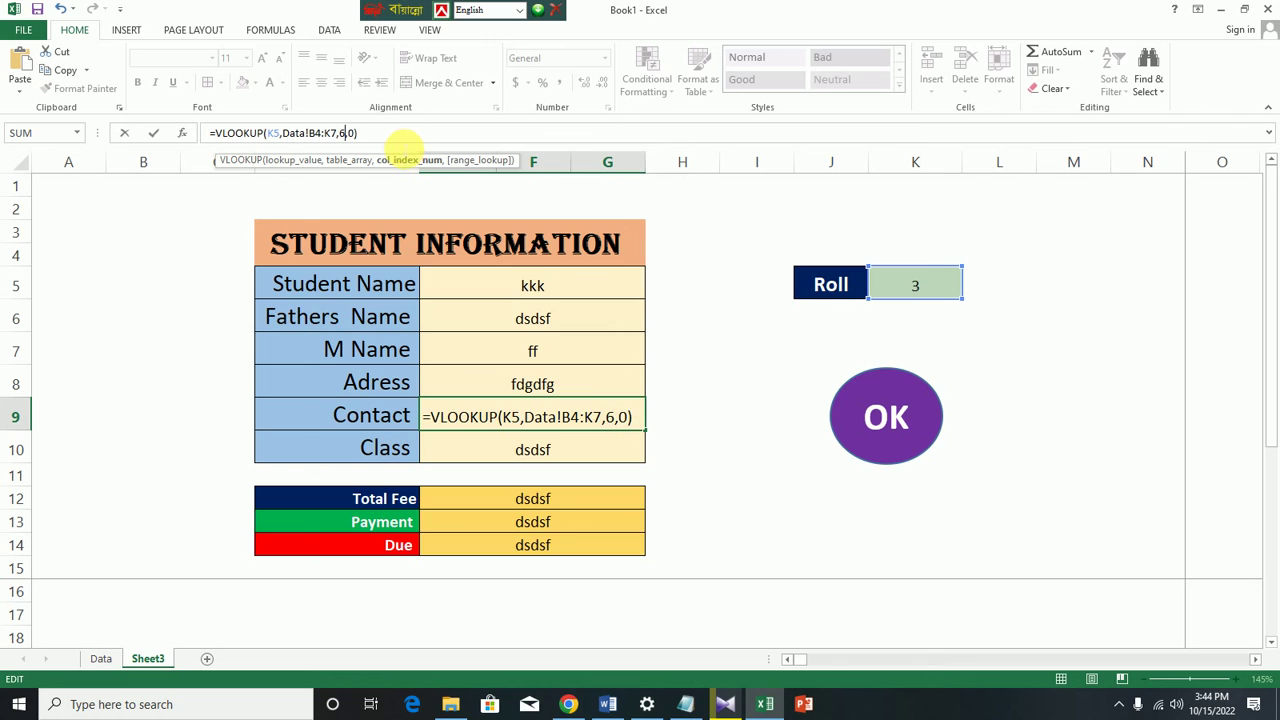
pyautogui.press('End')
pyautogui.press('Return')
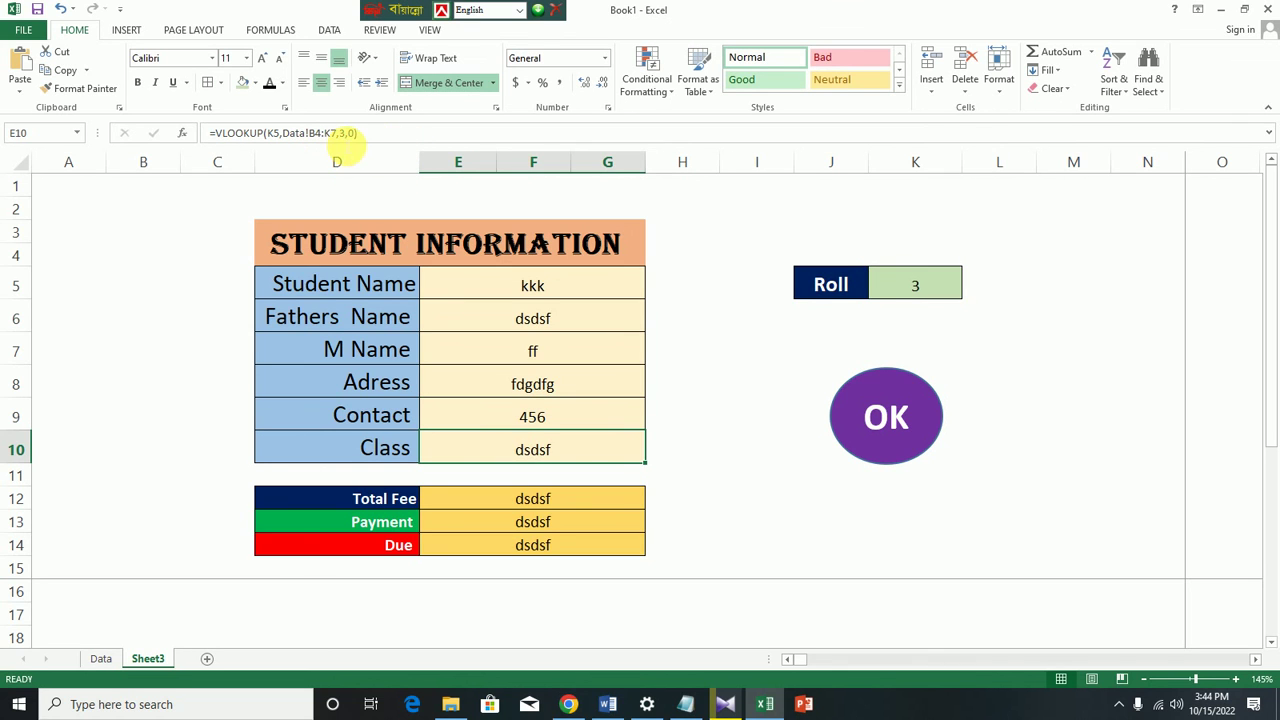
pyautogui.click(348, 133)
pyautogui.press('BackSpace')
pyautogui.write('7')
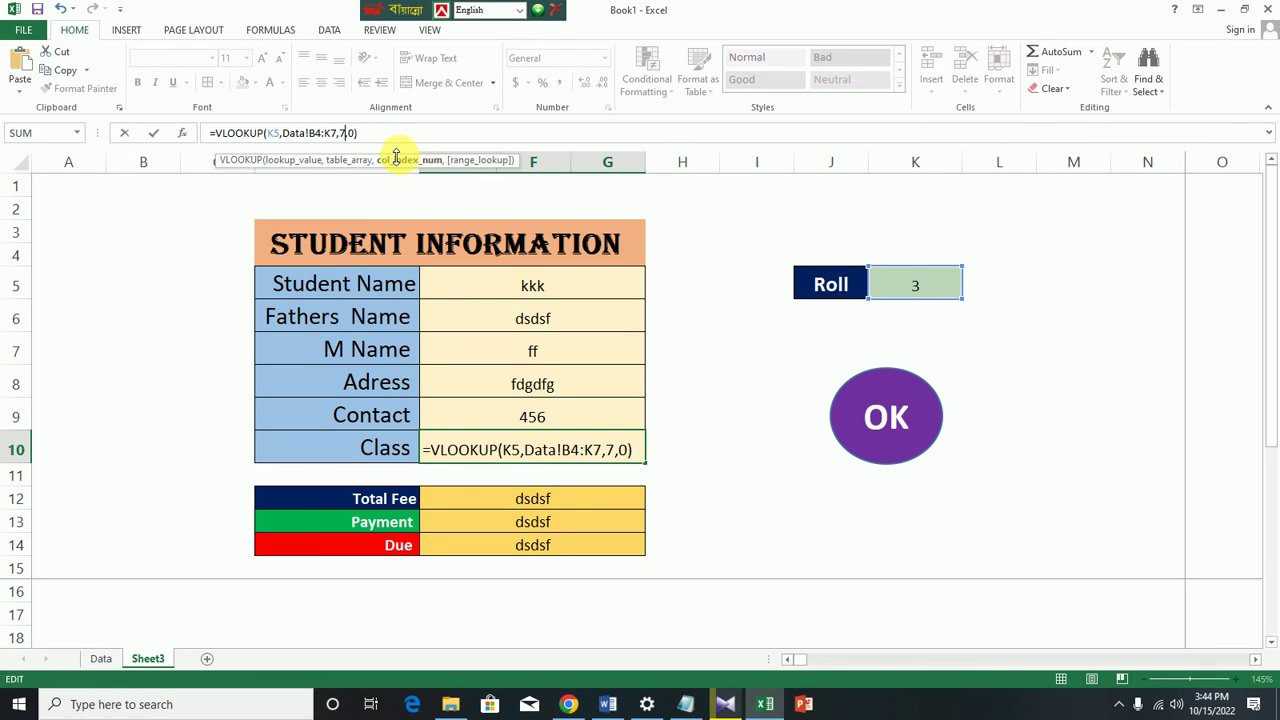
pyautogui.press('Return')
pyautogui.press('Return')
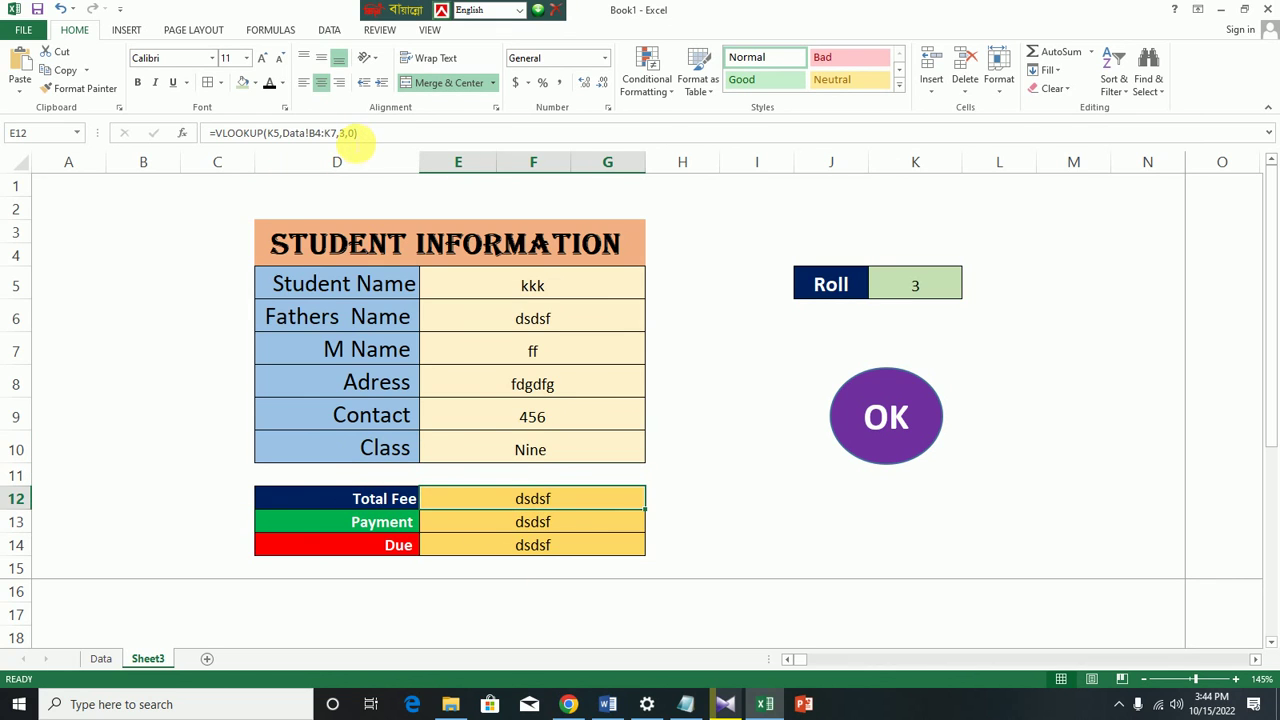
# Step: Change the column index of the Total Fee and Payment lookups to 9
pyautogui.click(348, 133)
pyautogui.press('BackSpace')
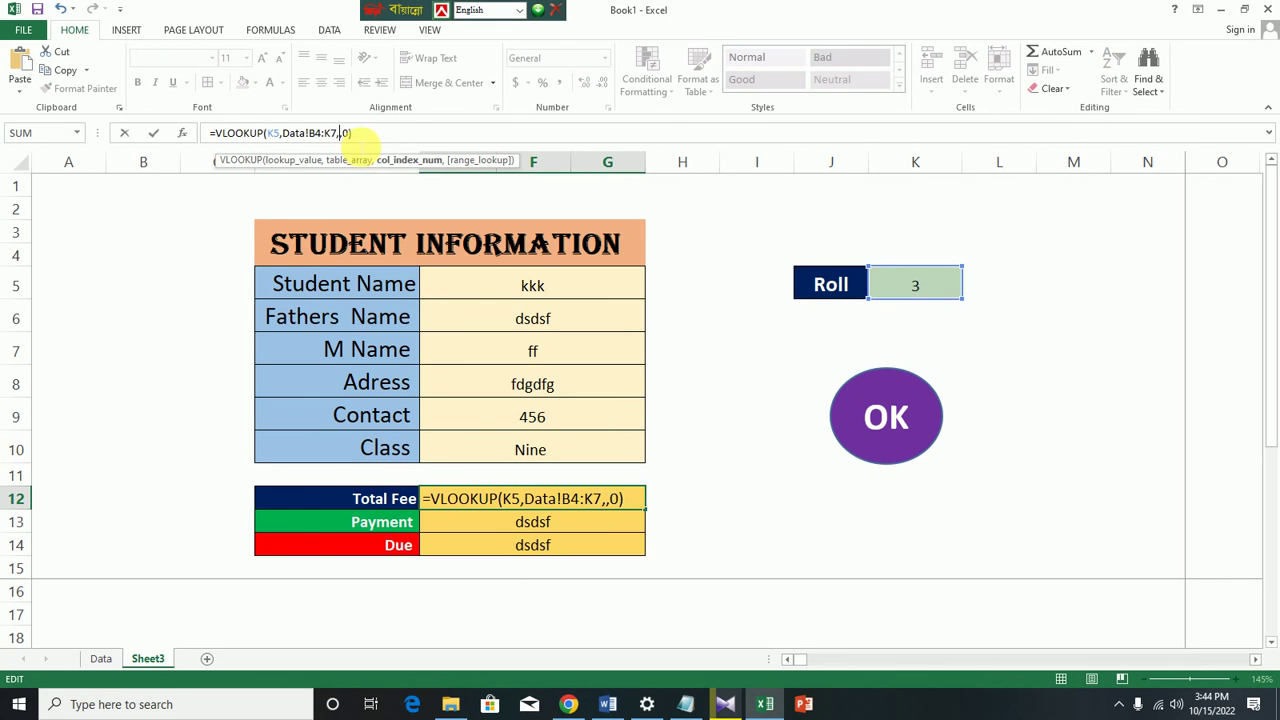
pyautogui.write('9')
pyautogui.press('Return')
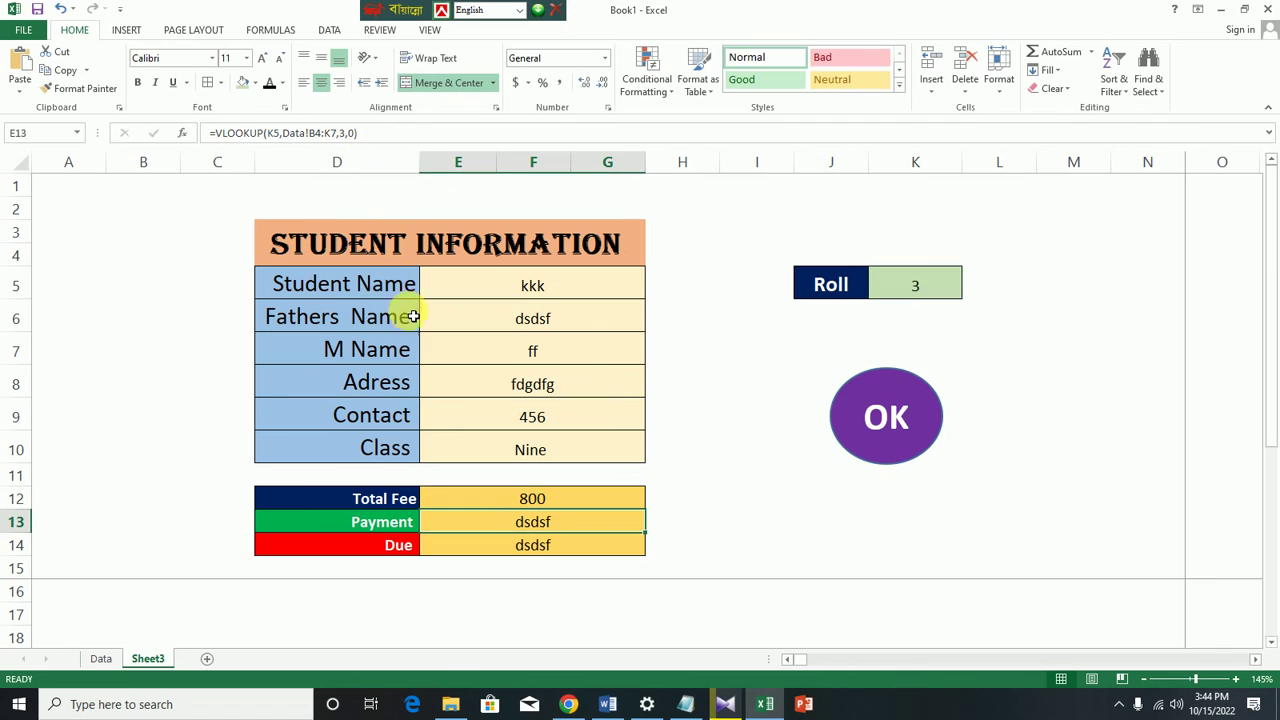
pyautogui.click(347, 133)
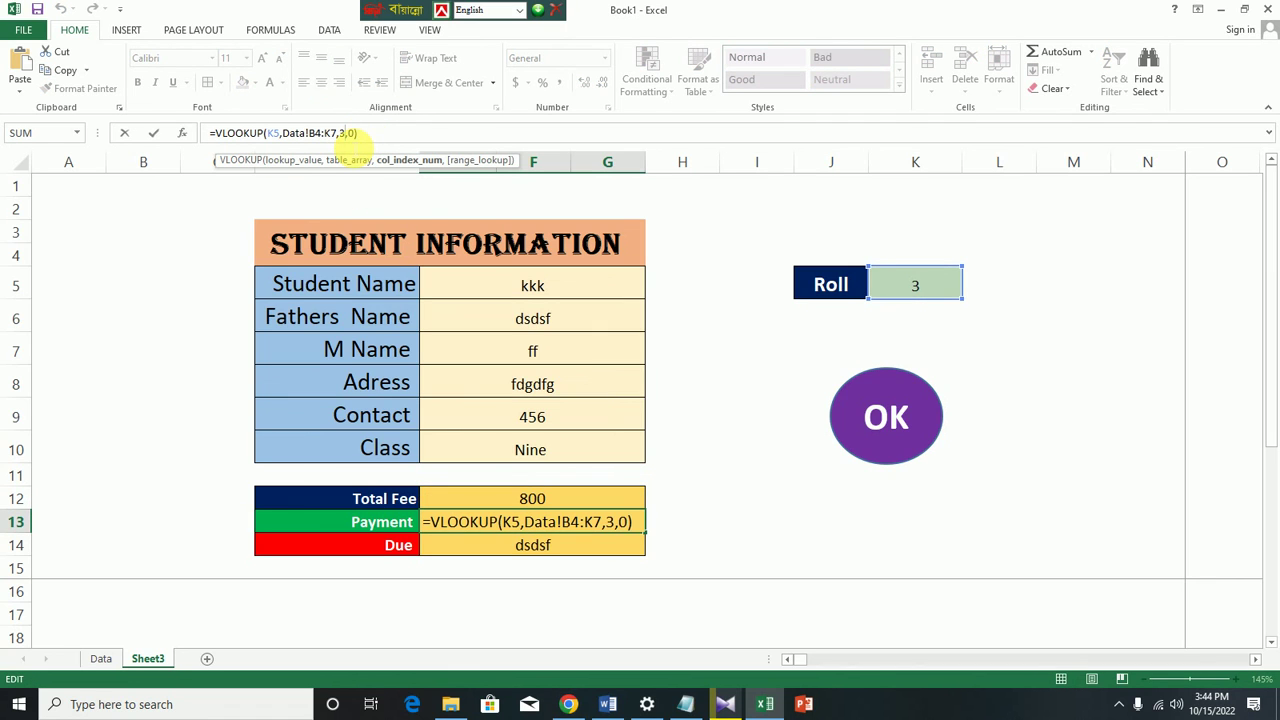
pyautogui.press('BackSpace')
pyautogui.press('Return')
# Step: Correct the Total Fee column index from 9 to 8 so it shows 1500
pyautogui.click(532, 498)
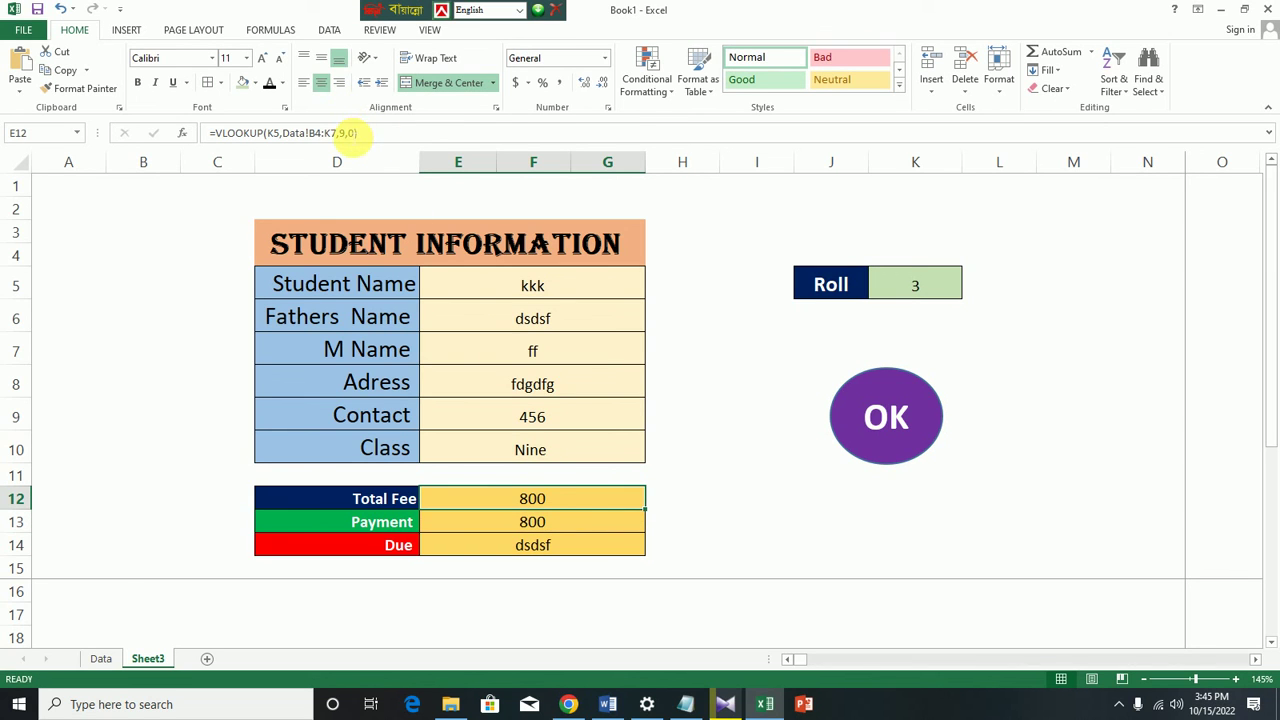
pyautogui.click(352, 133)
pyautogui.press('BackSpace')
pyautogui.write('8')
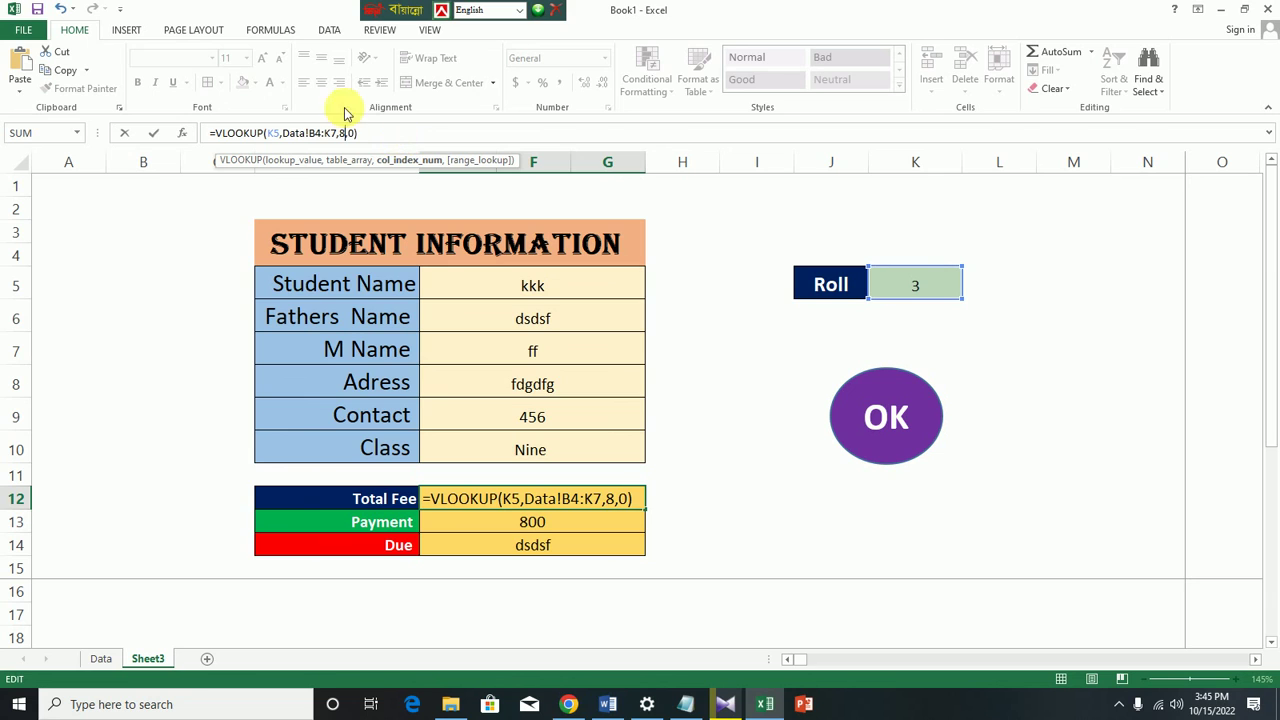
pyautogui.press('Return')
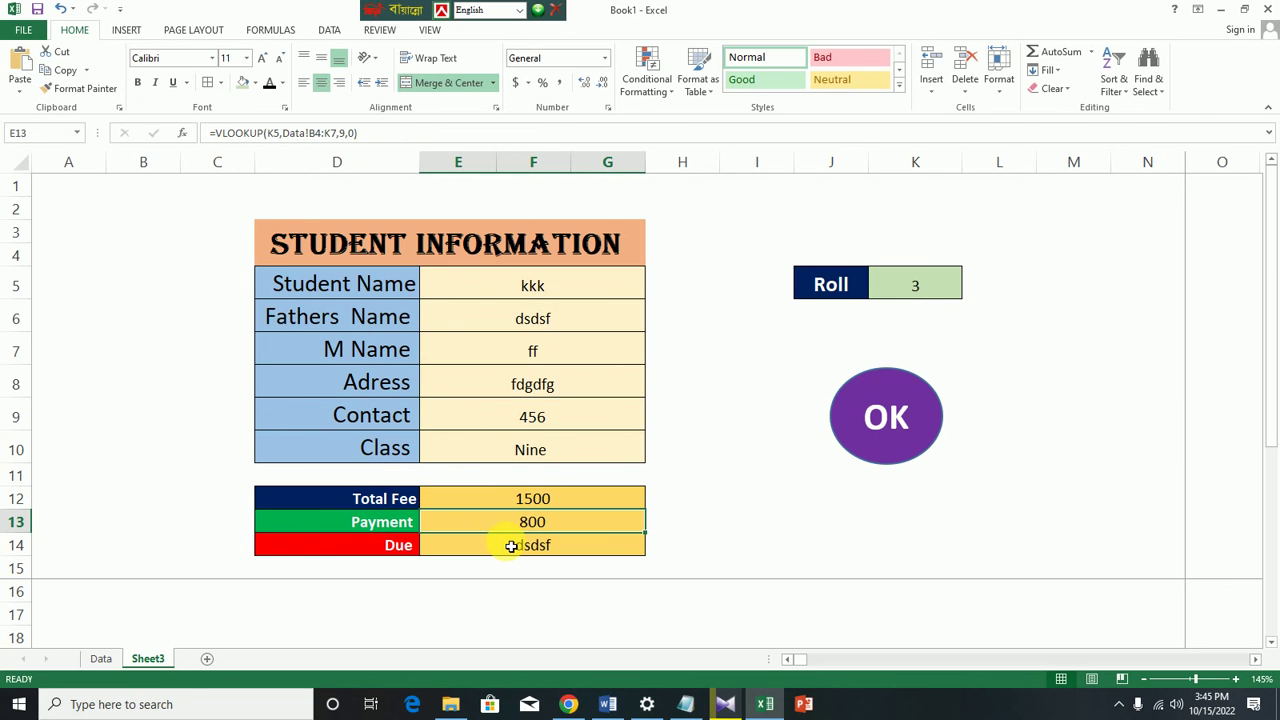
# Step: Set the Due lookup's column index to 10 so it shows 700
pyautogui.click(513, 546)
pyautogui.click(349, 133)
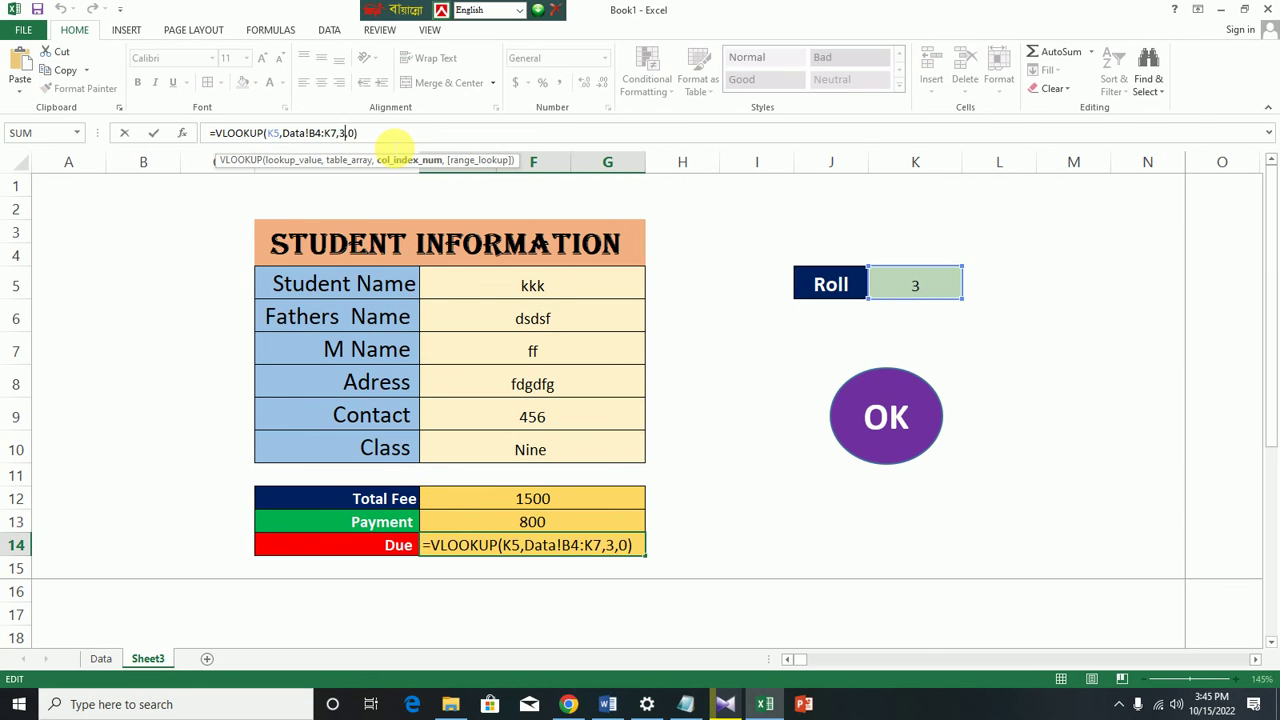
pyautogui.press('BackSpace')
pyautogui.write('10')
pyautogui.press('Return')
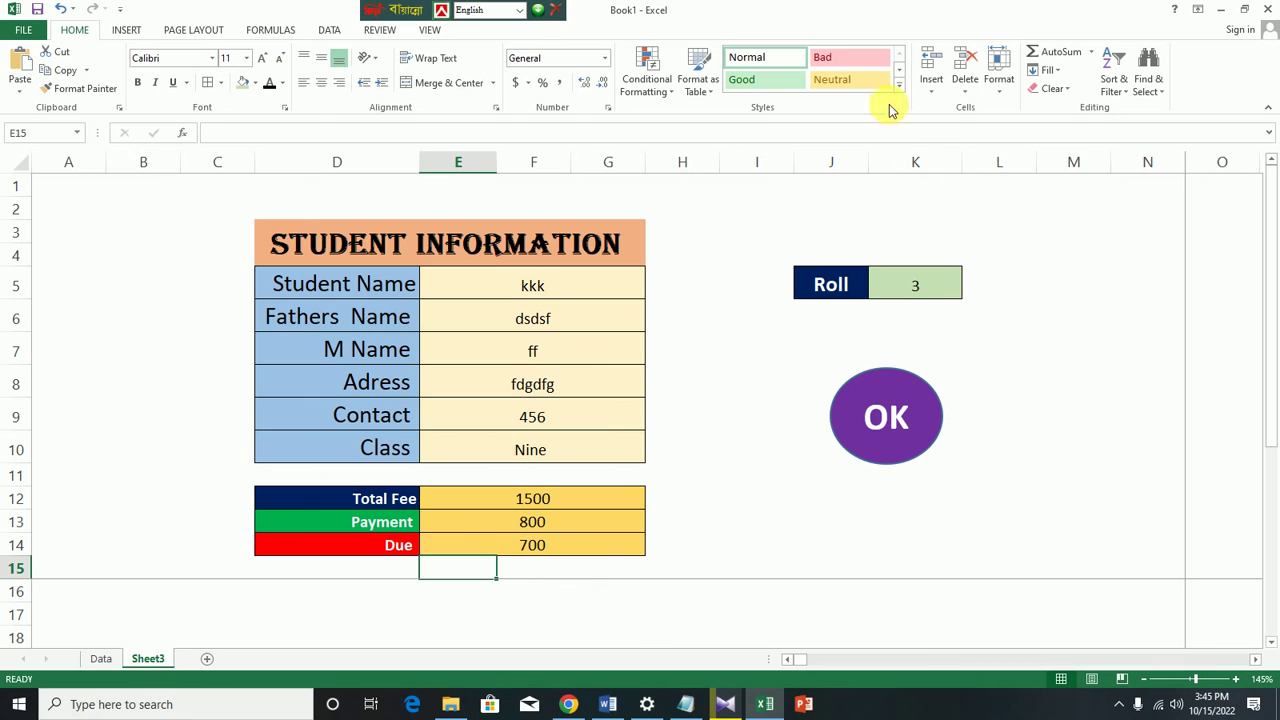
# Step: Hide the headings and formula bar and auto-hide the ribbon for a full-screen form
pyautogui.click(428, 29)
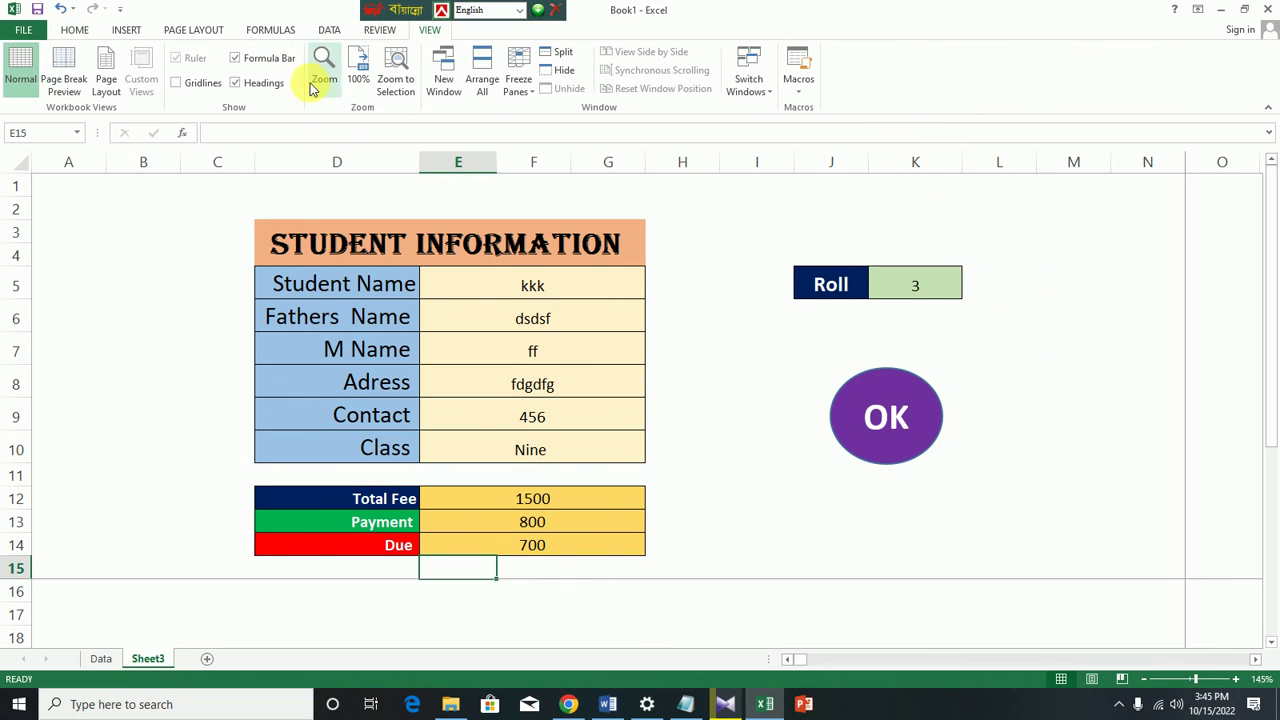
pyautogui.click(234, 83)
pyautogui.click(252, 62)
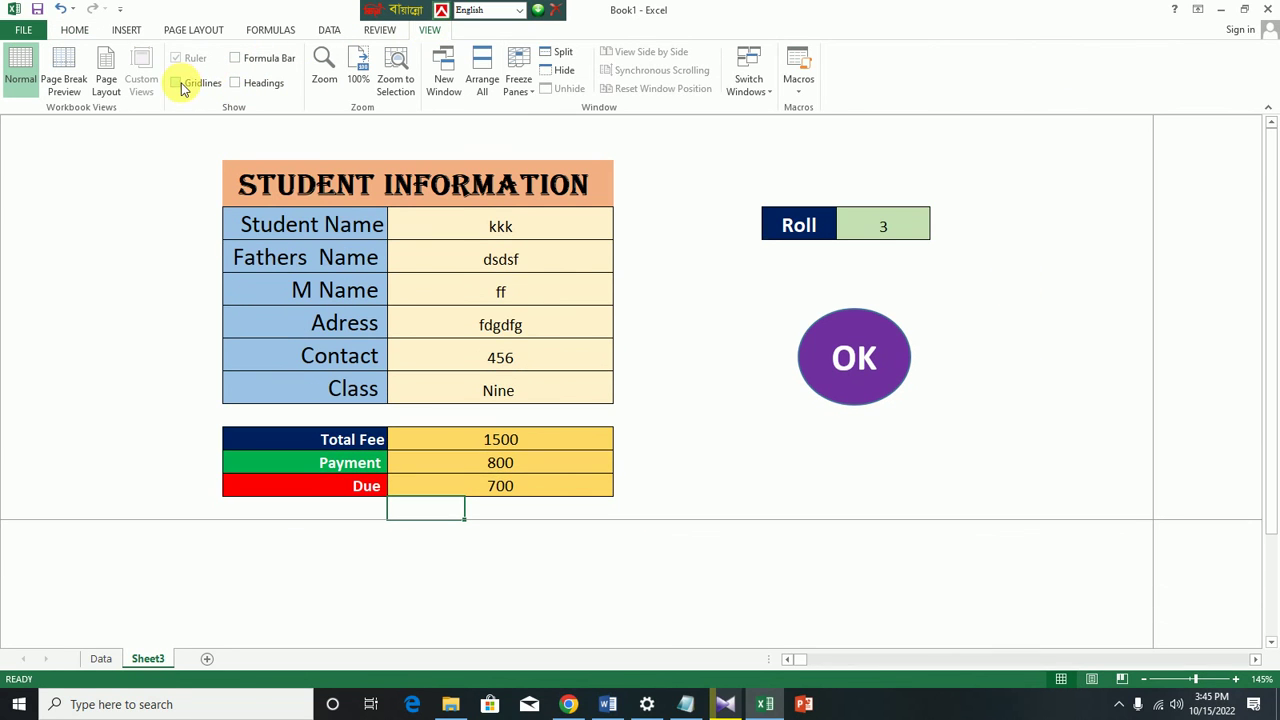
pyautogui.click(1197, 9)
pyautogui.click(1180, 52)
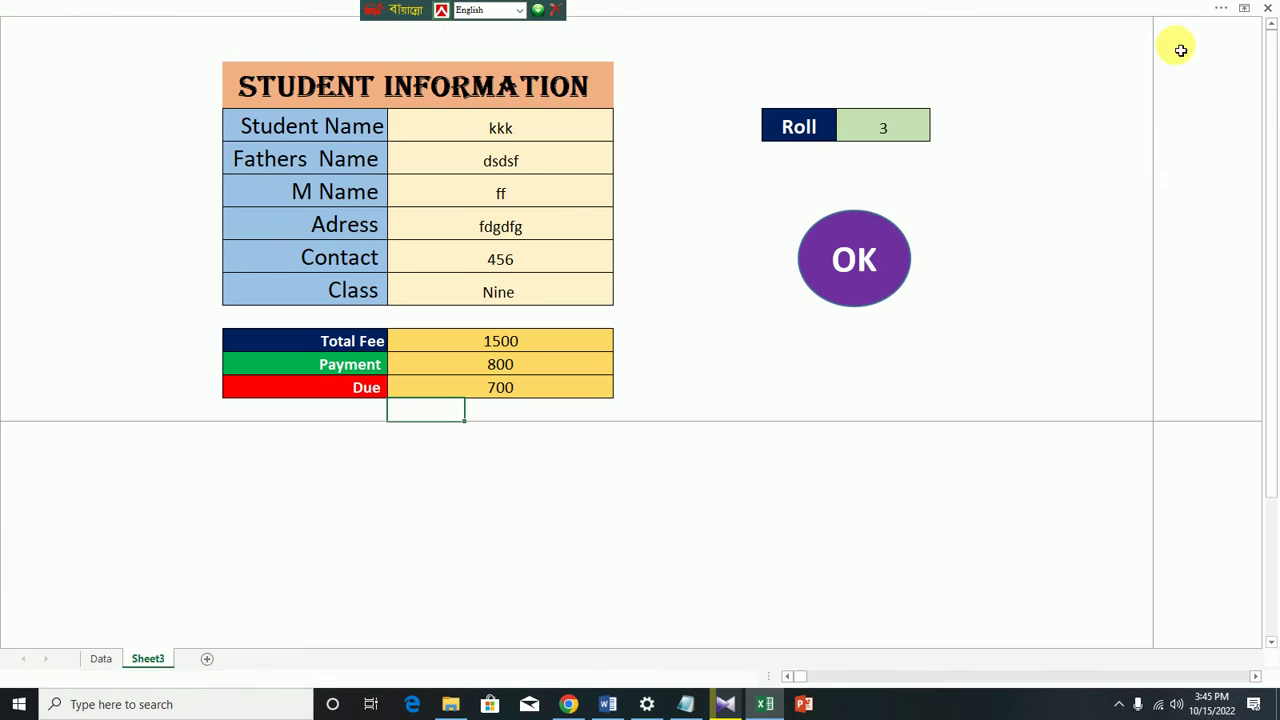
pyautogui.click(806, 566)
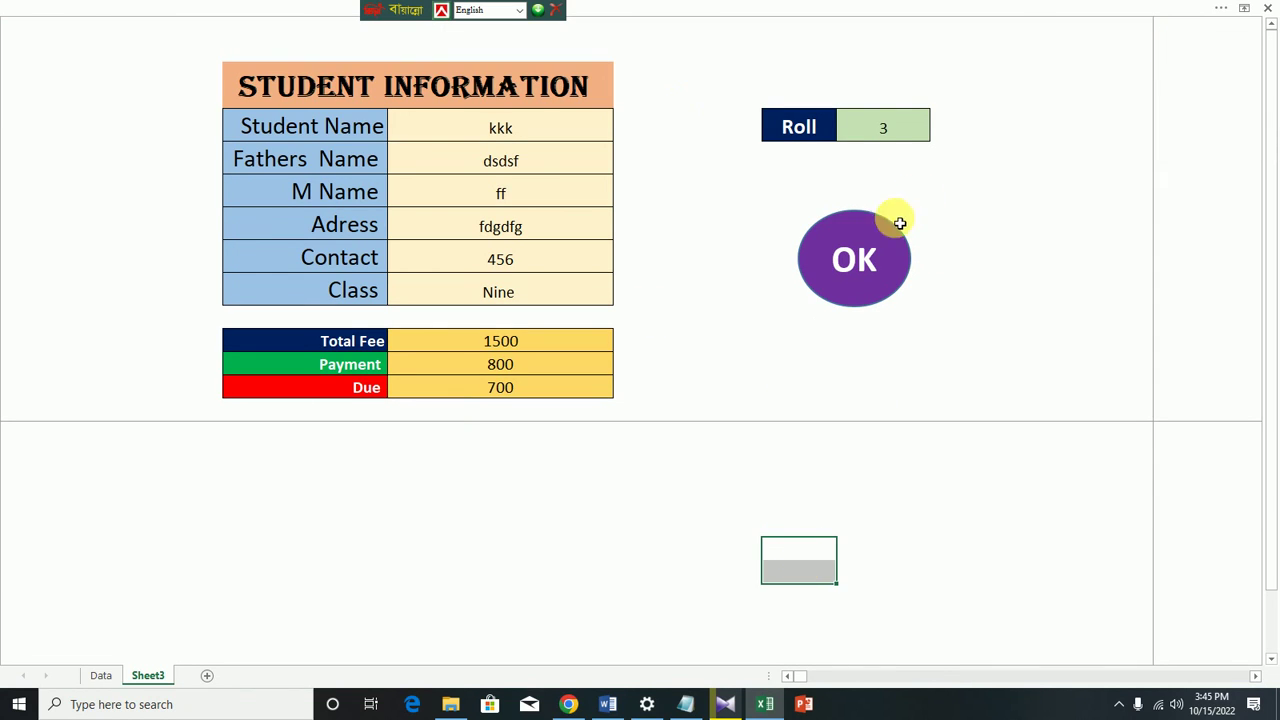
# Step: Enter Roll 1, then Roll 2 in K5 to refresh the form
pyautogui.click(879, 124)
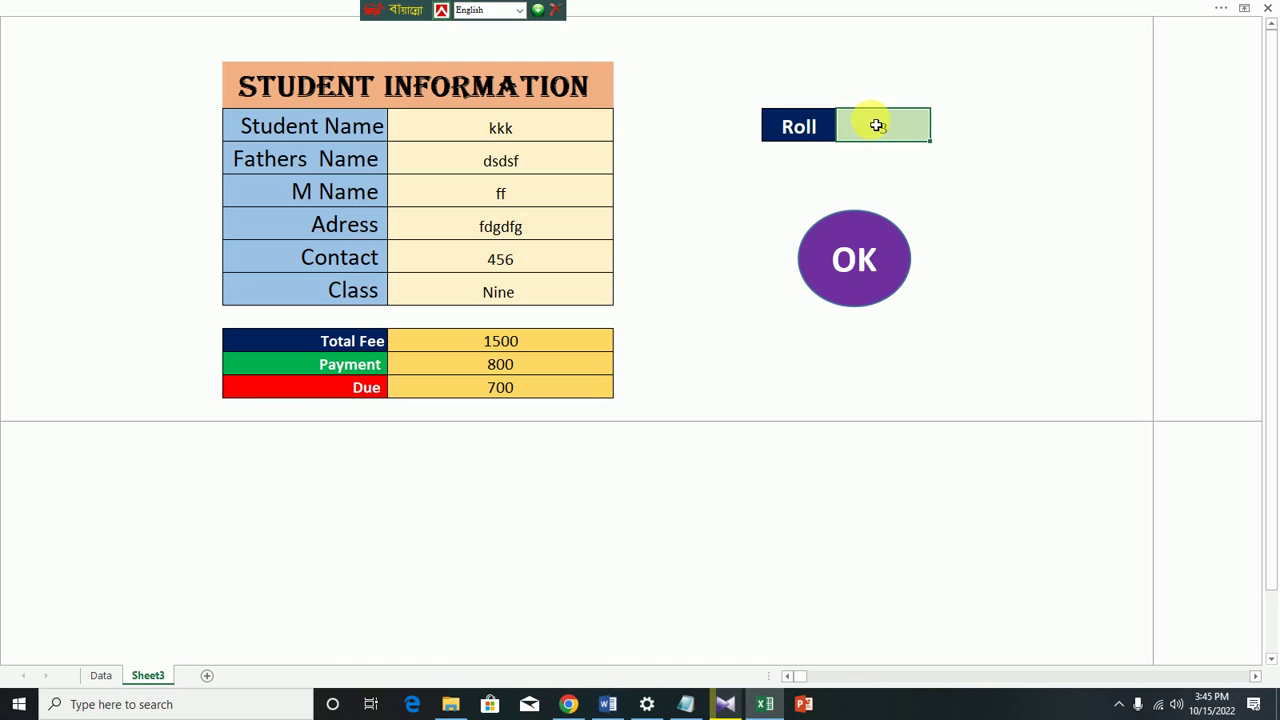
pyautogui.write('1')
pyautogui.click(880, 283)
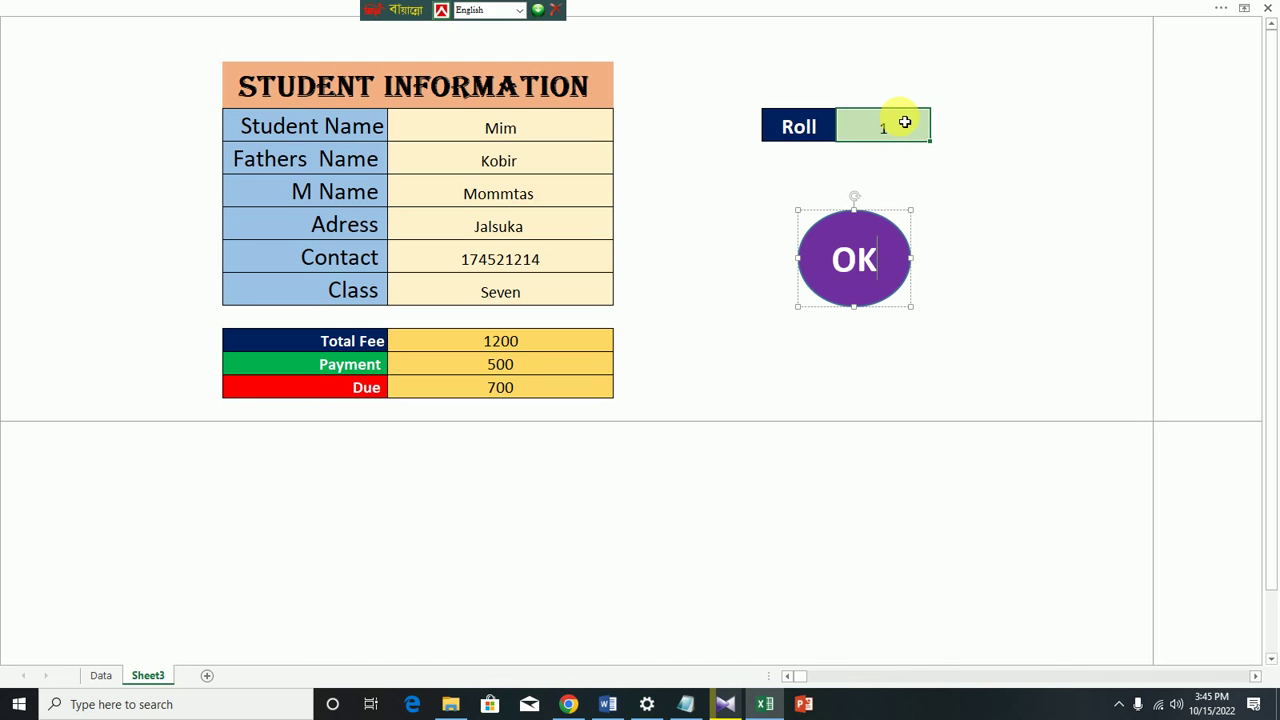
pyautogui.click(905, 123)
pyautogui.write('2')
pyautogui.click(878, 256)
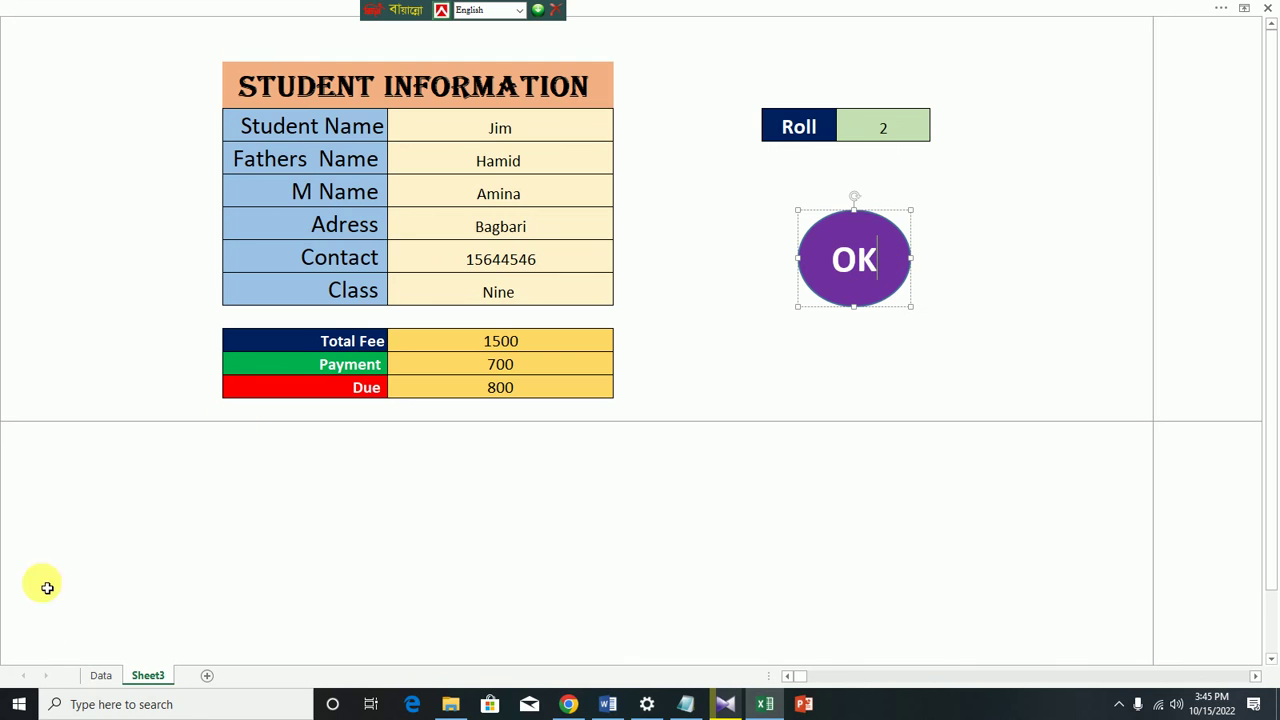
# Step: Compare Roll 2's form values against the Data sheet, ending on Sheet3
pyautogui.click(104, 680)
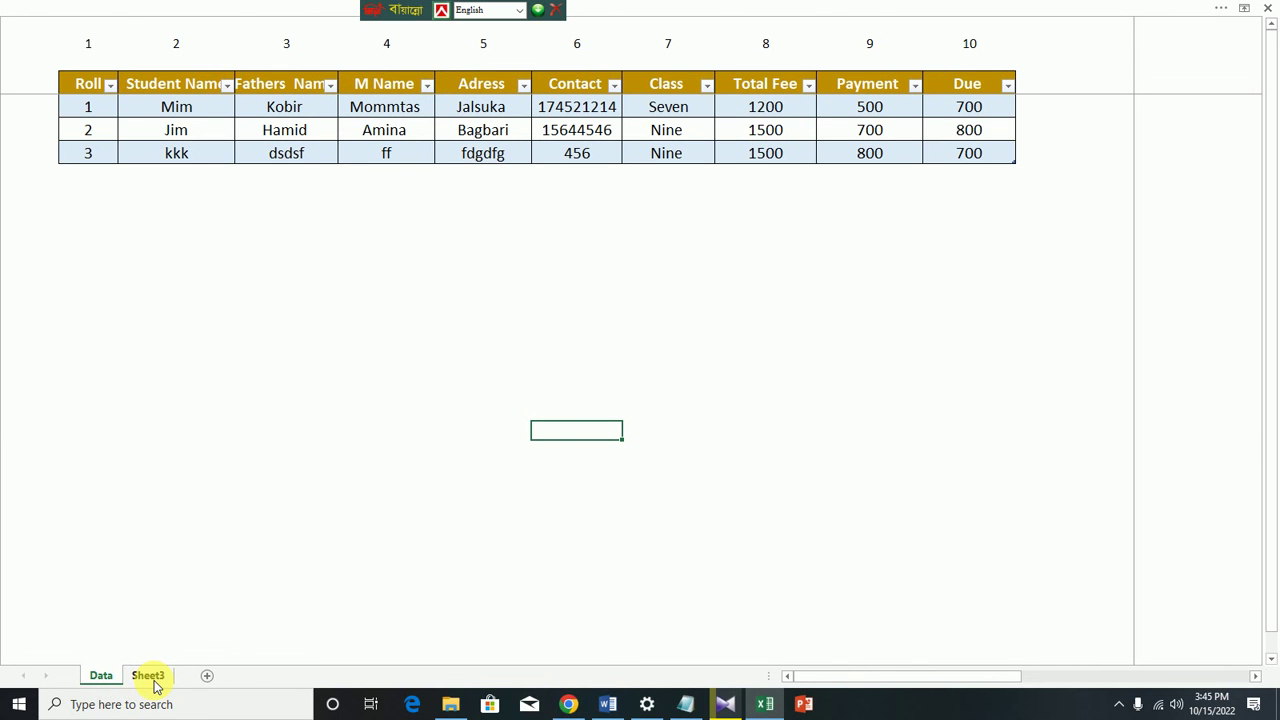
pyautogui.click(149, 677)
pyautogui.click(100, 677)
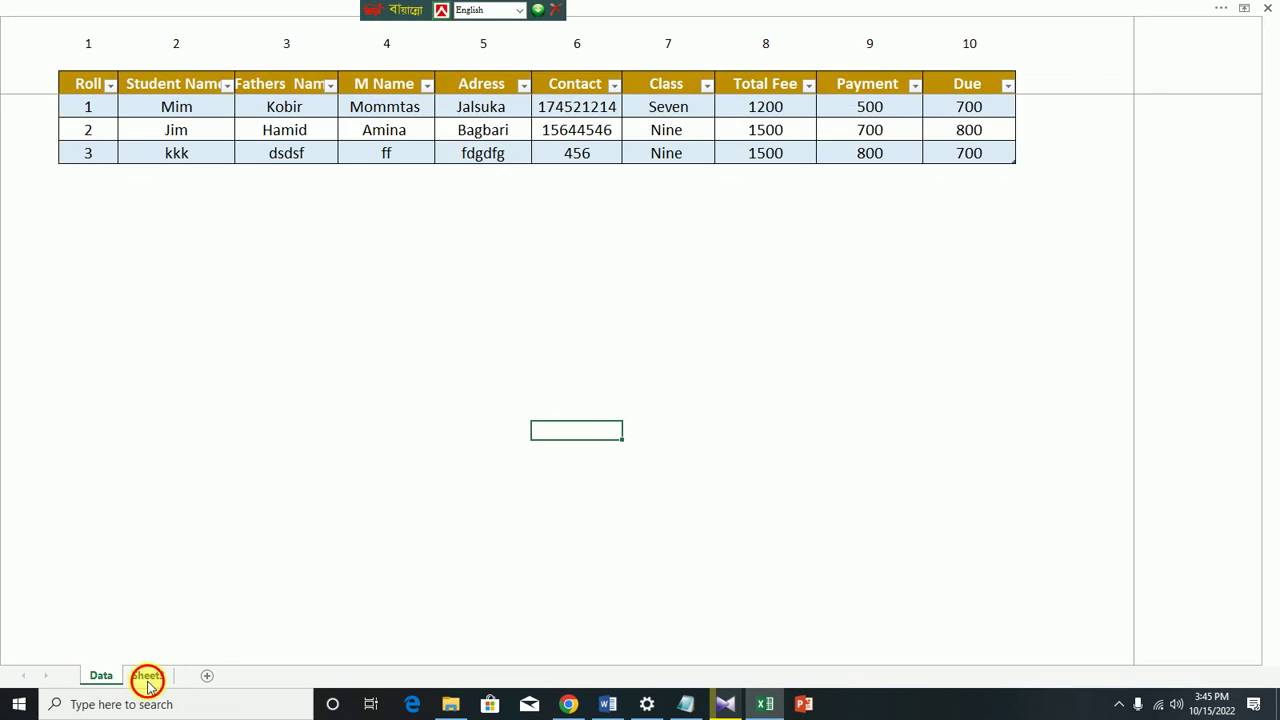
pyautogui.click(147, 680)
pyautogui.click(100, 677)
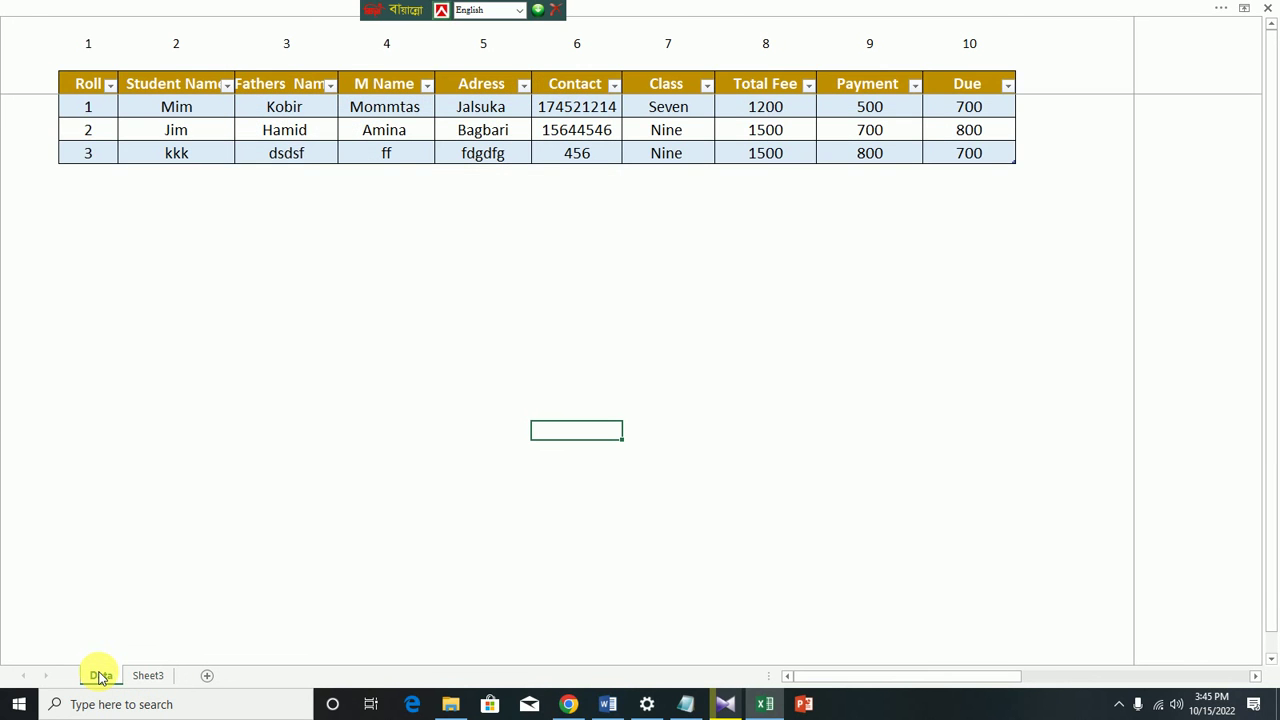
pyautogui.click(149, 677)
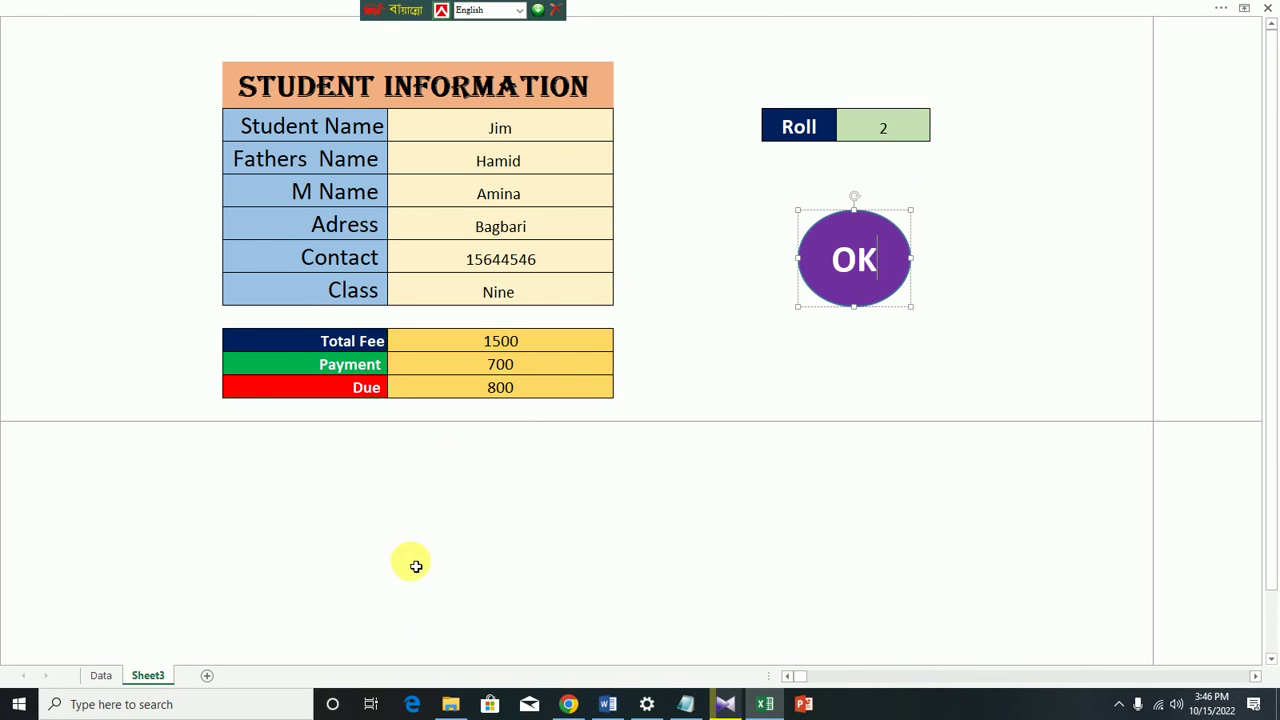
pyautogui.click(1119, 703)
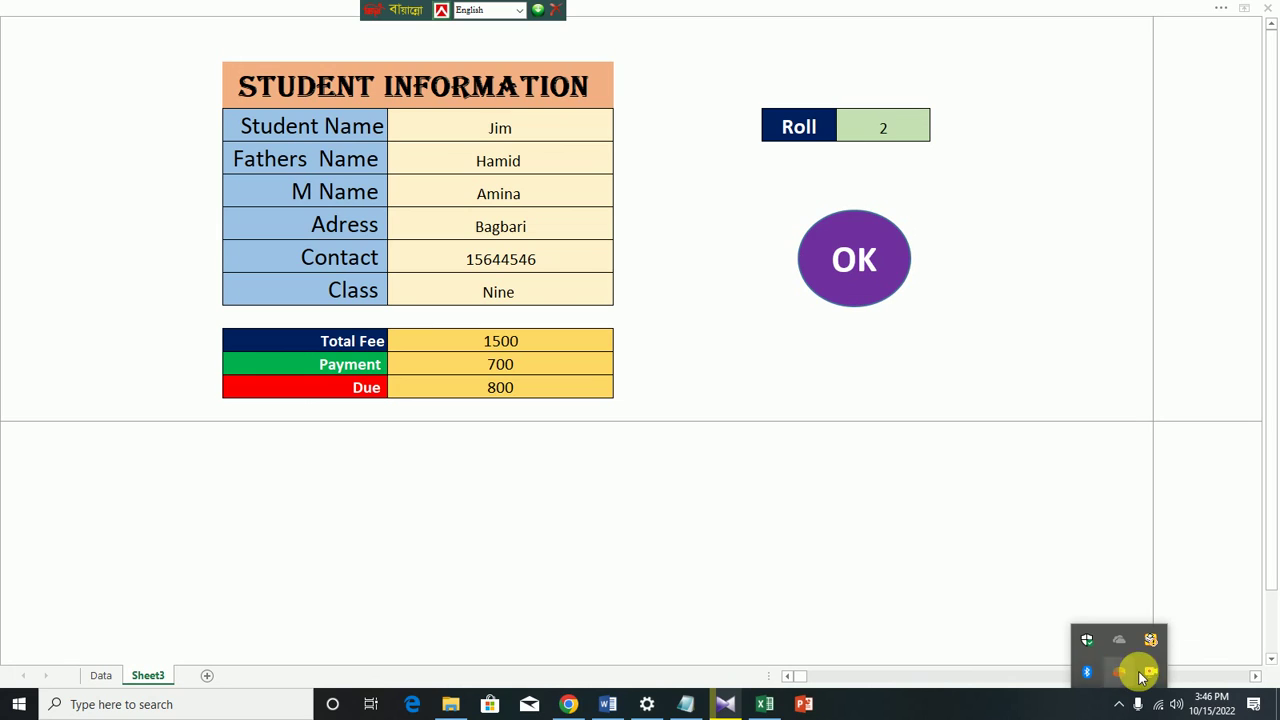